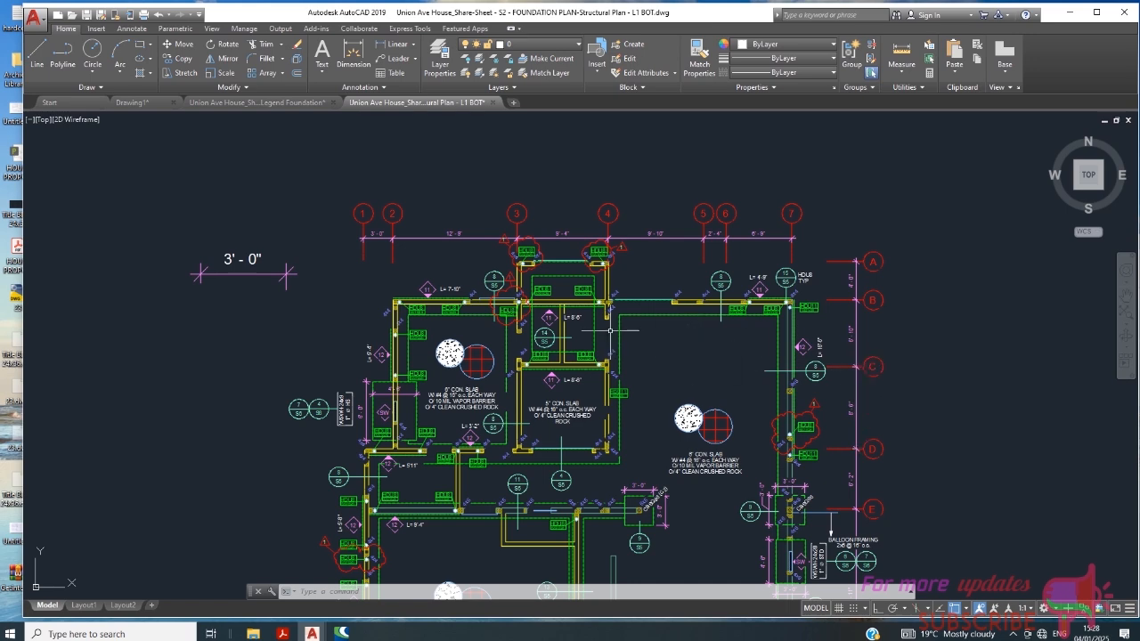
- Check the block definition of the HDU8 tag above the 8'-6" shear wall near grid line 3, without editing it
scroll(550, 298, up, 6)
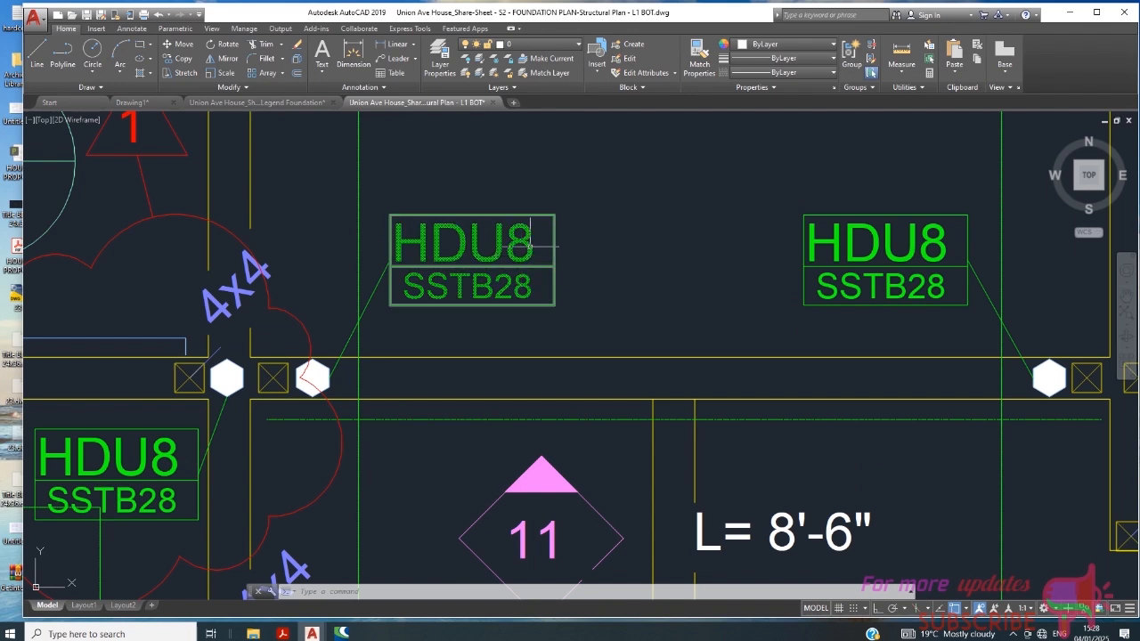
scroll(526, 251, down, 2)
click(526, 251)
scroll(579, 214, down, 2)
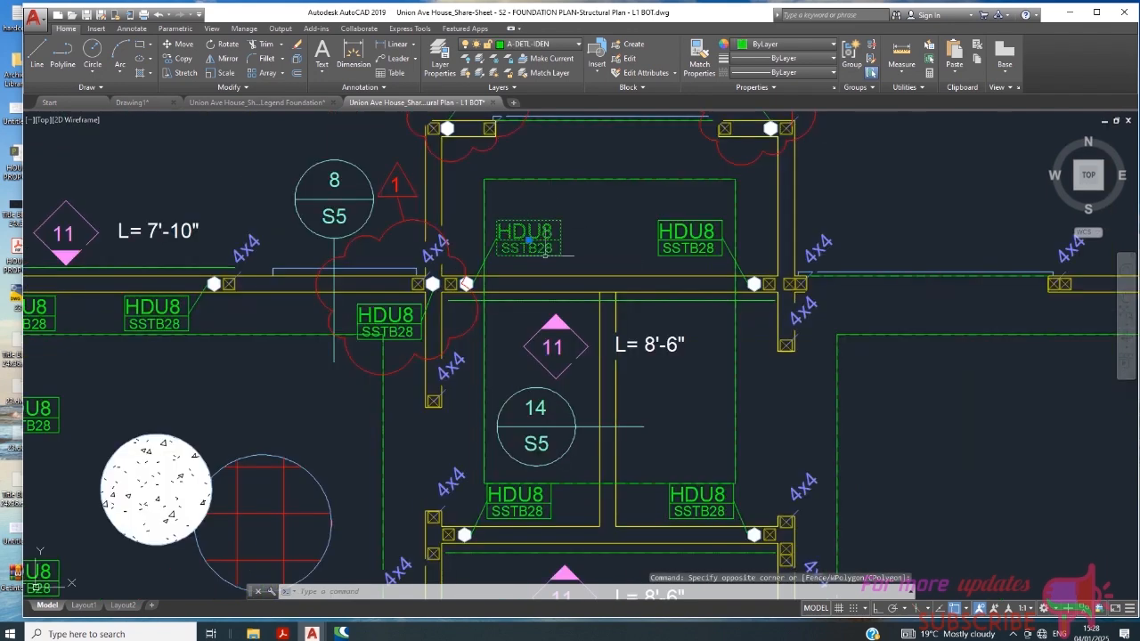
double_click(545, 233)
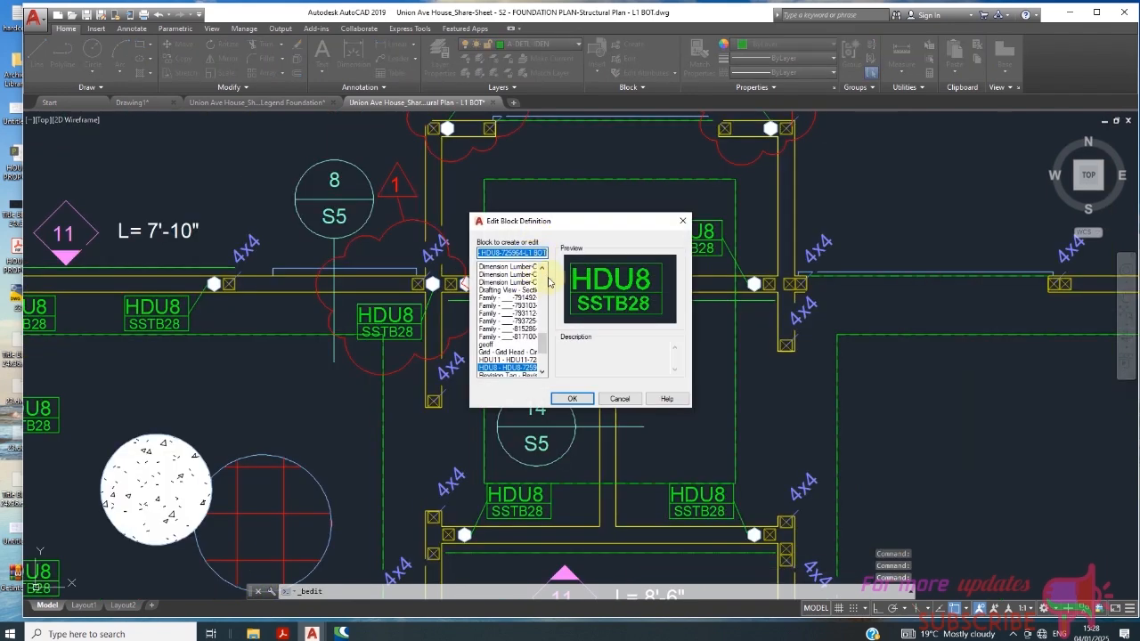
click(619, 398)
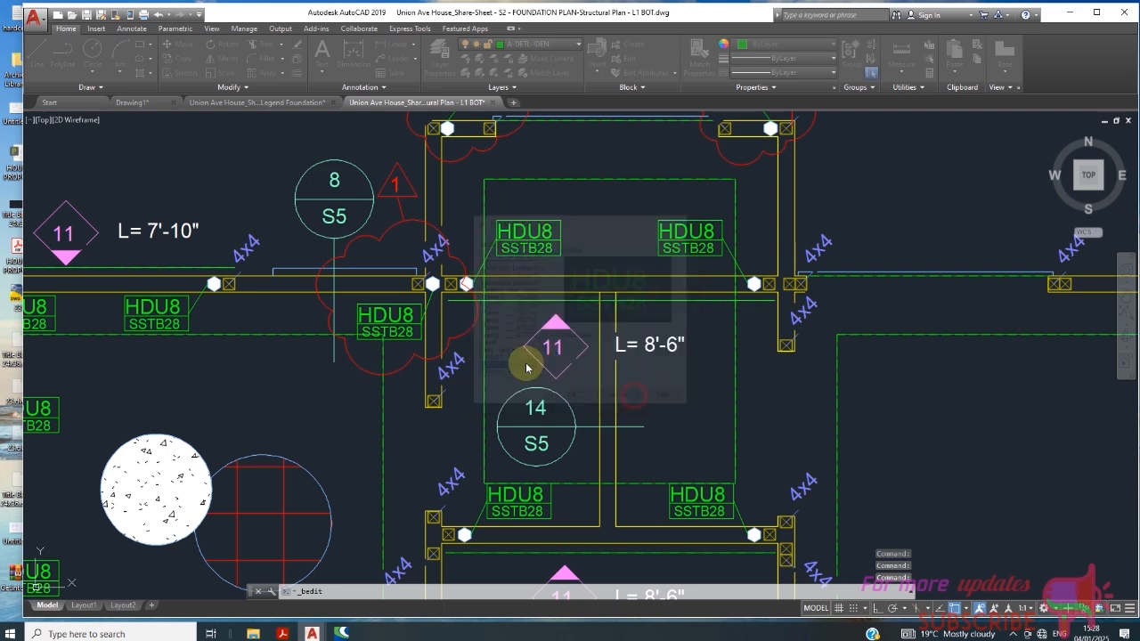
- Check the block definition of the revision cloud around the HDU8 tag beside detail 8/S5, without editing it
click(406, 364)
click(400, 372)
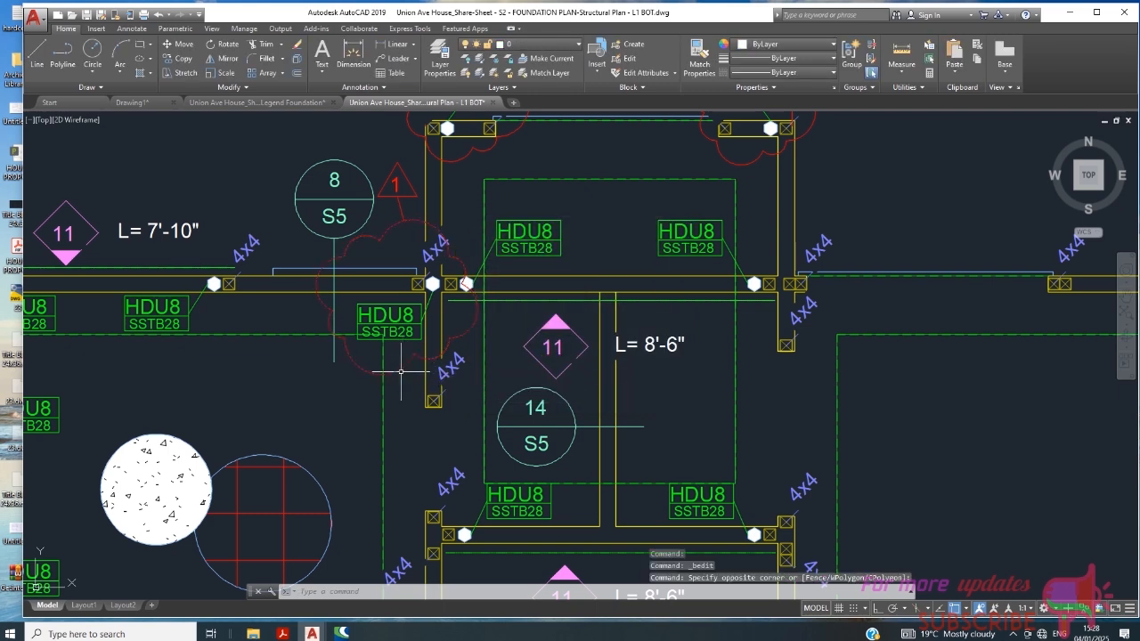
click(420, 392)
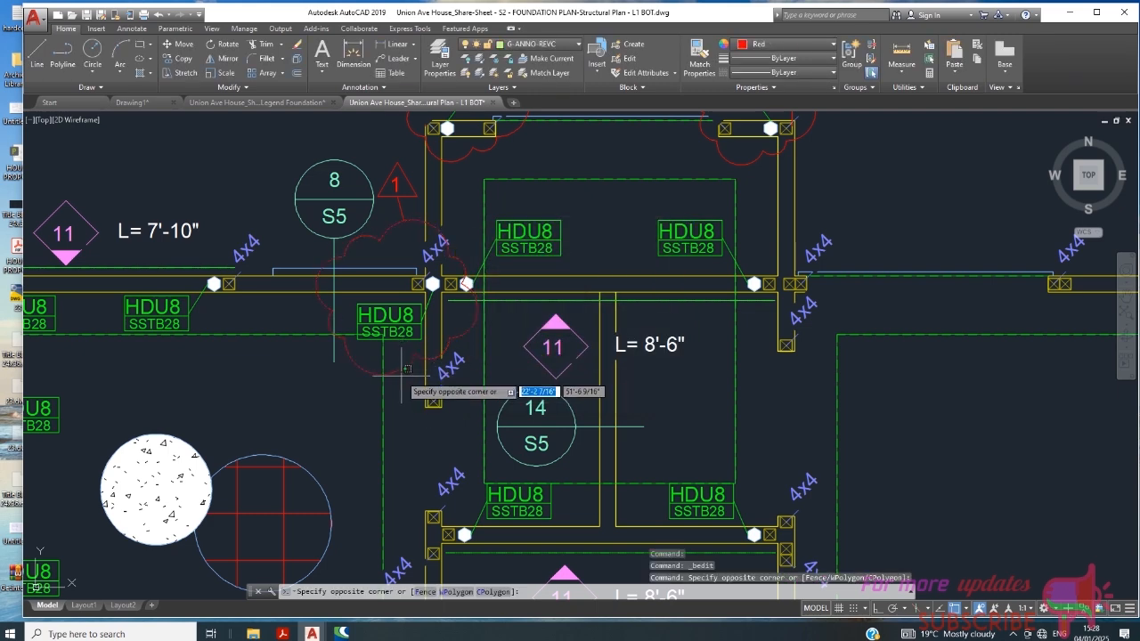
click(398, 377)
double_click(398, 376)
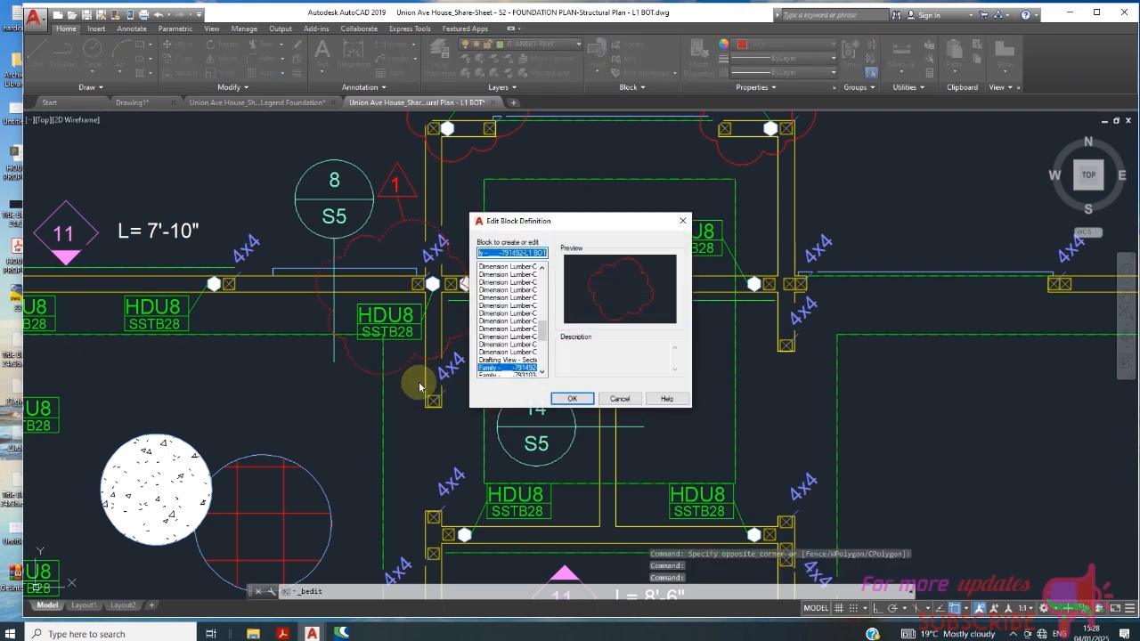
click(620, 399)
- Examine the HDU8 hold-down tags and revision clouds between grid lines 3 and 4 of the foundation plan
scroll(614, 392, down, 8)
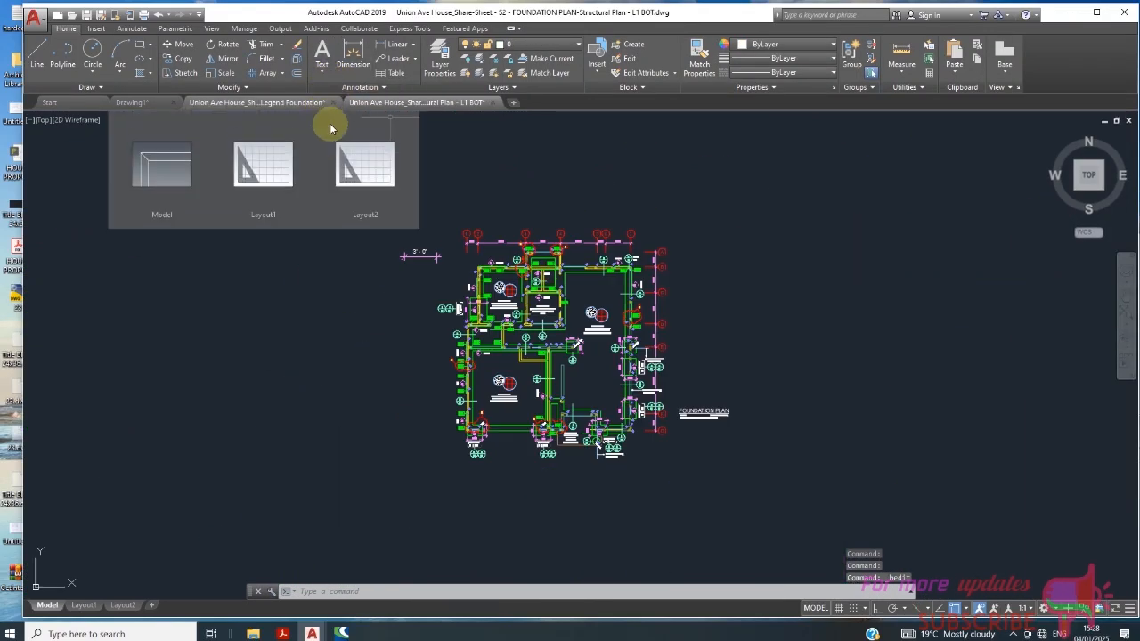
scroll(534, 258, up, 10)
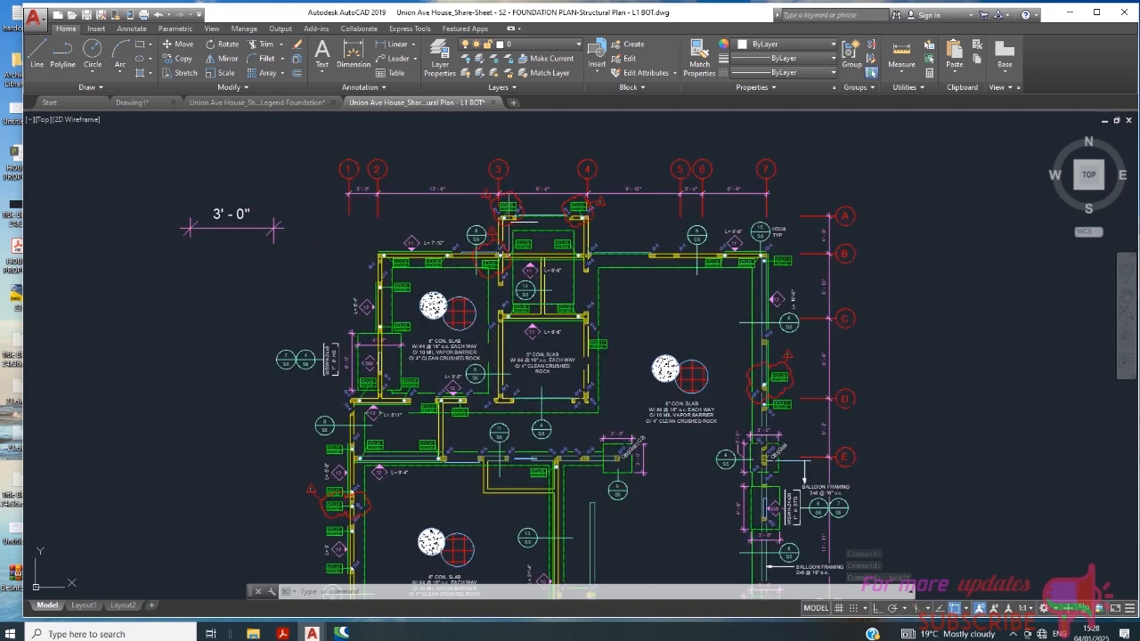
scroll(551, 220, down, 2)
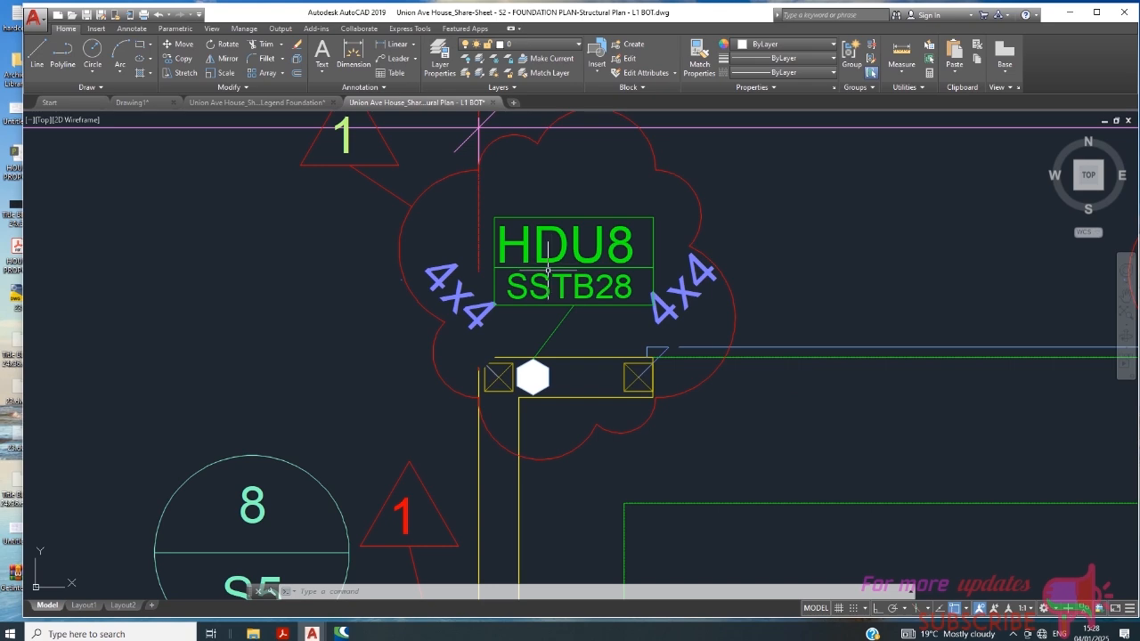
scroll(548, 270, down, 3)
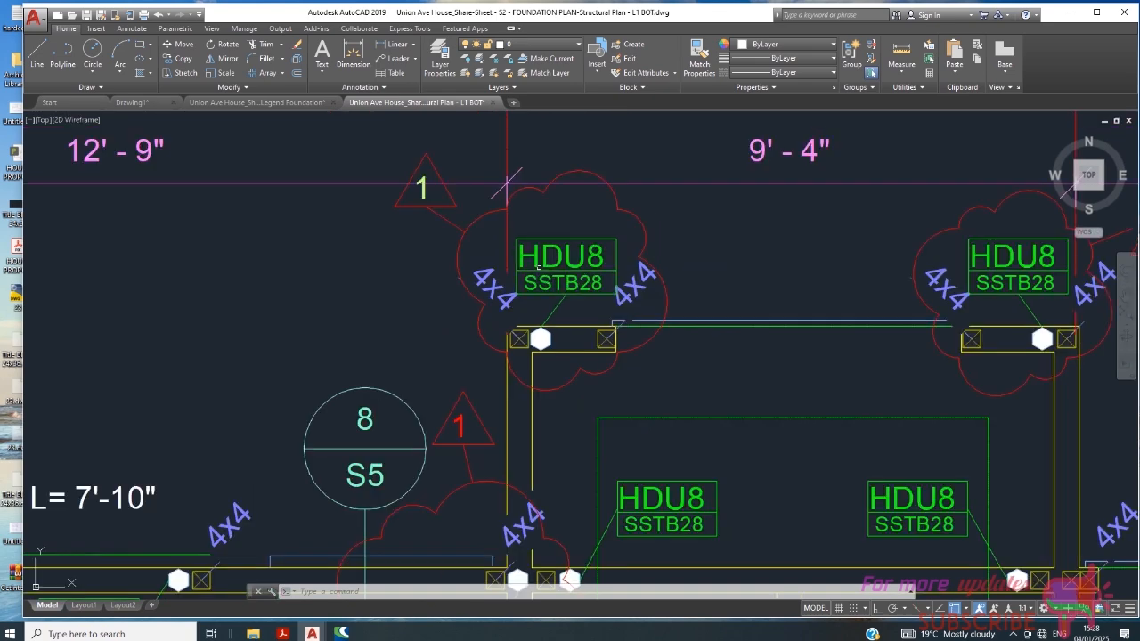
scroll(563, 301, down, 6)
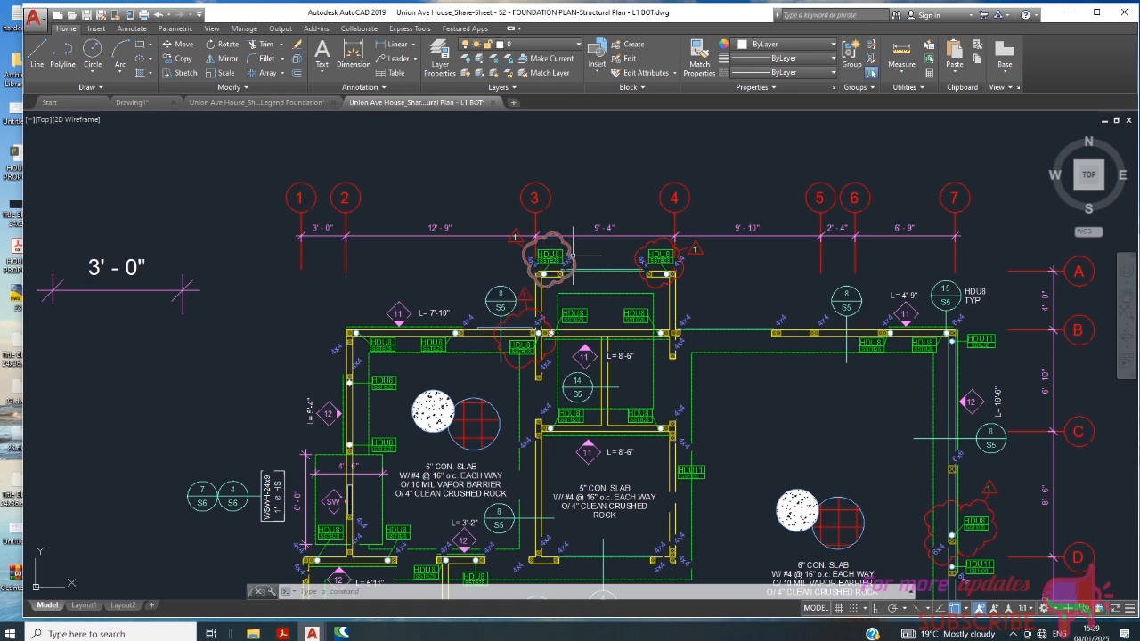
scroll(425, 346, up, 8)
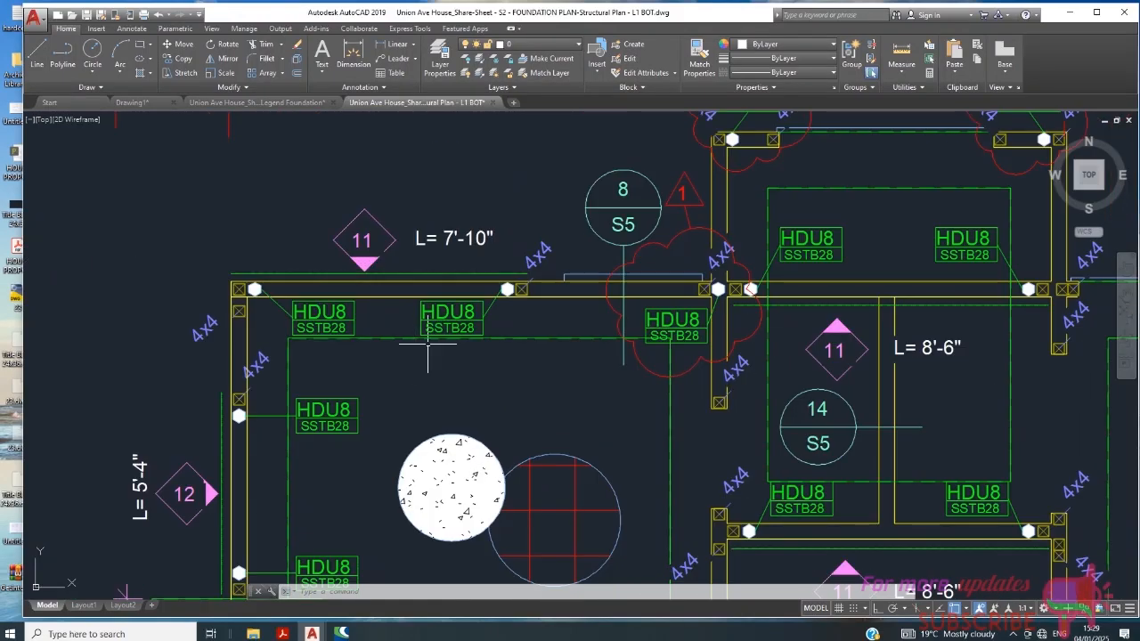
- Select the second HDU8 tag and its leader on the 7'-10" wall and examine the hold-down they point to
scroll(487, 237, down, 2)
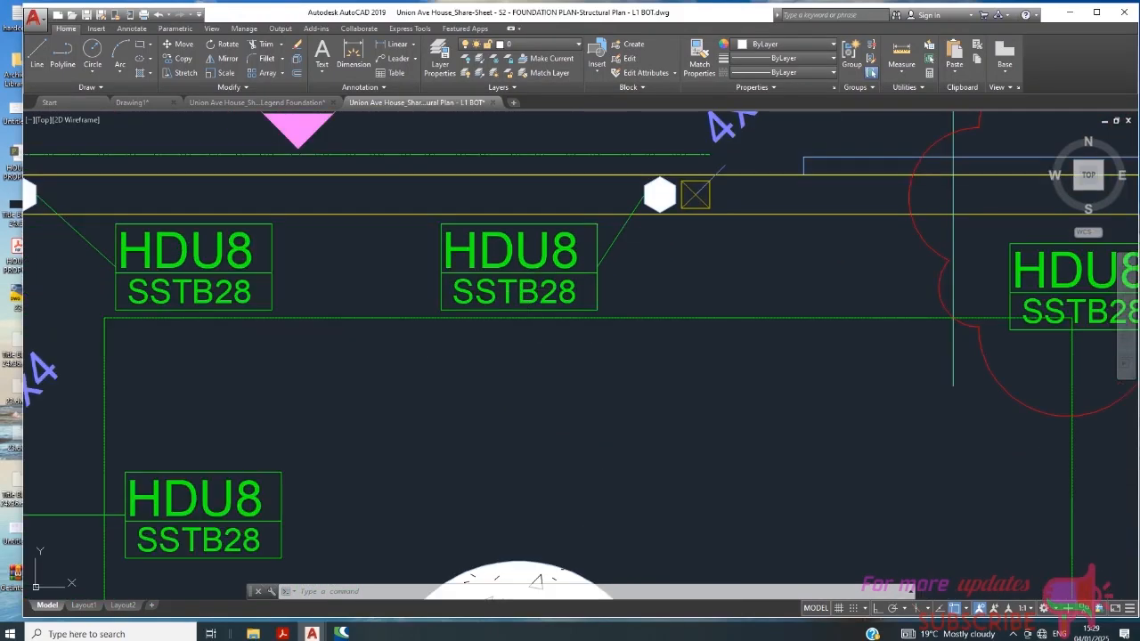
click(601, 224)
click(551, 302)
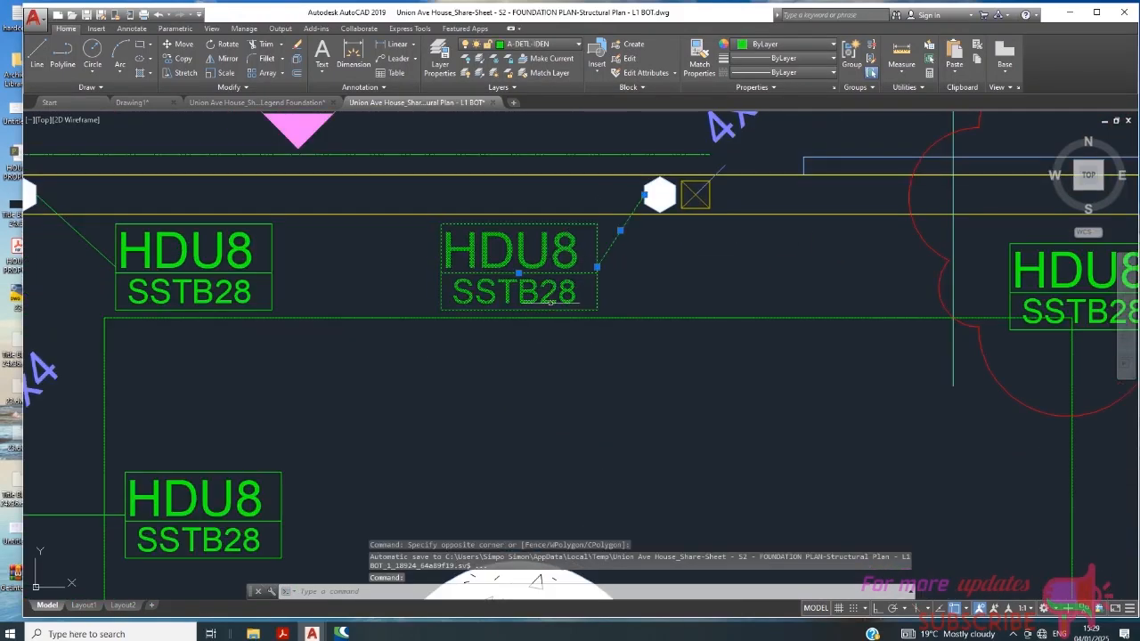
scroll(631, 257, down, 2)
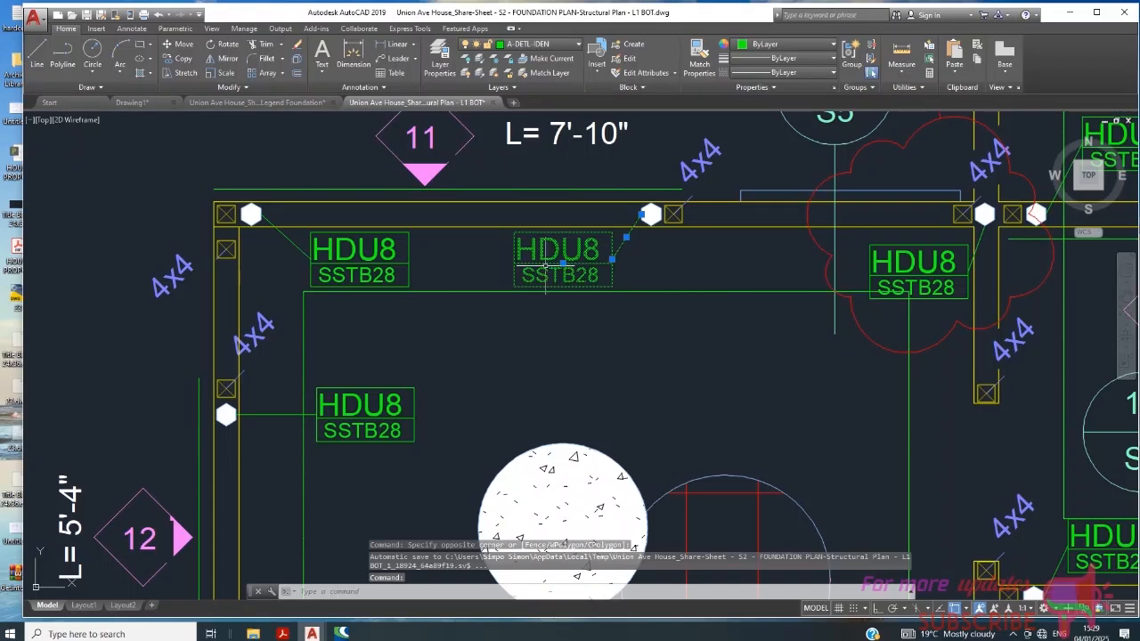
scroll(546, 266, up, 4)
scroll(543, 236, down, 9)
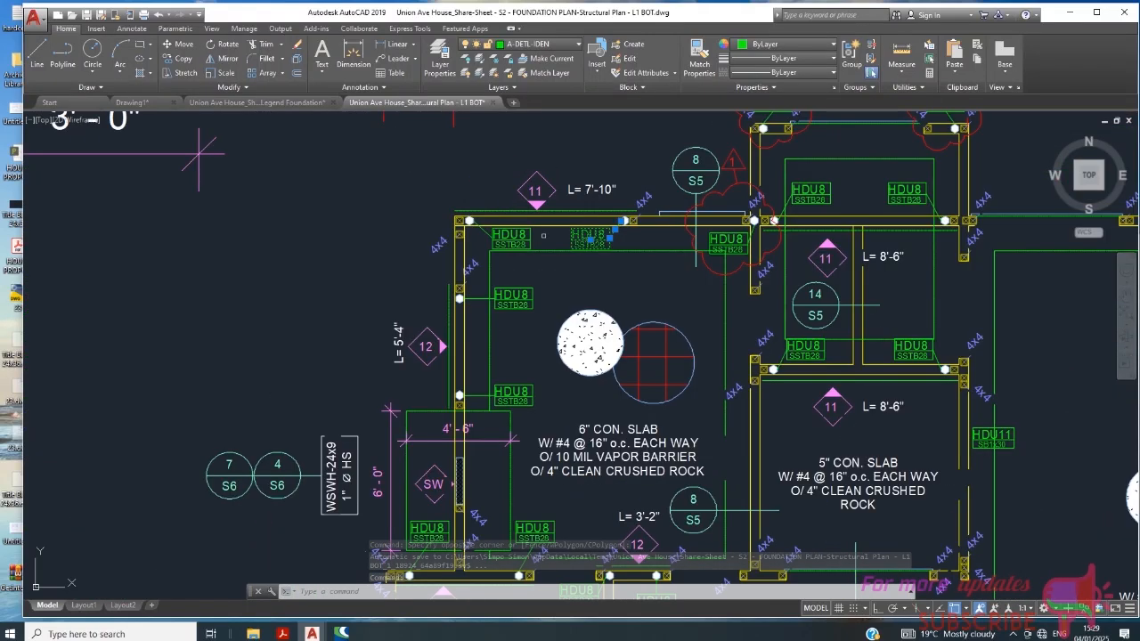
scroll(648, 211, up, 4)
scroll(544, 215, down, 4)
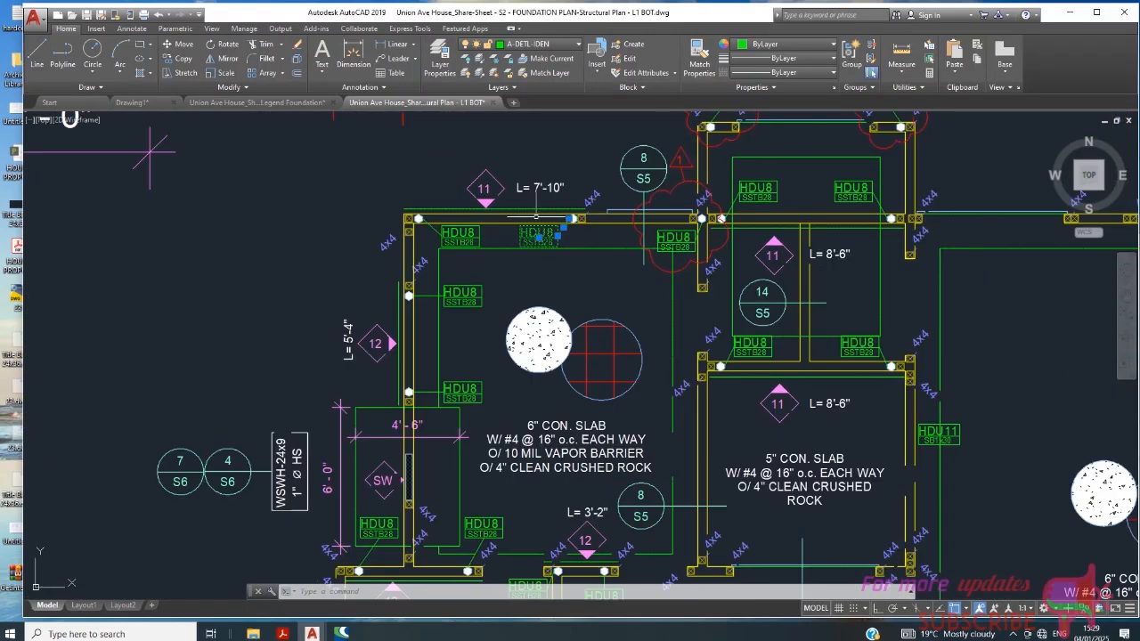
scroll(545, 218, up, 3)
scroll(544, 223, down, 2)
scroll(543, 227, up, 2)
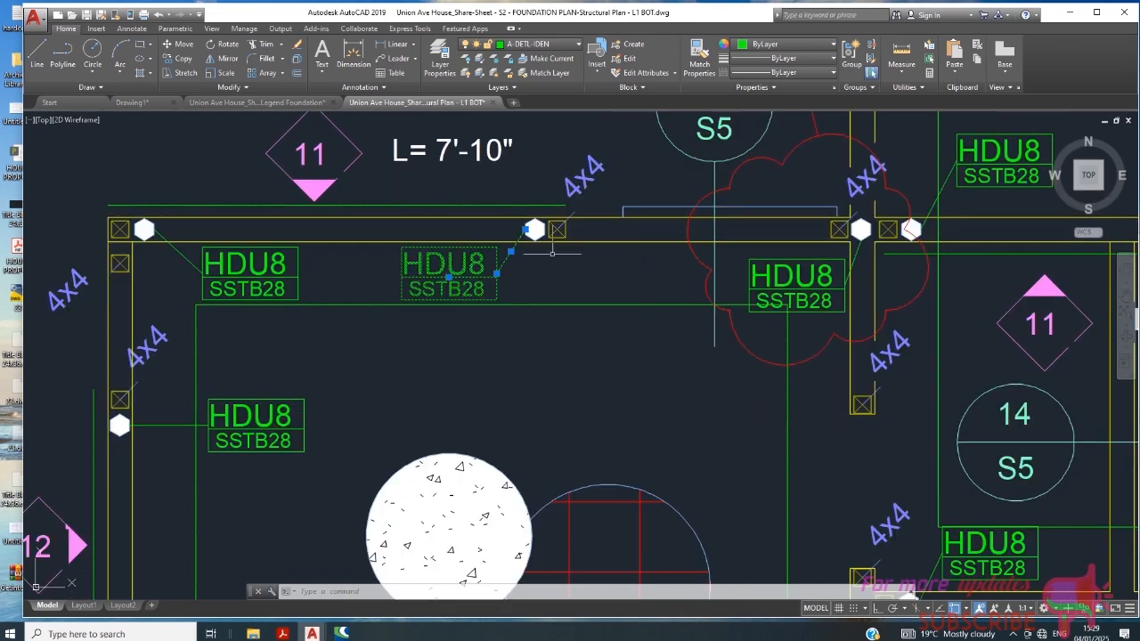
scroll(542, 257, down, 2)
scroll(535, 249, up, 4)
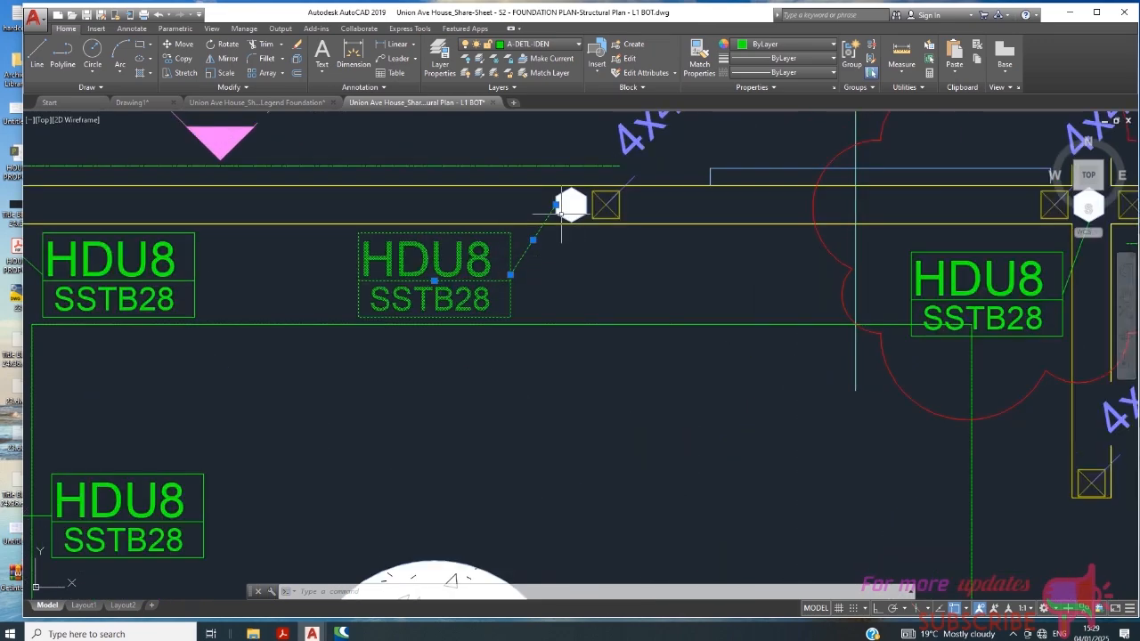
- Add the post beside that tag's hold-down to the selection, and clear the whole selection
scroll(579, 215, up, 2)
scroll(581, 214, down, 2)
scroll(624, 211, up, 3)
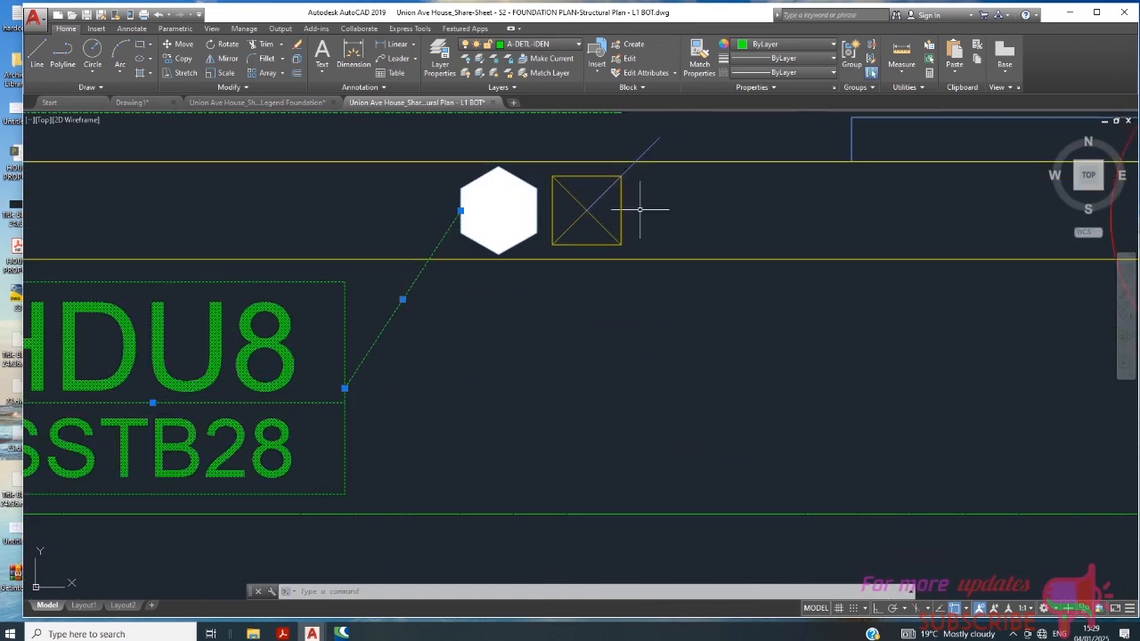
drag(633, 211, 585, 208)
scroll(623, 227, down, 3)
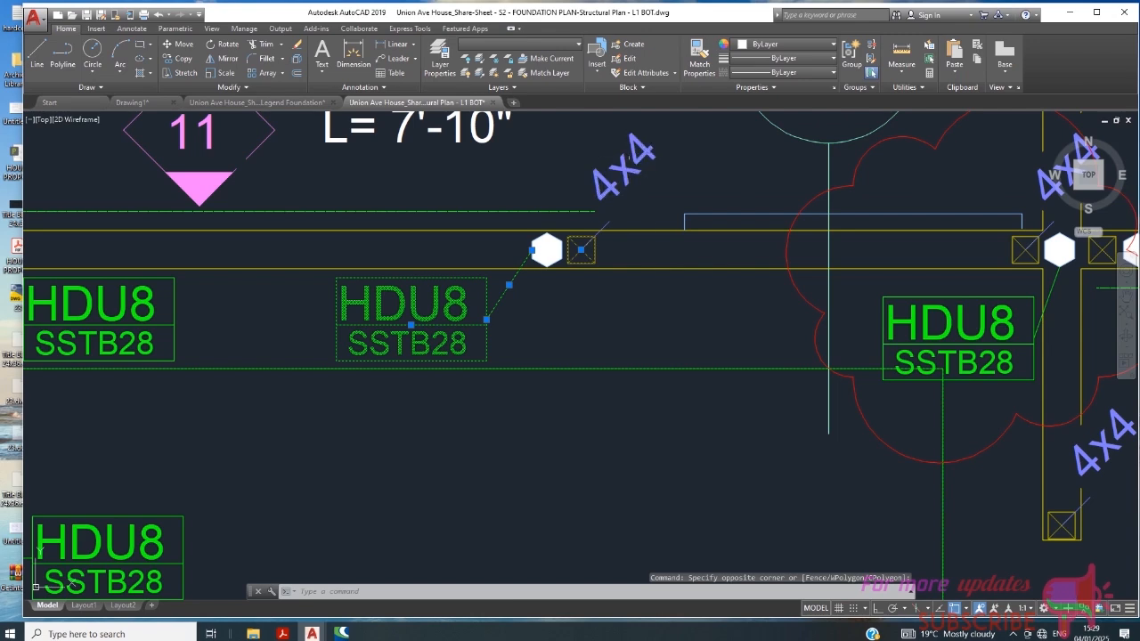
scroll(570, 243, down, 2)
key(Escape)
scroll(592, 228, down, 2)
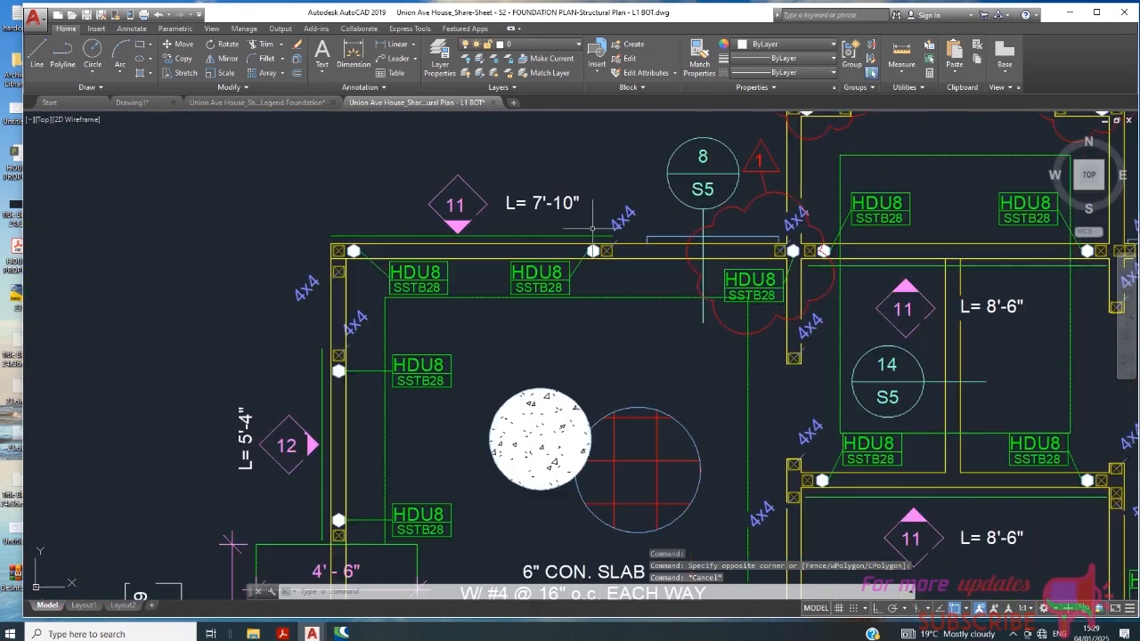
- Select both HDU8 tags below the 7'-10" wall, without their leaders
scroll(442, 289, up, 3)
drag(496, 235, 421, 265)
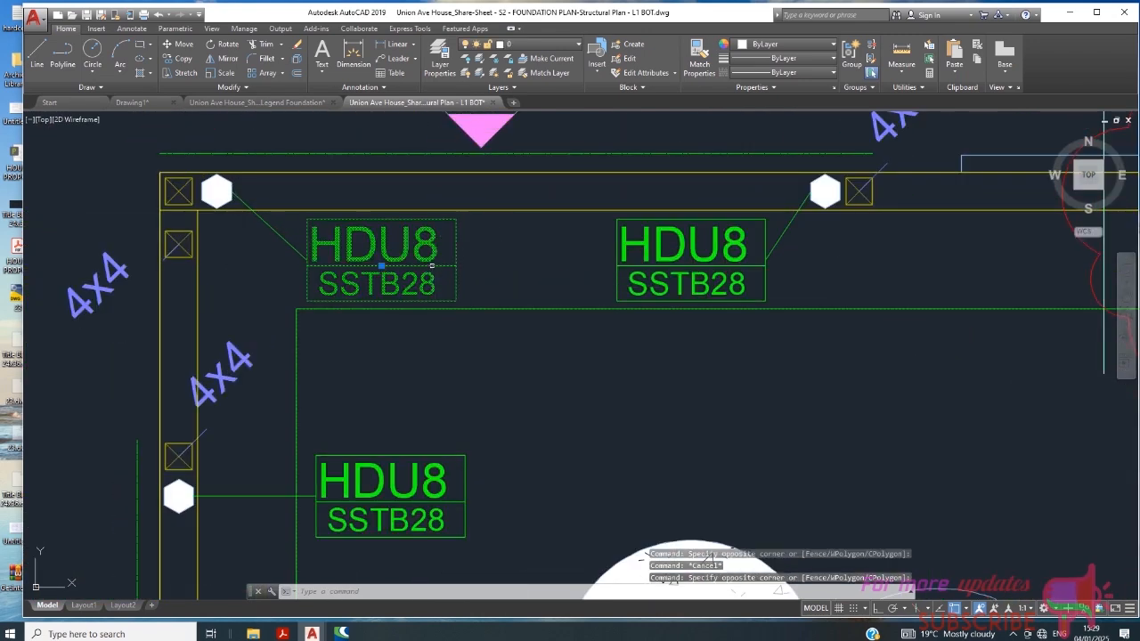
scroll(377, 276, down, 2)
scroll(377, 276, down, 2)
scroll(538, 260, up, 4)
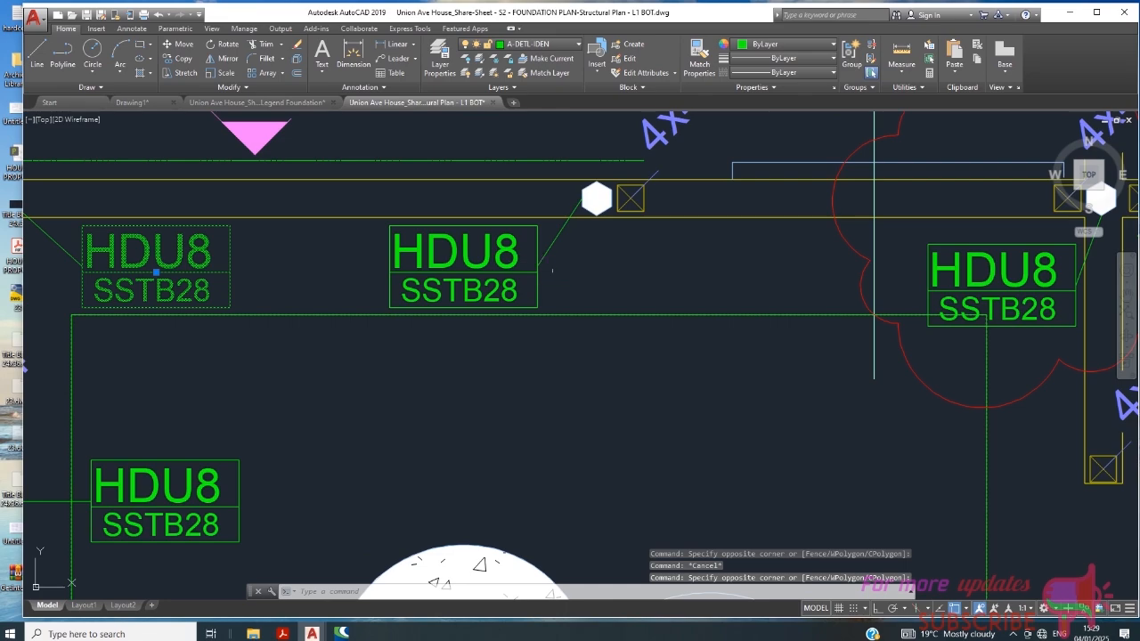
drag(552, 270, 418, 267)
scroll(416, 266, down, 4)
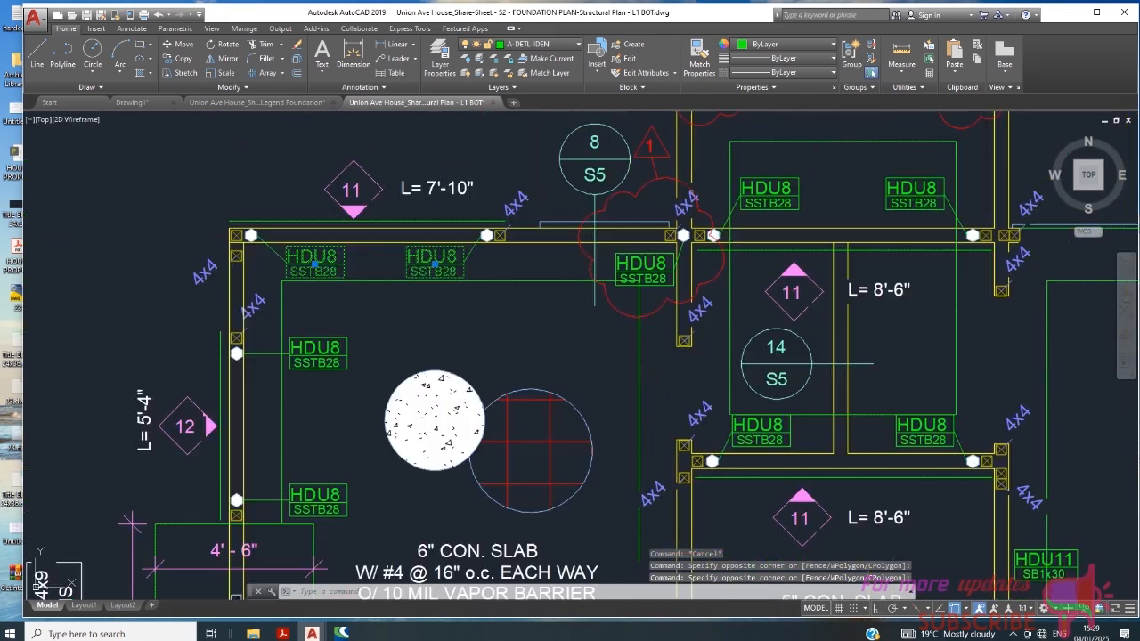
scroll(615, 227, down, 8)
scroll(657, 380, up, 2)
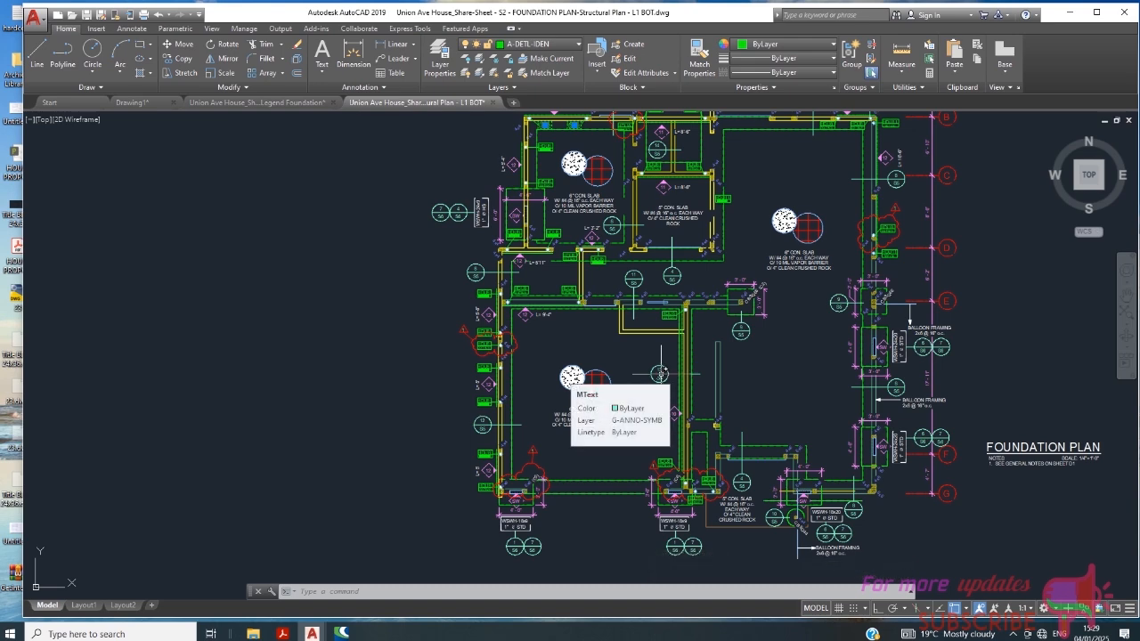
- Add the first HDU8 tag above the 9'-4" wall to the selection and try to rotate the tags with Ortho mode on
scroll(533, 296, up, 8)
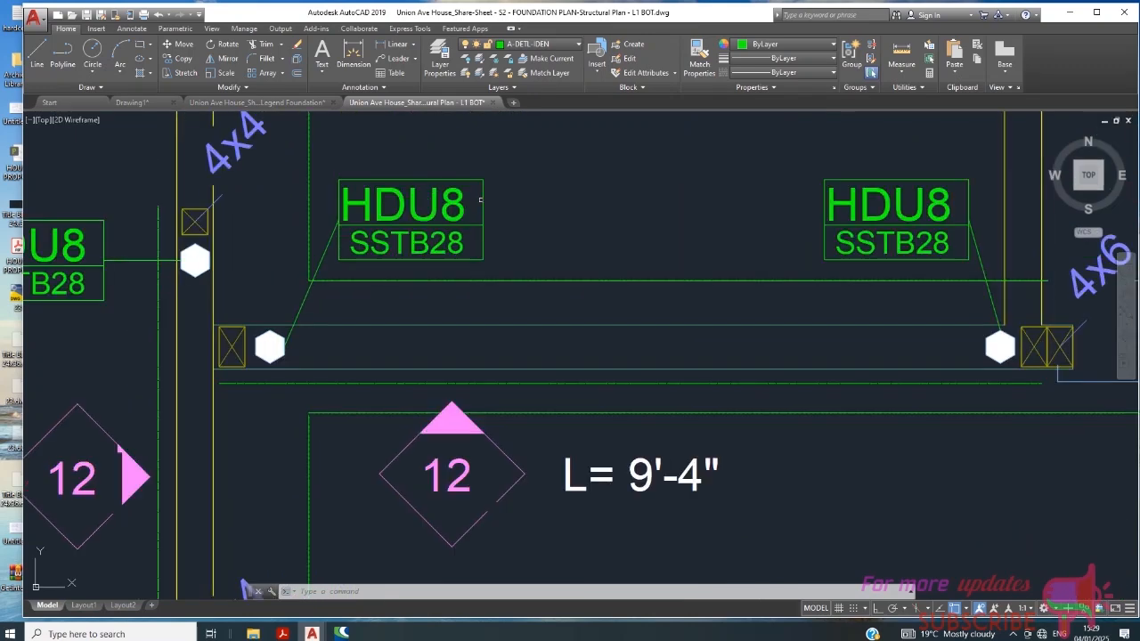
click(479, 200)
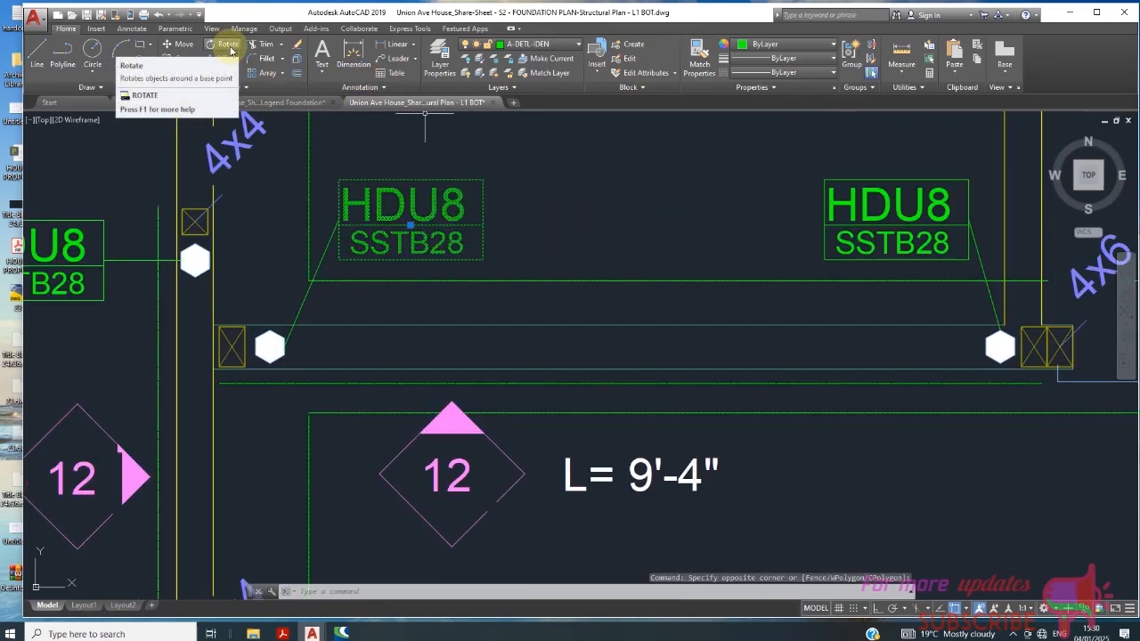
click(230, 51)
click(339, 226)
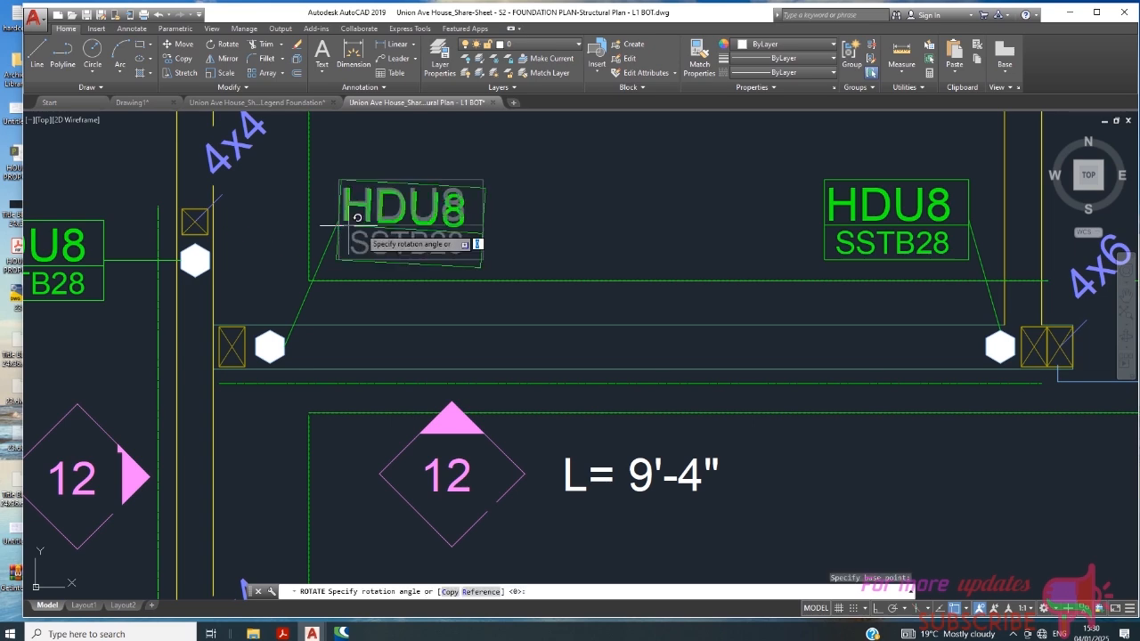
scroll(439, 310, down, 4)
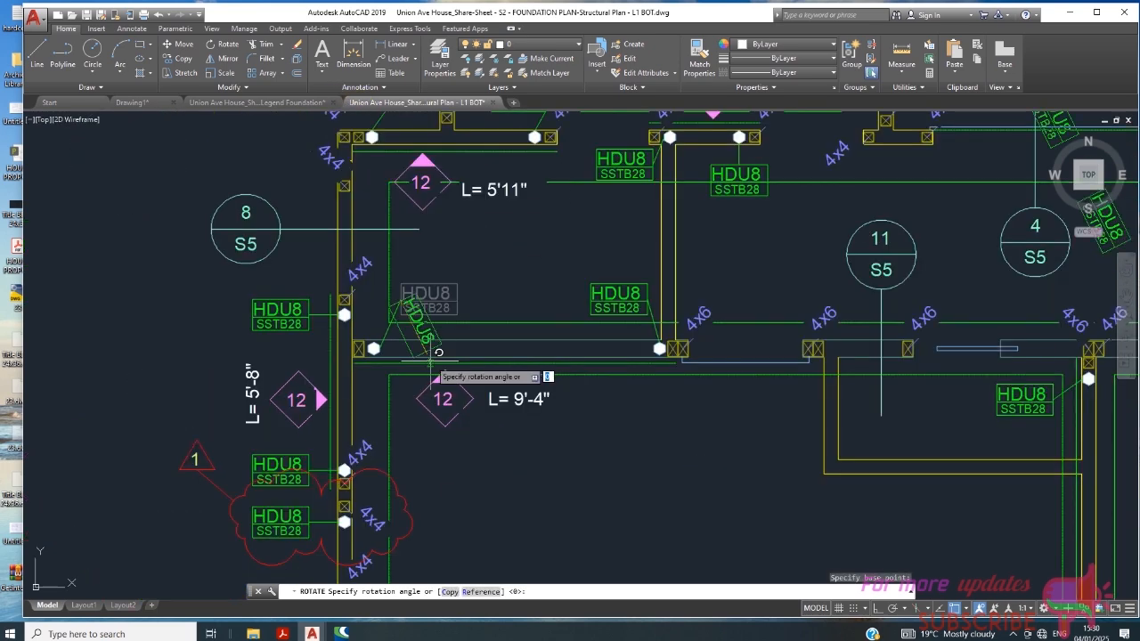
click(878, 608)
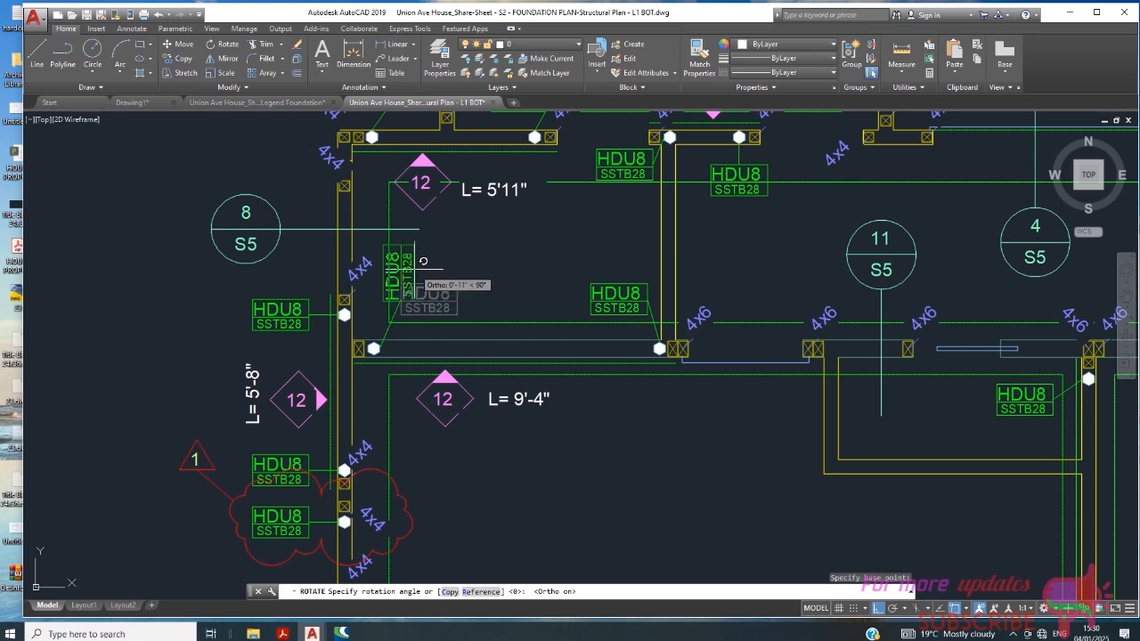
scroll(525, 365, down, 1)
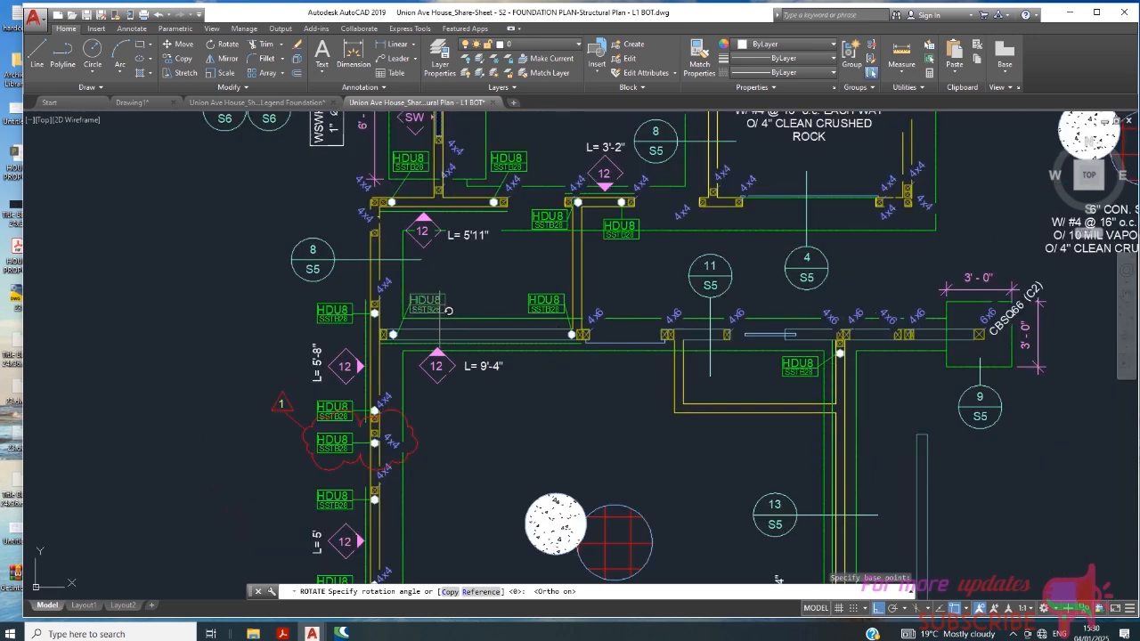
key(Escape)
scroll(424, 312, up, 1)
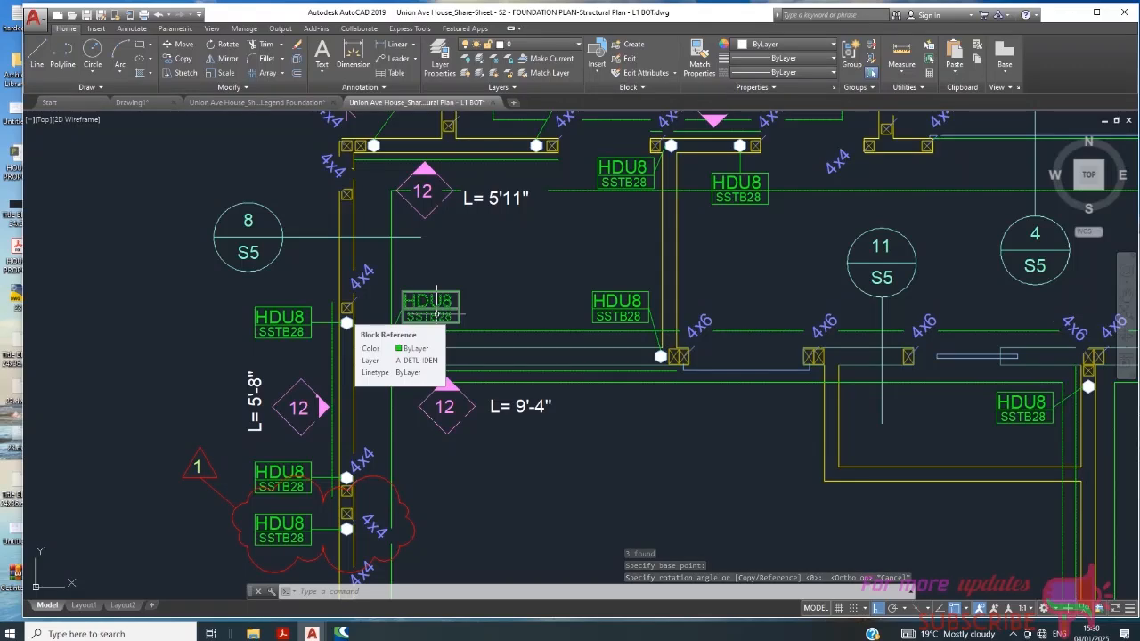
scroll(443, 312, down, 2)
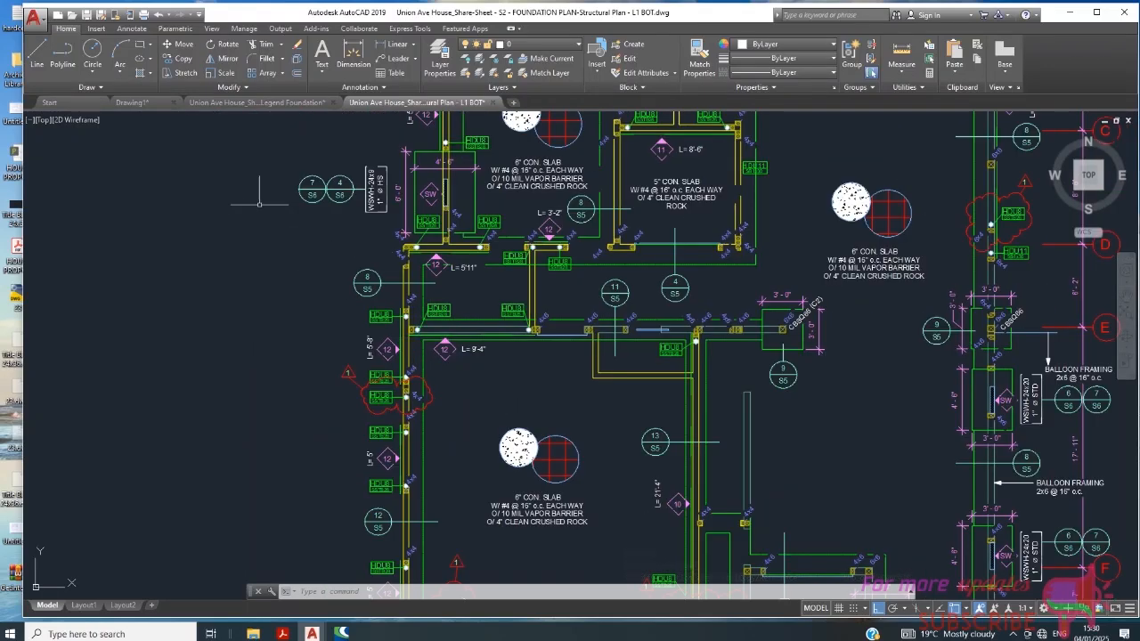
- Insert the HDU8 tag block between the two existing HDU8 tags above the 9'-4" wall
click(95, 28)
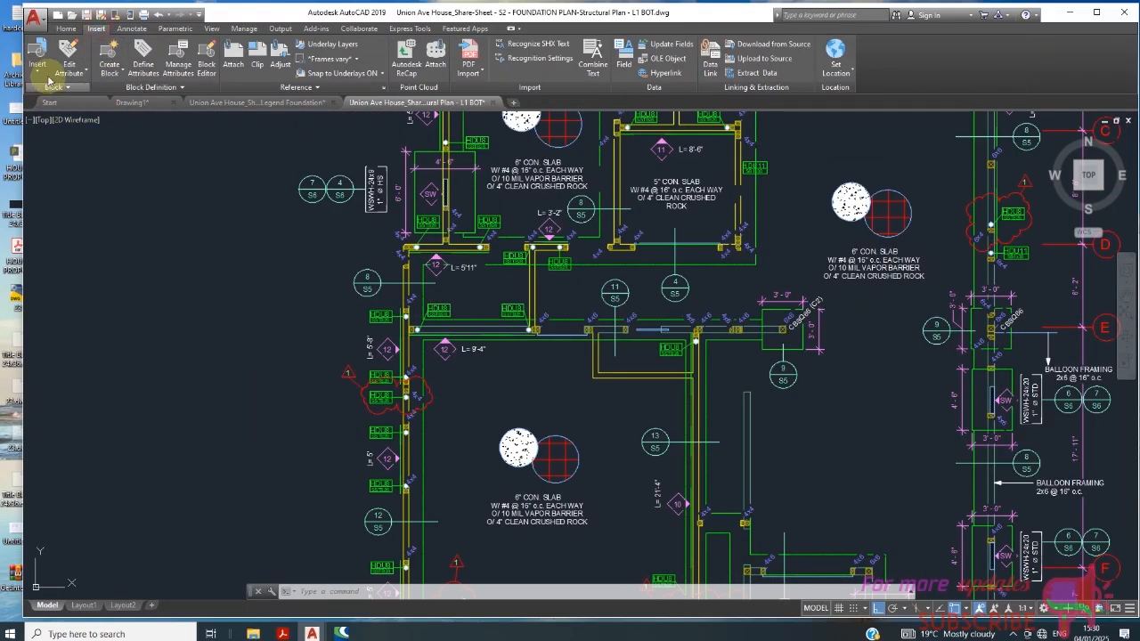
click(37, 71)
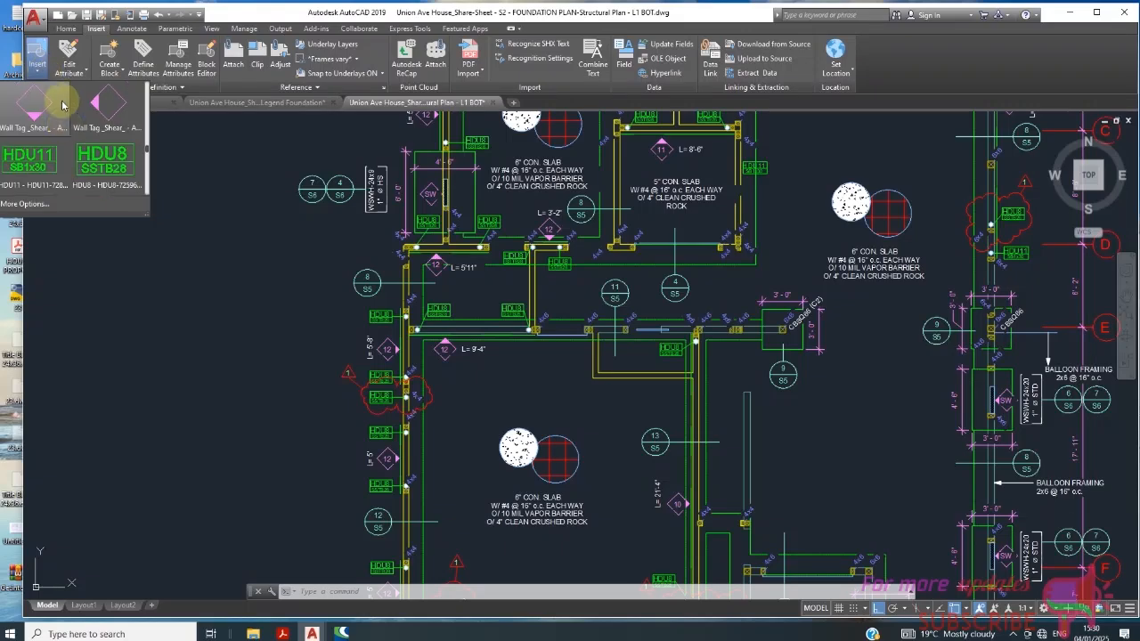
scroll(243, 189, down, 2)
click(108, 162)
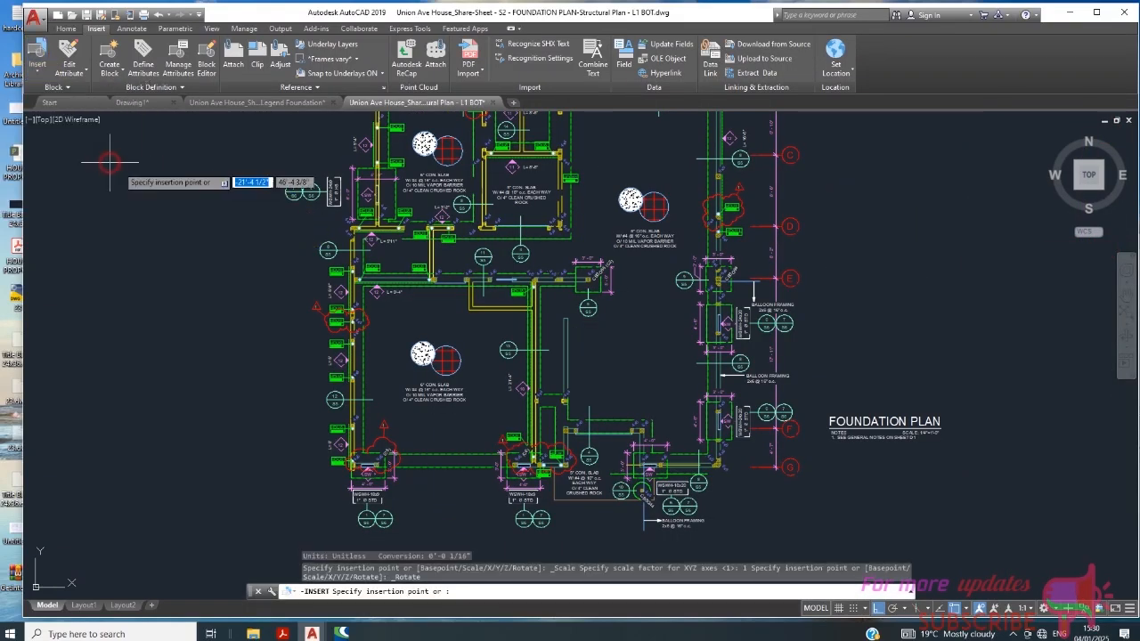
scroll(410, 312, up, 10)
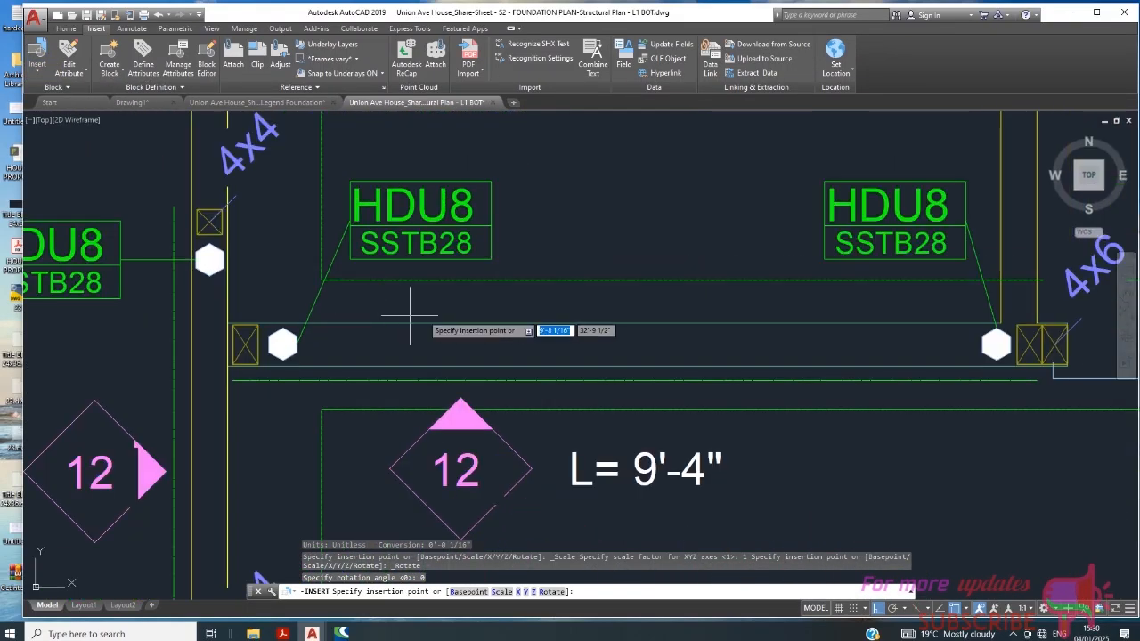
click(561, 203)
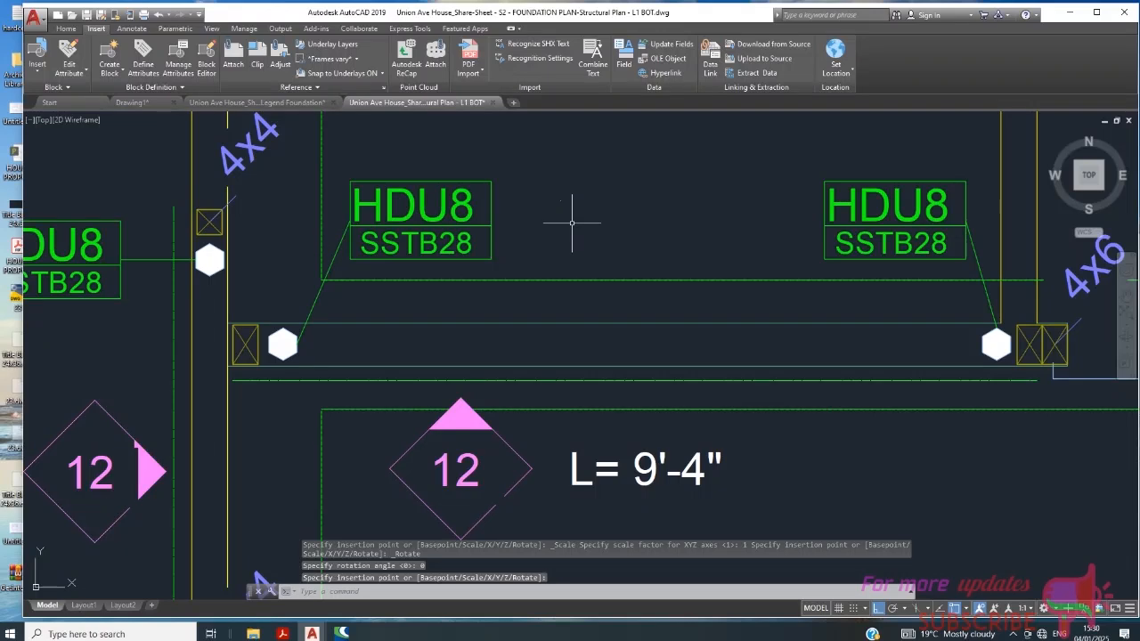
- Scale the inserted HDU8 tag by reference from its lower-left corner, using its bottom edge as reference, to slightly larger than the neighbouring tags
scroll(561, 203, up, 8)
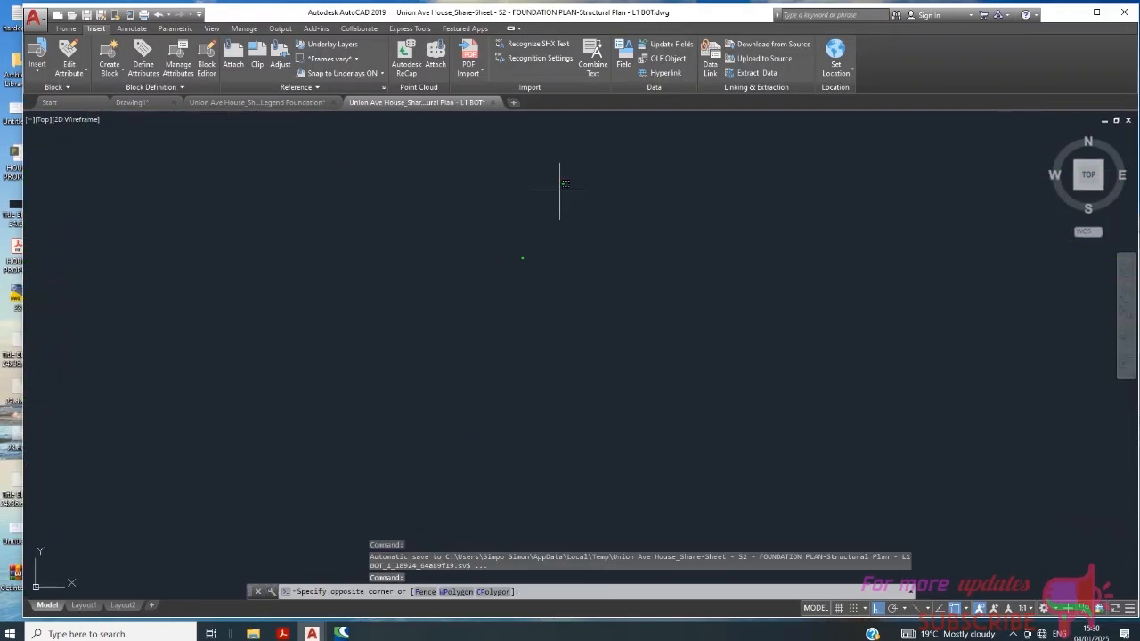
click(485, 322)
click(66, 29)
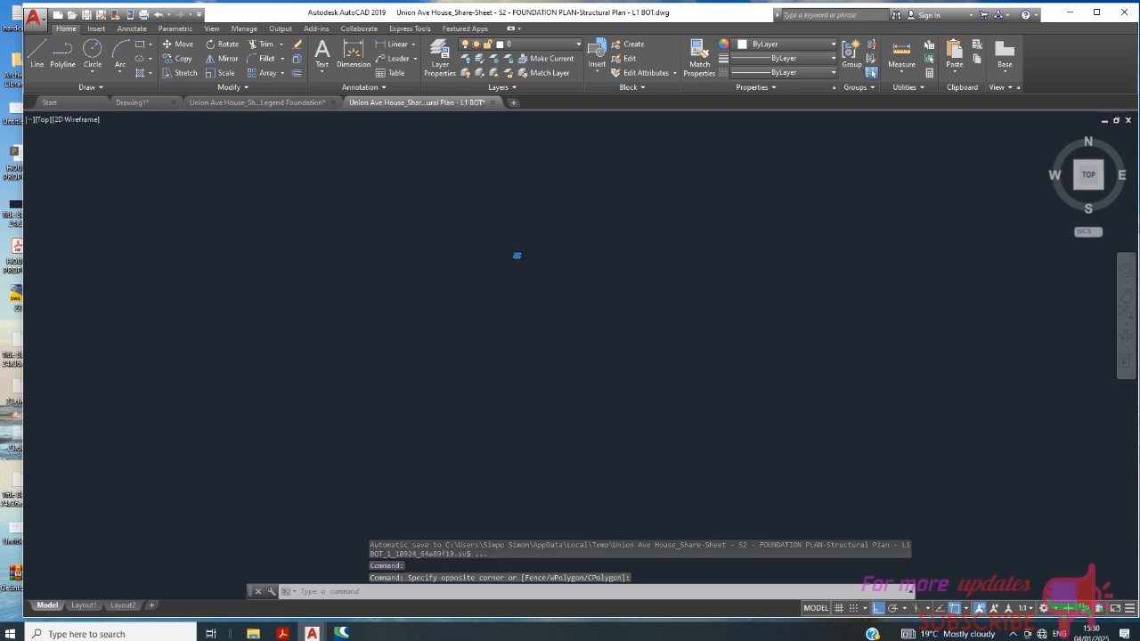
scroll(428, 214, up, 2)
click(220, 72)
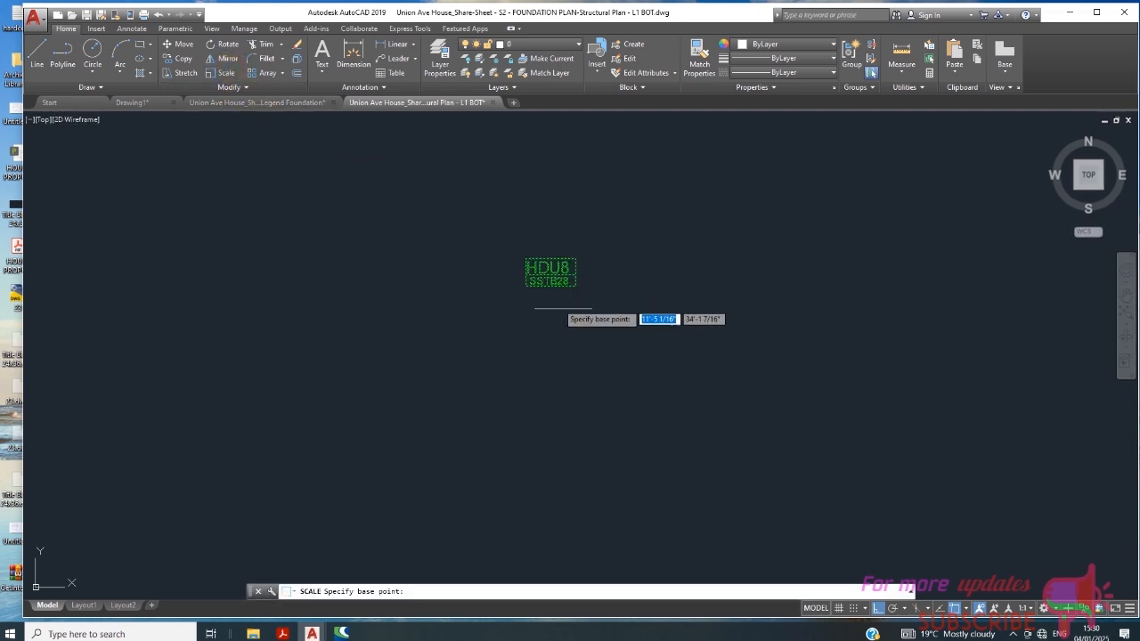
scroll(544, 285, up, 2)
click(487, 274)
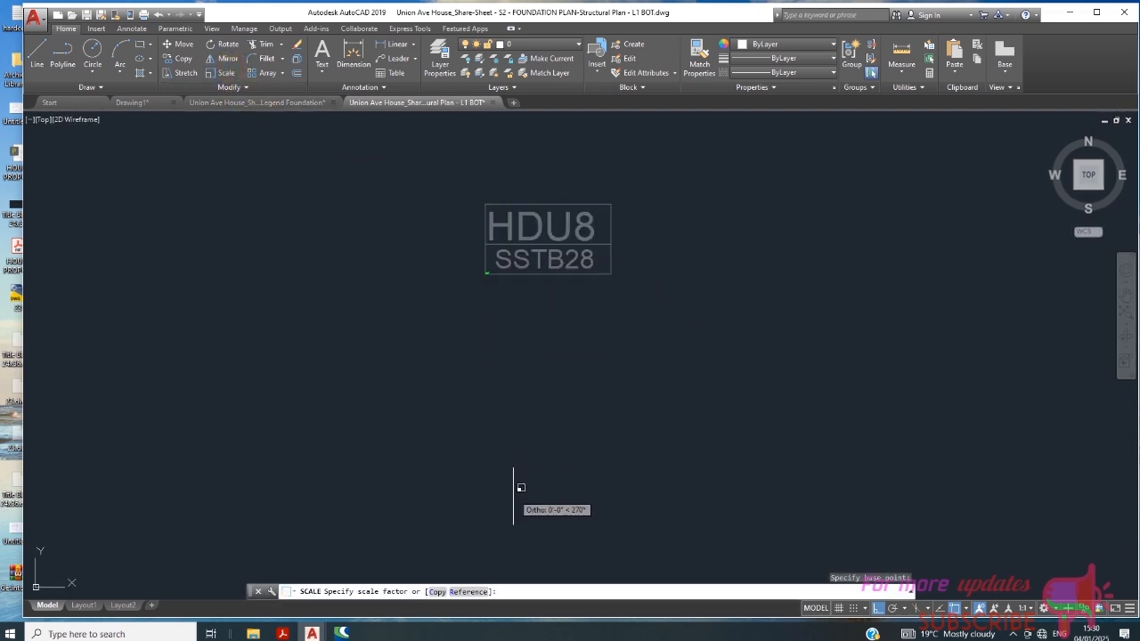
click(471, 593)
click(486, 273)
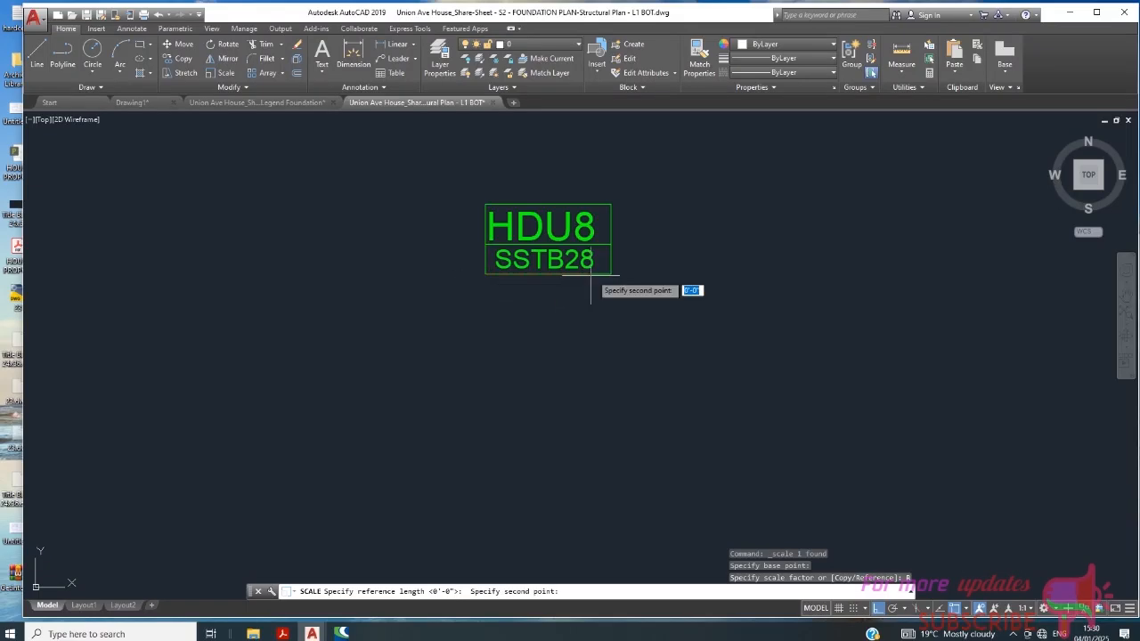
click(609, 273)
scroll(541, 254, down, 3)
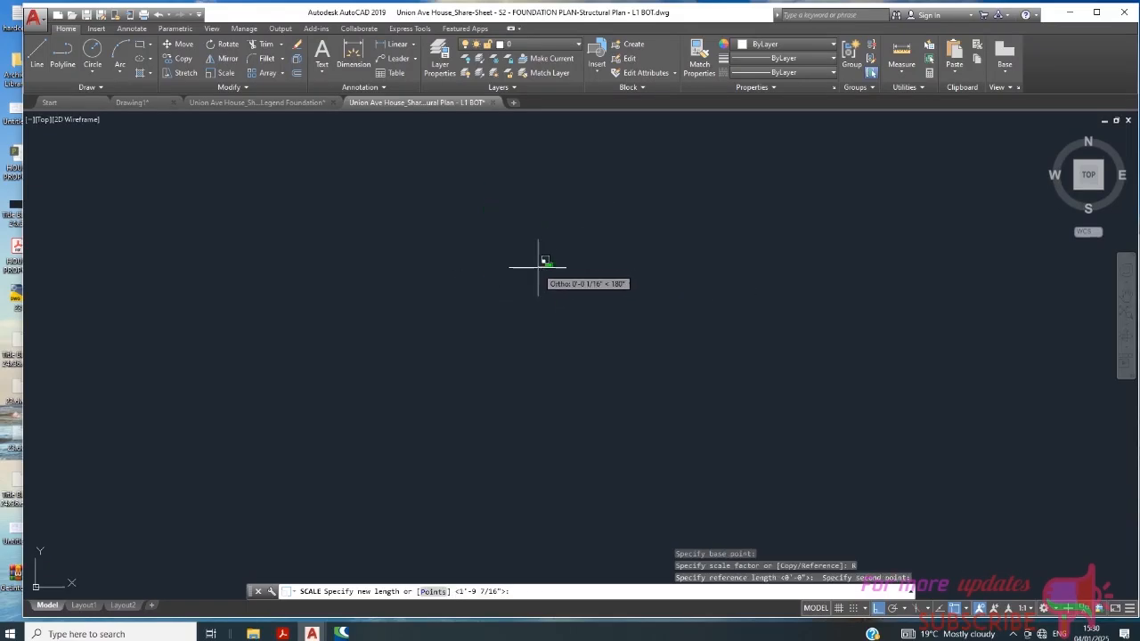
scroll(583, 265, up, 5)
scroll(584, 265, down, 4)
click(641, 276)
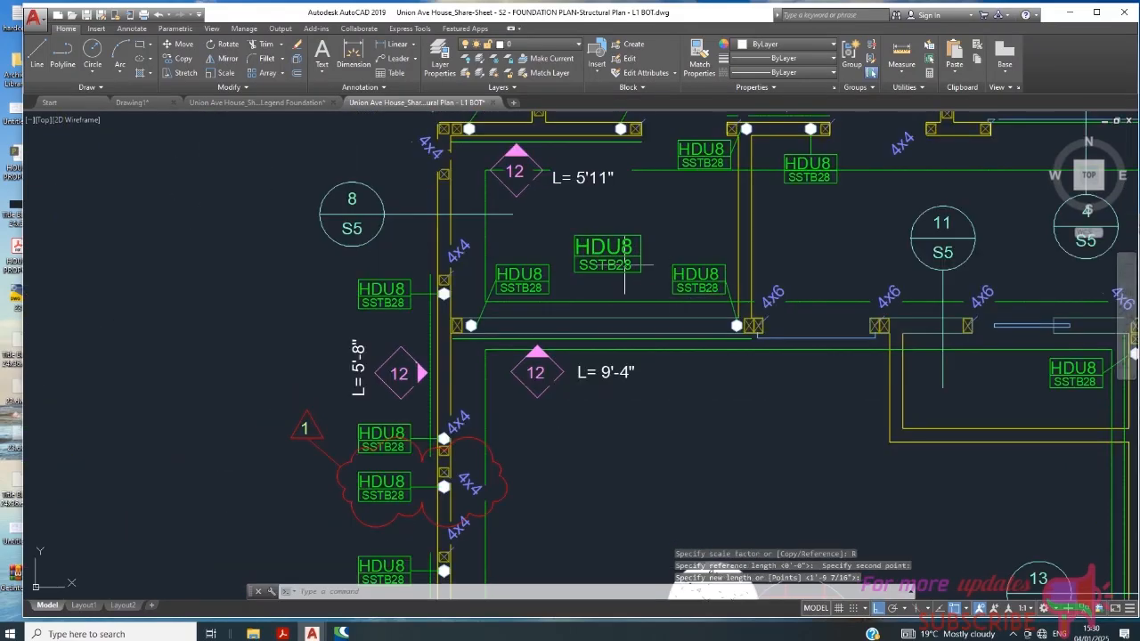
- Open the enlarged HDU8 tag's block definition in the Block Editor
scroll(627, 272, up, 3)
scroll(627, 265, down, 4)
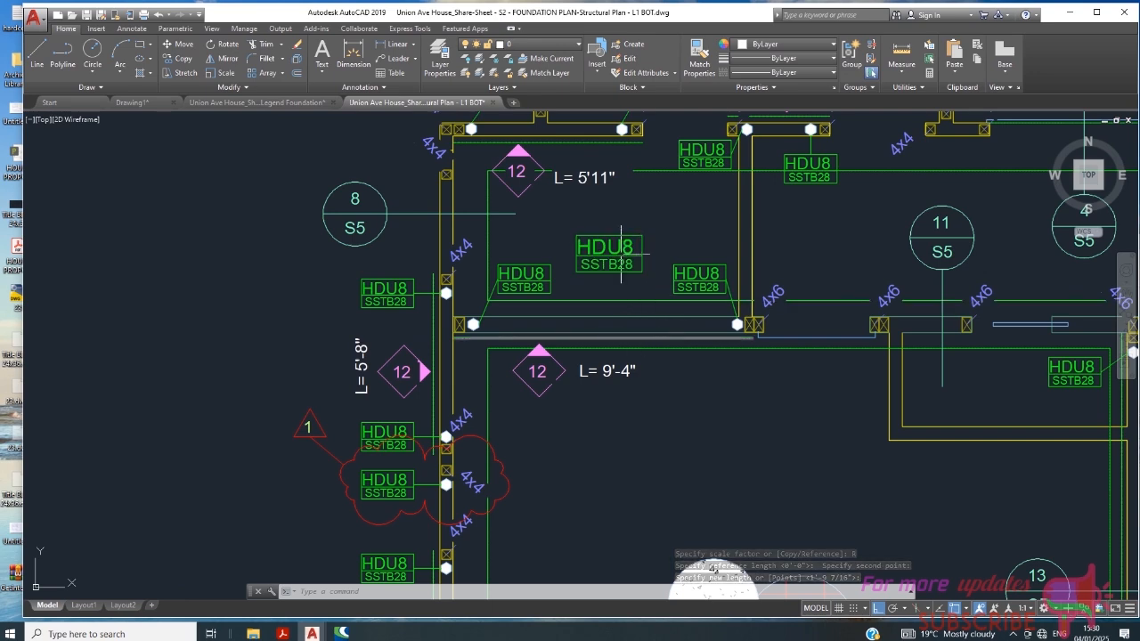
scroll(623, 260, up, 4)
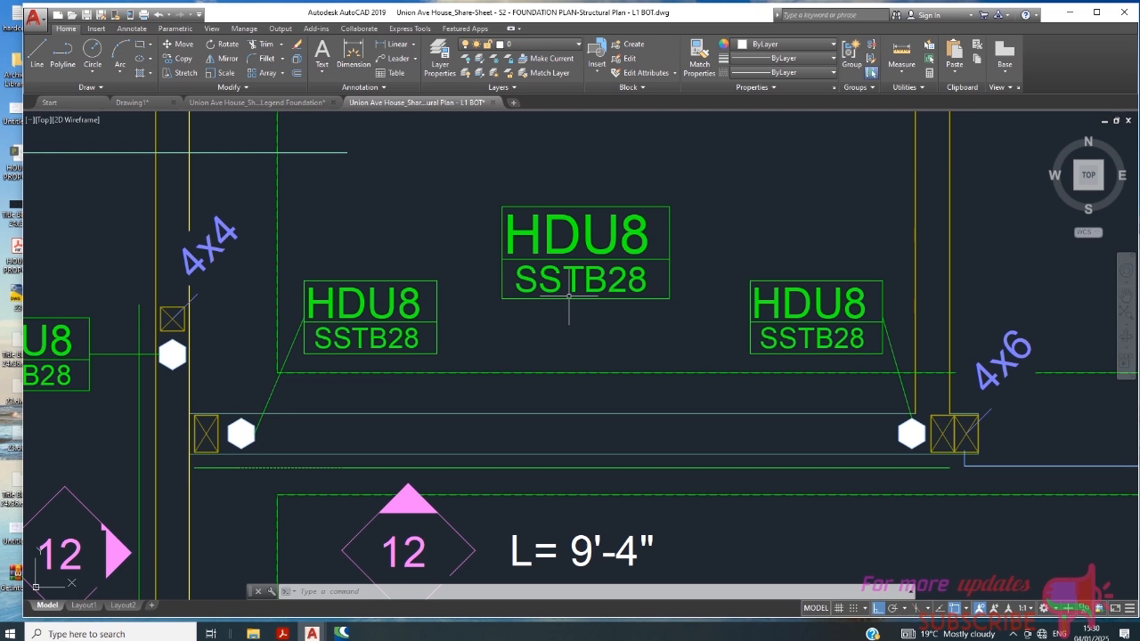
scroll(561, 294, down, 2)
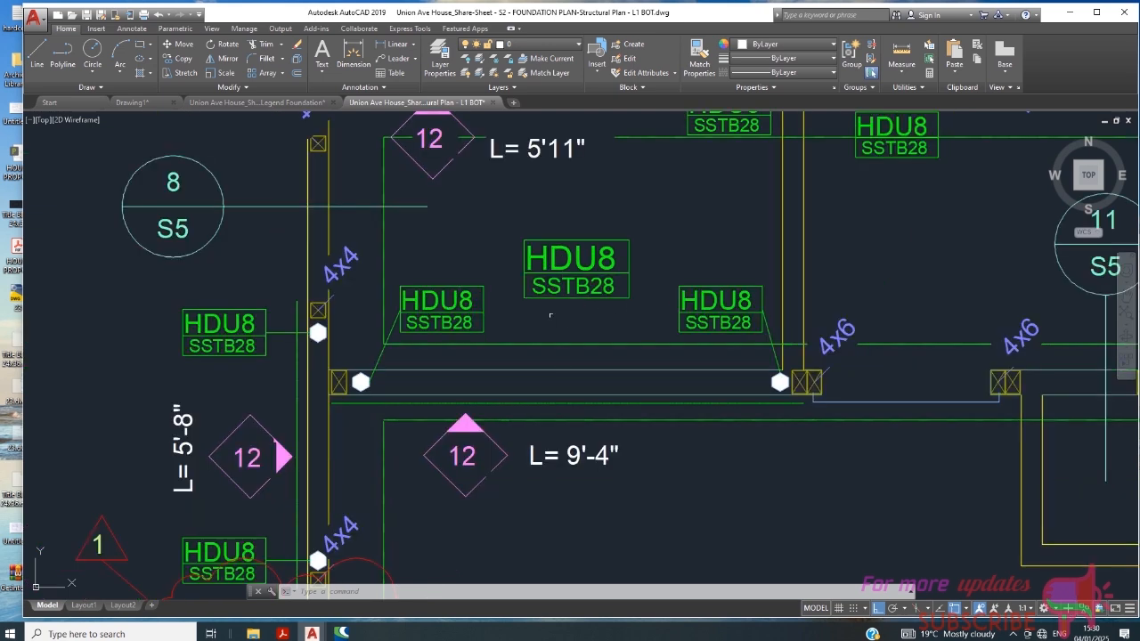
double_click(592, 272)
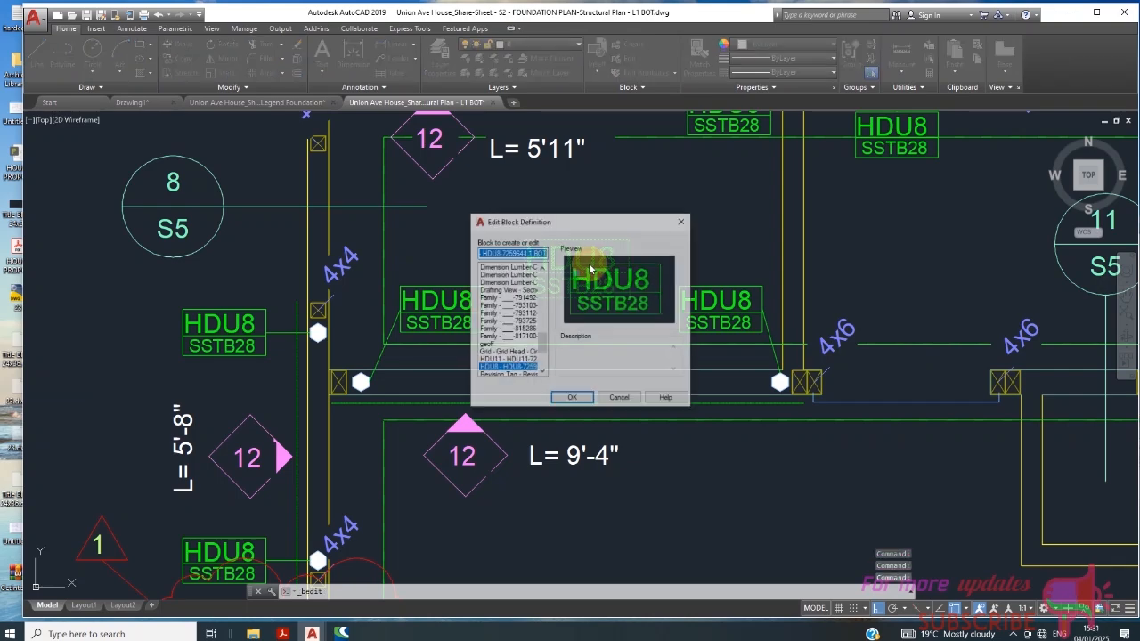
click(575, 398)
- Change the block's HDU8 text to HDU7 and close the Block Editor, saving the changes to the definition
double_click(783, 298)
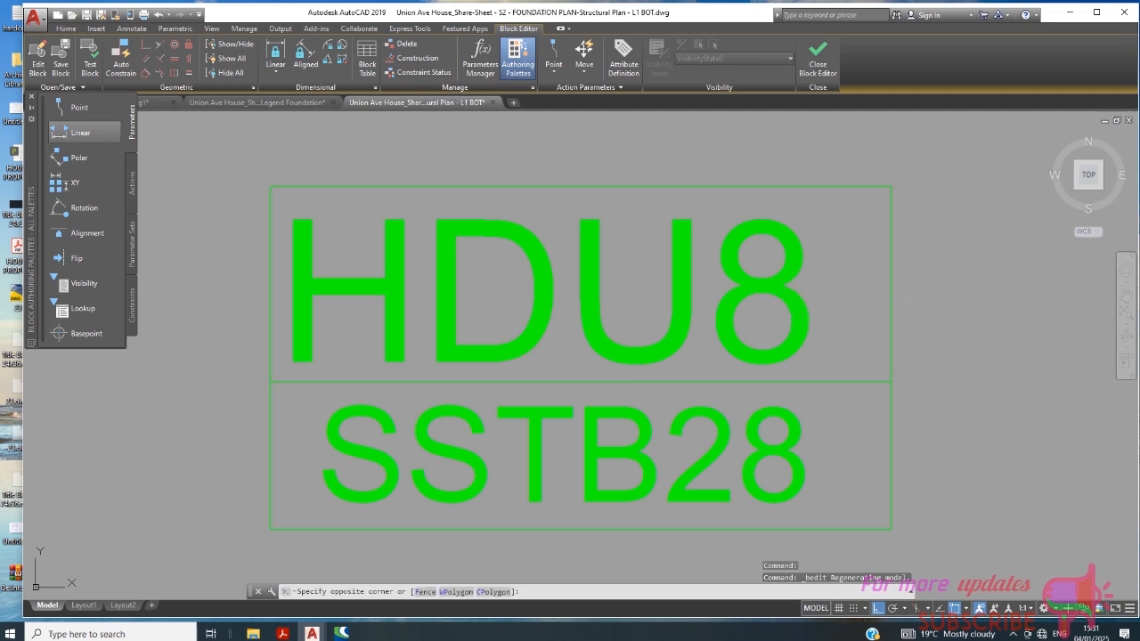
double_click(806, 334)
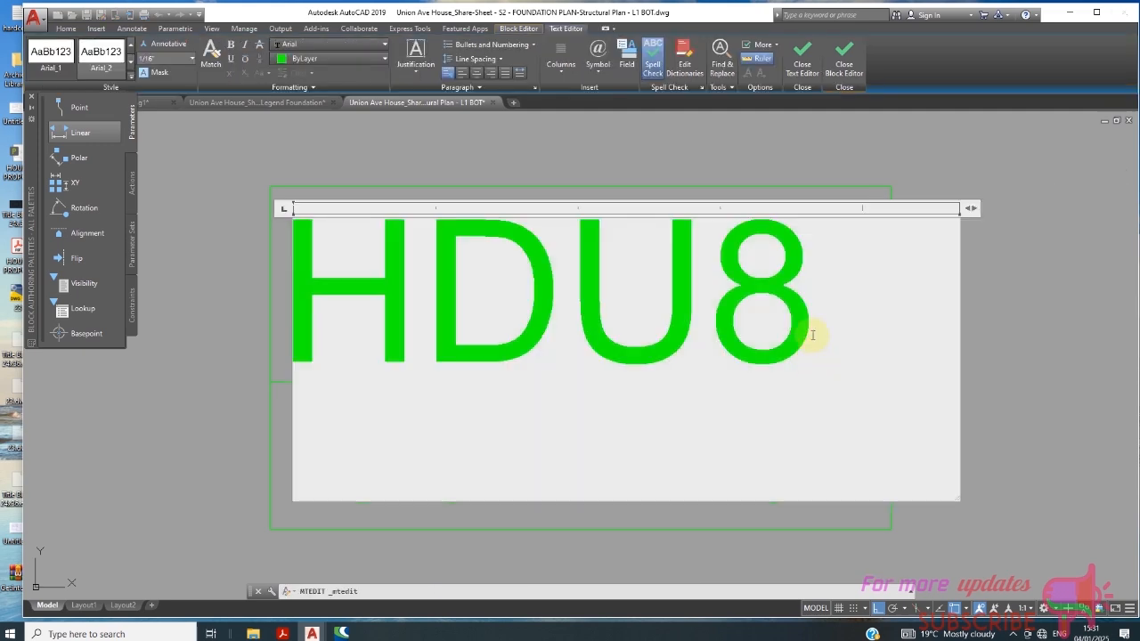
key(BackSpace)
text(7)
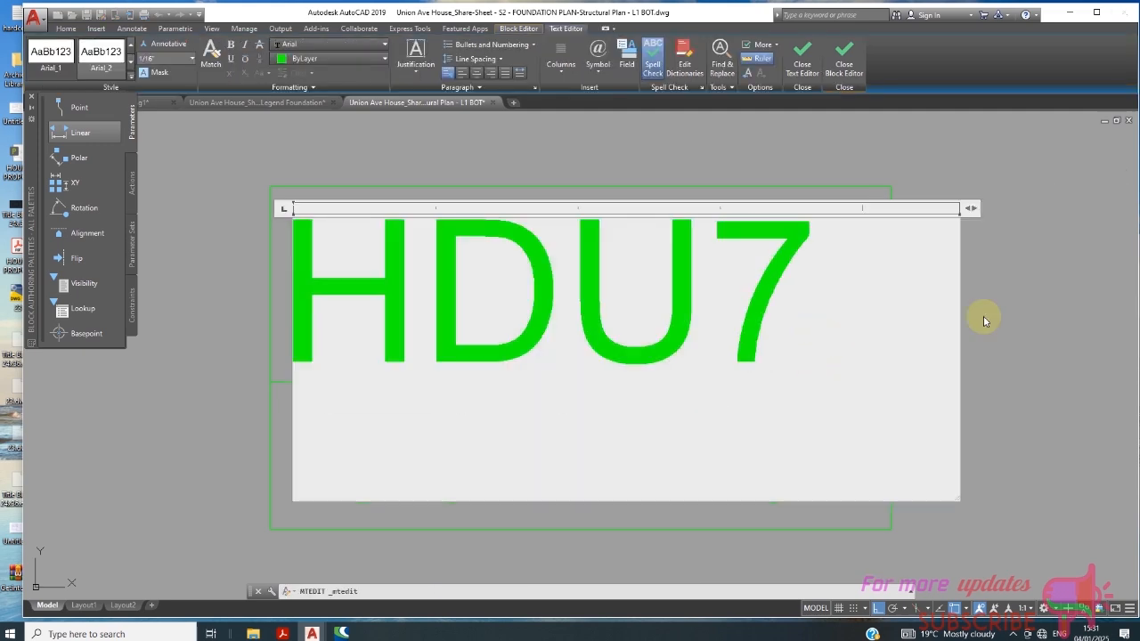
click(1110, 293)
scroll(722, 282, down, 6)
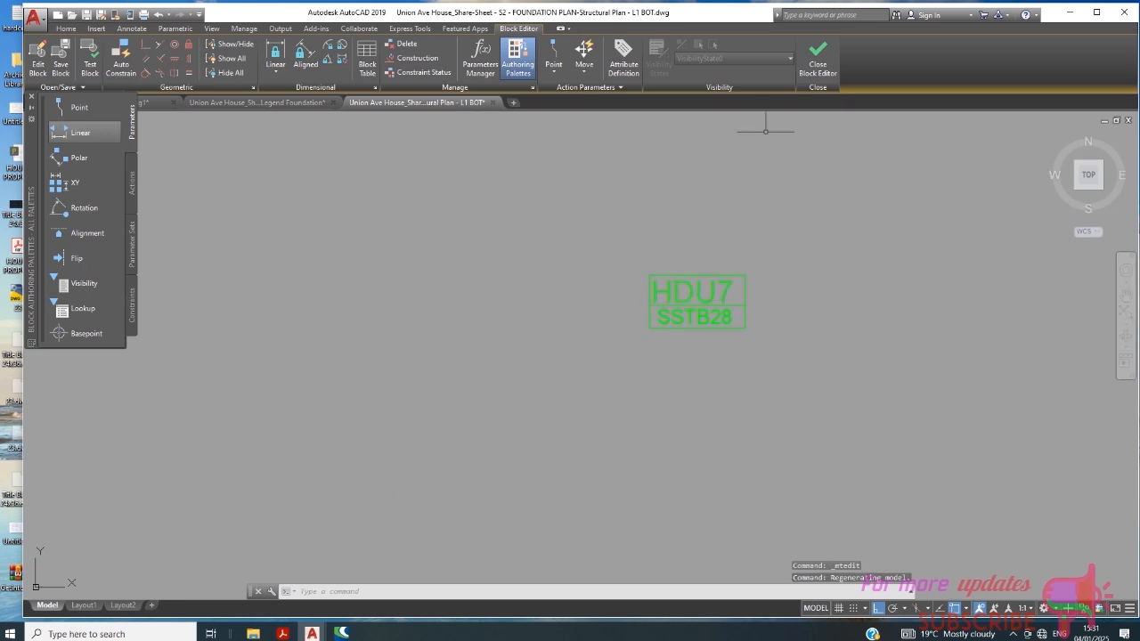
click(818, 62)
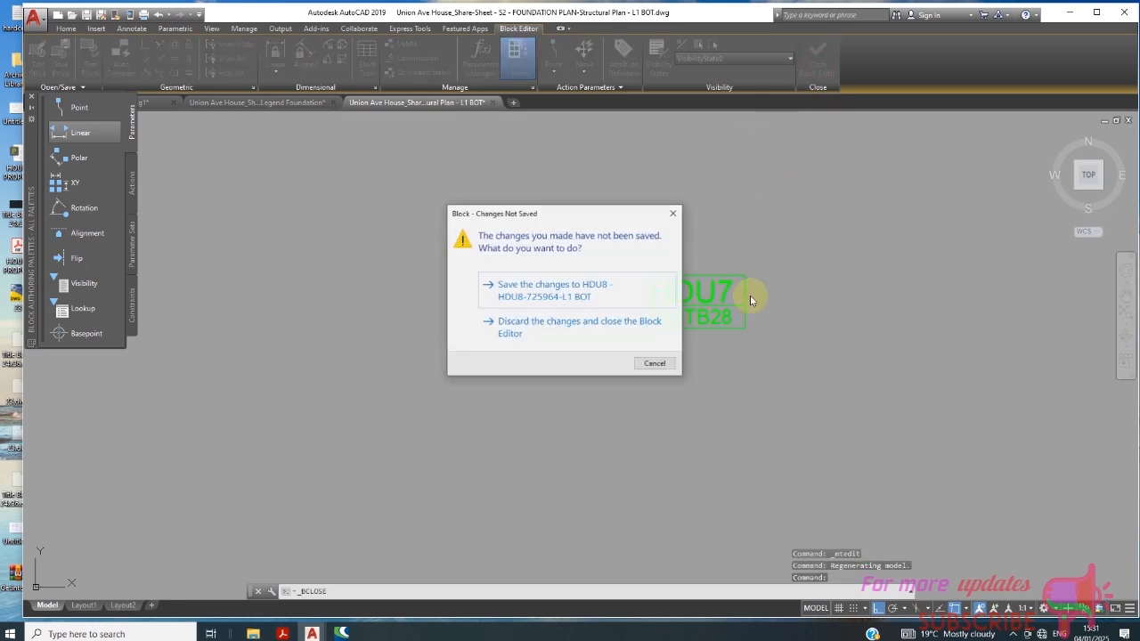
click(562, 297)
- Examine the text of the hold-down tags around the 5'-11", 3'-2" and 9'-4" walls for the block edit
scroll(580, 320, down, 5)
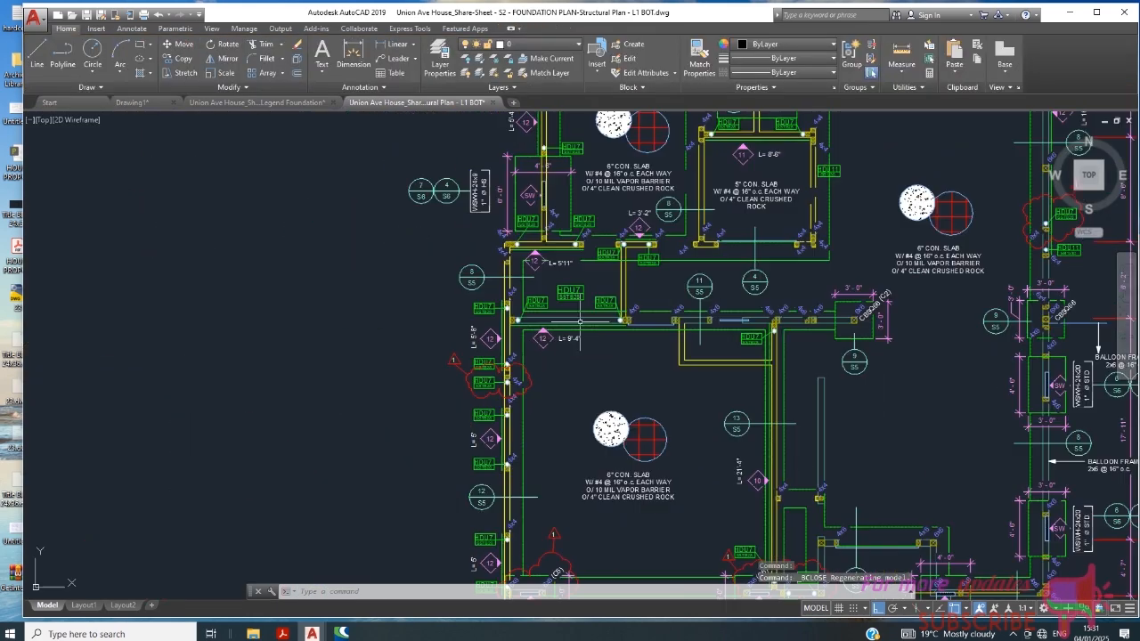
scroll(629, 218, up, 6)
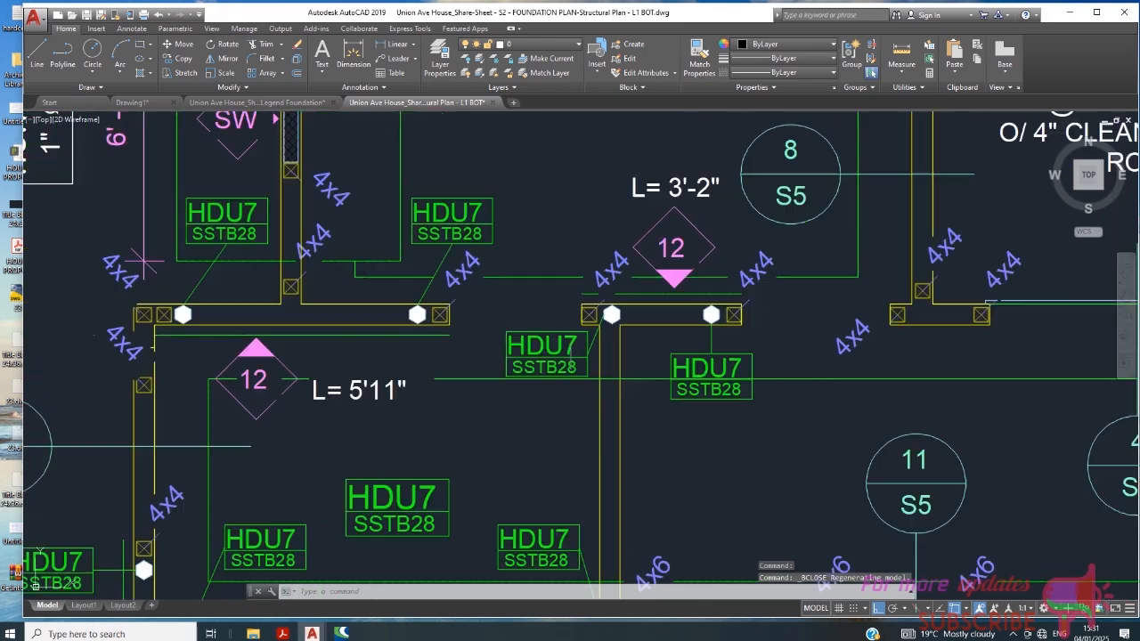
scroll(588, 341, up, 4)
scroll(591, 336, down, 3)
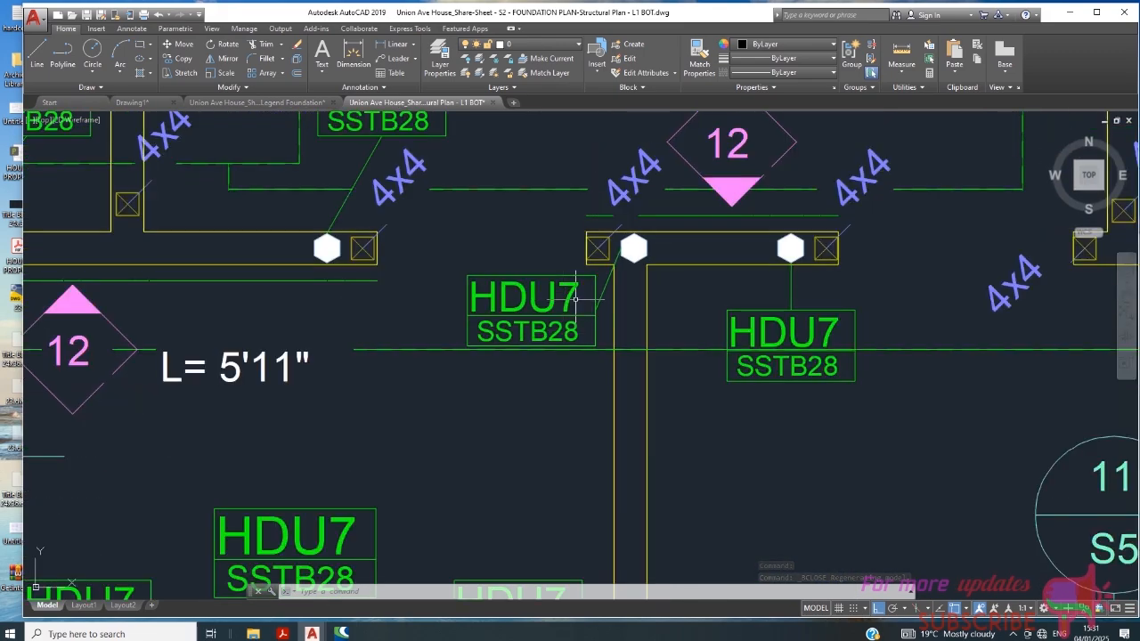
scroll(576, 299, down, 3)
scroll(592, 313, up, 5)
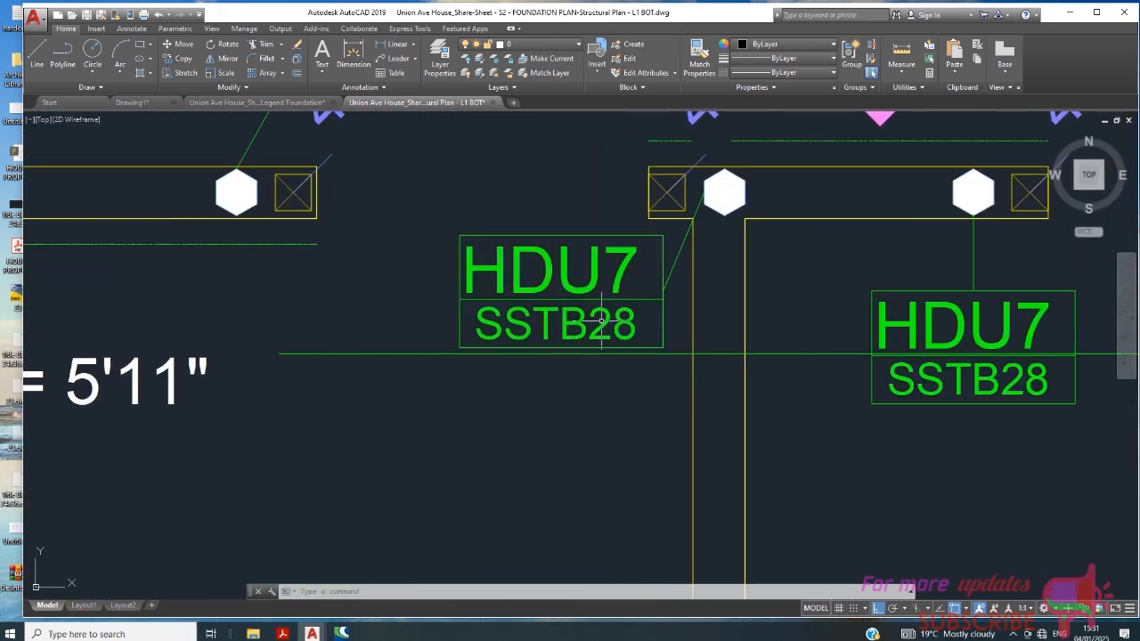
scroll(602, 318, down, 6)
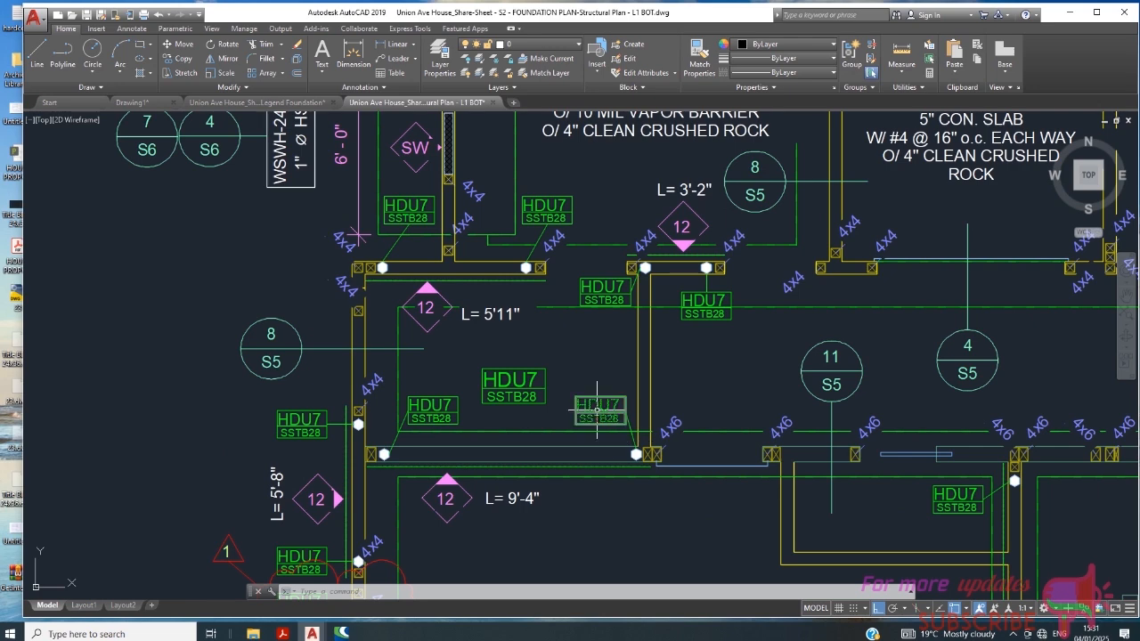
- Edit the block definition of the second tag above the 9'-4" wall, changing its text to HDU8
double_click(597, 410)
click(574, 398)
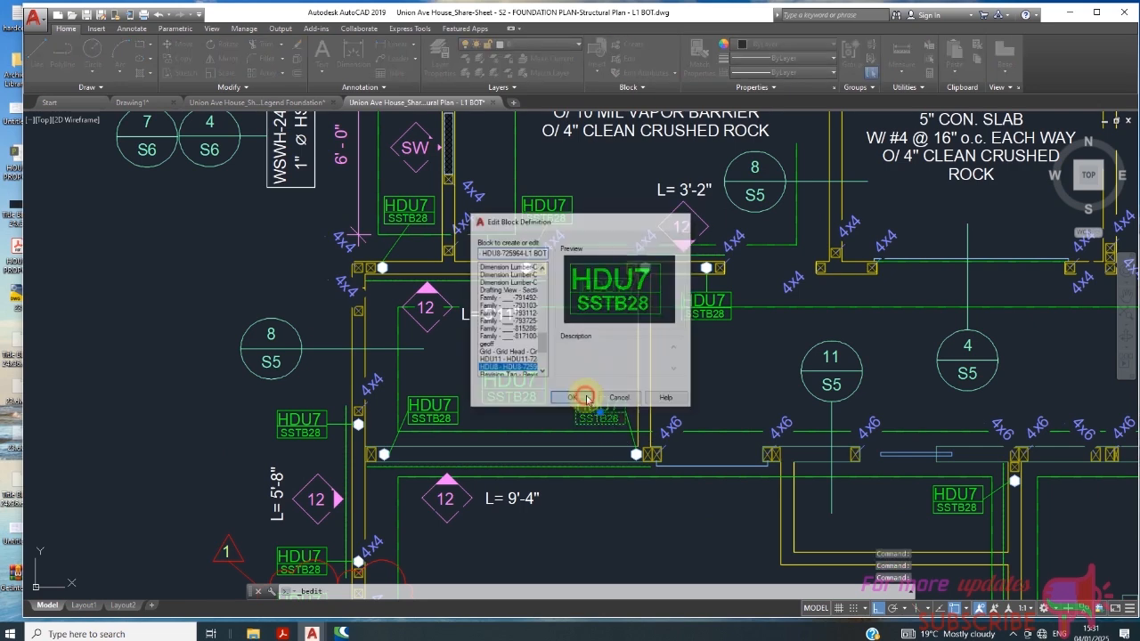
click(746, 297)
click(770, 318)
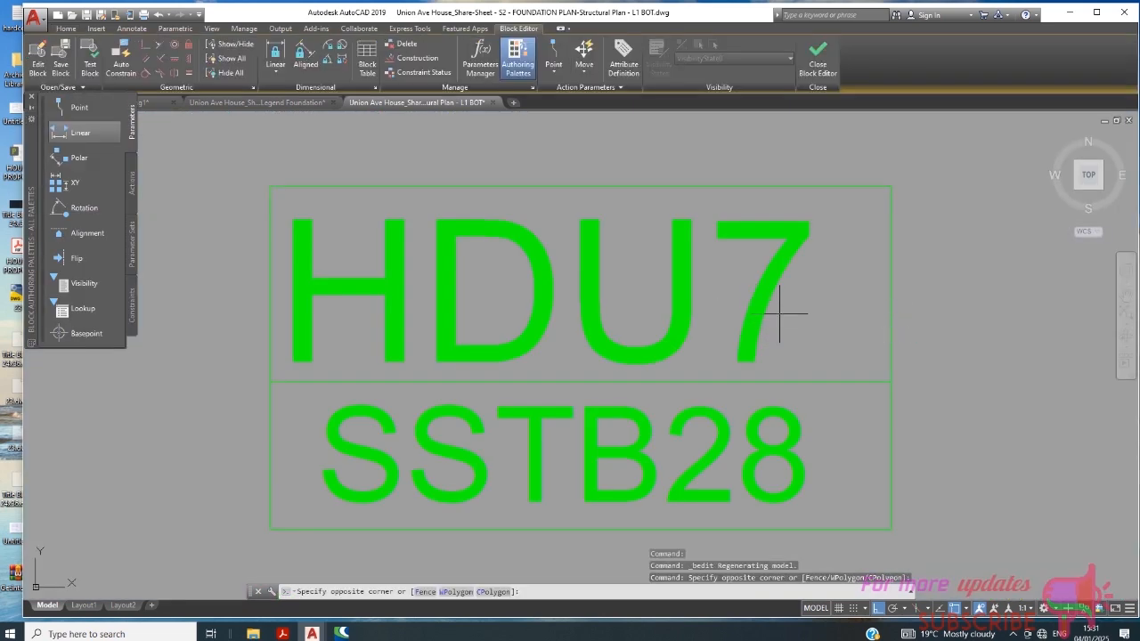
click(756, 318)
click(759, 323)
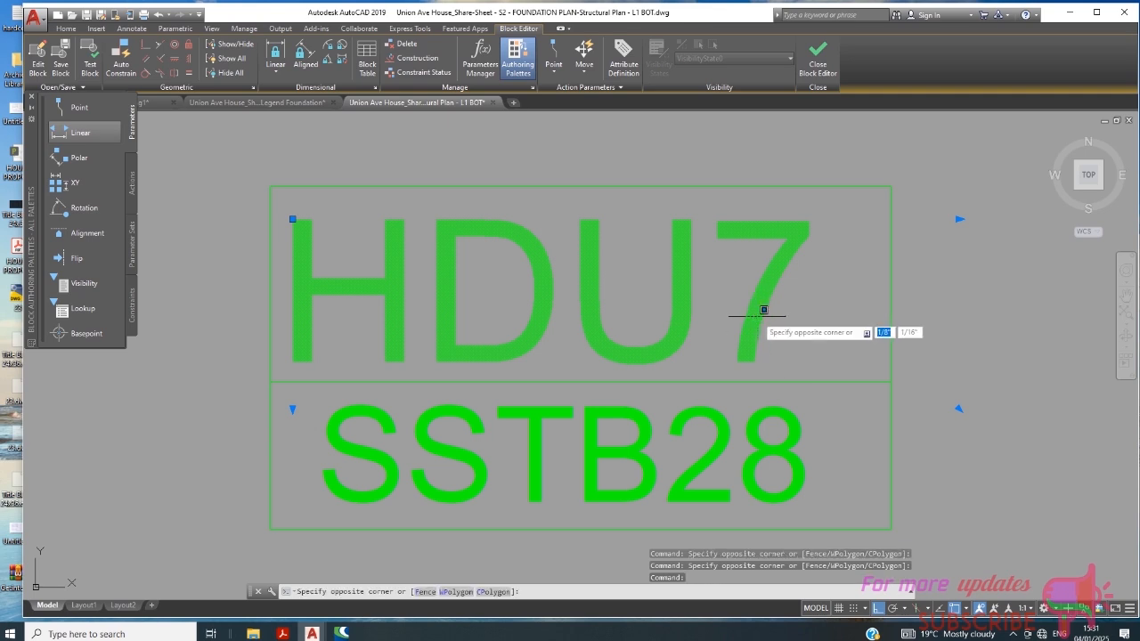
double_click(762, 322)
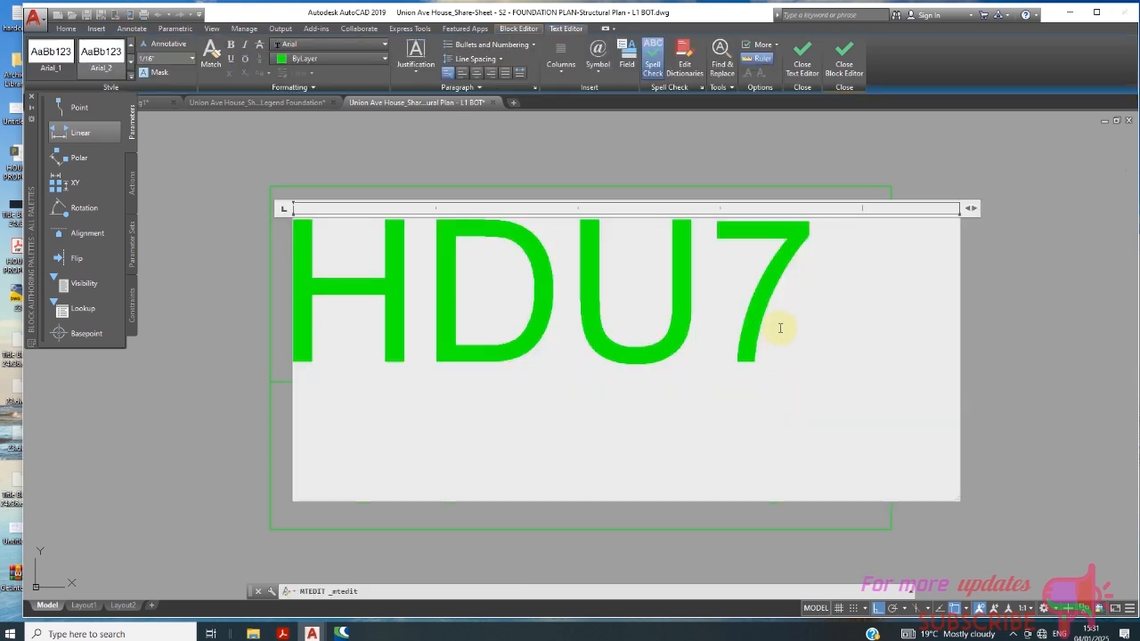
key(BackSpace)
text(8)
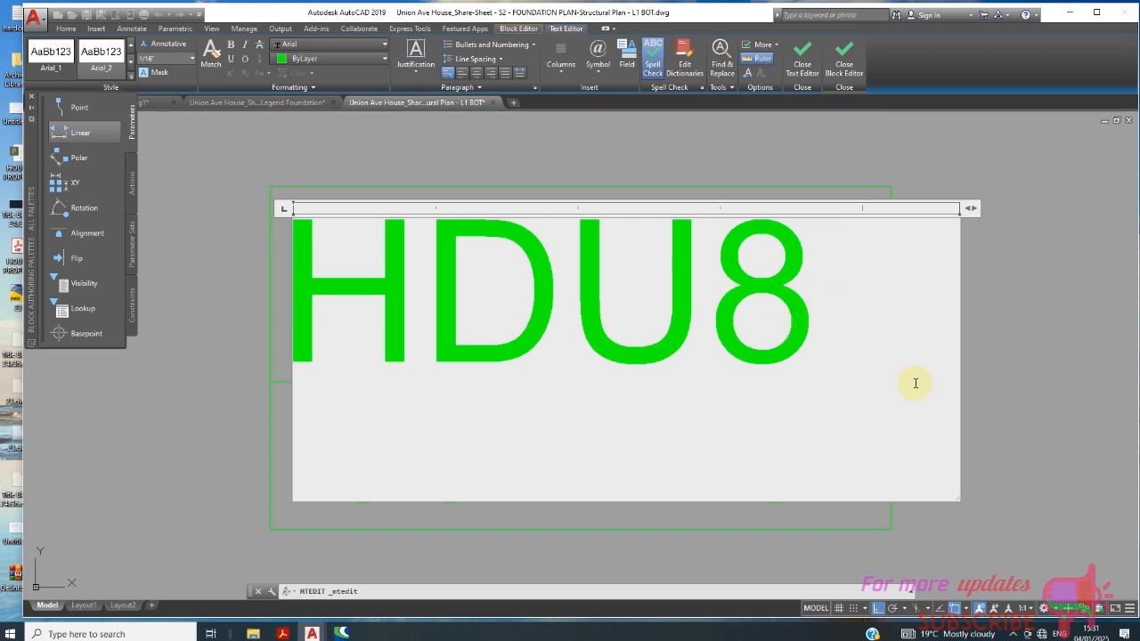
- Close the text and block editors, saving the HDU8 text to the tag's block definition
click(825, 71)
click(816, 71)
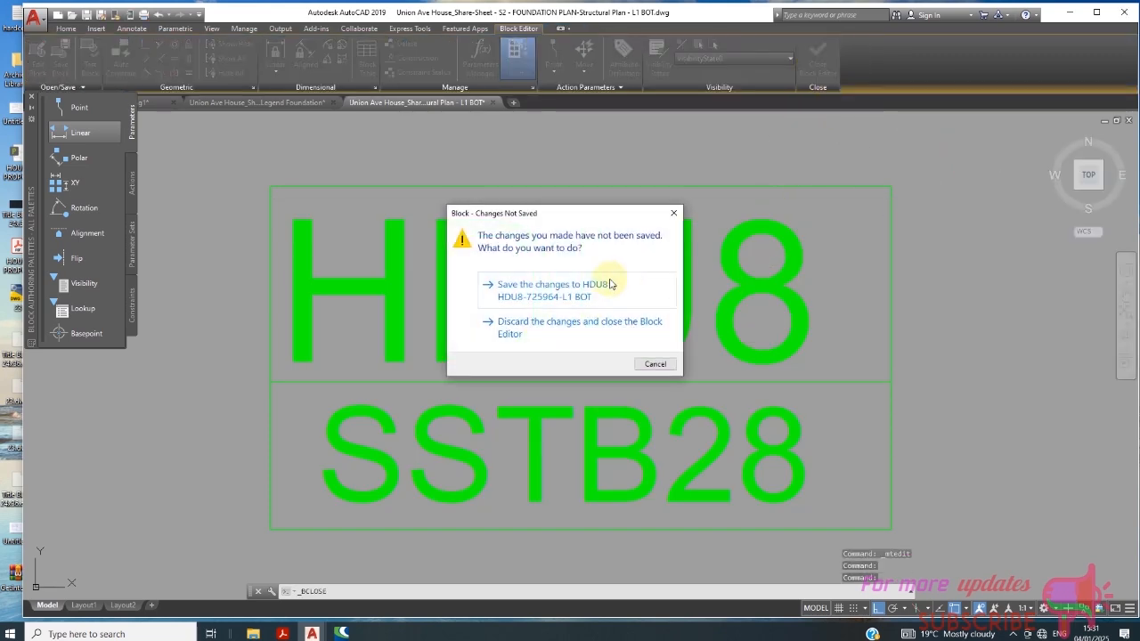
click(611, 284)
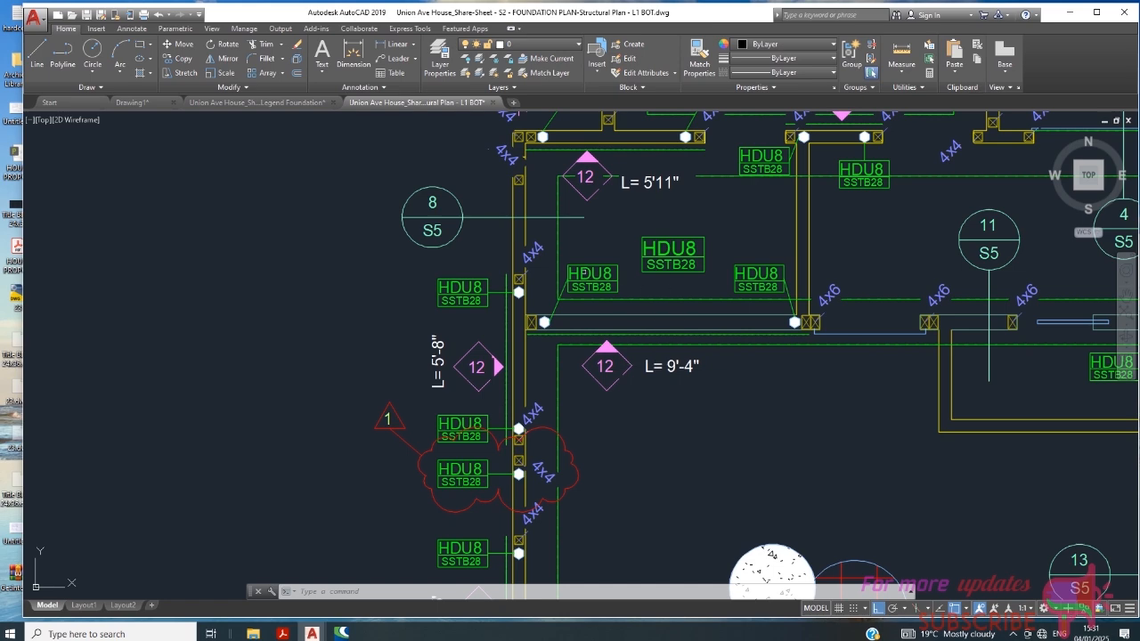
- Examine the first HDU8 tag and its leader above the 9'-4" wall
middle_drag(576, 273, 534, 287)
scroll(555, 314, up, 10)
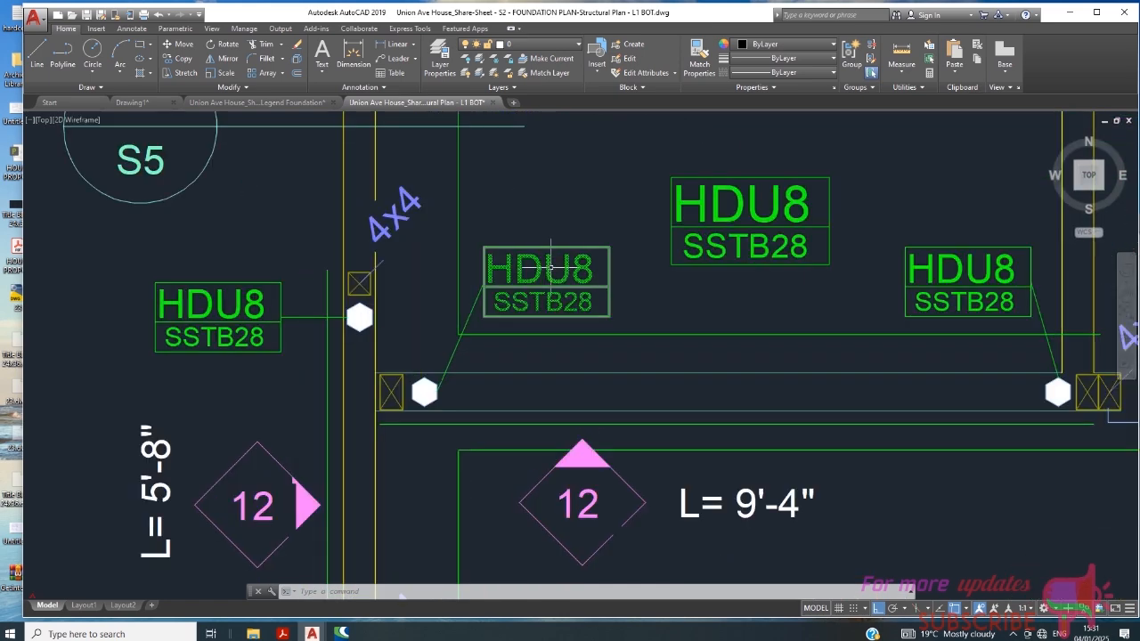
scroll(556, 285, down, 2)
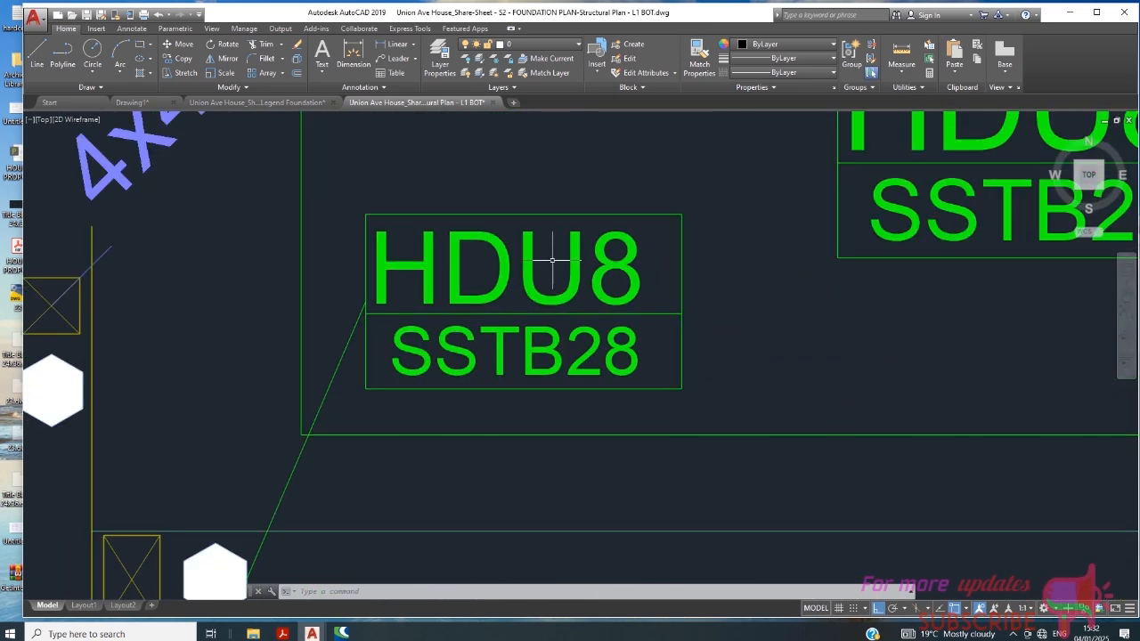
- Examine the HDU8 hold-down tags around the plan, including those along the 5'-8" and 5' walls and in the revision clouds
scroll(552, 260, down, 3)
scroll(551, 267, up, 3)
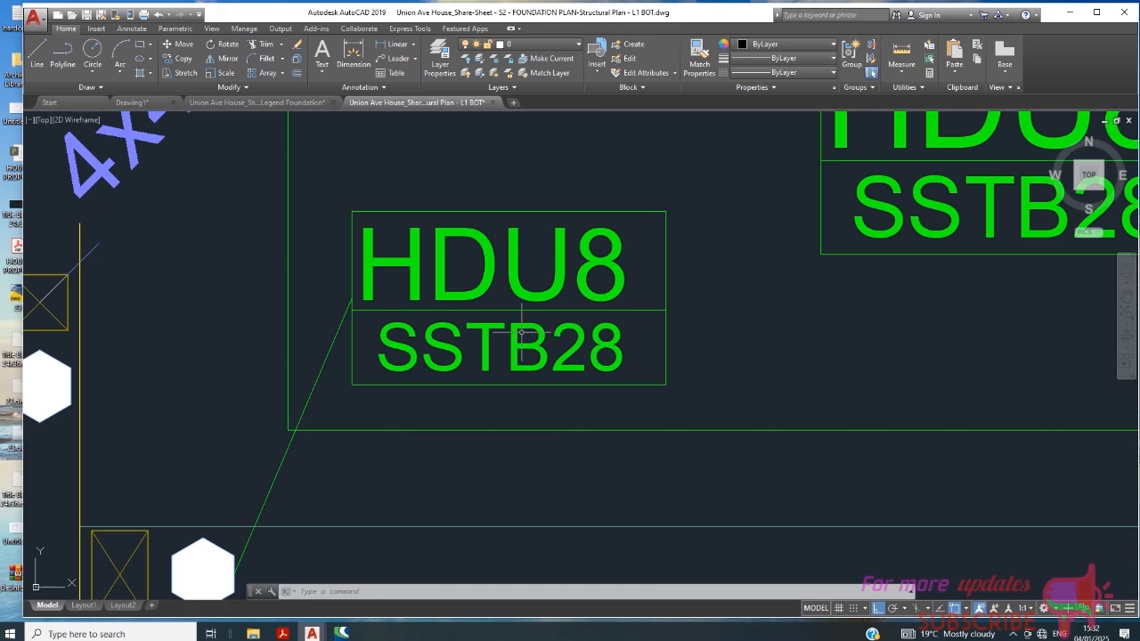
scroll(555, 360, down, 3)
scroll(427, 392, up, 2)
scroll(431, 408, up, 2)
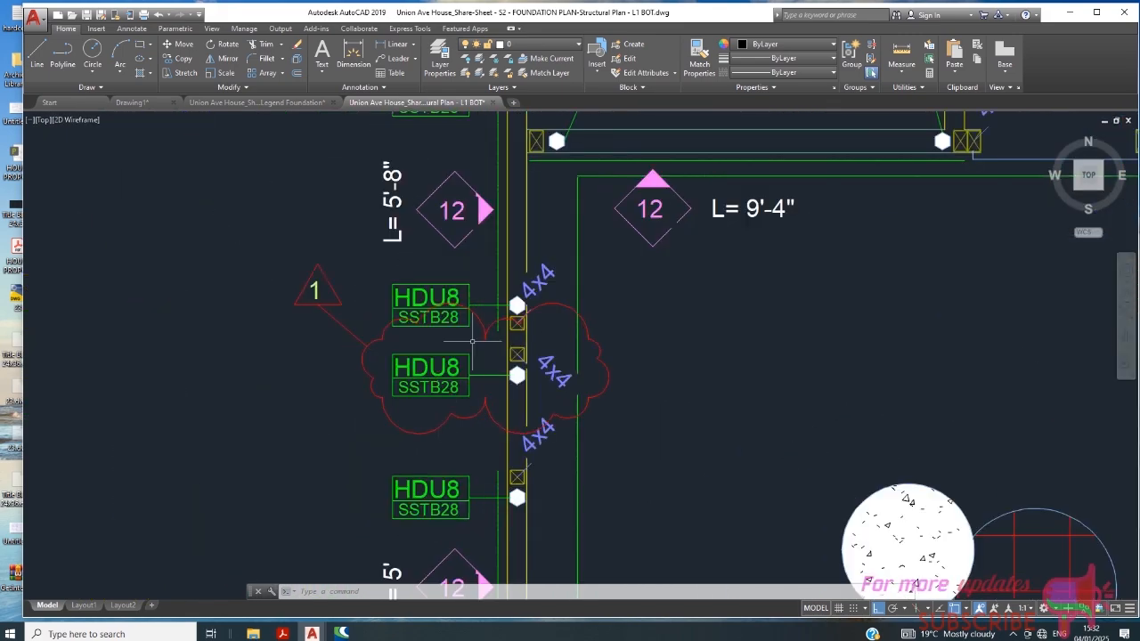
scroll(459, 313, down, 6)
scroll(512, 341, up, 8)
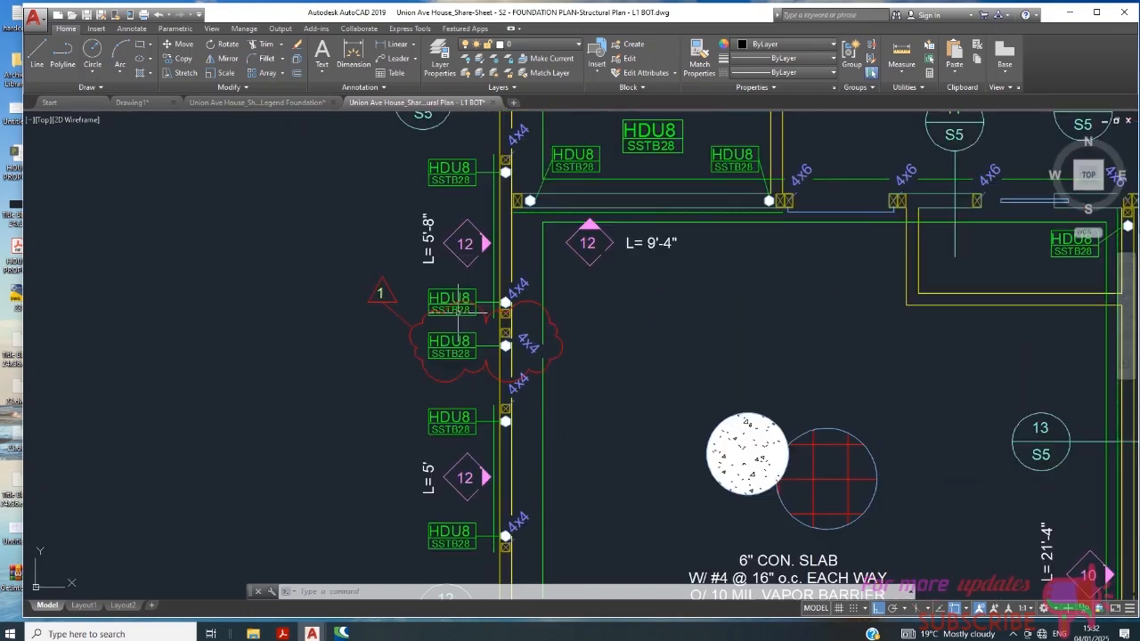
scroll(593, 330, down, 4)
scroll(489, 326, down, 4)
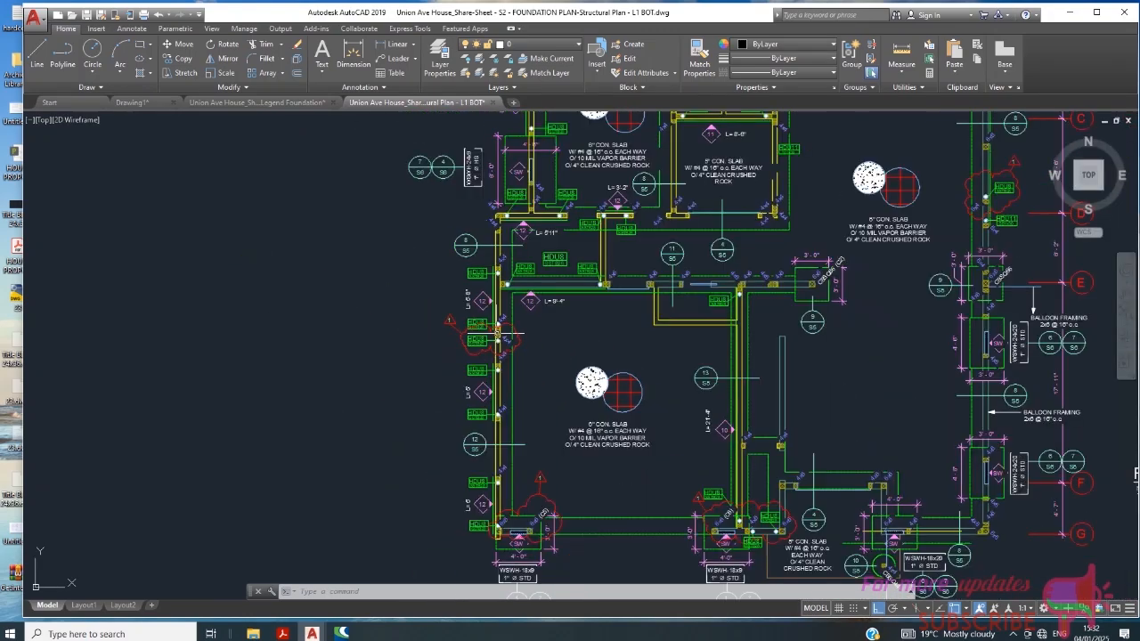
scroll(718, 308, up, 10)
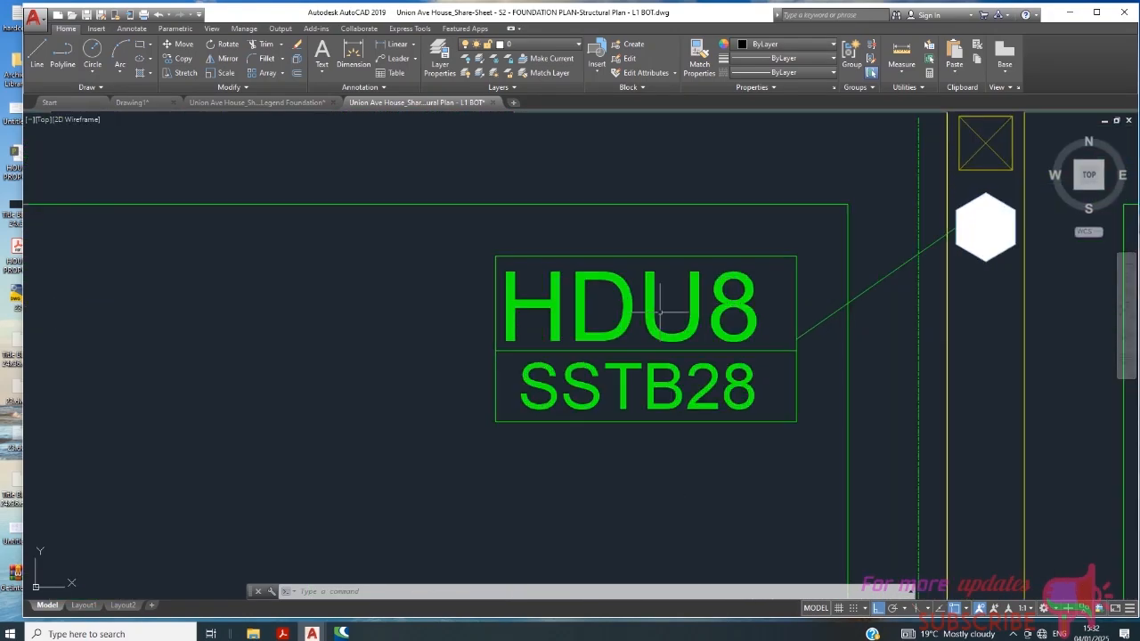
scroll(652, 311, down, 4)
scroll(650, 312, down, 8)
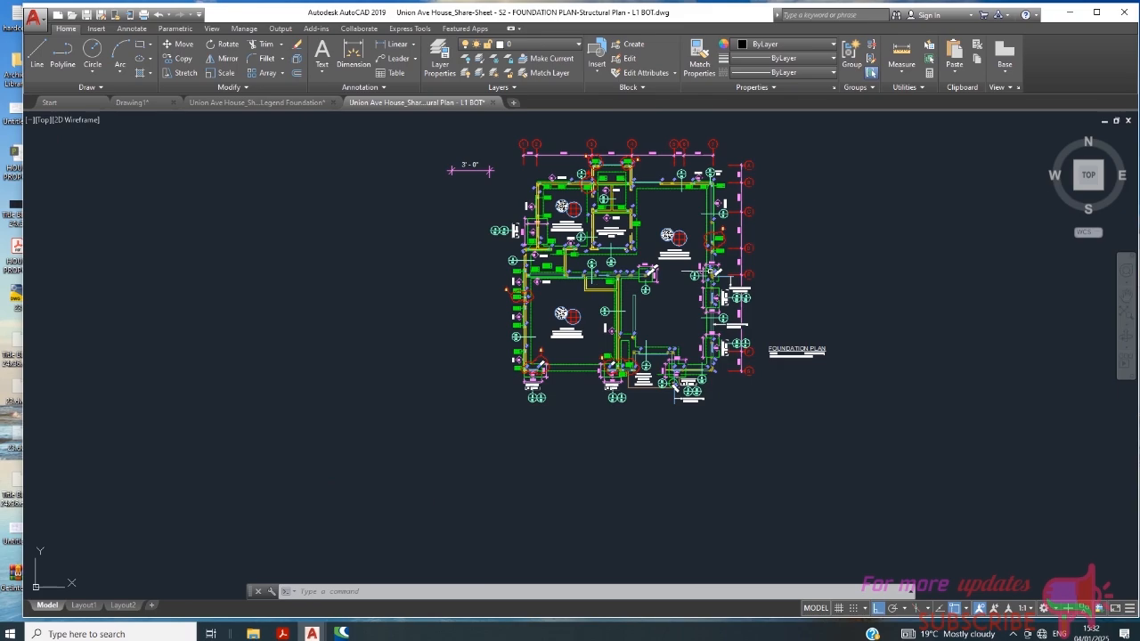
- Check the block definition of the 4x6 post near the CBSQ66 (C2) footing, and leave it without editing
scroll(686, 257, up, 8)
scroll(686, 257, down, 9)
scroll(701, 340, up, 8)
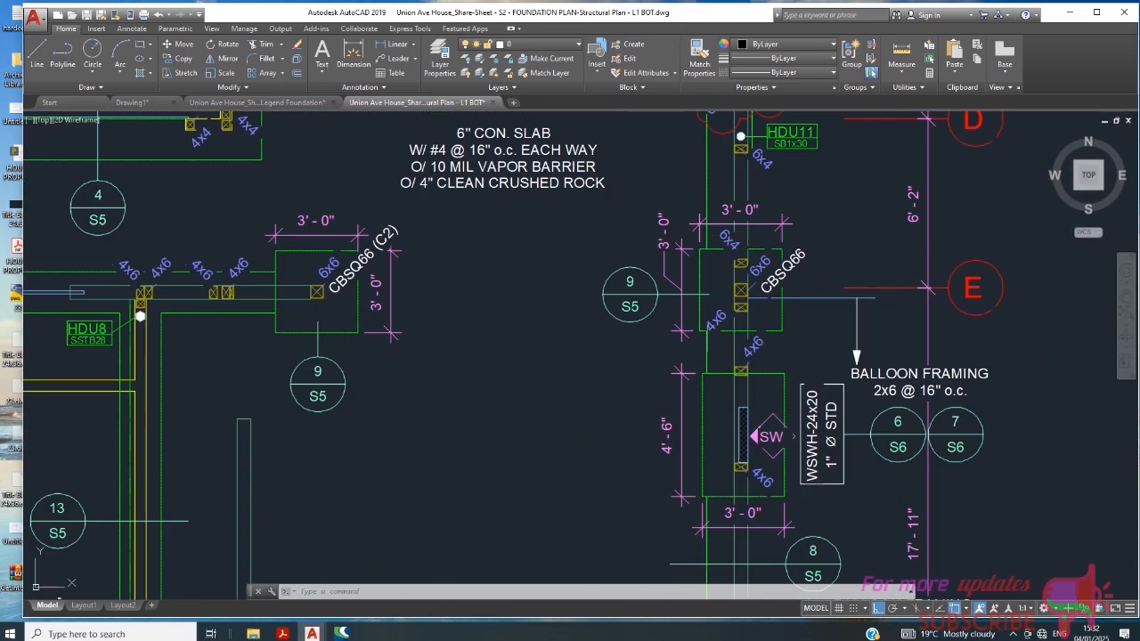
scroll(588, 321, down, 8)
scroll(586, 324, up, 15)
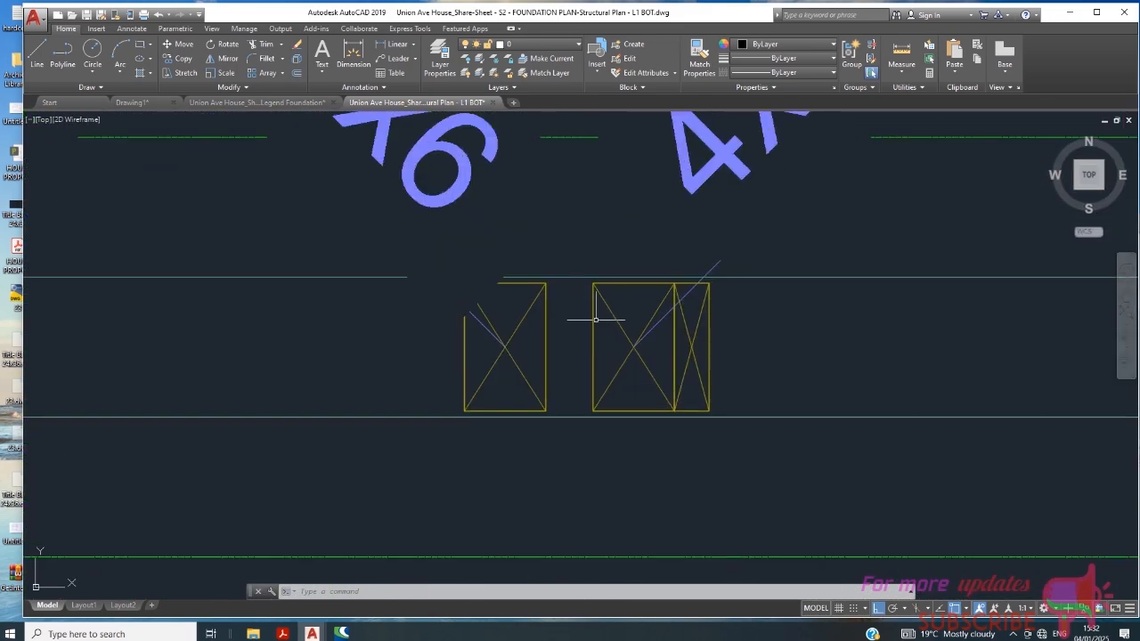
double_click(595, 319)
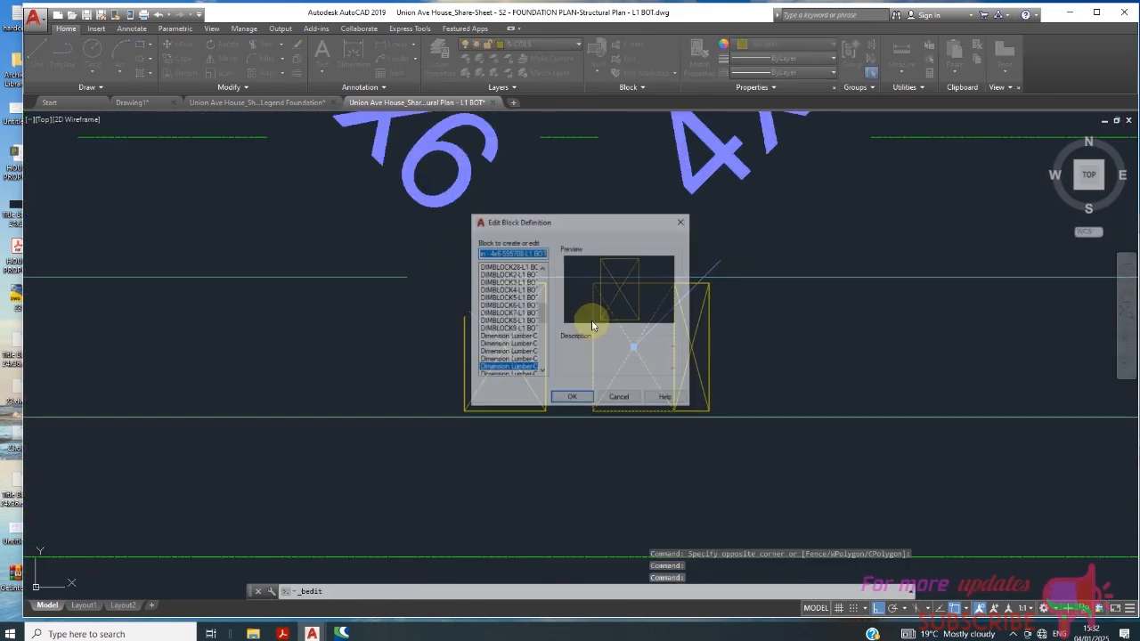
click(619, 398)
- Examine the 4x6 post symbols along the wall beside the CBSQ66 (C2) footing and across the whole foundation plan
scroll(638, 339, down, 4)
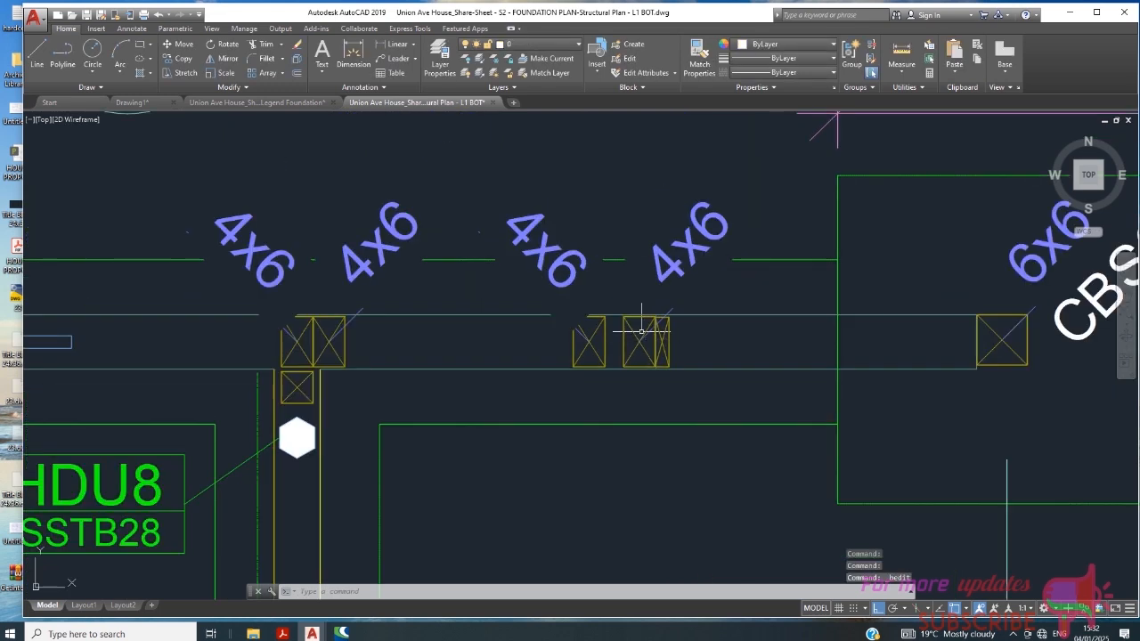
mouse_move(645, 330)
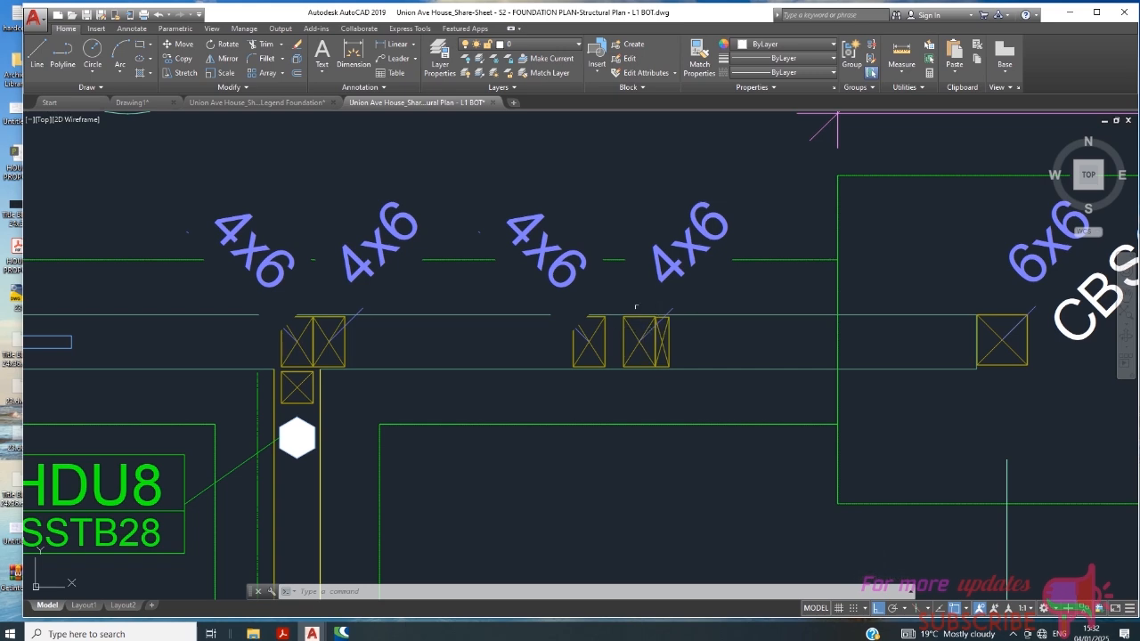
scroll(636, 306, down, 3)
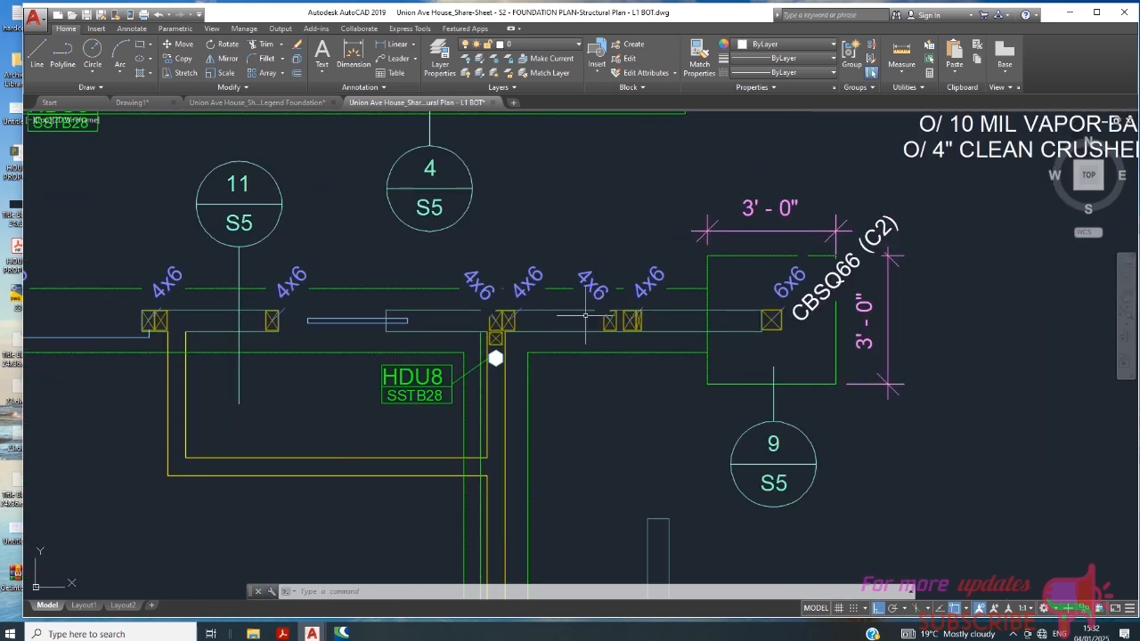
scroll(585, 314, down, 2)
scroll(630, 337, down, 2)
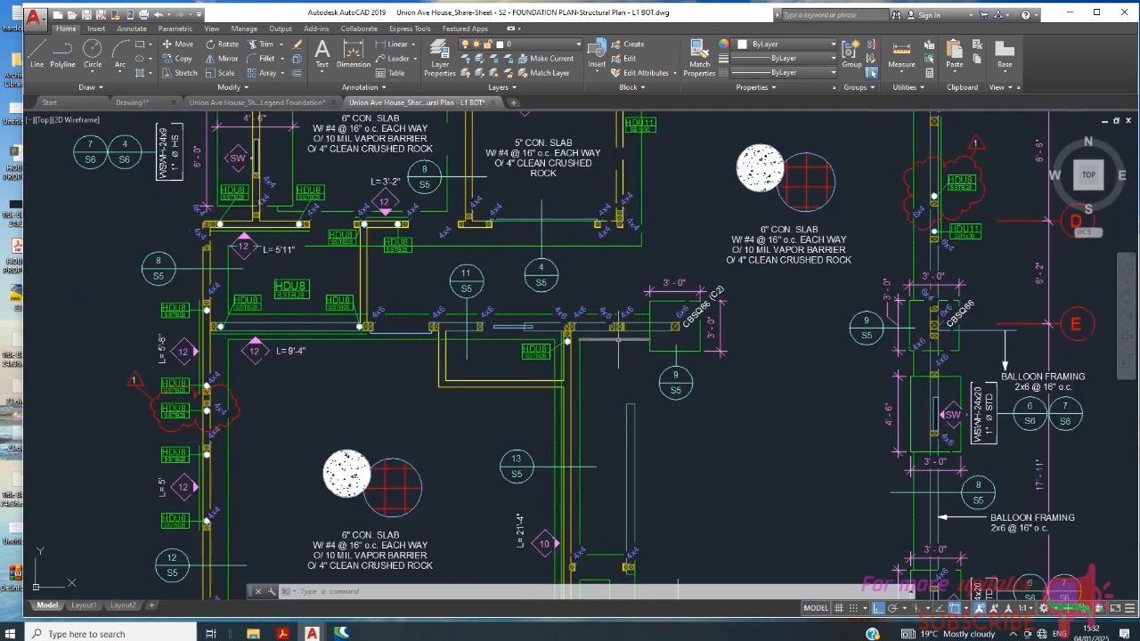
scroll(618, 339, down, 2)
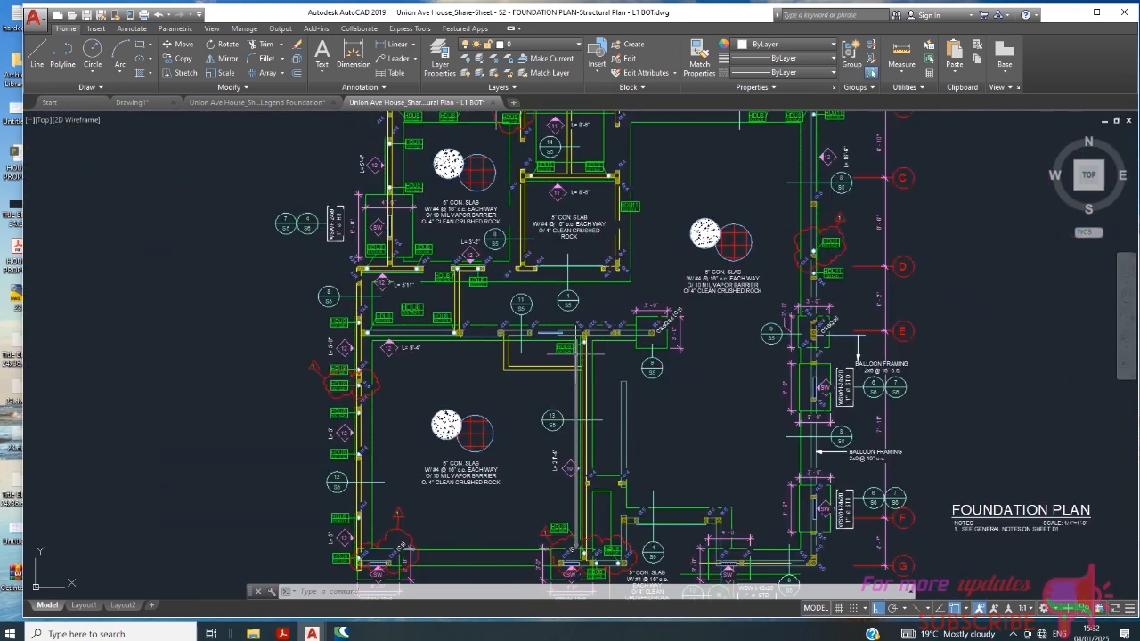
scroll(486, 352, down, 2)
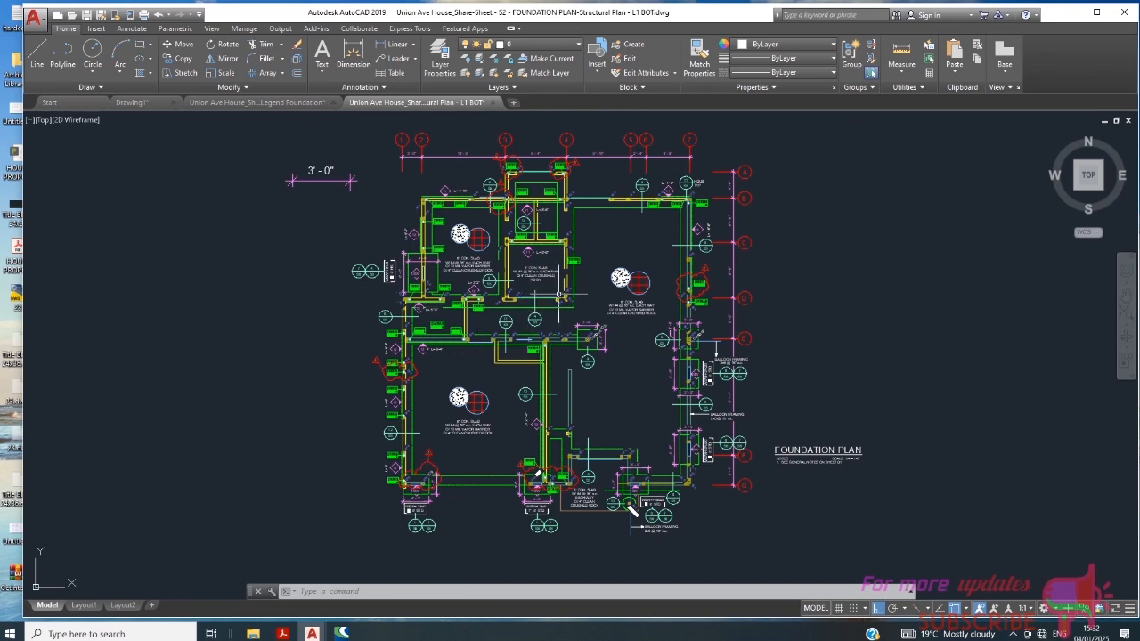
- Select the 4x4 corner post where the 7'-10" and 5'-4" walls meet, examine it within the plan, and clear the selection
scroll(456, 242, up, 6)
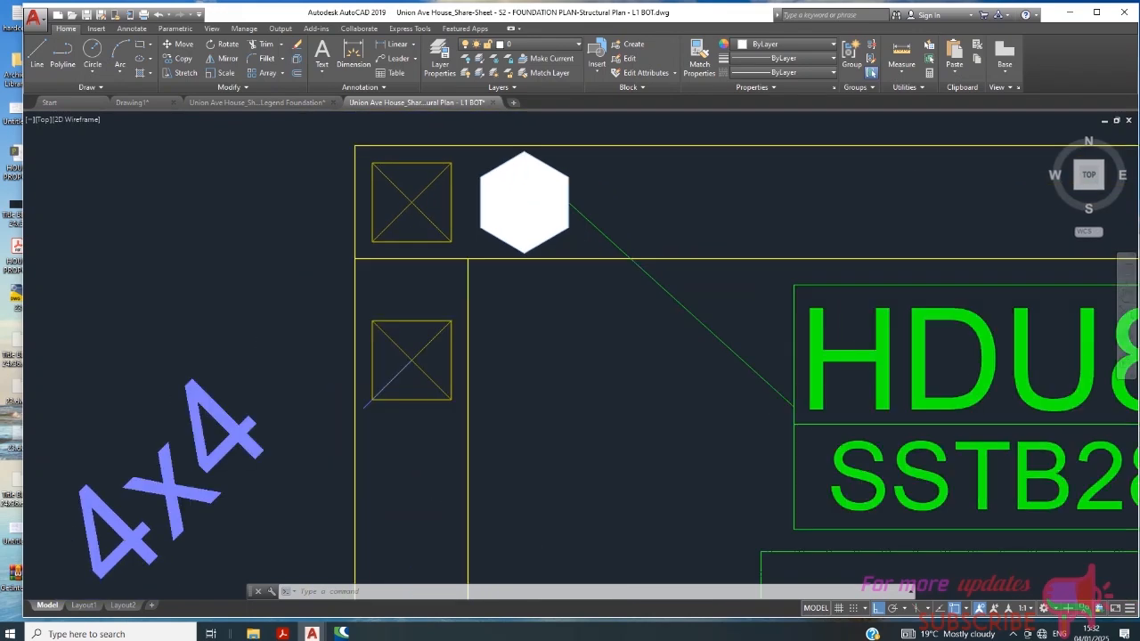
click(453, 205)
click(413, 233)
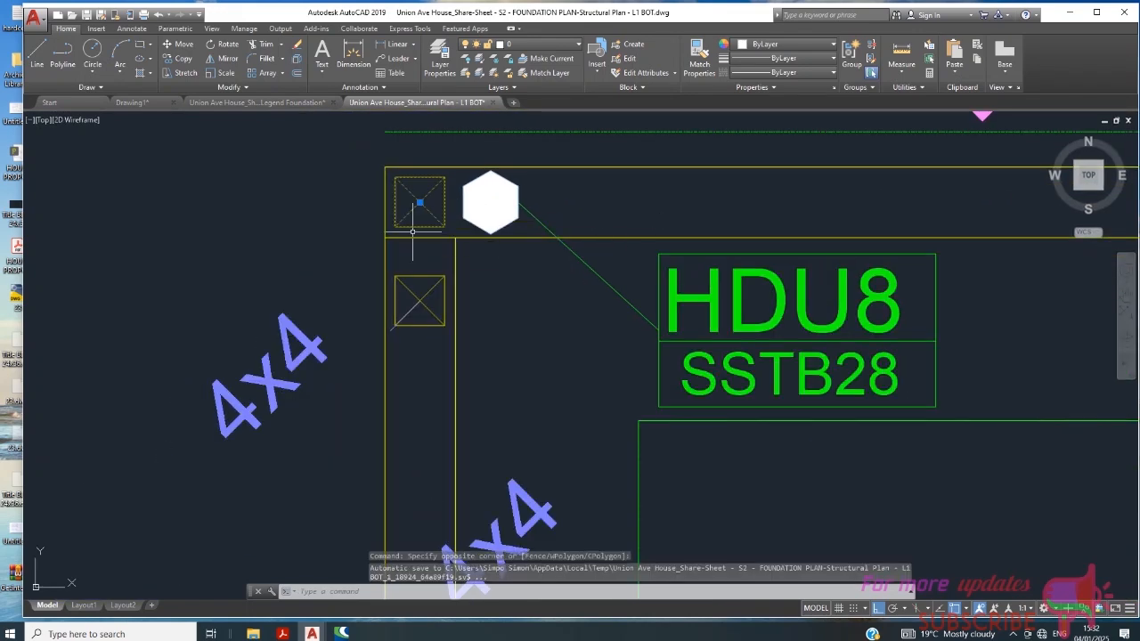
scroll(457, 250, down, 2)
scroll(456, 251, down, 4)
scroll(450, 253, up, 7)
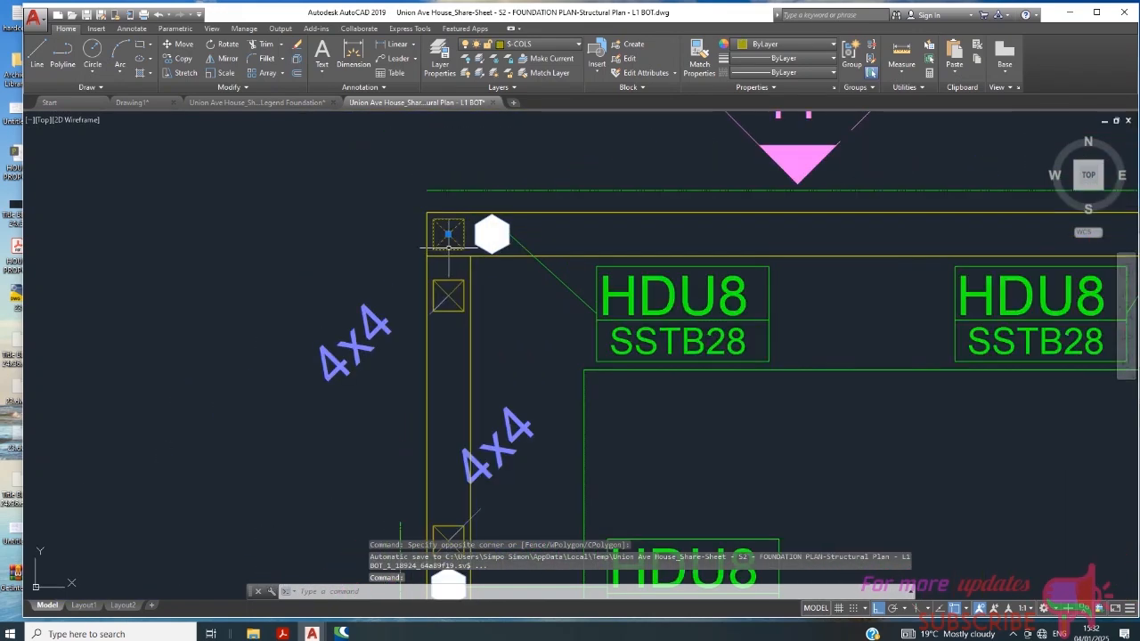
scroll(452, 243, down, 6)
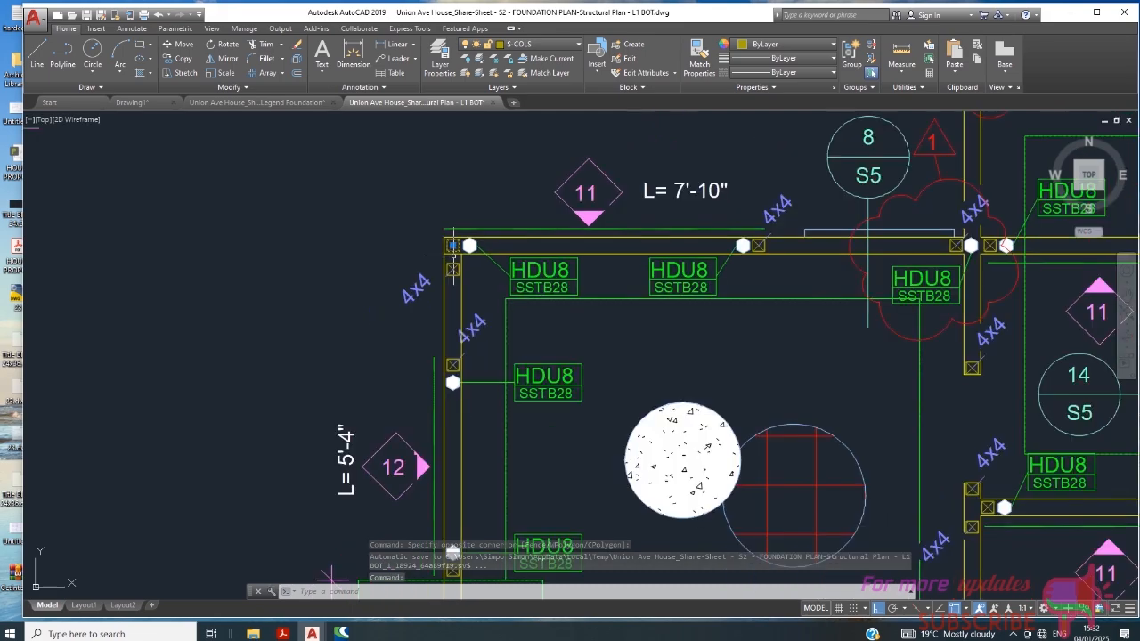
scroll(453, 250, down, 6)
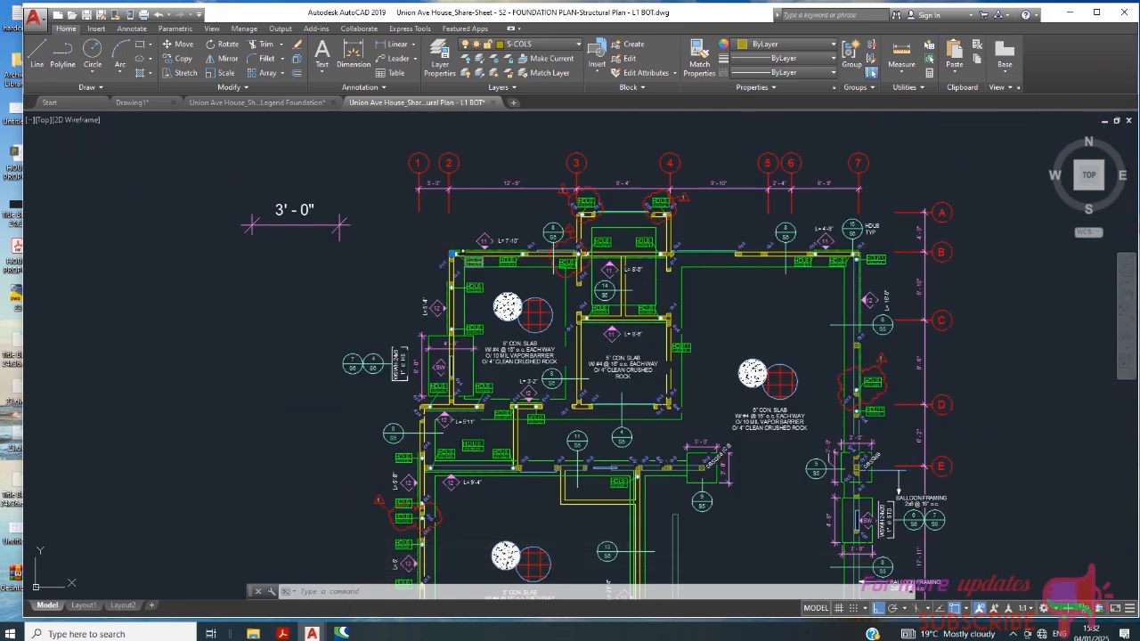
scroll(453, 254, up, 4)
scroll(455, 252, down, 2)
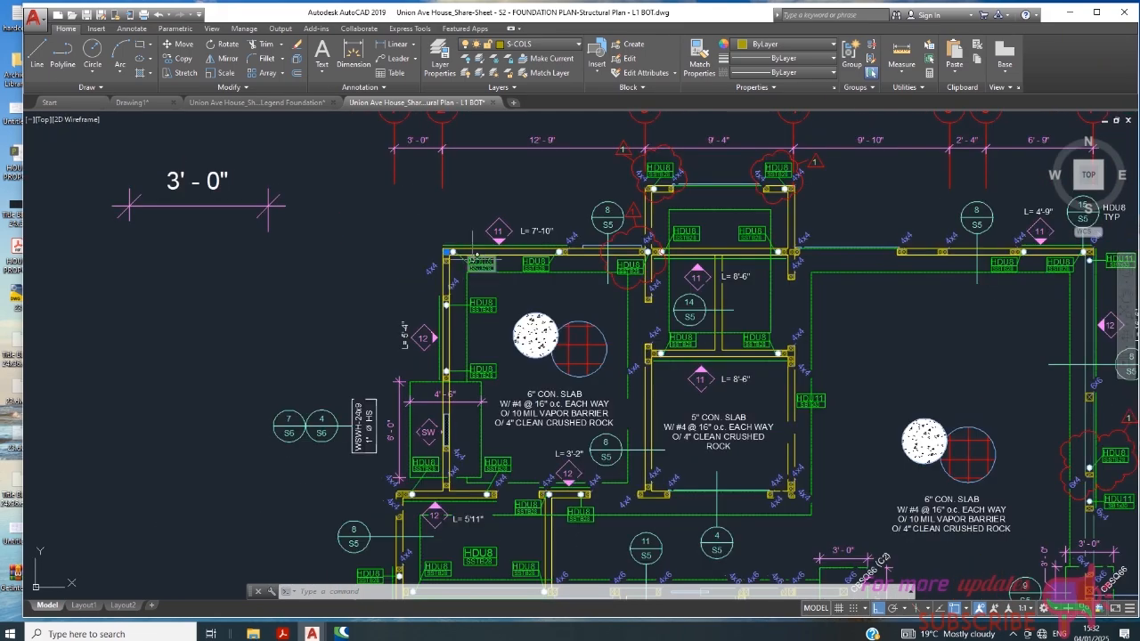
scroll(439, 242, up, 2)
key(Escape)
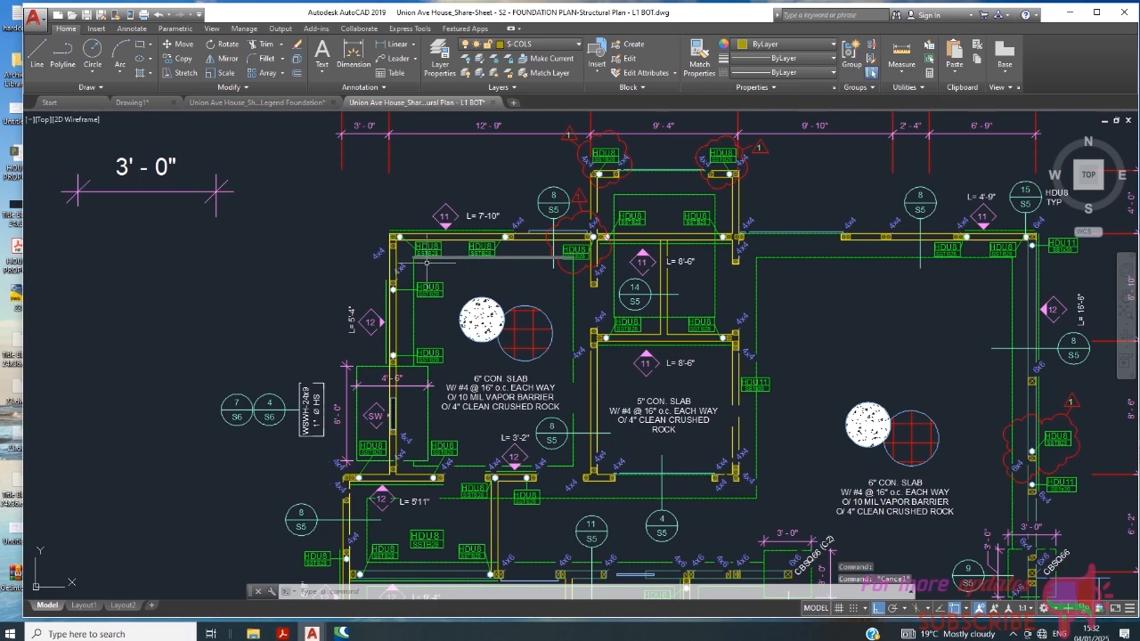
- Select the inner line of the 7'-10" wall to view its properties around the corner posts, and clear the selection
scroll(396, 240, up, 3)
scroll(414, 237, up, 4)
click(513, 238)
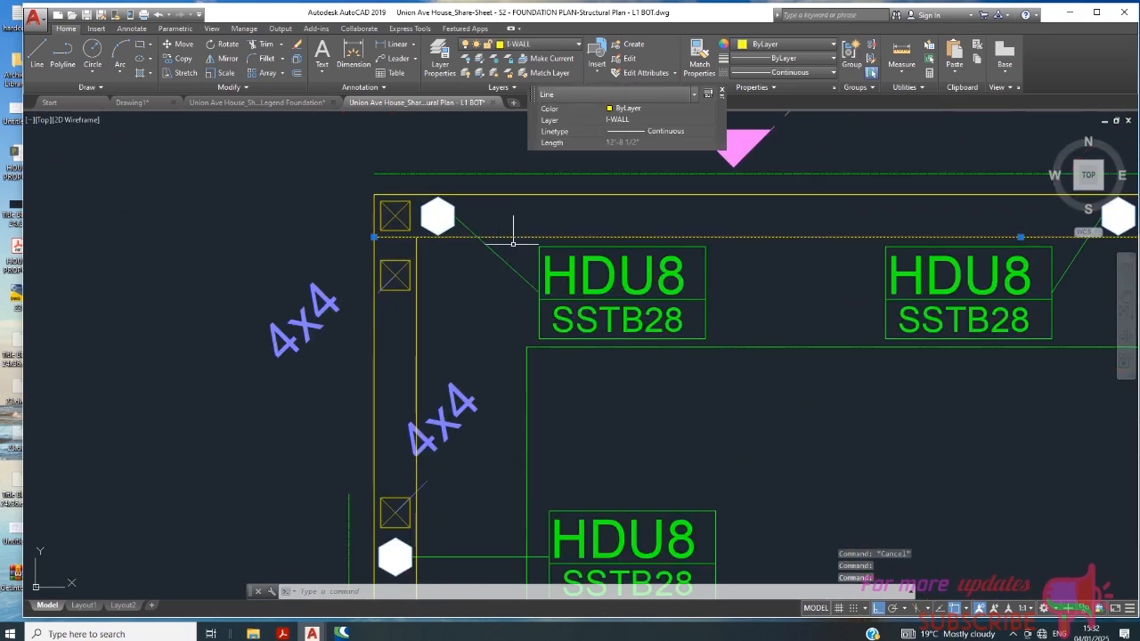
scroll(535, 254, down, 5)
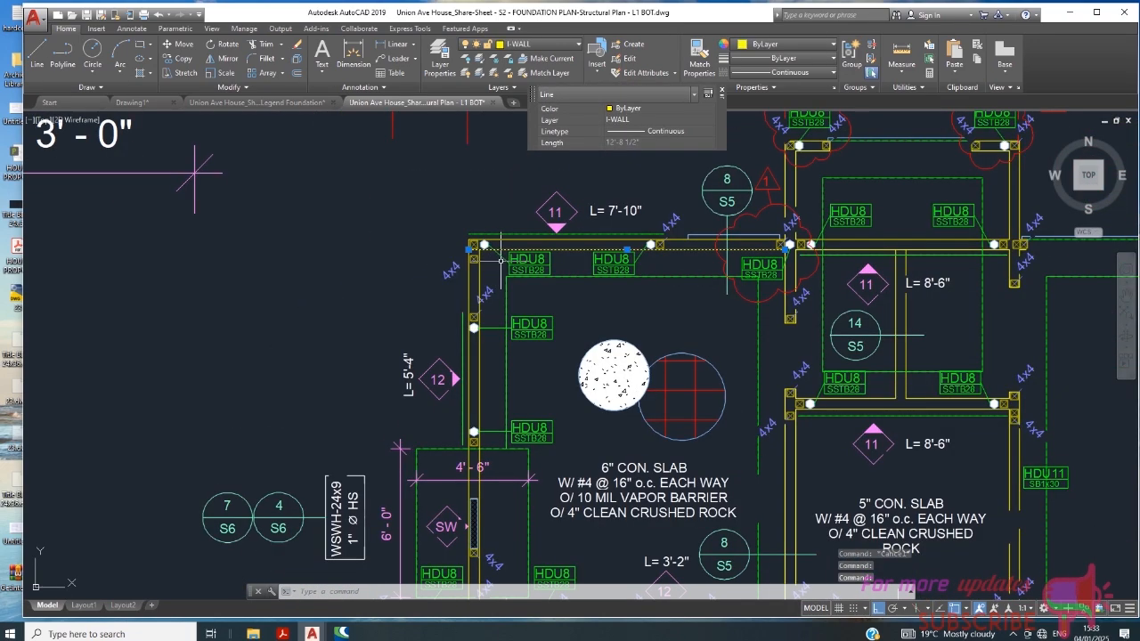
scroll(487, 260, up, 4)
scroll(489, 276, down, 2)
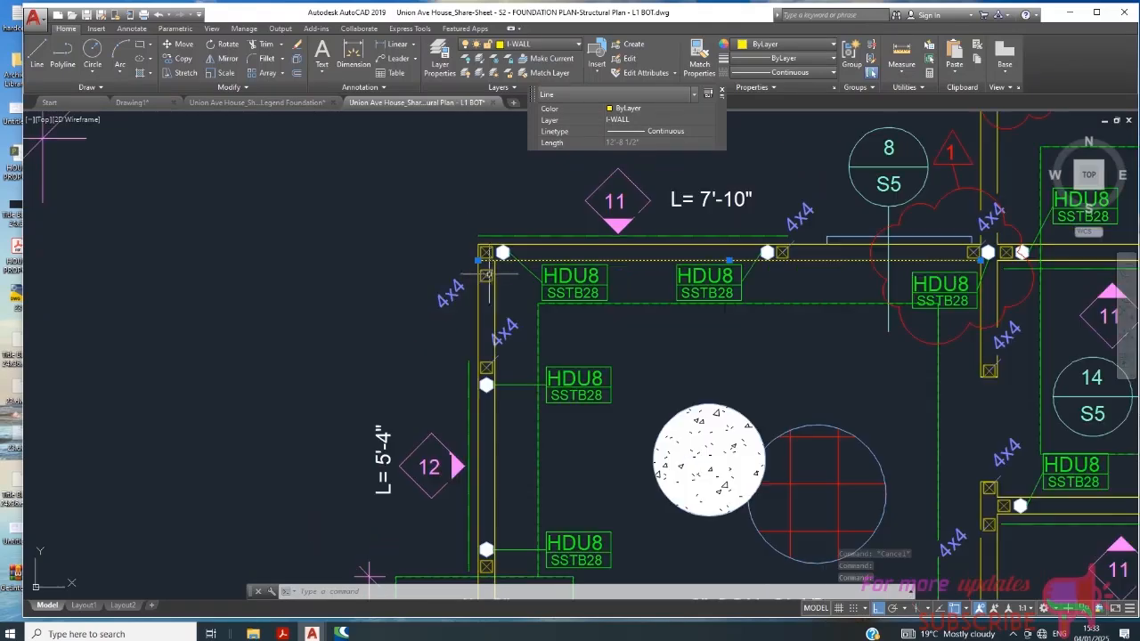
key(Escape)
scroll(489, 285, up, 4)
scroll(489, 285, down, 2)
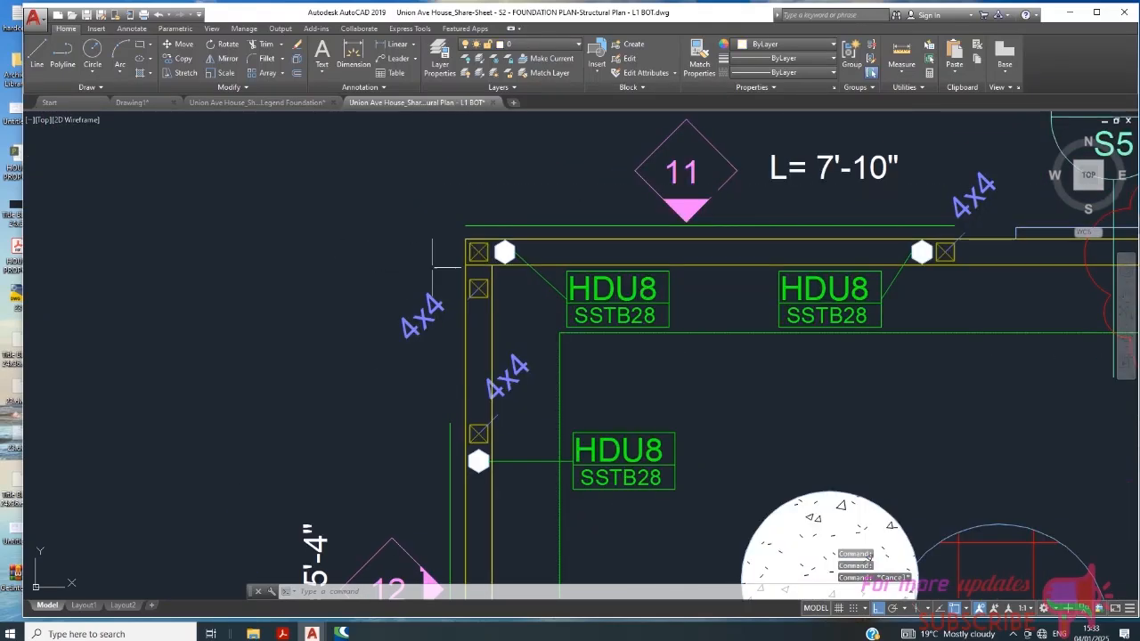
- Insert the square Dimension Lumber post block in the empty space outside the corner of the 7'-10" and 5'-4" walls
click(95, 29)
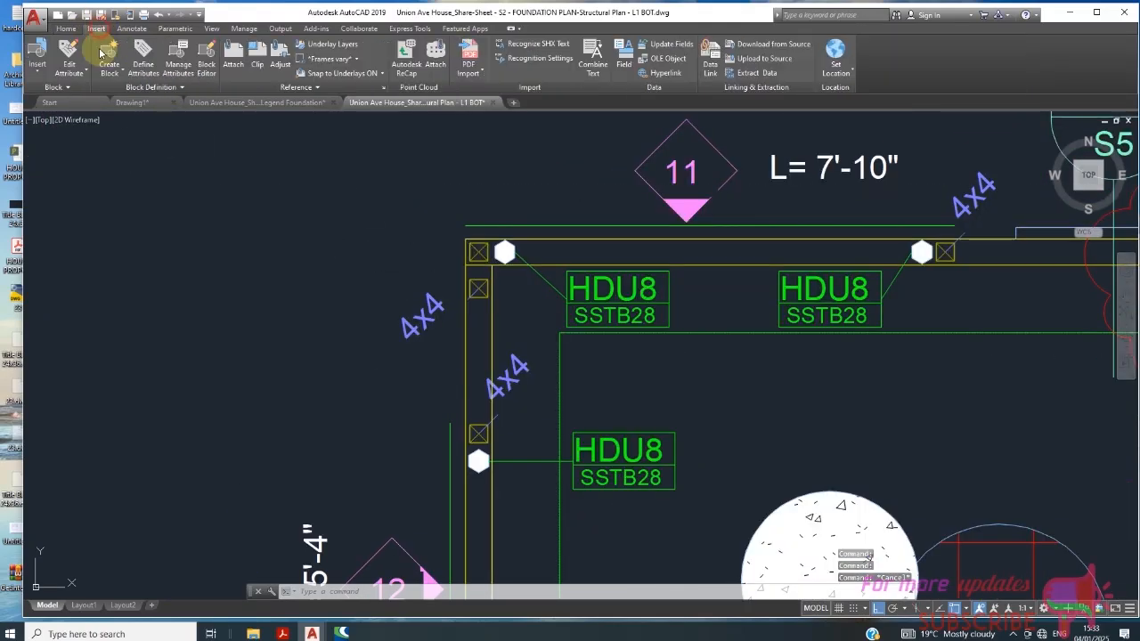
click(36, 55)
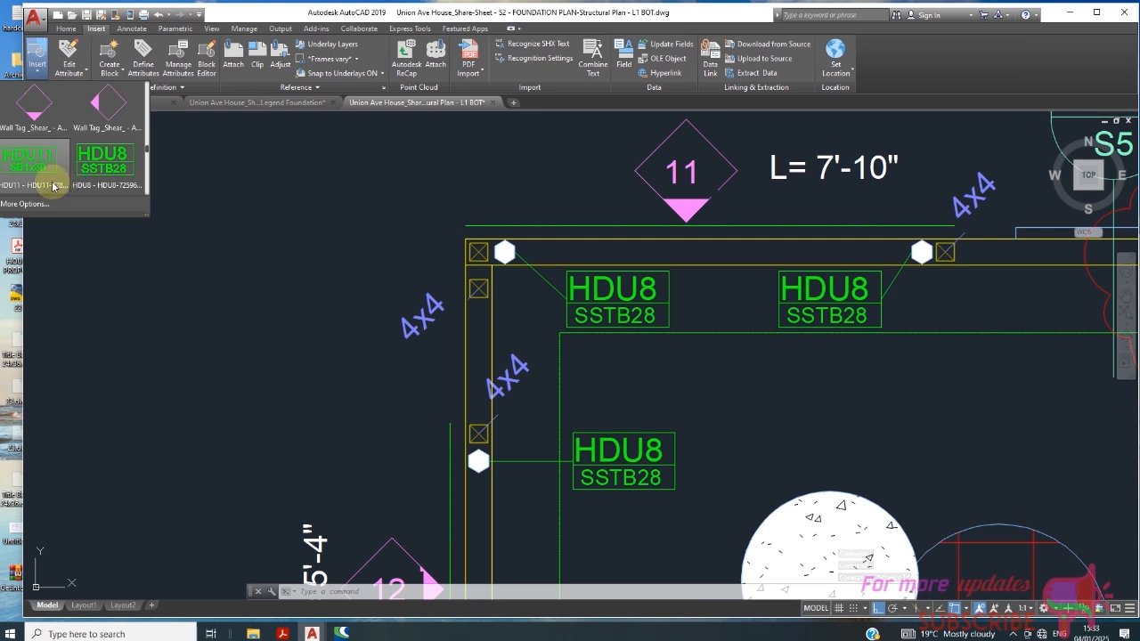
scroll(93, 130, down, 1)
scroll(103, 134, up, 1)
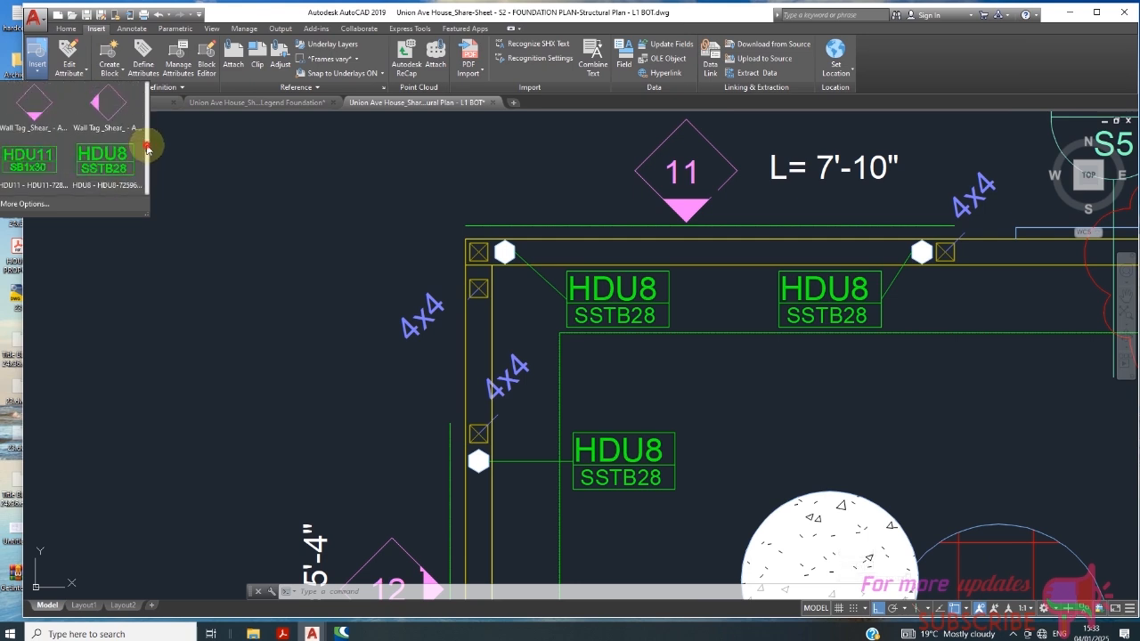
click(147, 143)
drag(147, 126, 147, 85)
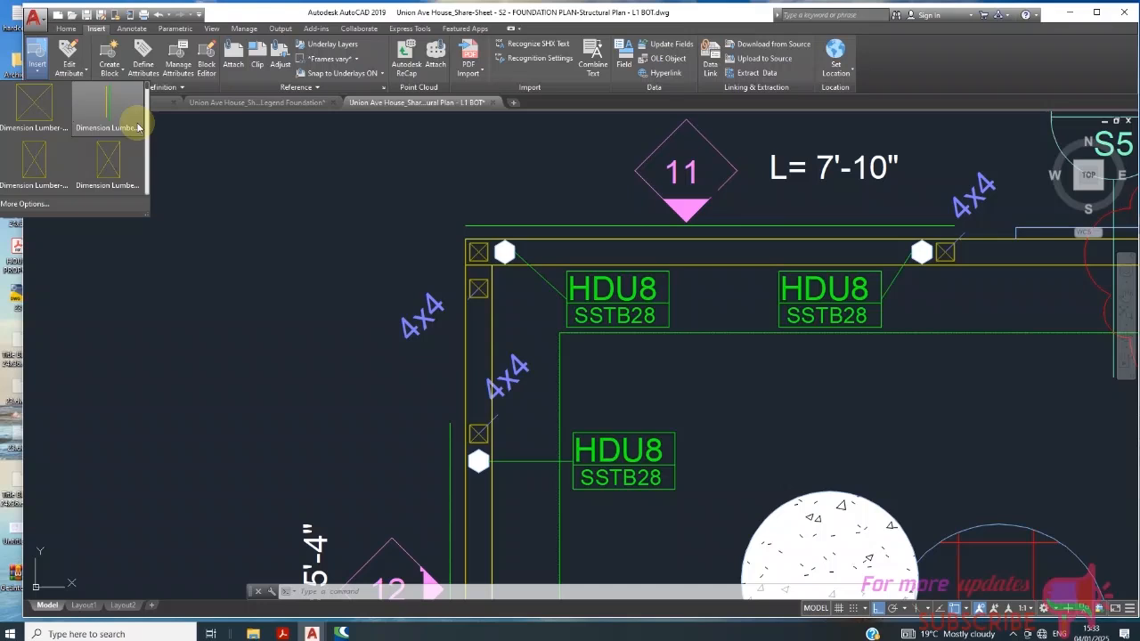
click(58, 129)
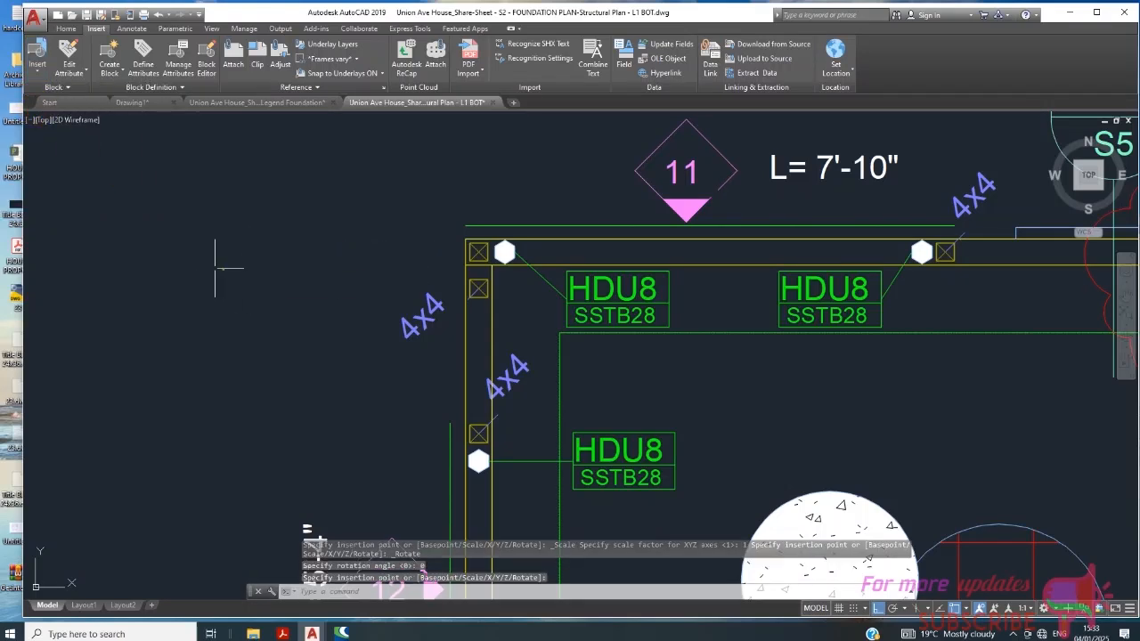
scroll(214, 268, up, 6)
click(336, 262)
- Scale the newly inserted lumber post block up by eye to roughly the size of the 4x4 wall posts
click(261, 327)
scroll(281, 269, down, 4)
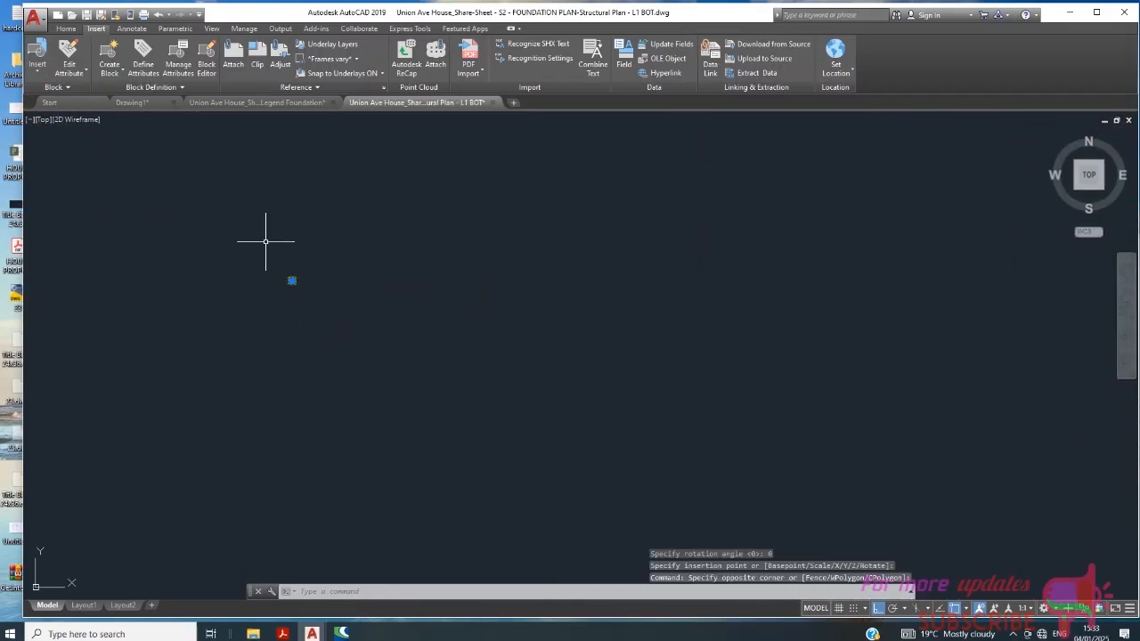
click(74, 32)
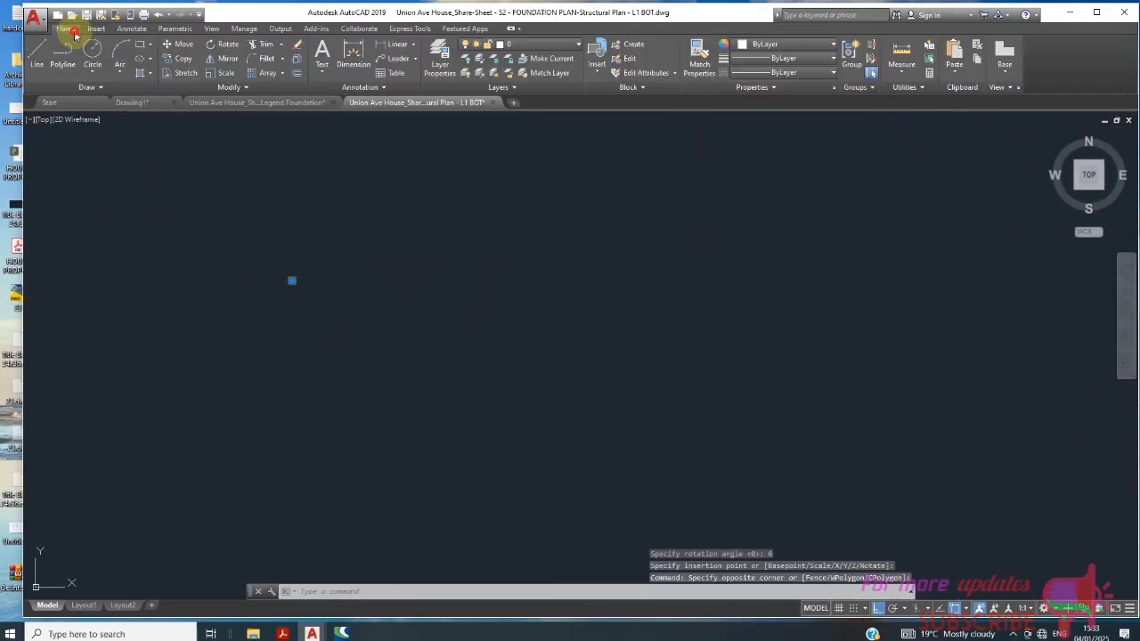
click(223, 72)
click(318, 253)
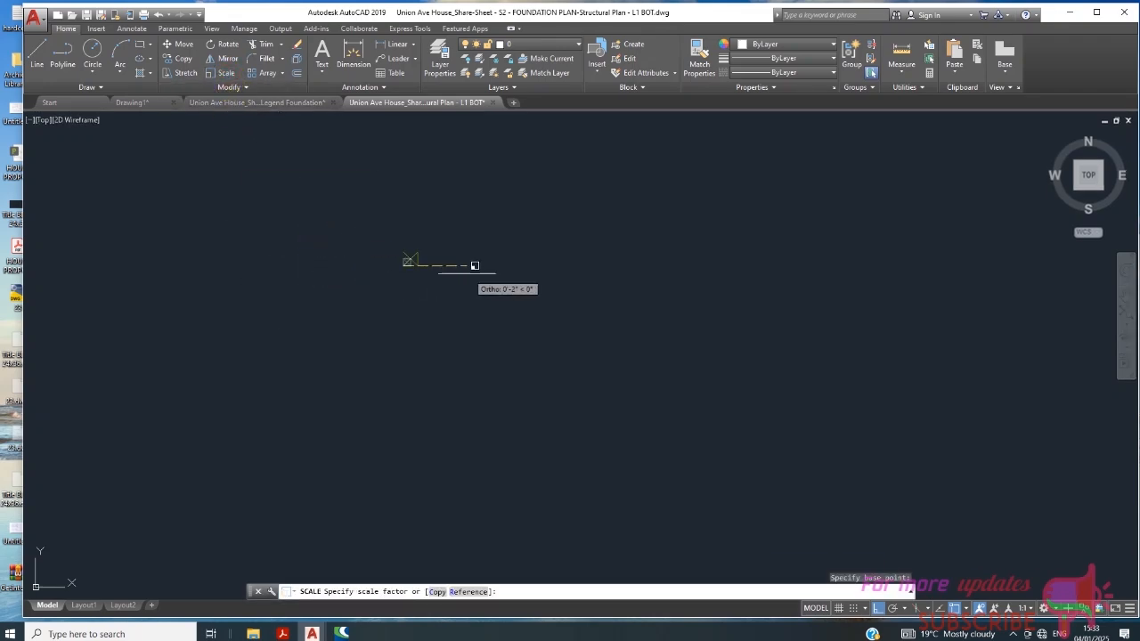
scroll(523, 271, up, 3)
scroll(527, 279, up, 5)
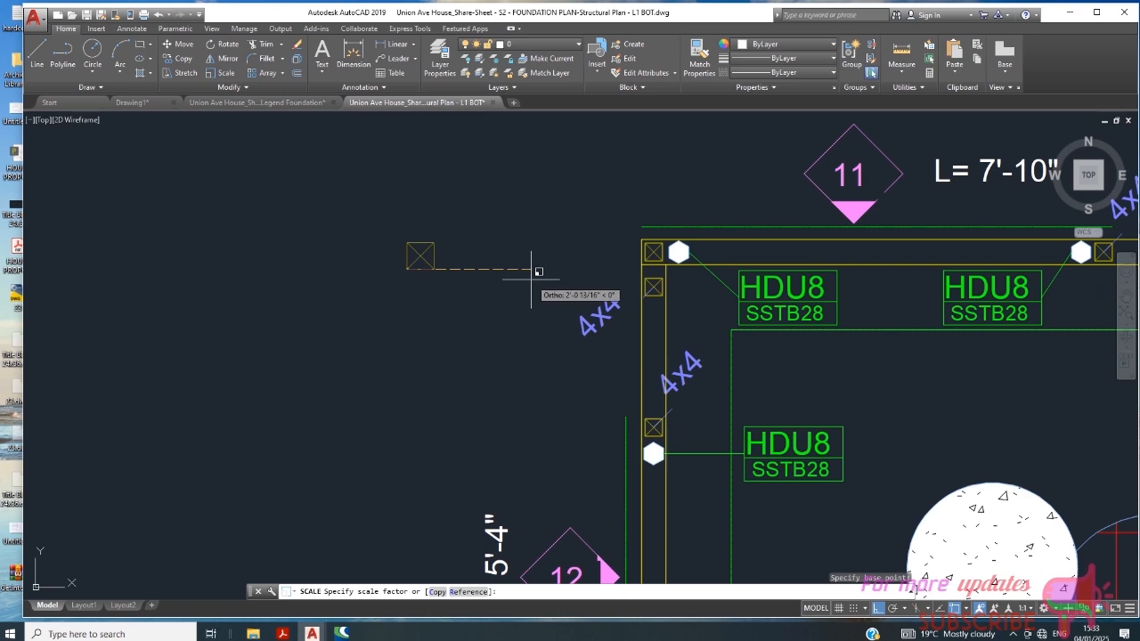
click(503, 280)
- Compare the scaled post block with the 4x4 corner posts and examine the HDU8/SSTB28 tag beside the 5'-4" wall
scroll(655, 267, up, 4)
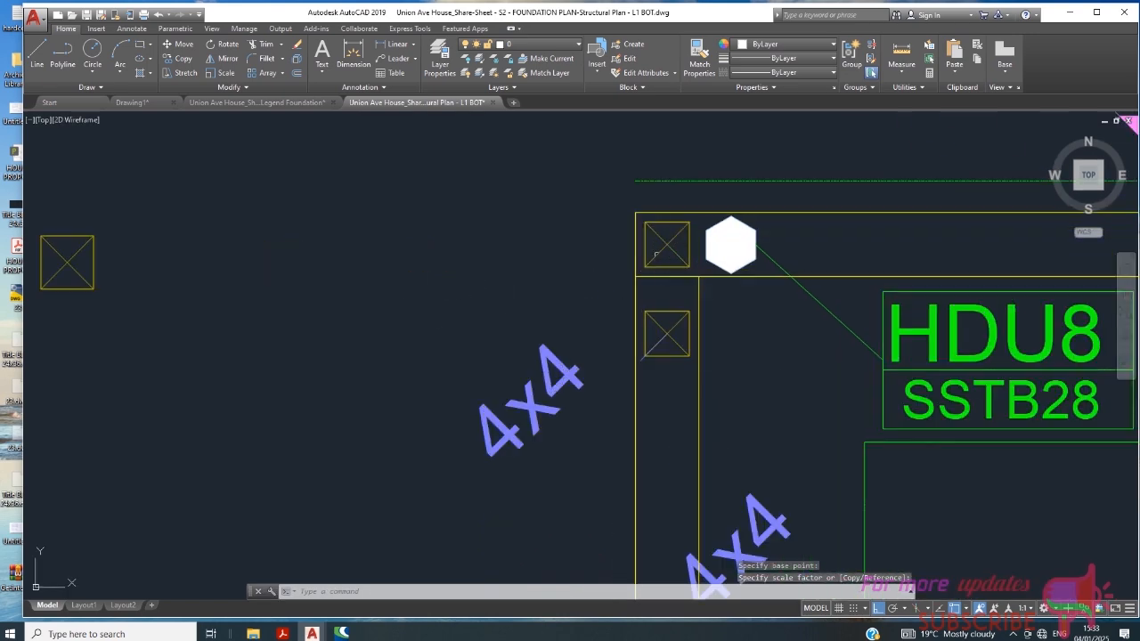
scroll(651, 249, down, 5)
scroll(491, 247, up, 2)
scroll(532, 236, up, 4)
scroll(509, 271, down, 5)
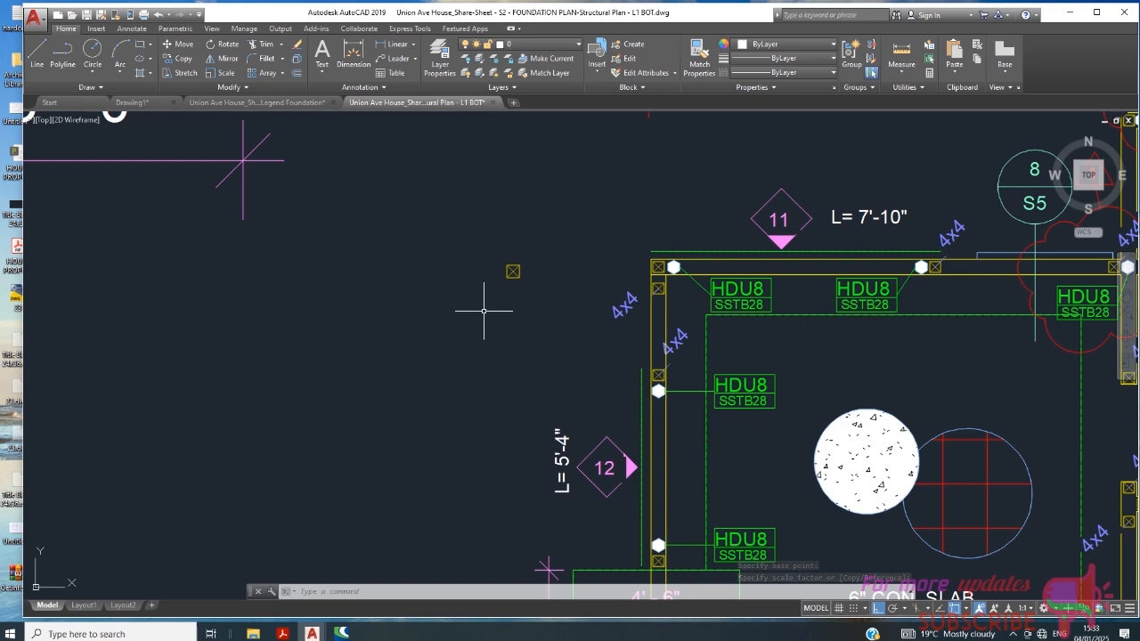
scroll(753, 354, up, 4)
scroll(741, 438, down, 2)
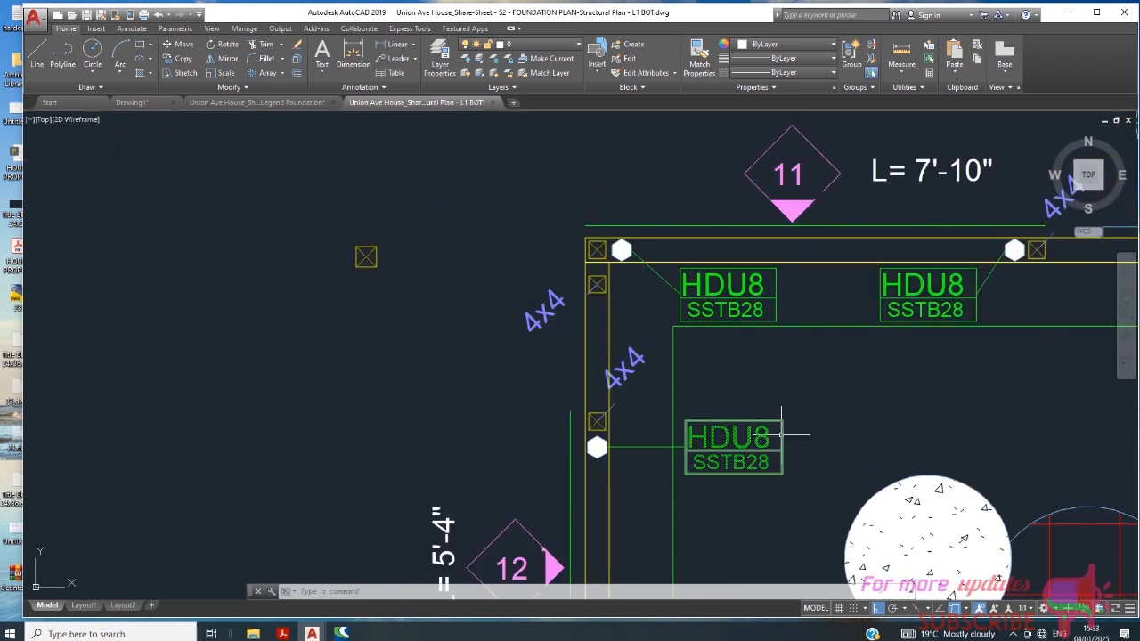
scroll(744, 415, up, 1)
scroll(744, 416, down, 4)
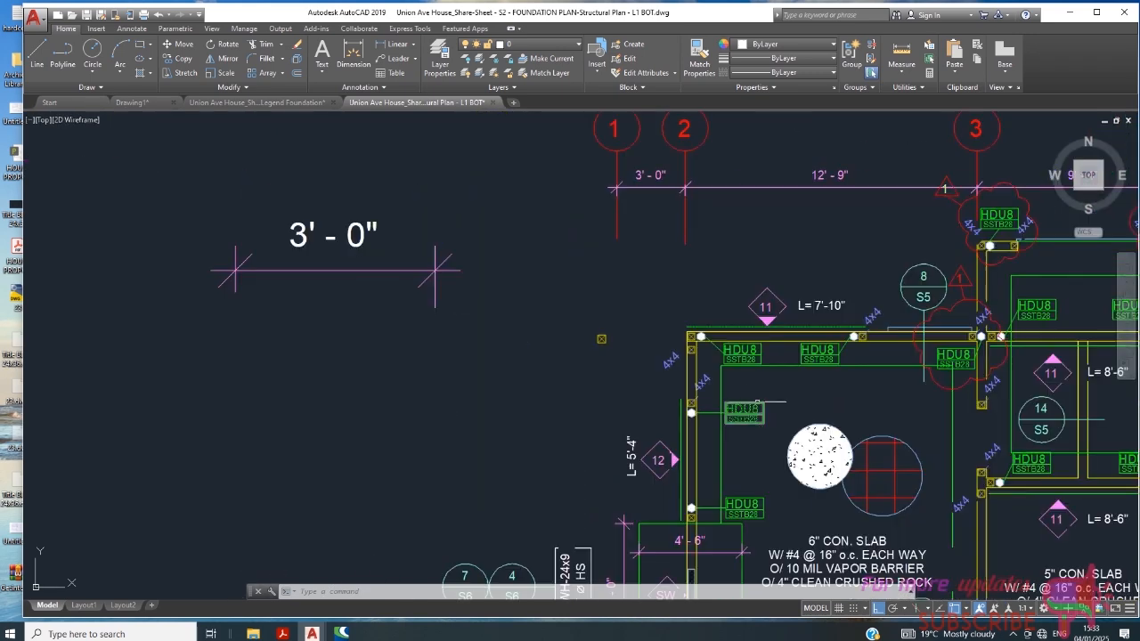
scroll(704, 423, up, 4)
scroll(810, 338, down, 4)
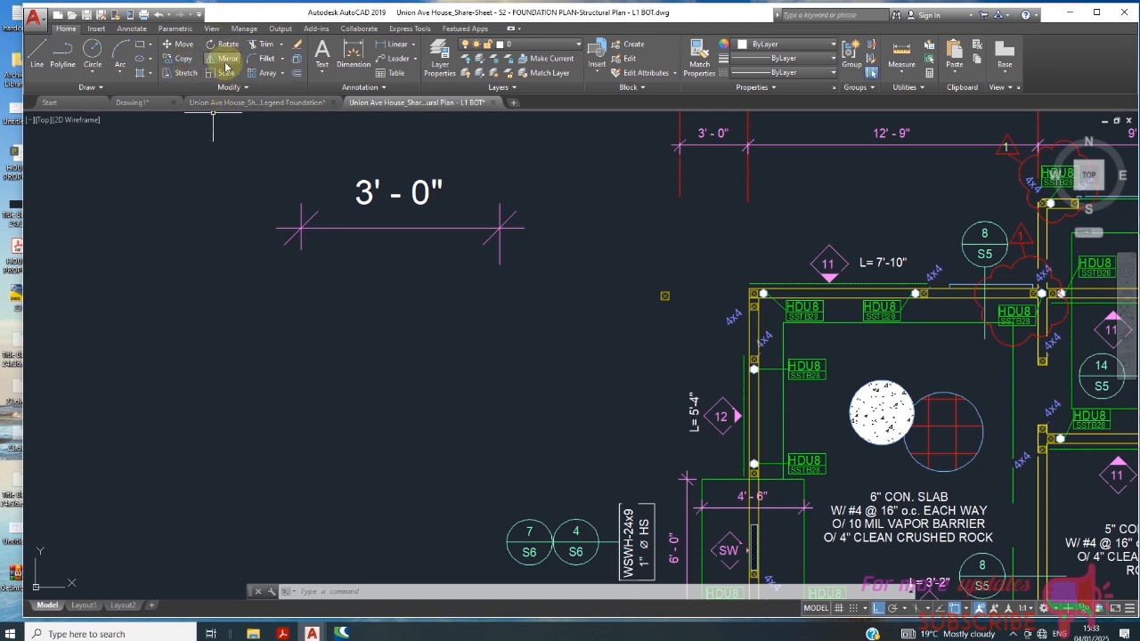
- Add the multiline text "HDU8" in the empty space below the large 3'-0" dimension outside the plan
click(321, 64)
scroll(309, 361, up, 3)
click(285, 343)
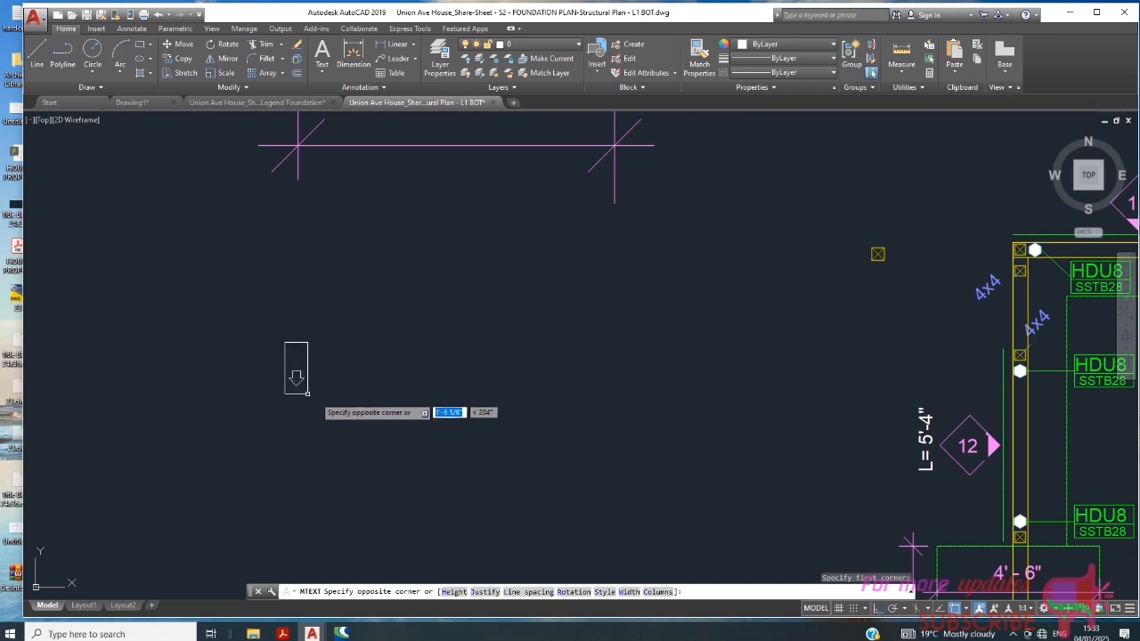
click(499, 438)
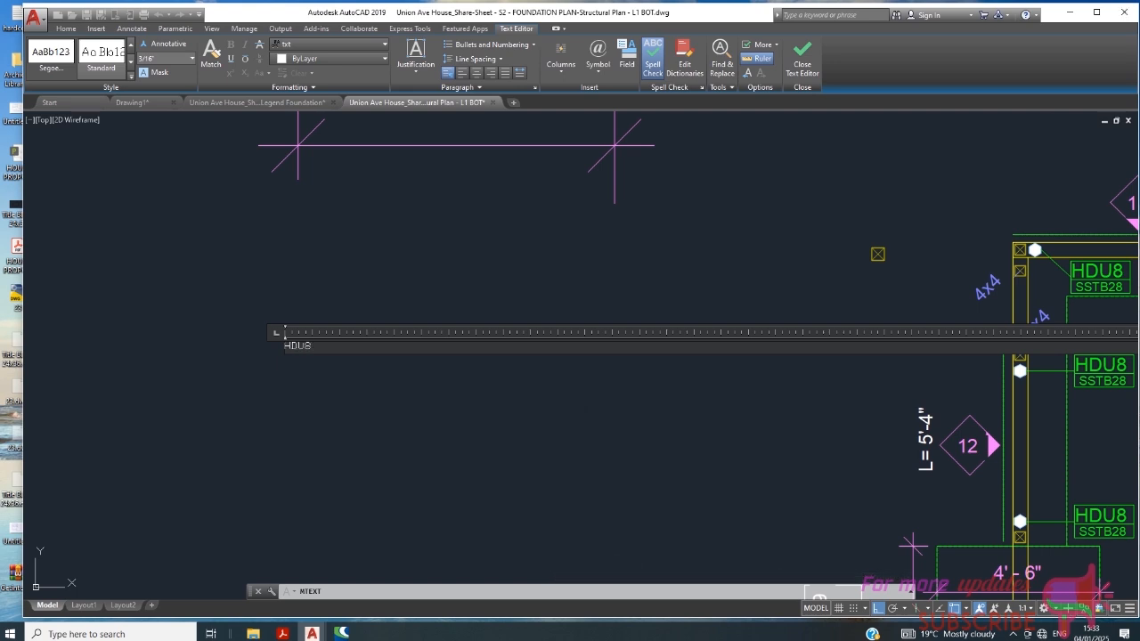
click(527, 433)
- Draw a horizontal line just beneath the new HDU8 text, spanning the text's full width
scroll(267, 321, up, 10)
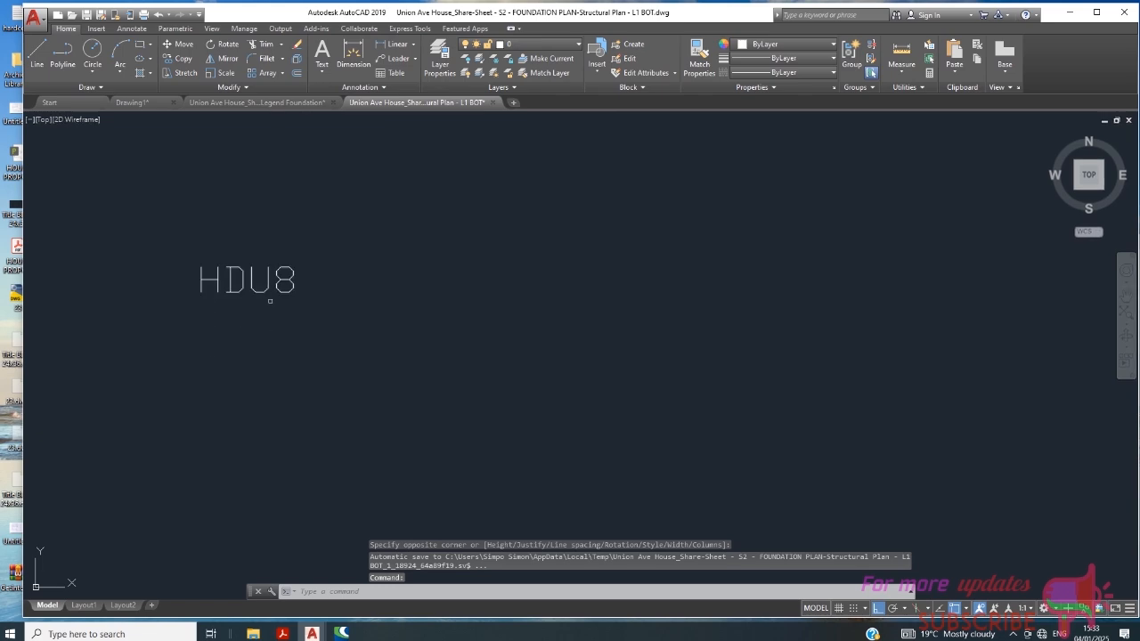
scroll(359, 303, down, 20)
scroll(578, 366, up, 6)
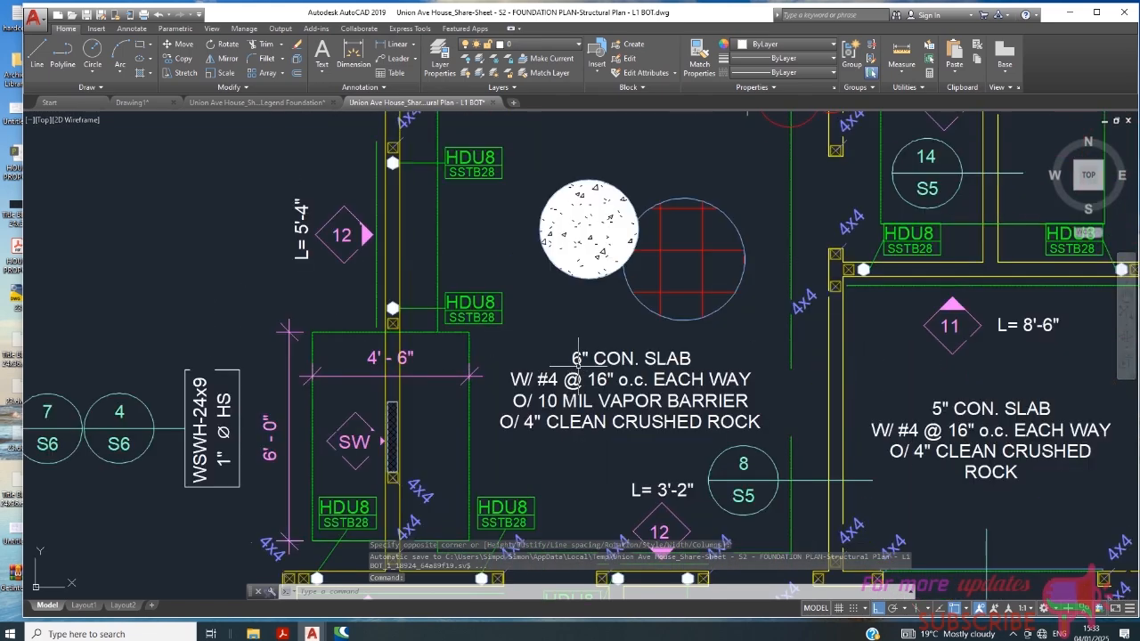
scroll(526, 330, up, 6)
scroll(281, 515, down, 6)
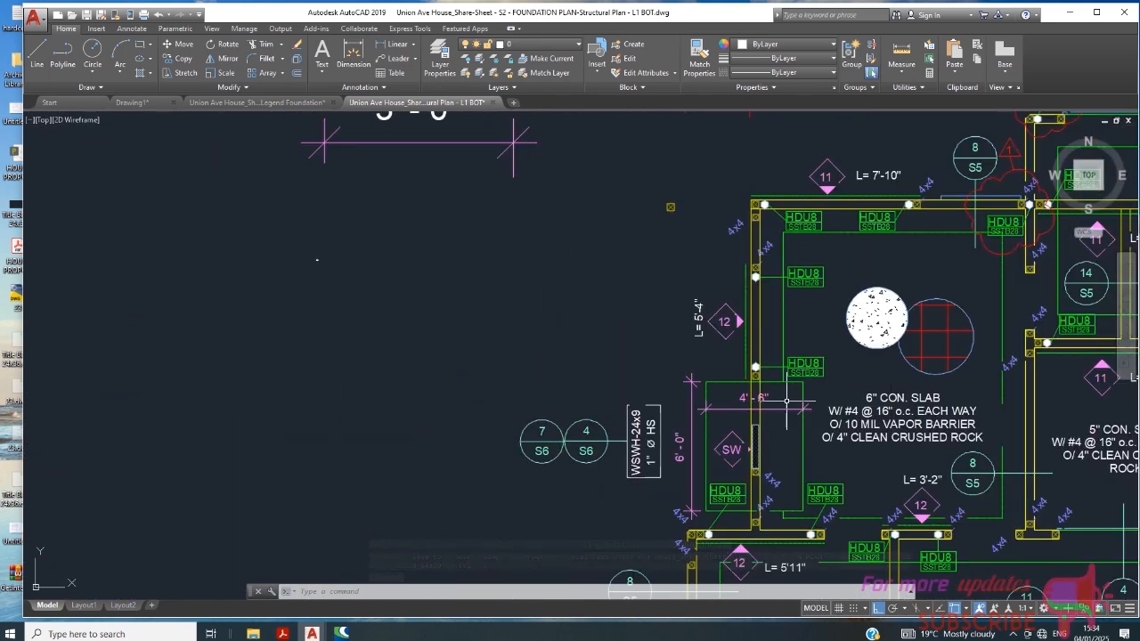
scroll(314, 277, up, 10)
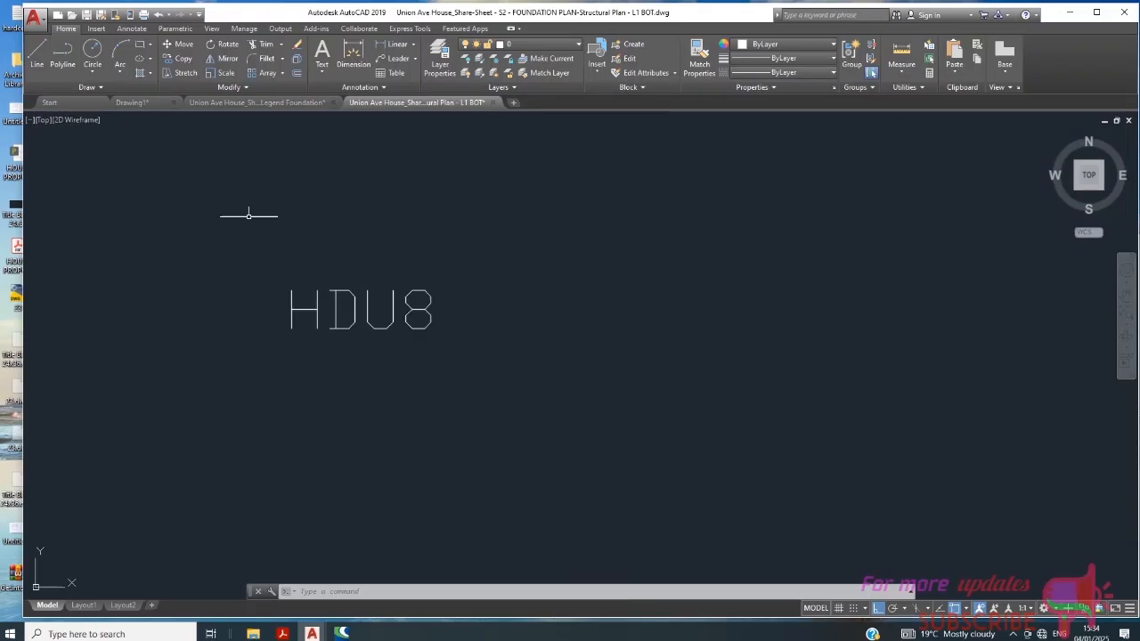
click(38, 55)
scroll(318, 326, up, 3)
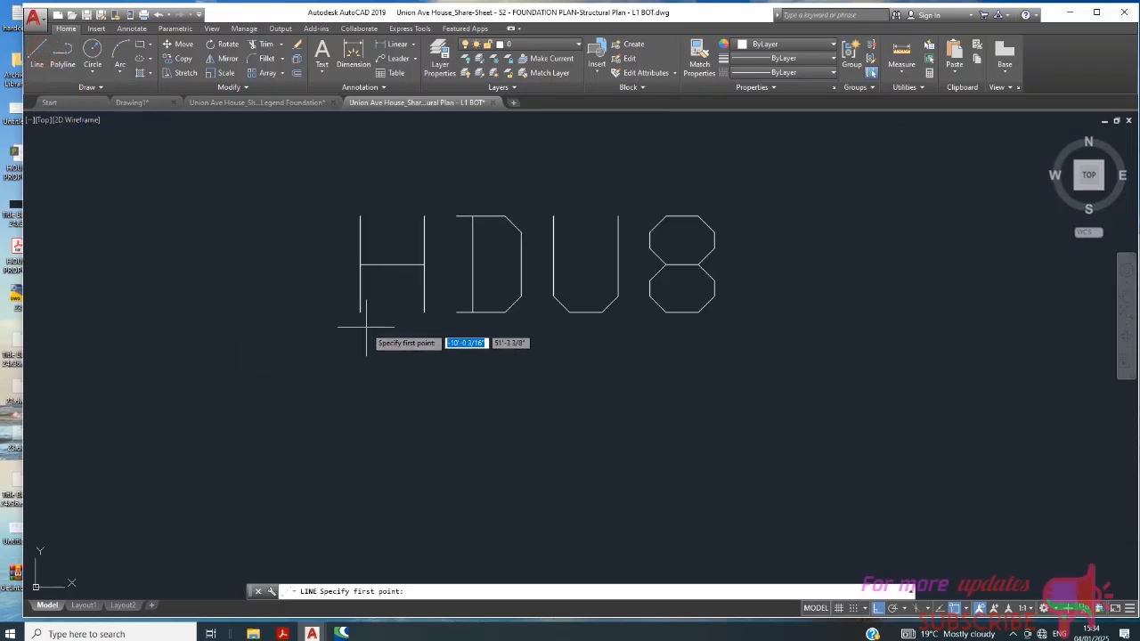
click(357, 327)
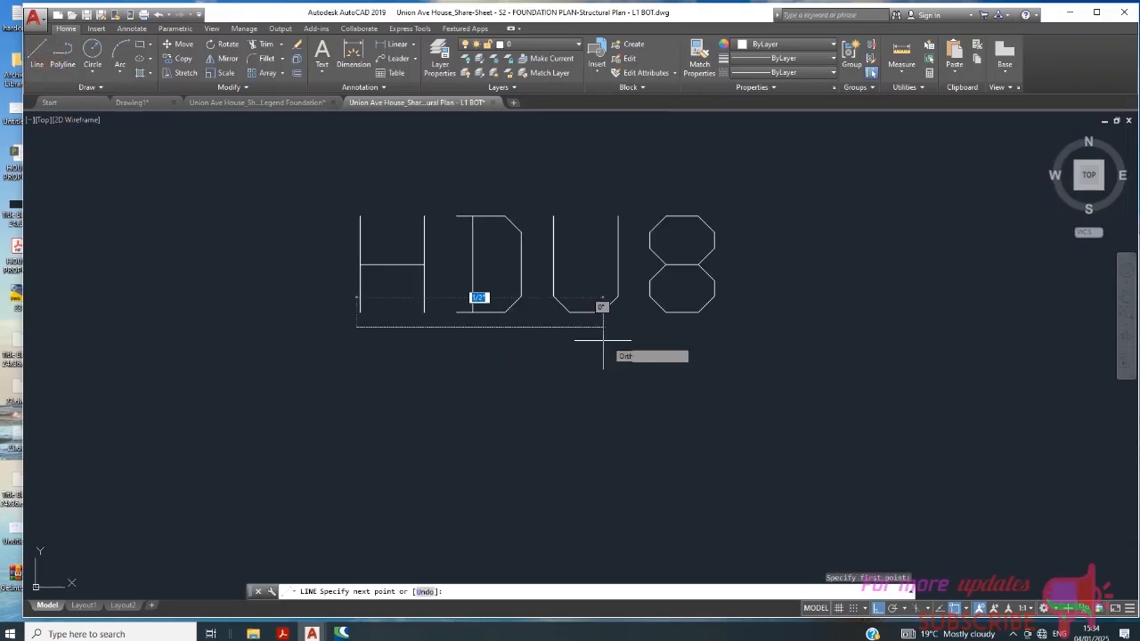
click(735, 327)
scroll(474, 366, down, 2)
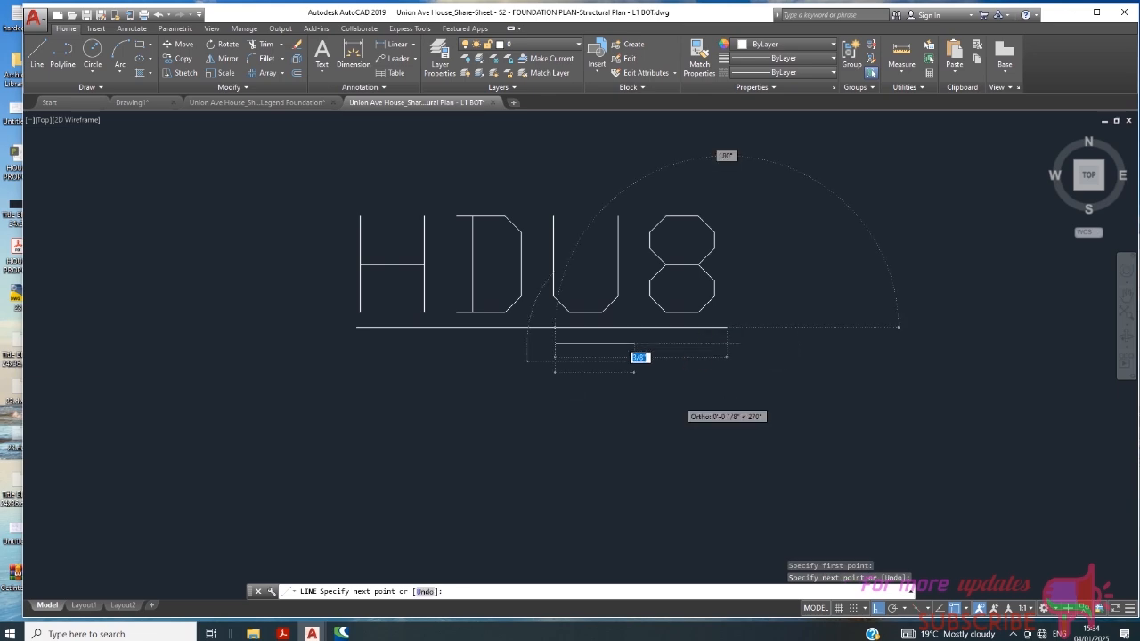
key(Escape)
- Copy the HDU8 text straight down to just below the horizontal line
scroll(424, 299, down, 15)
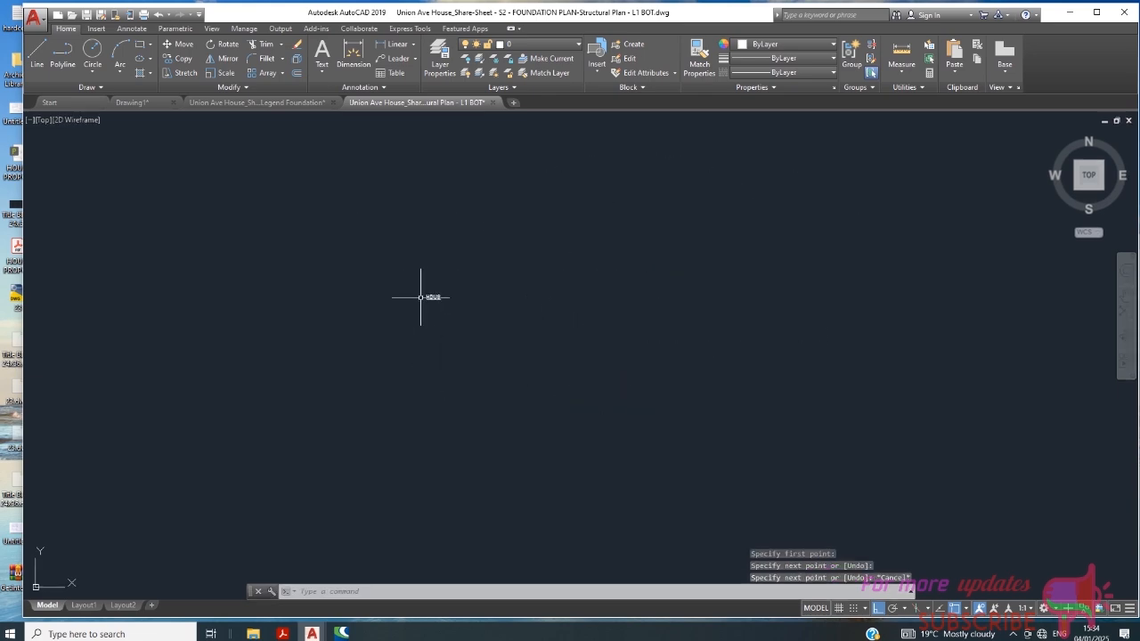
scroll(721, 379, up, 6)
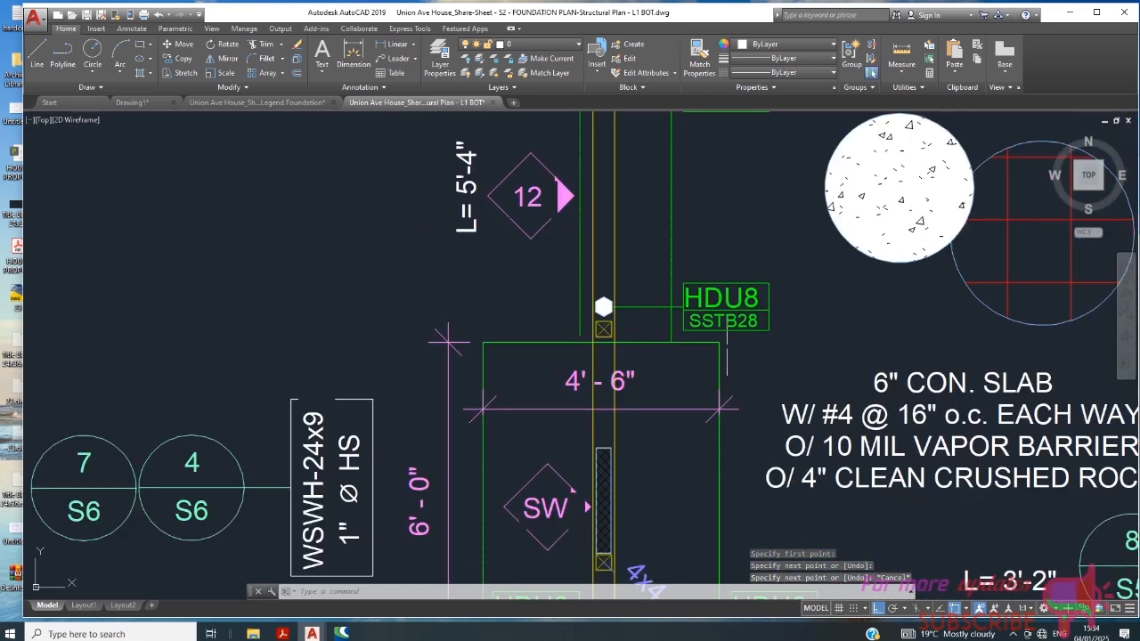
scroll(789, 340, down, 6)
scroll(622, 306, up, 6)
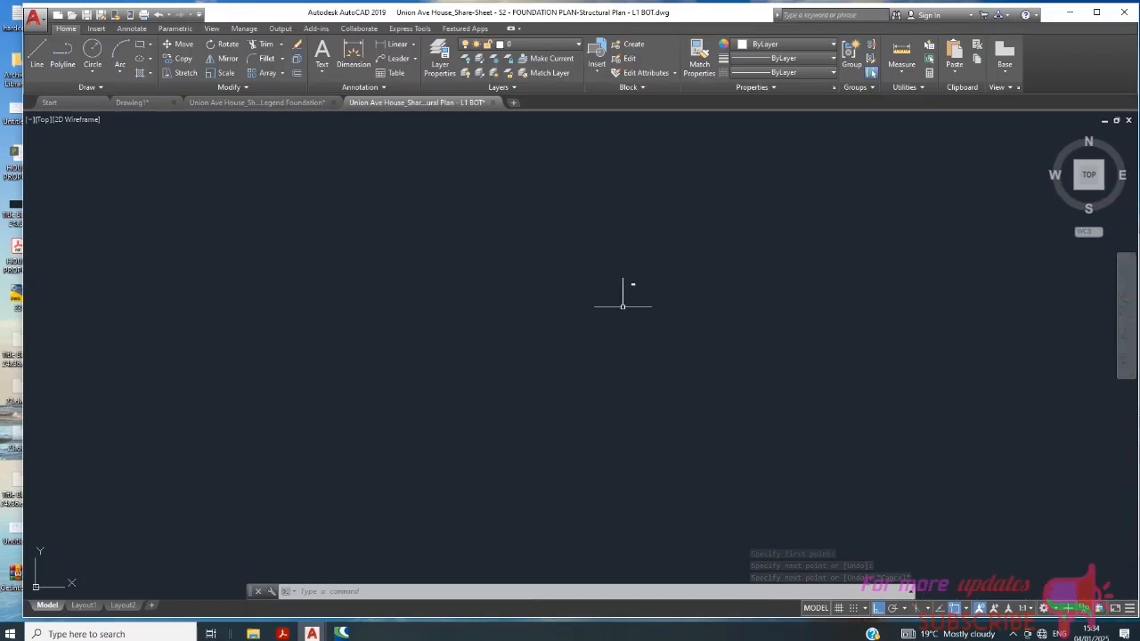
scroll(609, 260, up, 6)
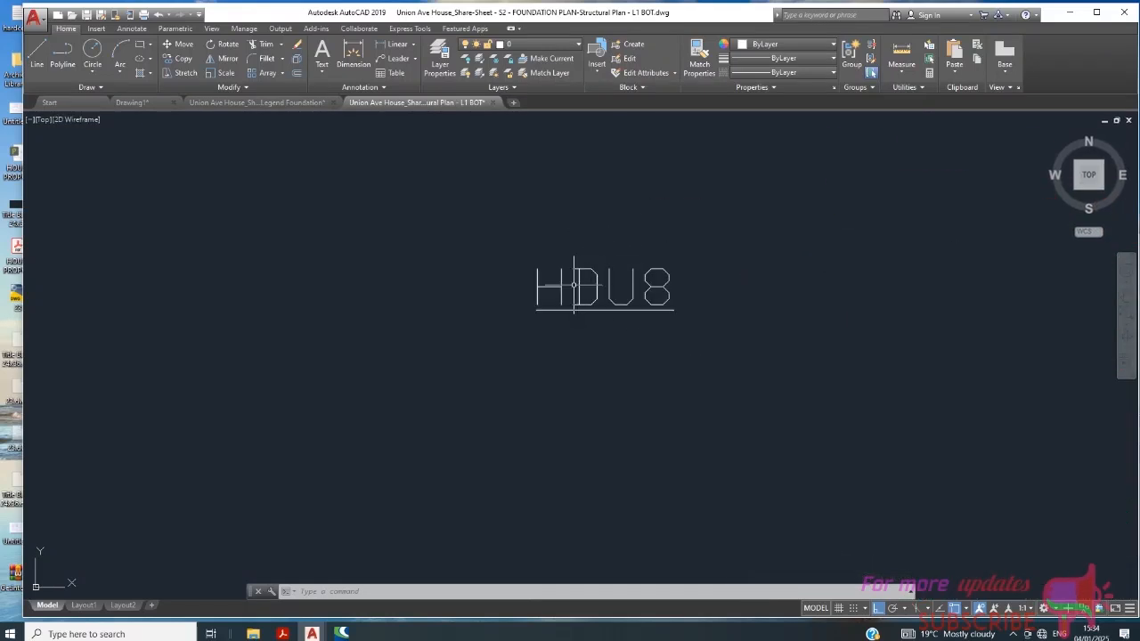
click(574, 285)
click(419, 287)
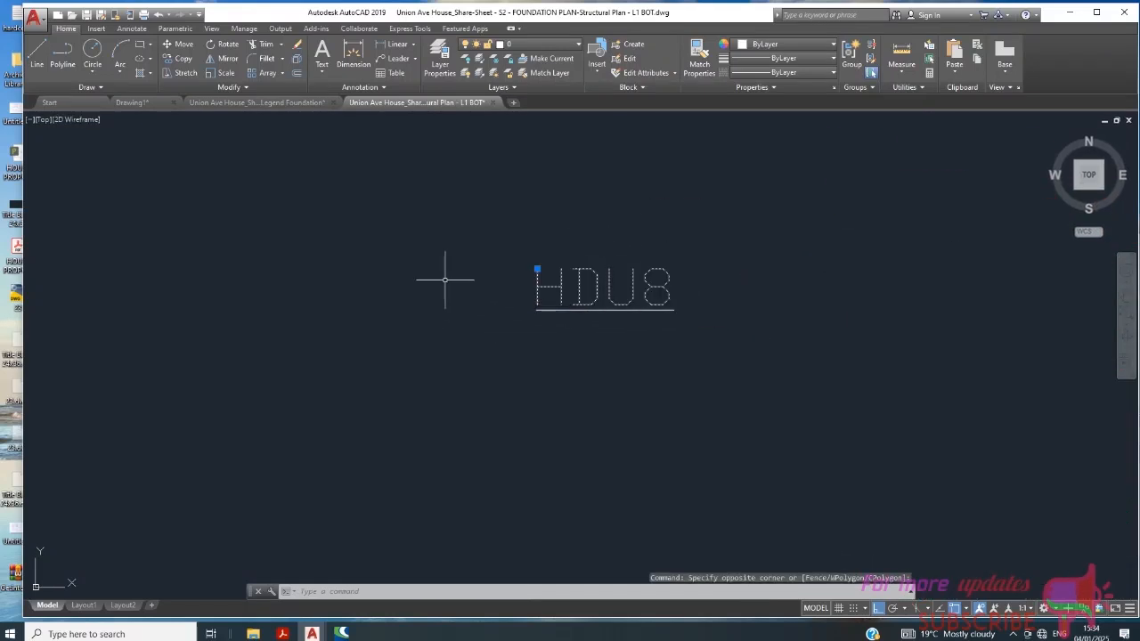
click(184, 58)
scroll(710, 304, up, 4)
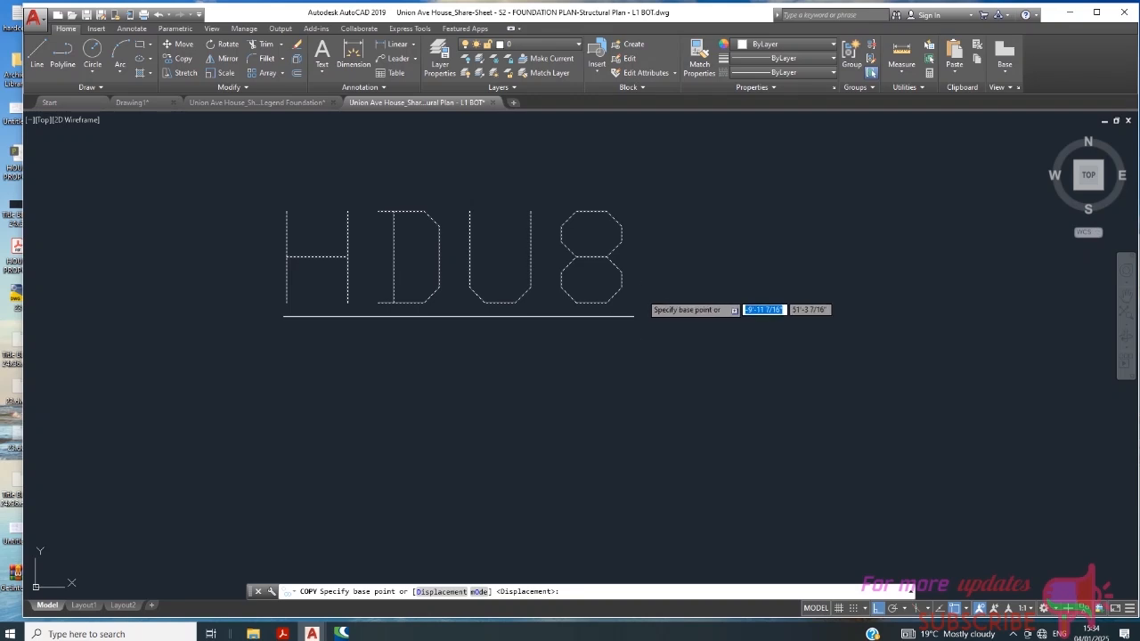
click(620, 199)
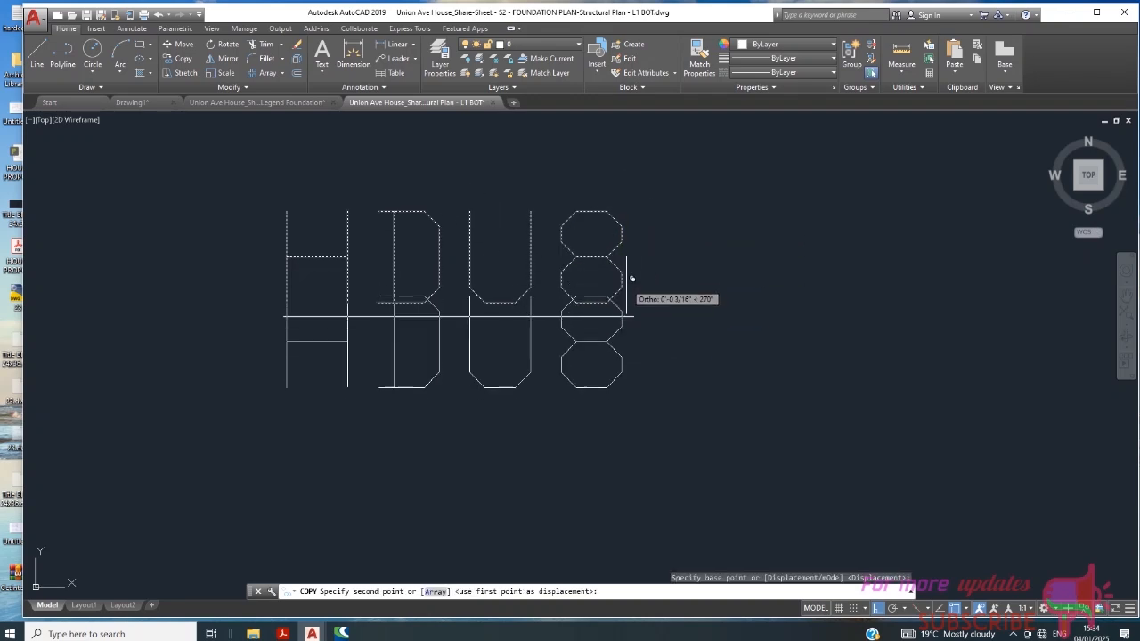
key(Escape)
- Set the text style of the lower HDU8 copy to Arial
click(626, 379)
click(547, 420)
scroll(327, 213, down, 2)
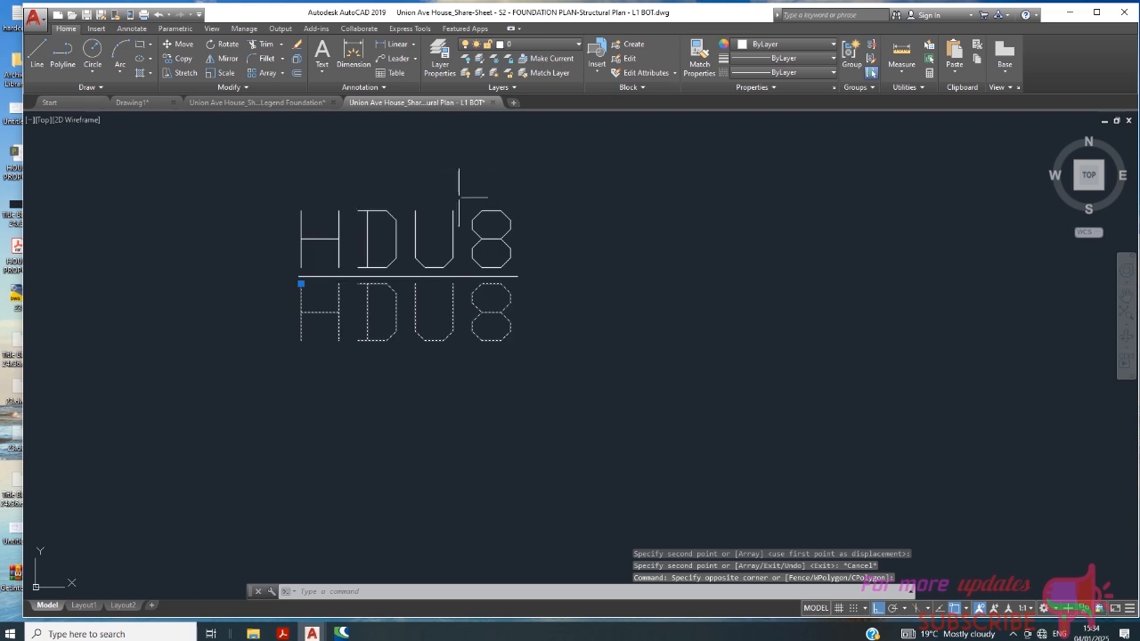
right_click(558, 313)
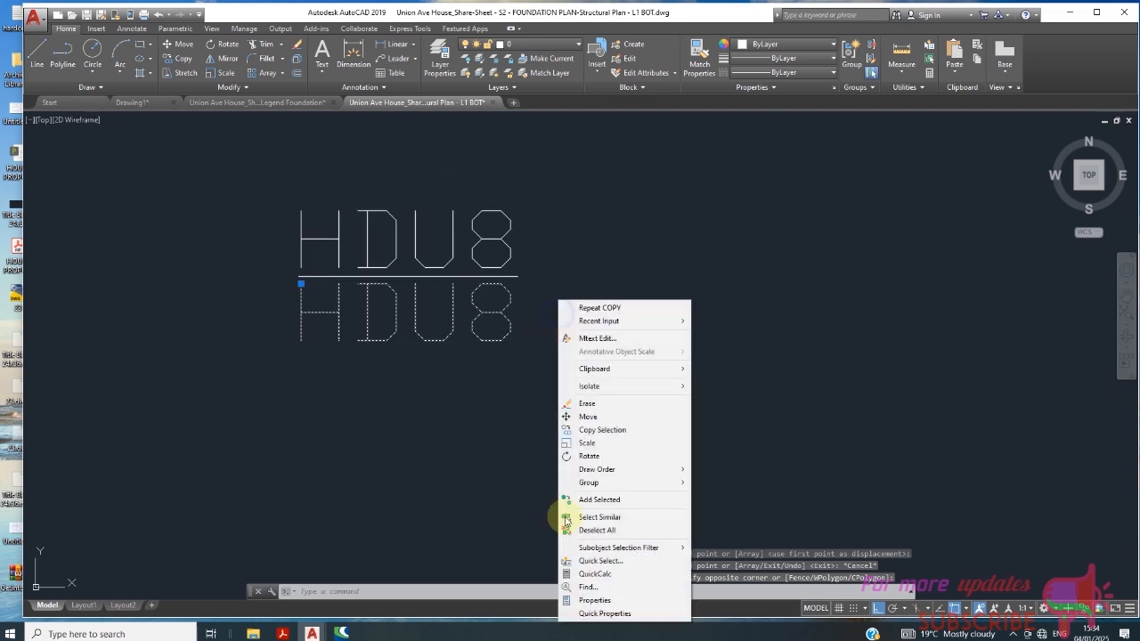
click(601, 613)
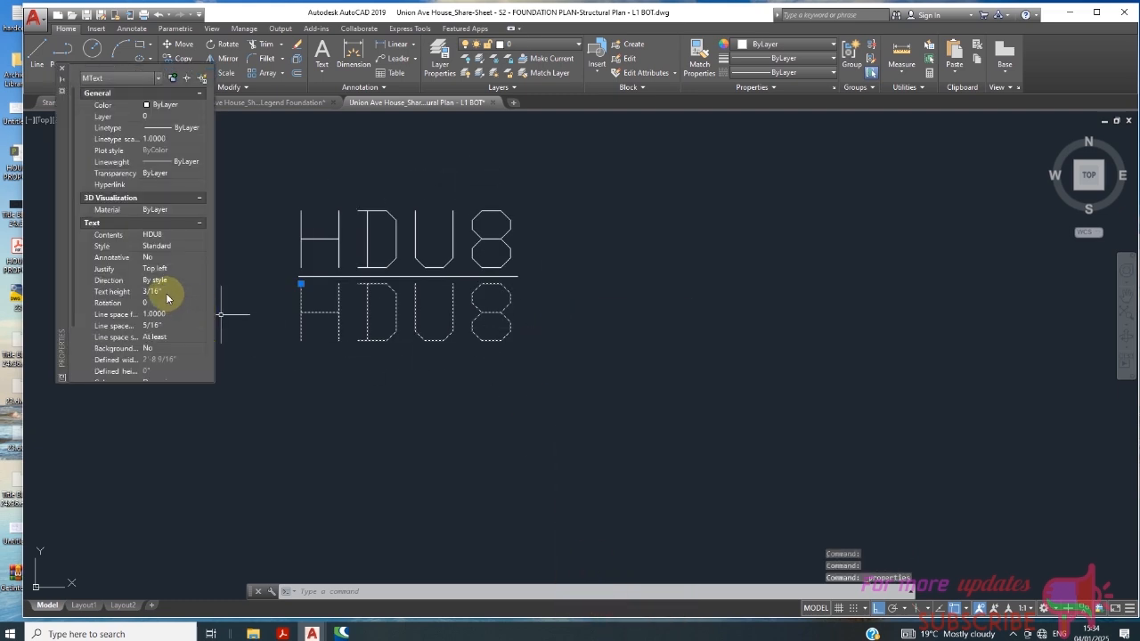
click(173, 247)
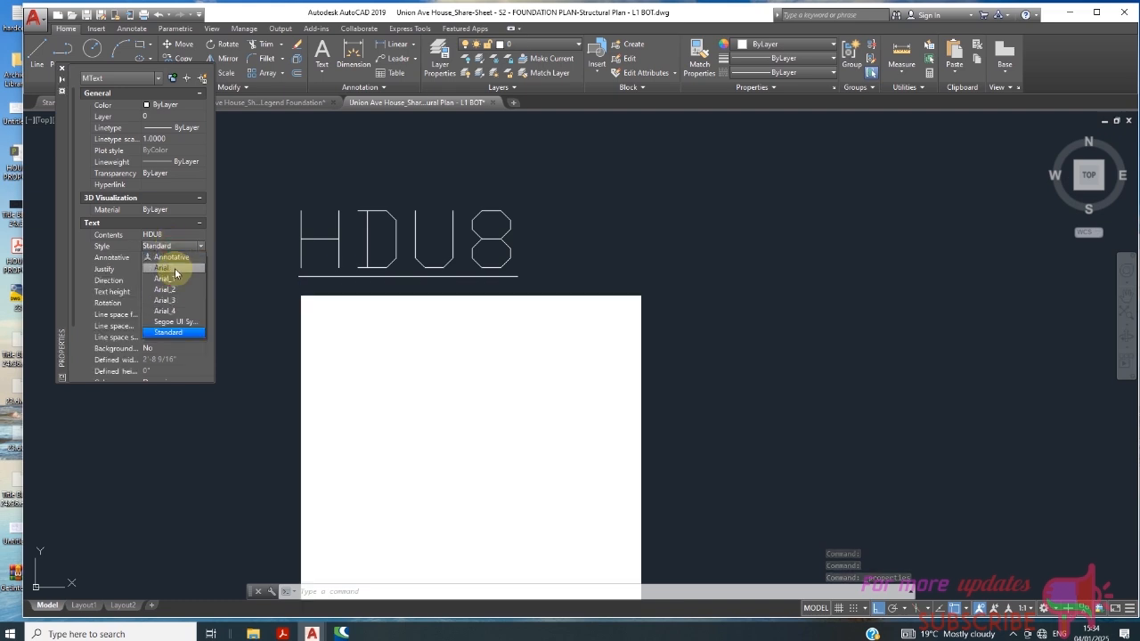
click(174, 268)
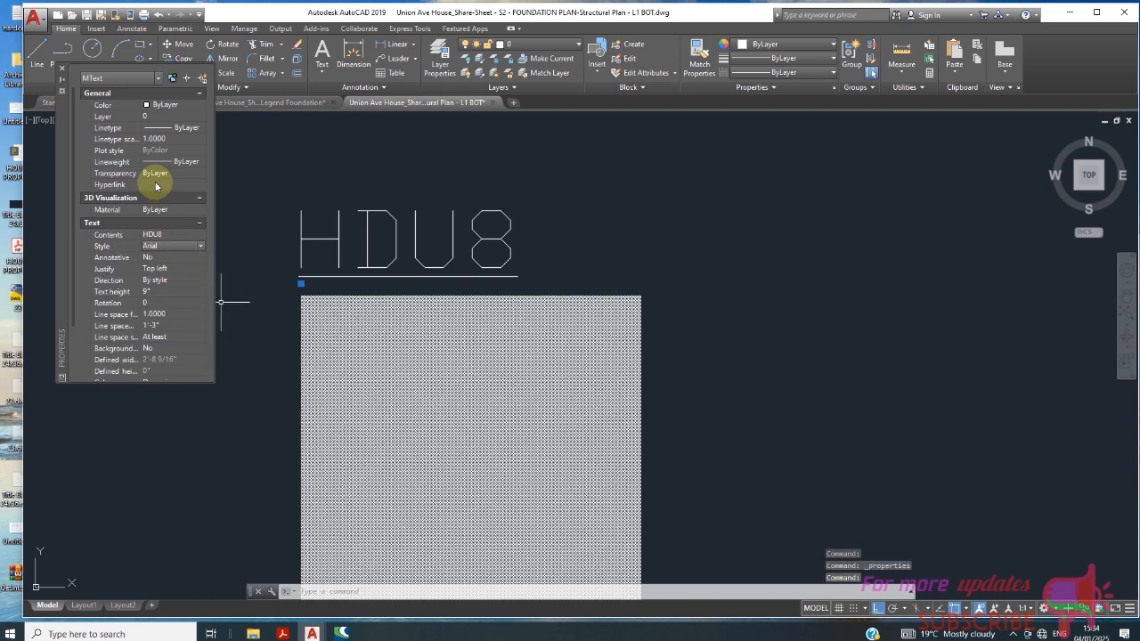
- Change the color of the Arial HDU8 text to Green
click(160, 105)
scroll(585, 352, down, 3)
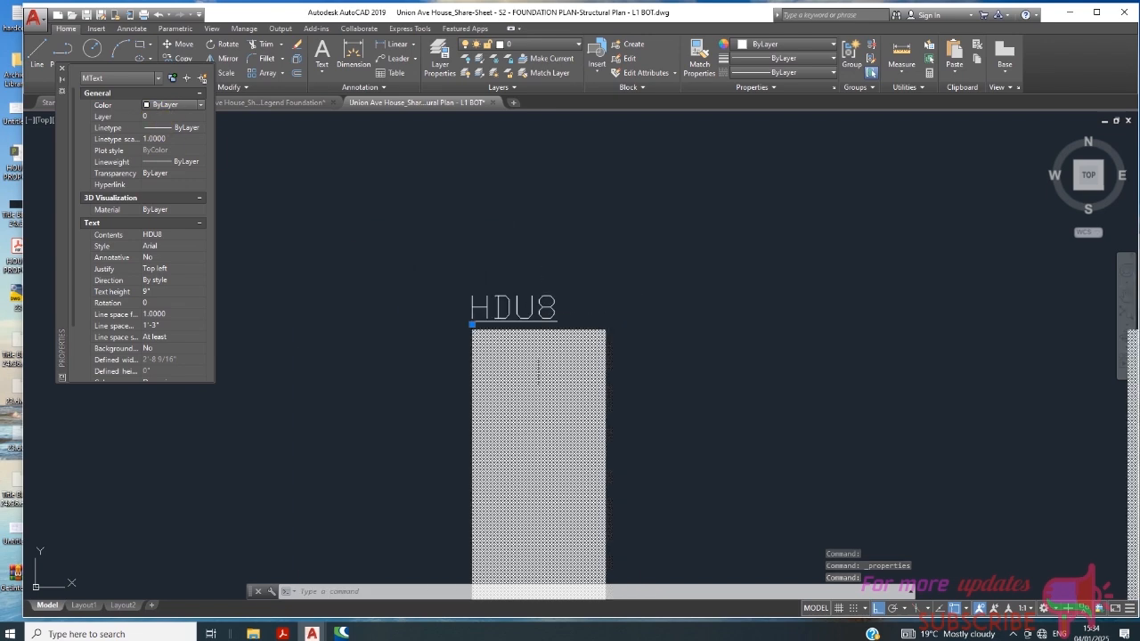
click(181, 249)
scroll(472, 297, up, 6)
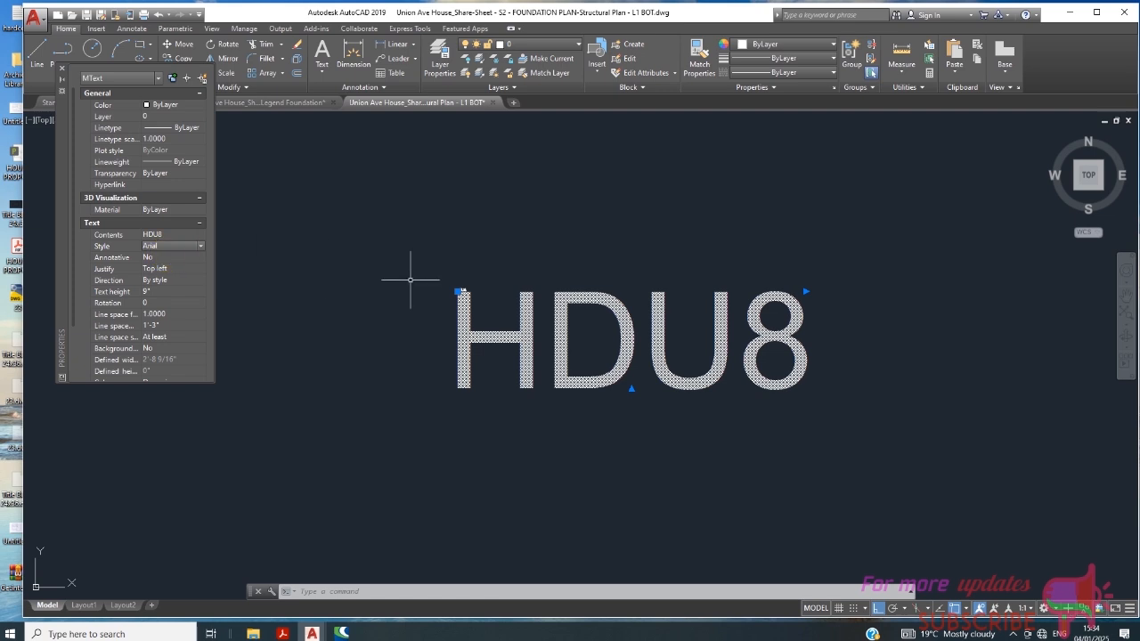
click(165, 105)
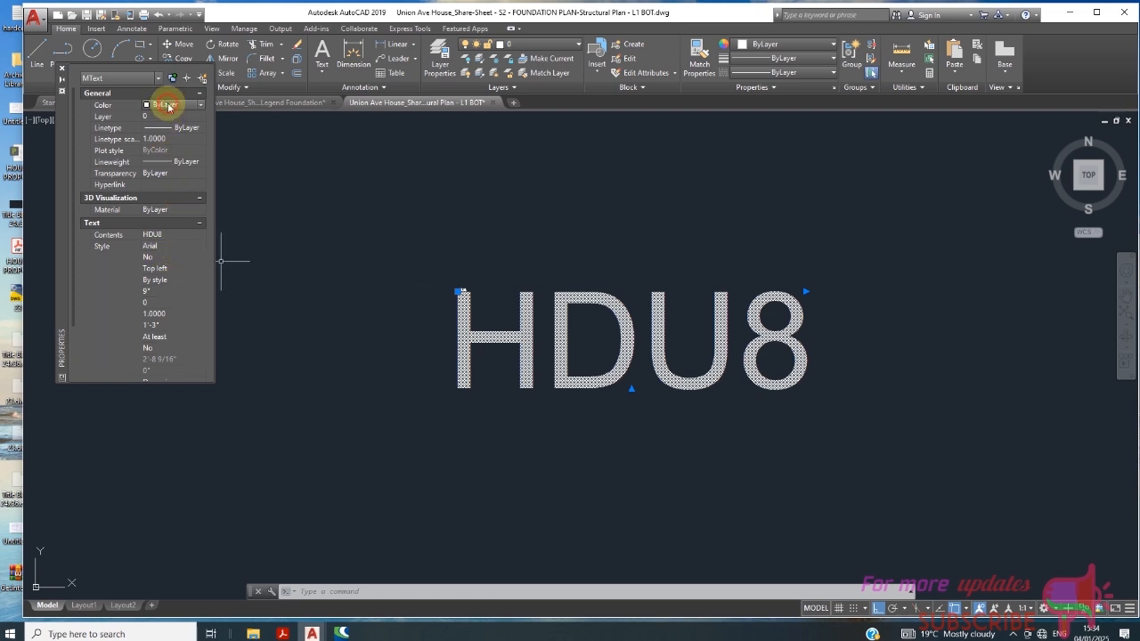
click(166, 105)
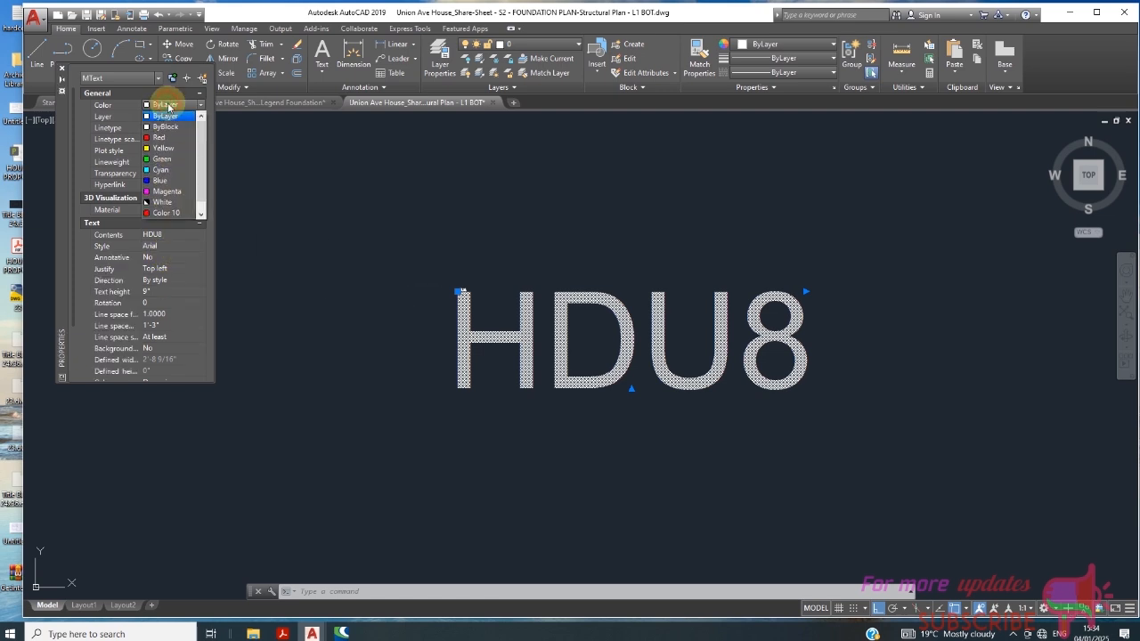
click(175, 162)
scroll(401, 326, down, 6)
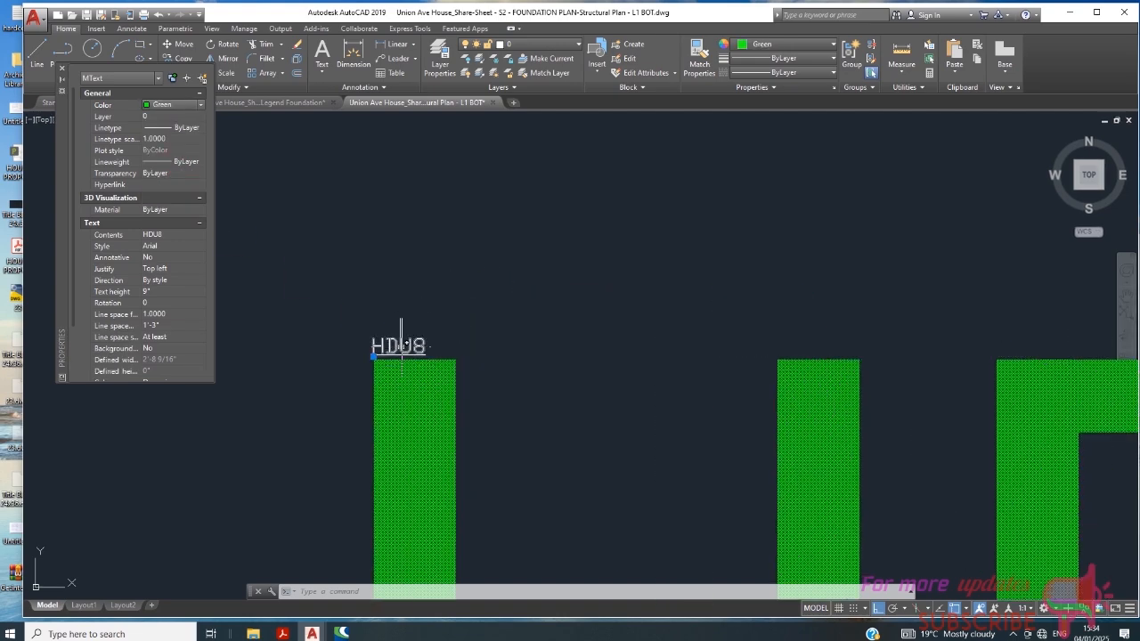
- Set the text style of the small upper HDU8 text to Arial
click(402, 346)
click(187, 253)
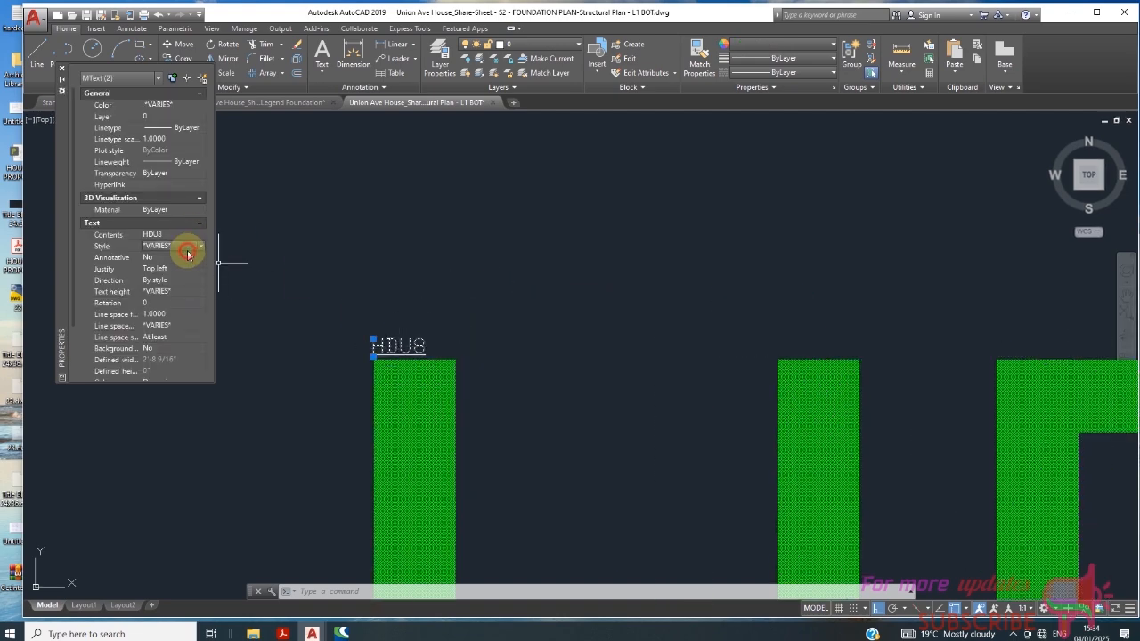
click(187, 251)
scroll(473, 266, down, 5)
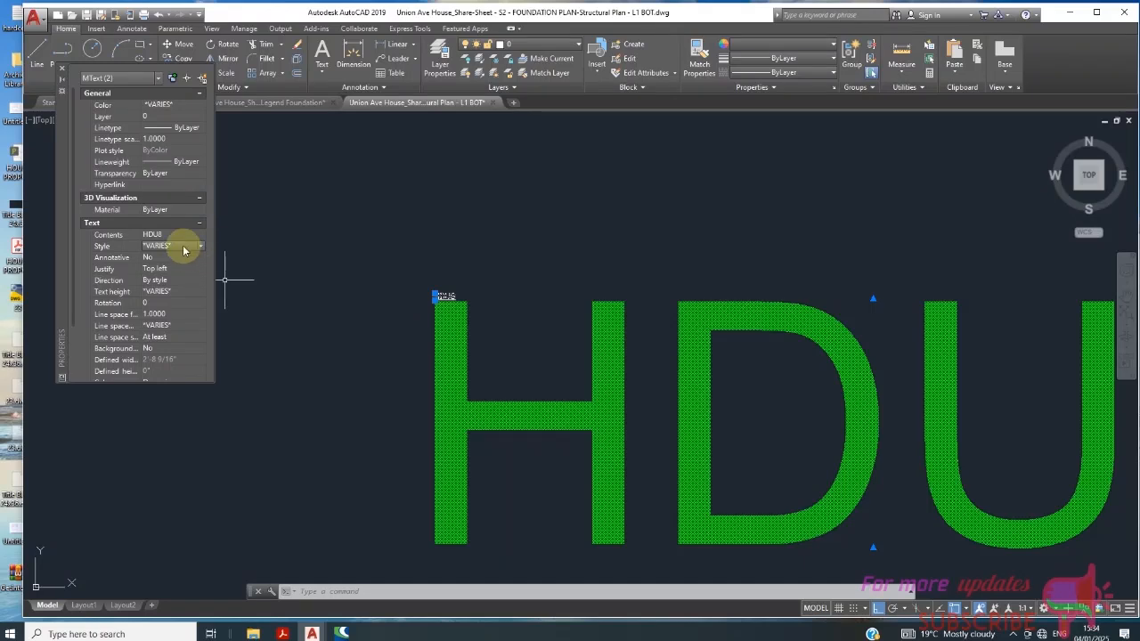
key(Escape)
click(452, 294)
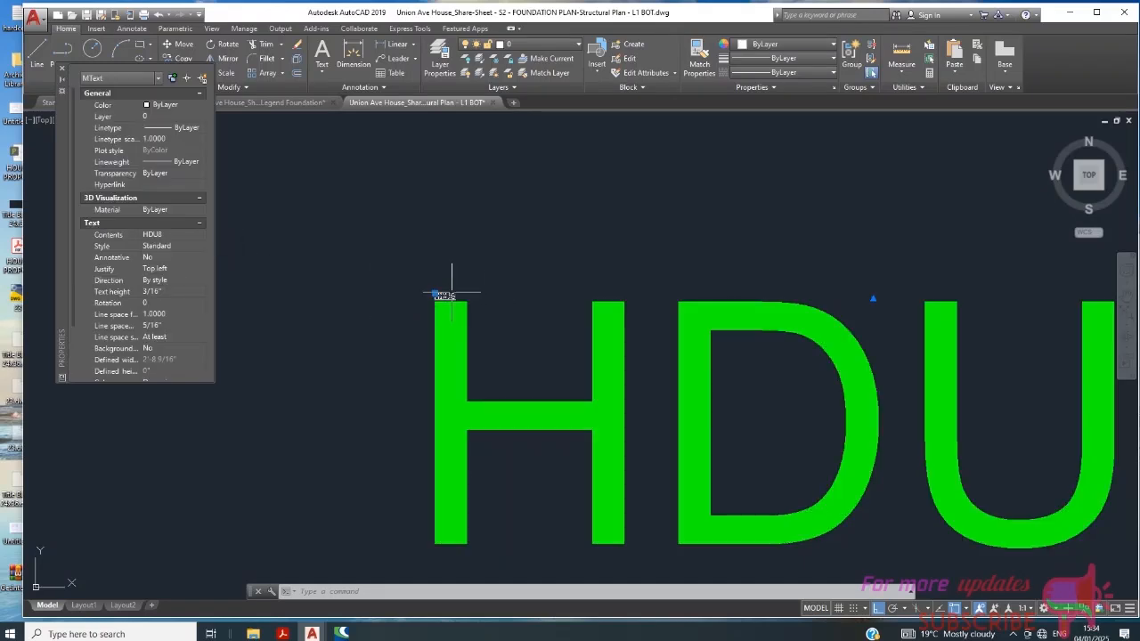
click(187, 247)
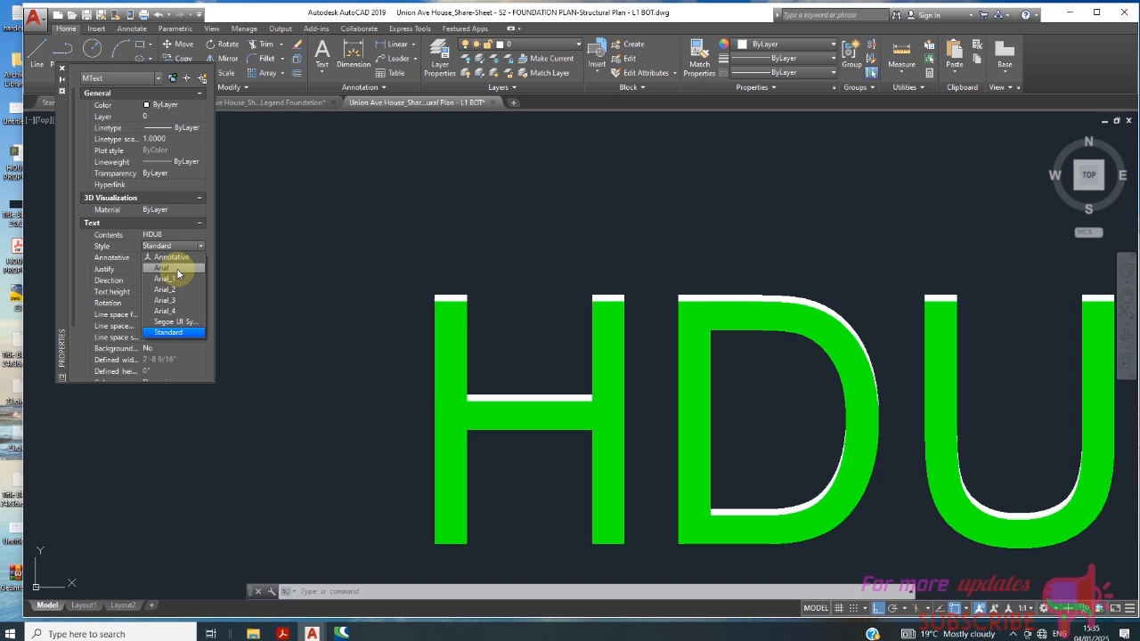
click(178, 268)
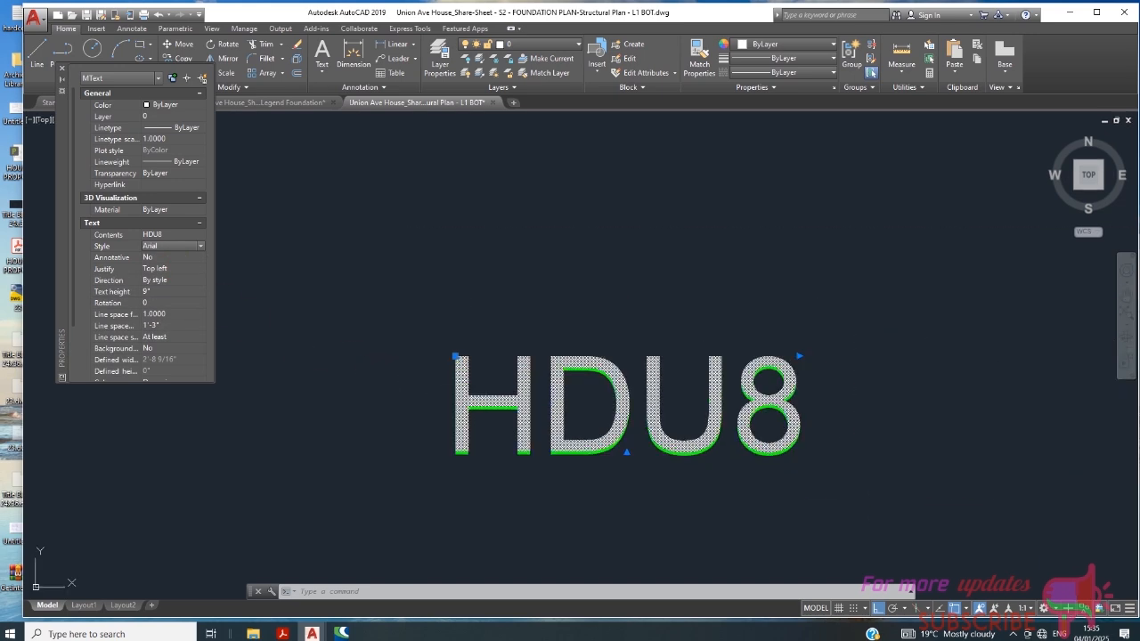
- Undo the style and color changes on both HDU8 texts, back to the Standard-style pair around the horizontal line
click(160, 16)
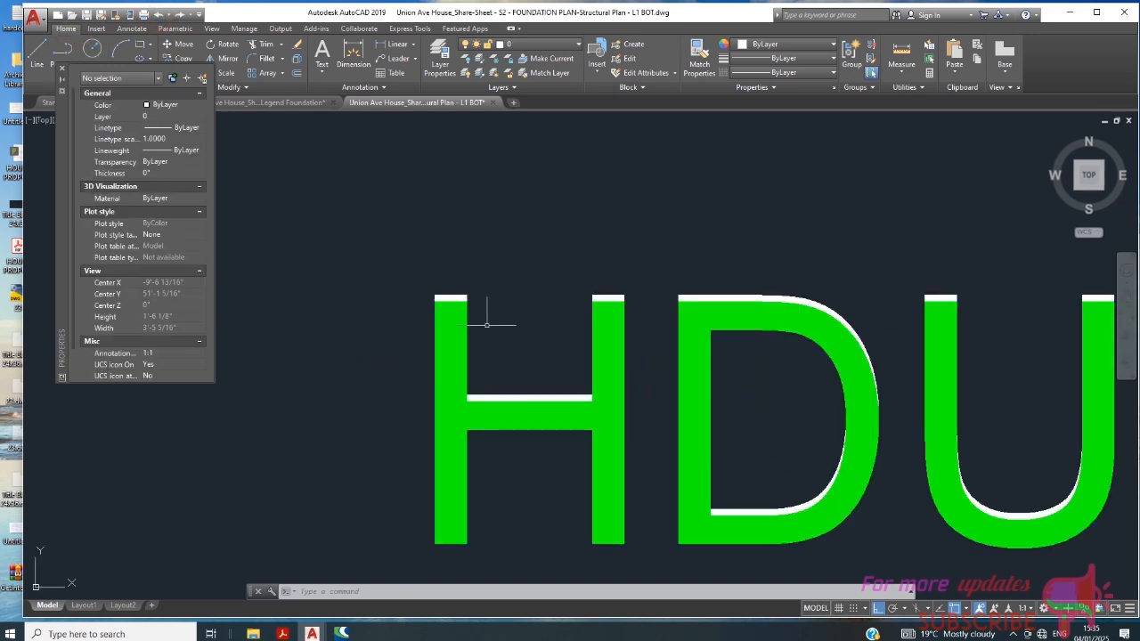
click(161, 16)
scroll(440, 298, up, 2)
scroll(442, 293, down, 3)
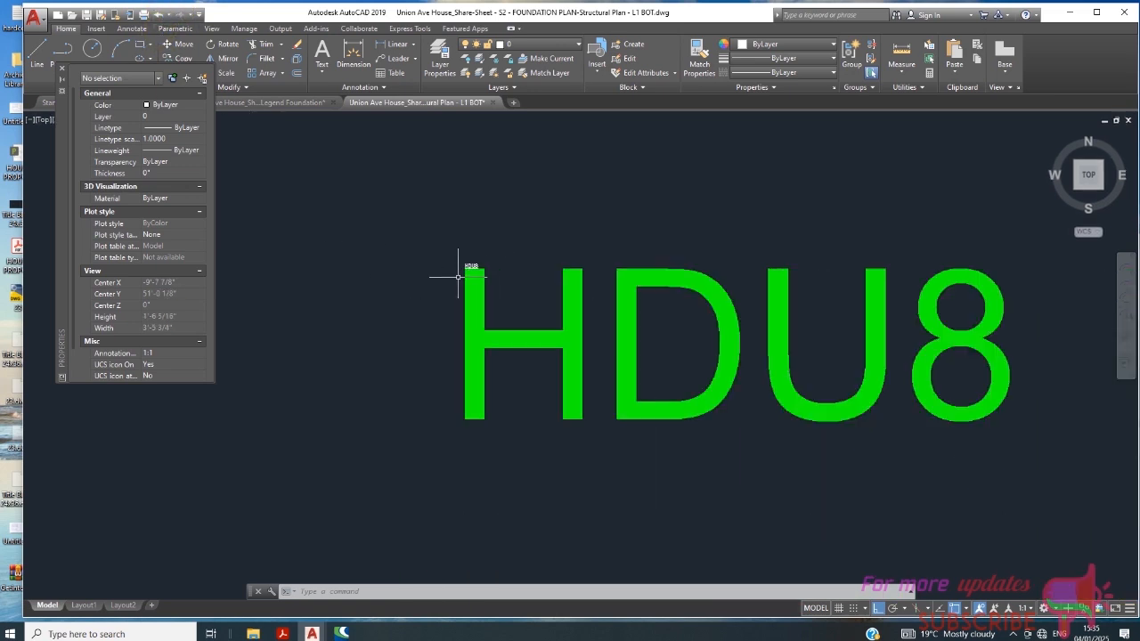
scroll(454, 254, up, 3)
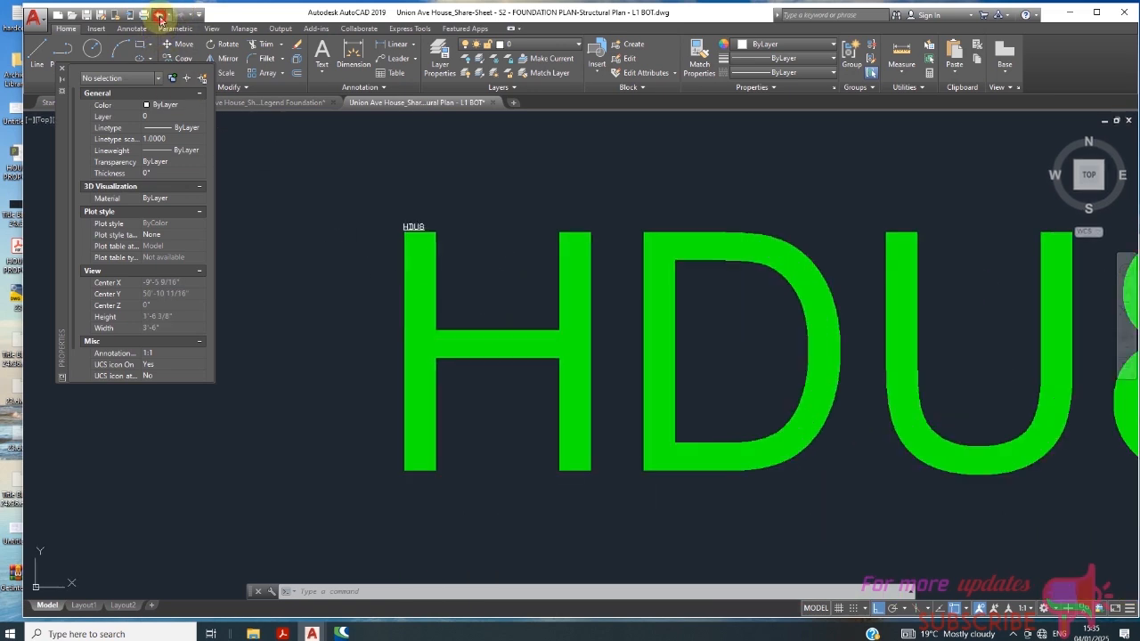
click(160, 16)
click(160, 16)
click(160, 17)
click(161, 18)
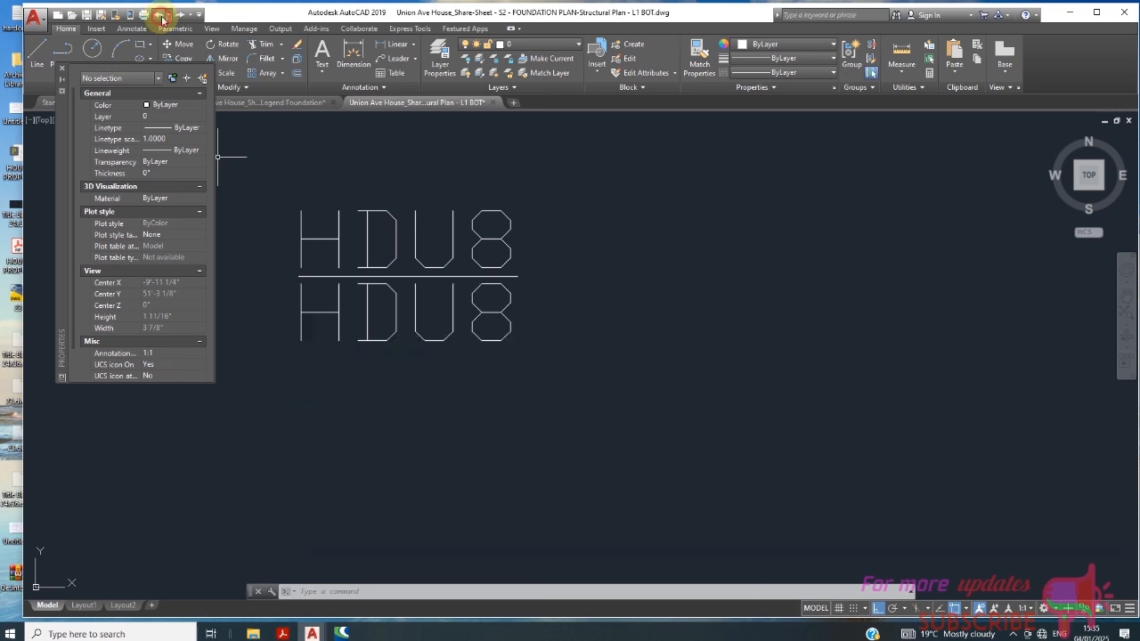
- Replace the HDU8 text below the horizontal line with SSTB 28
click(398, 313)
click(390, 322)
scroll(428, 335, down, 4)
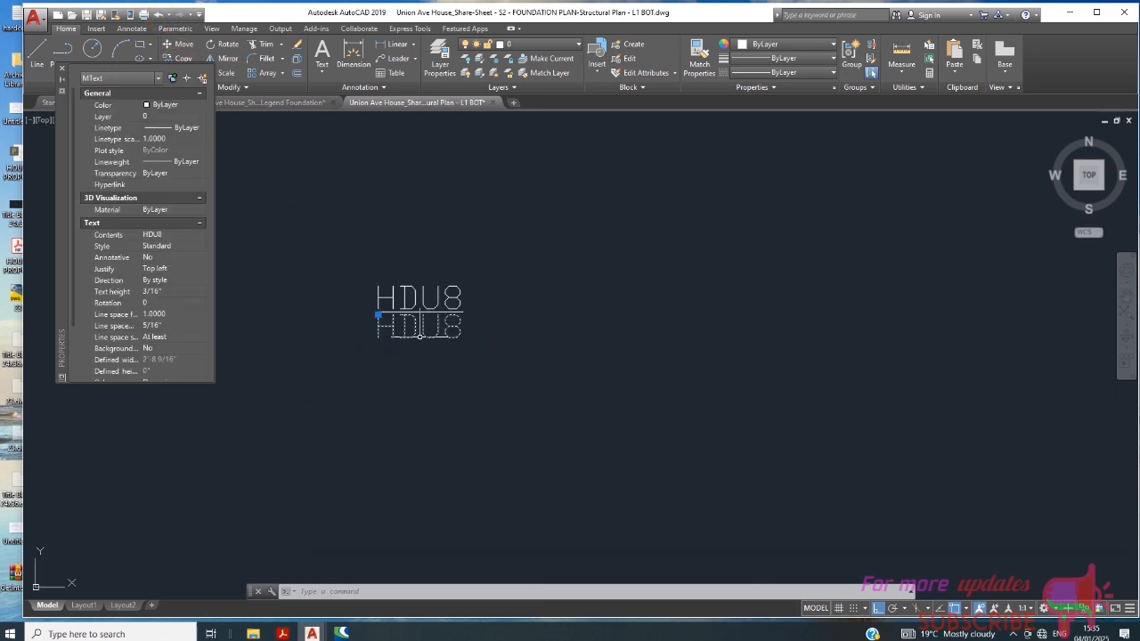
scroll(419, 335, up, 2)
double_click(410, 325)
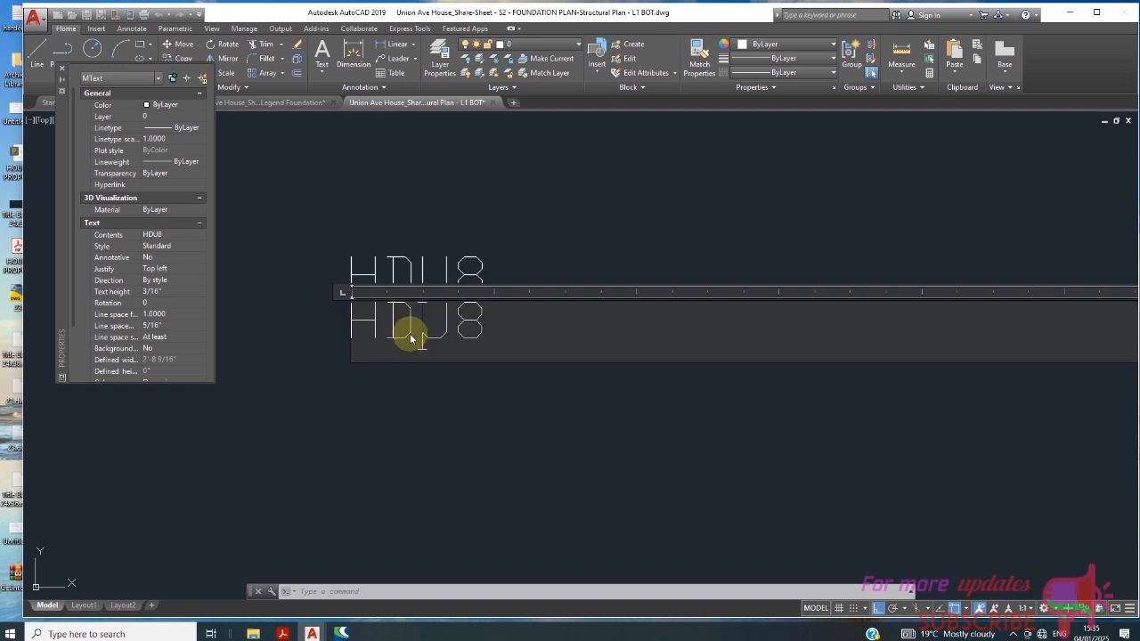
drag(499, 320, 356, 326)
text(SSTB 28)
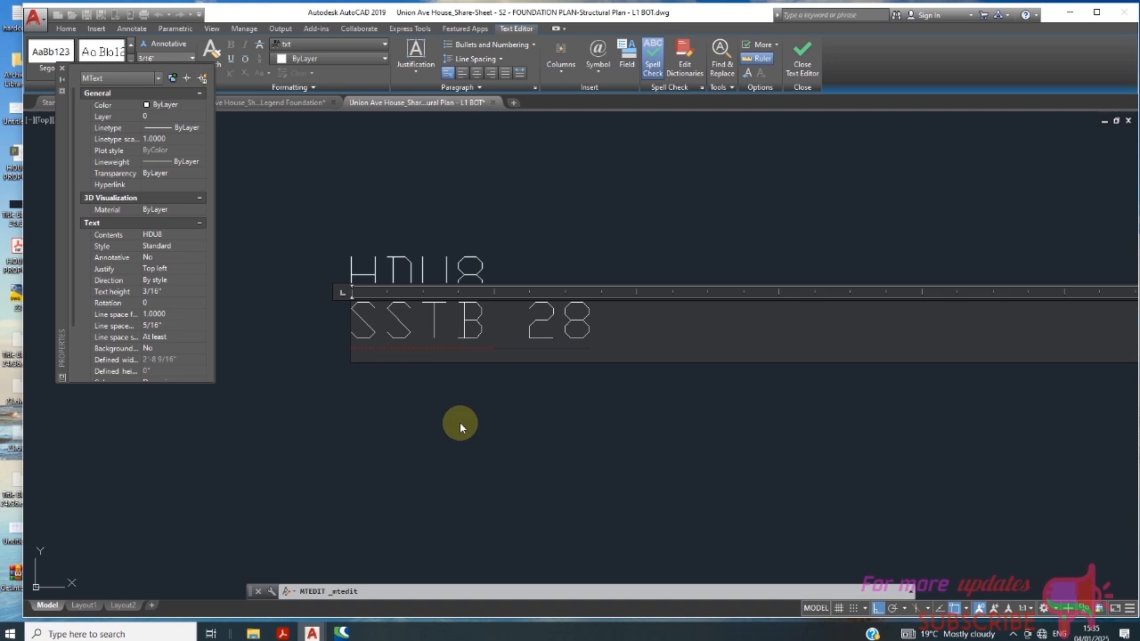
click(460, 422)
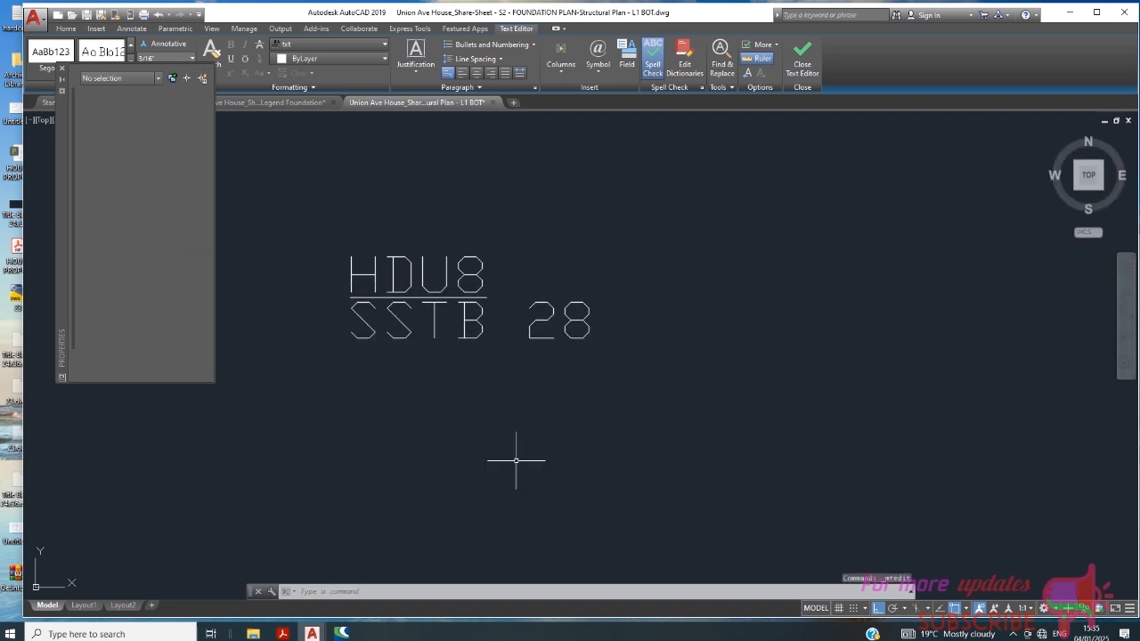
- Scale the SSTB 28 text by reference from the line's left endpoint, fitting its width to the horizontal line
click(482, 328)
click(468, 379)
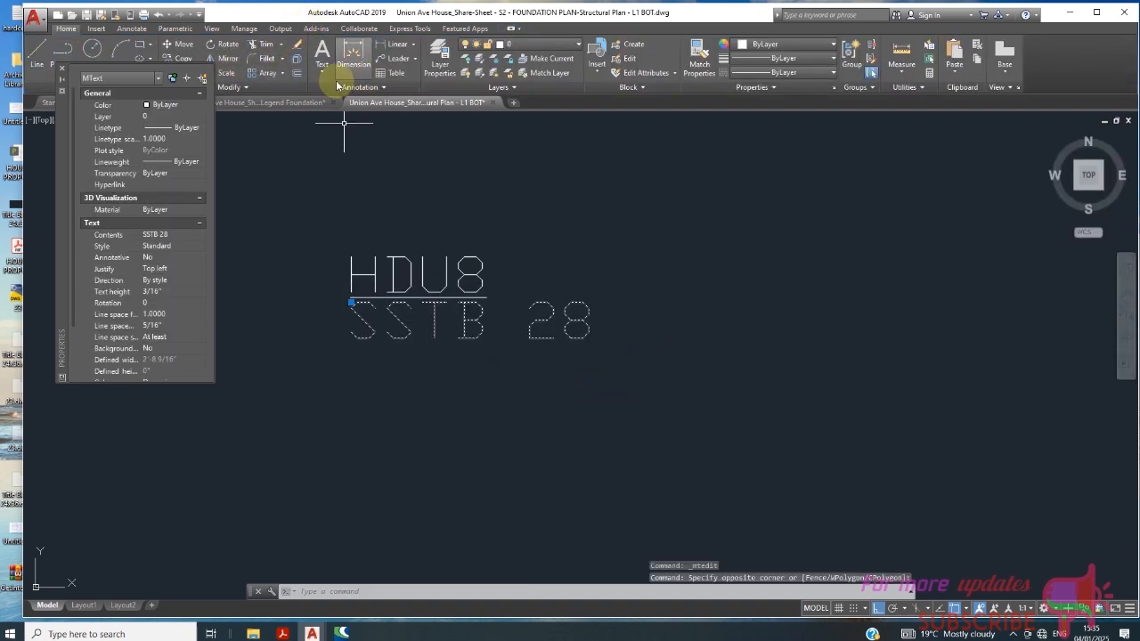
click(226, 72)
scroll(383, 342, up, 2)
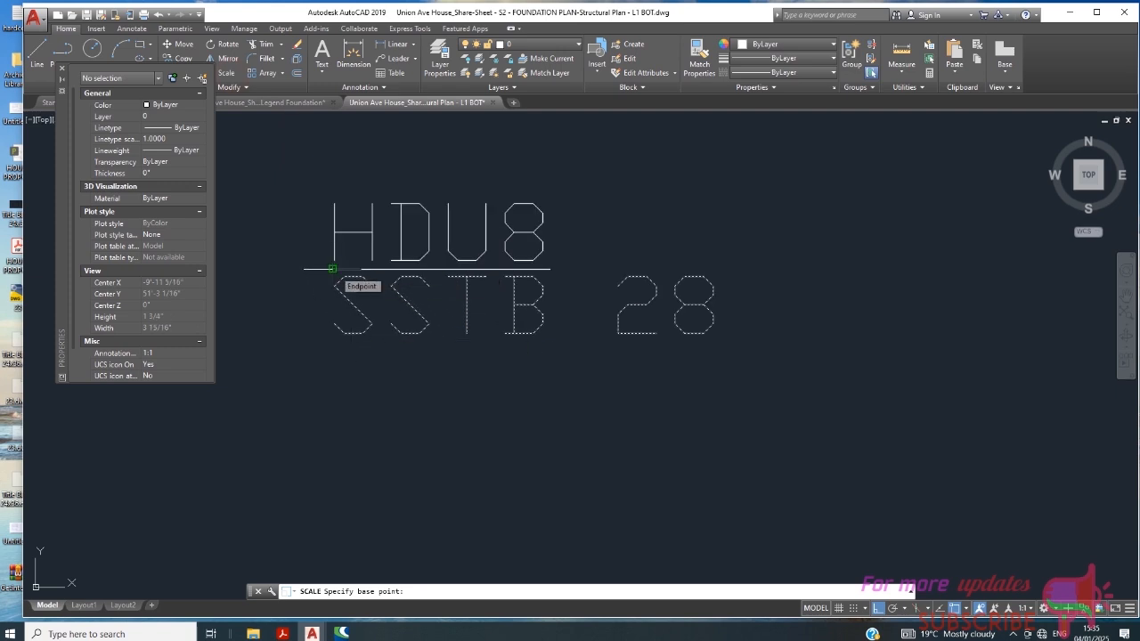
click(338, 266)
text(R)
key(Return)
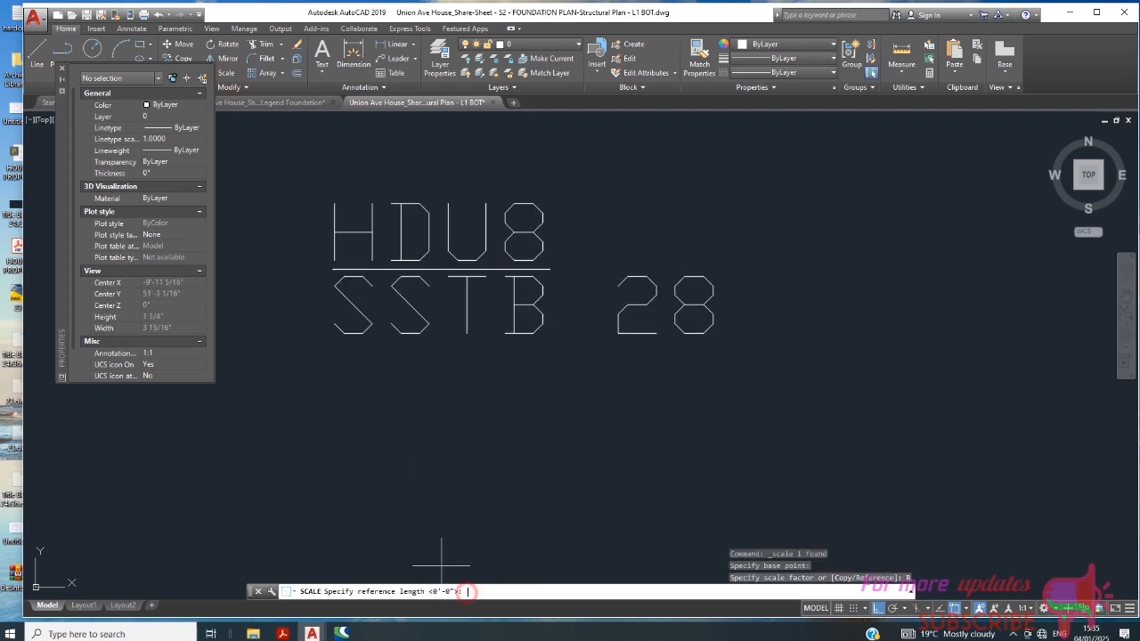
click(334, 268)
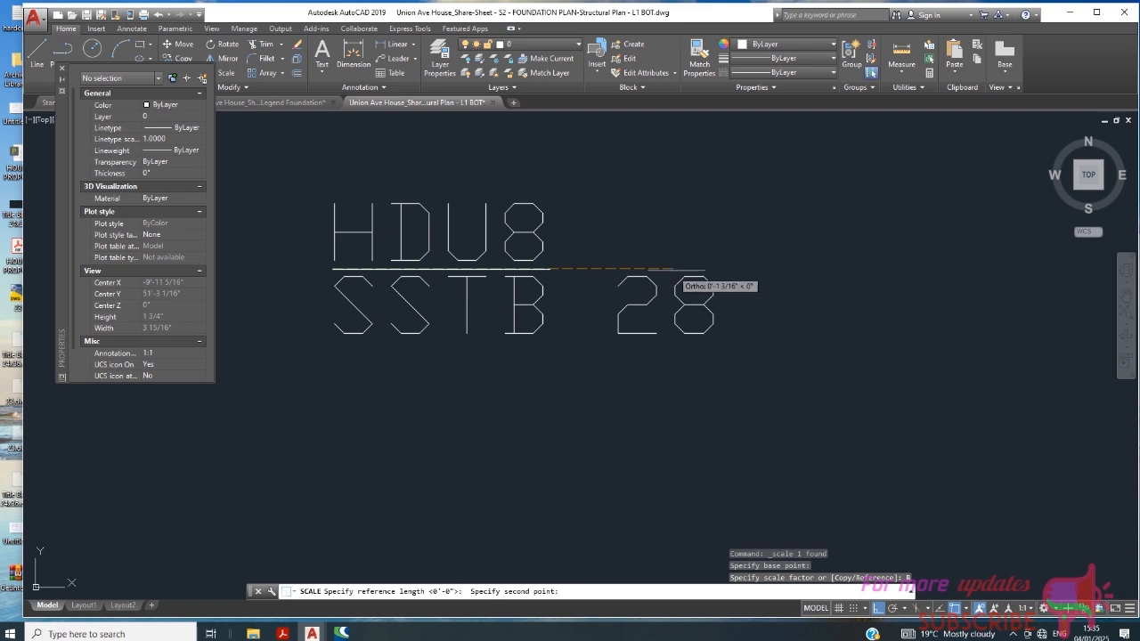
click(713, 267)
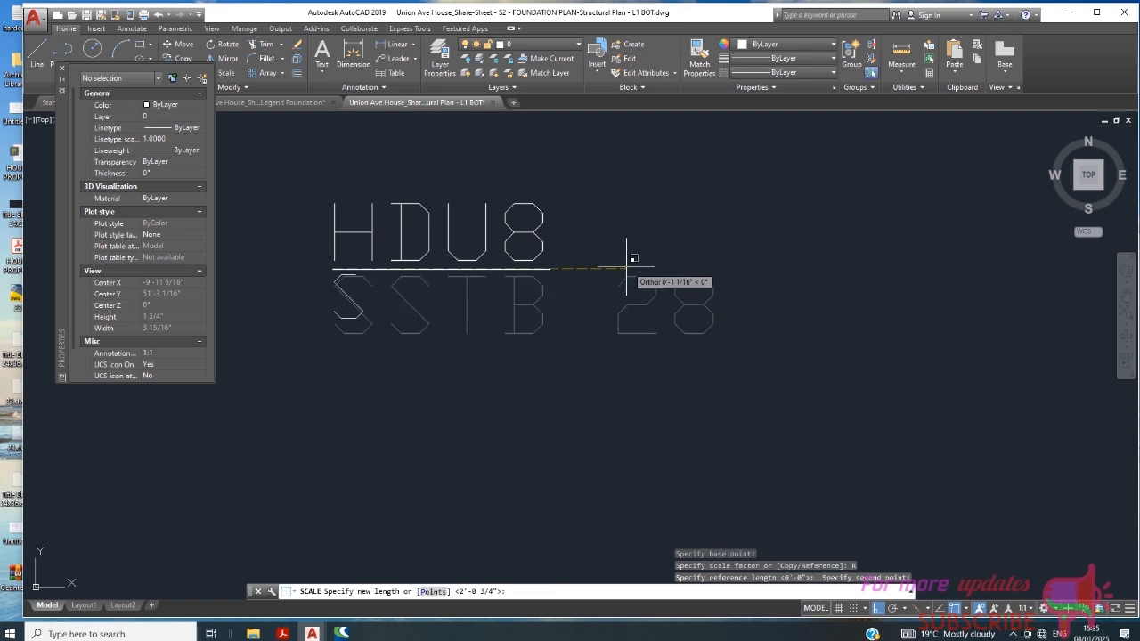
click(550, 269)
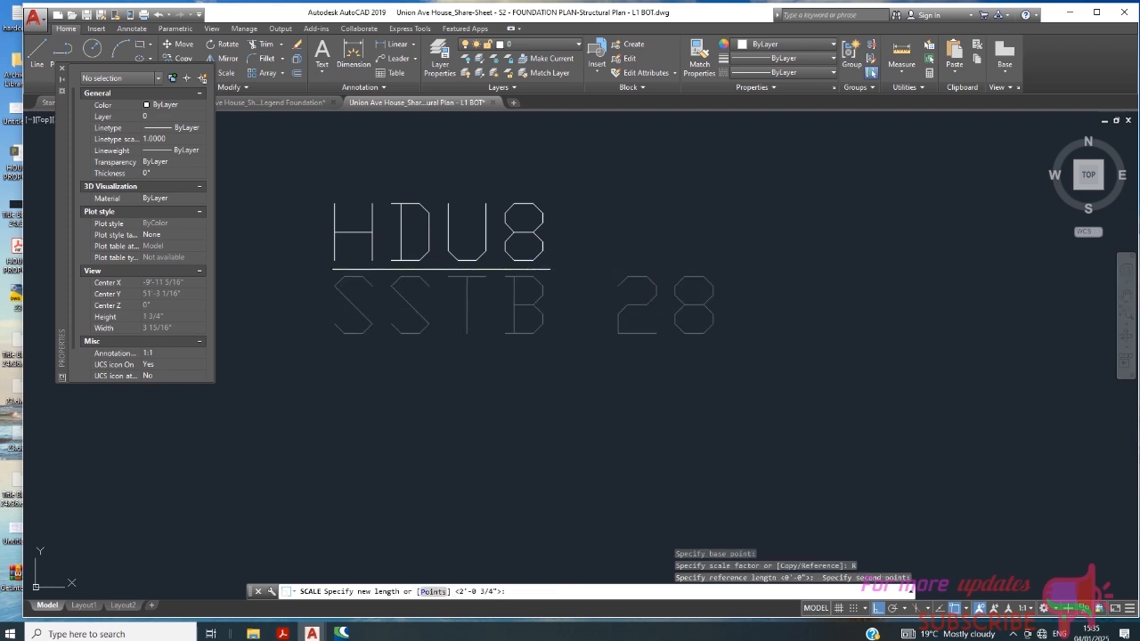
scroll(584, 294, down, 2)
- Set the color of the HDU8 and SSTB 28 texts to Green, leaving out the line between them
click(611, 199)
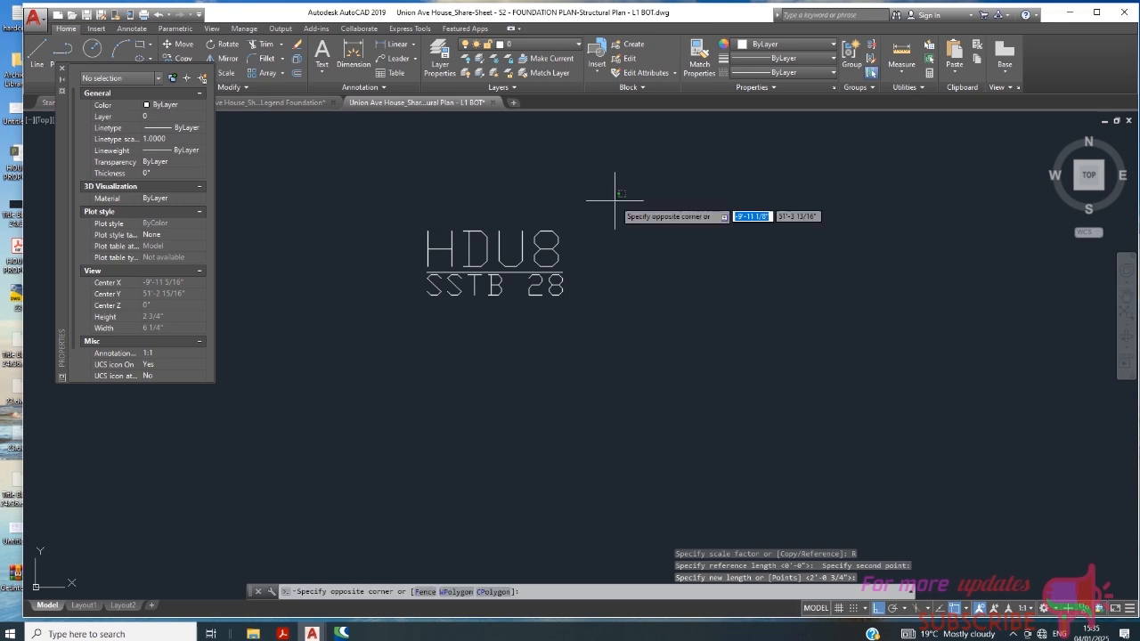
click(395, 357)
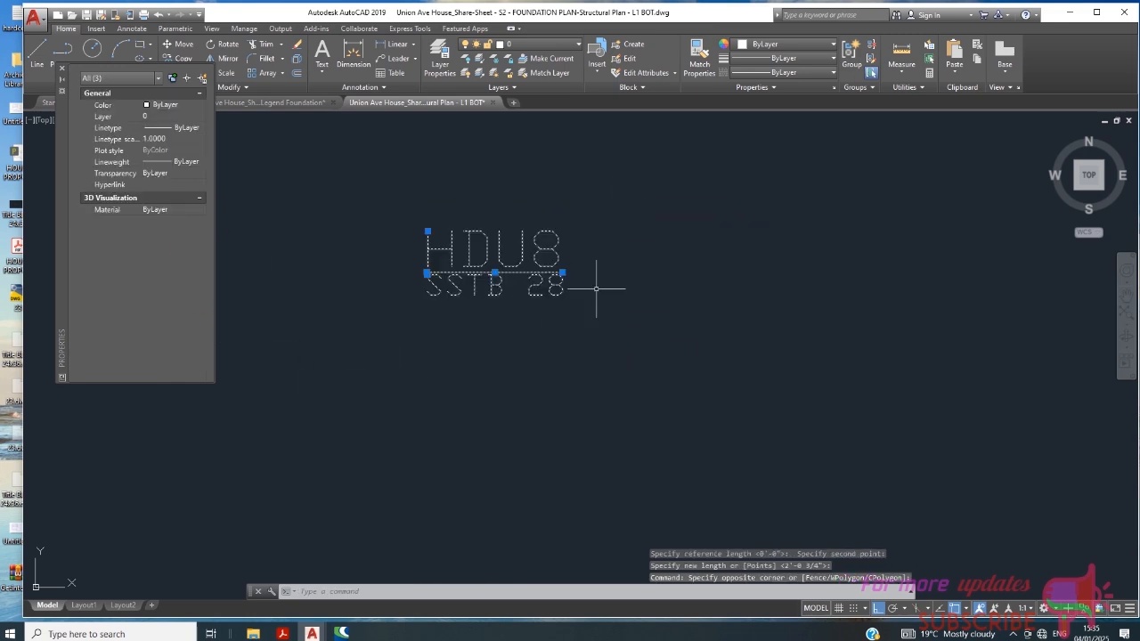
key(Escape)
click(609, 221)
click(420, 239)
click(619, 287)
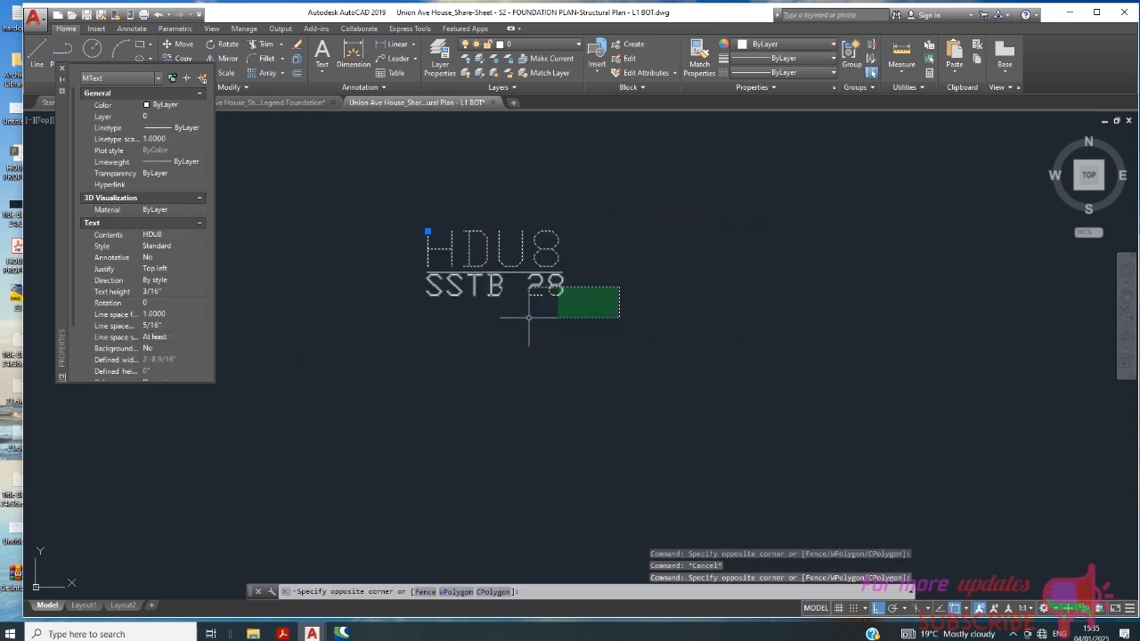
click(529, 317)
scroll(579, 321, up, 2)
scroll(552, 299, down, 2)
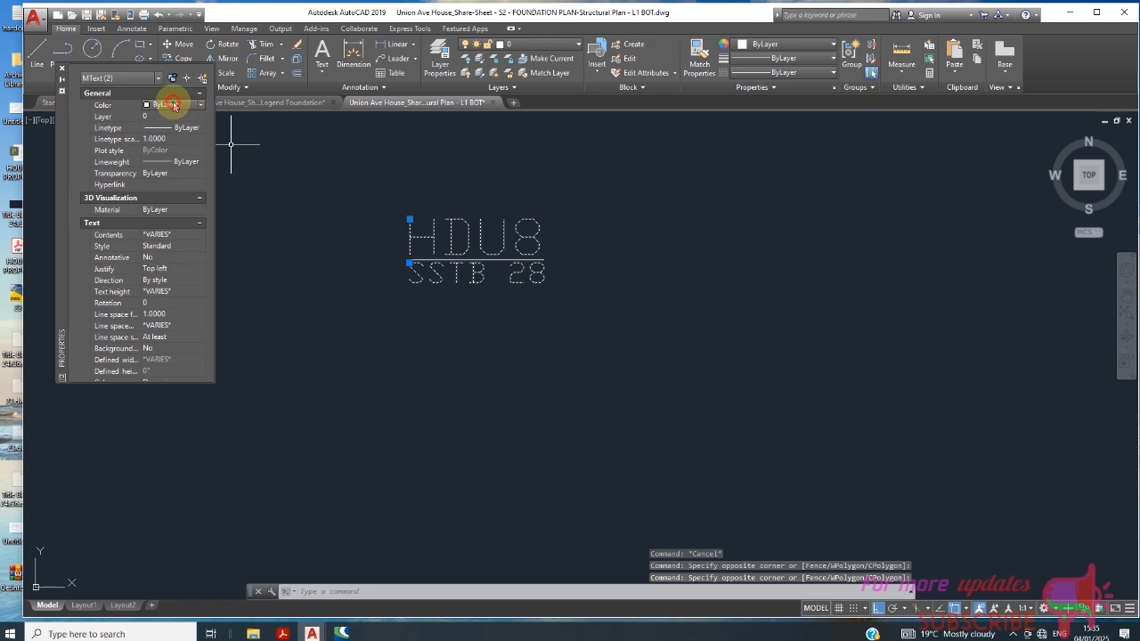
click(173, 105)
click(161, 162)
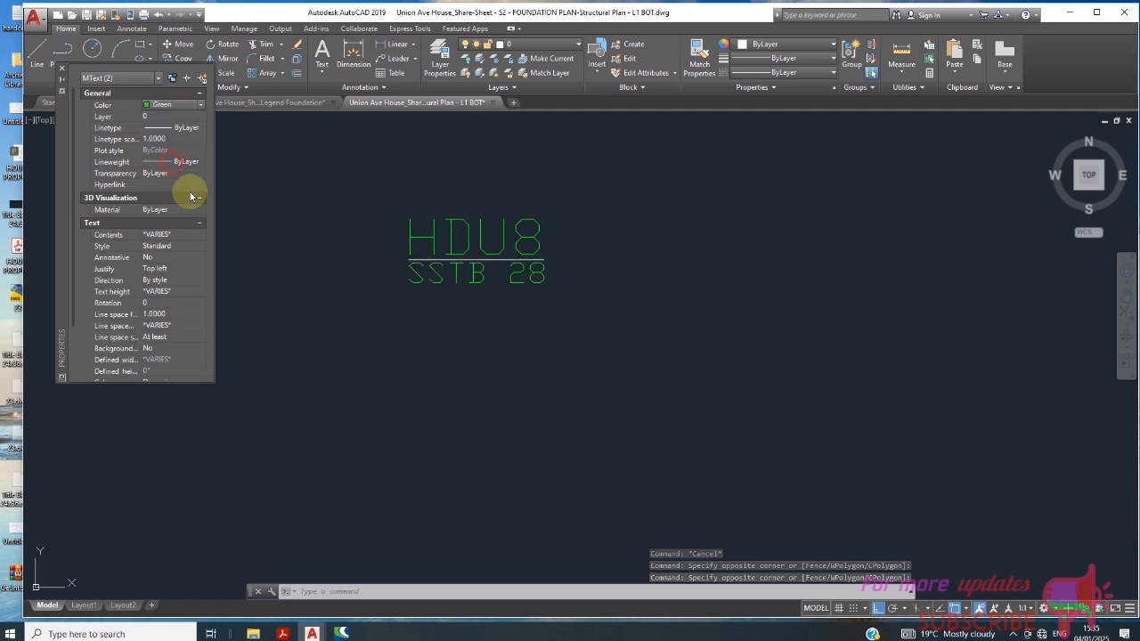
- Set the text style of both the HDU8 and SSTB 28 texts to Arial
click(178, 235)
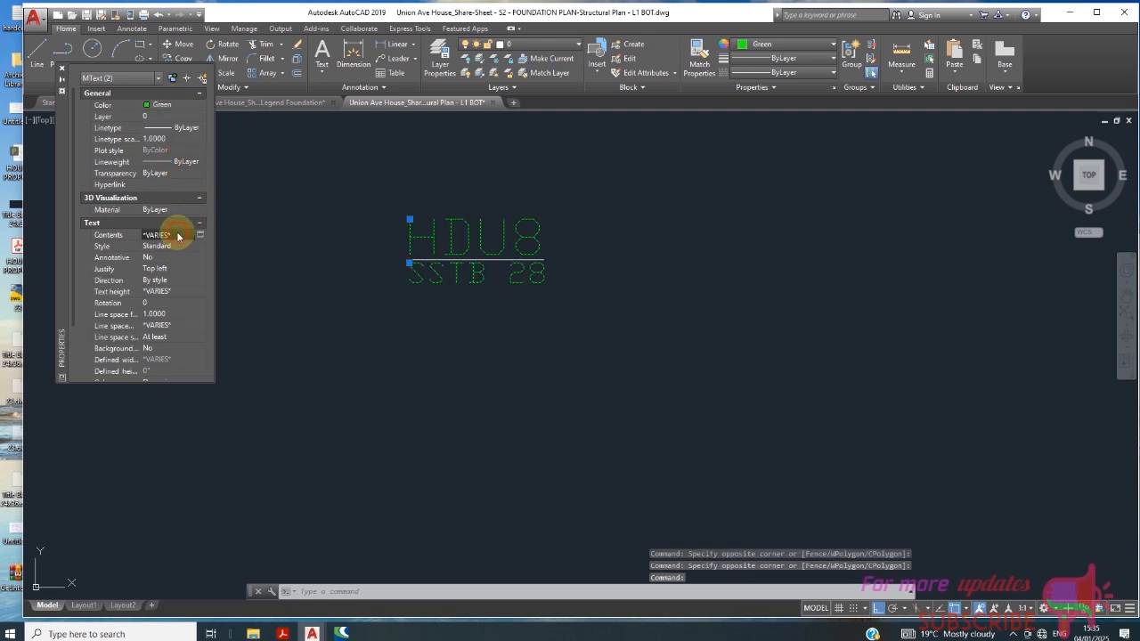
click(178, 246)
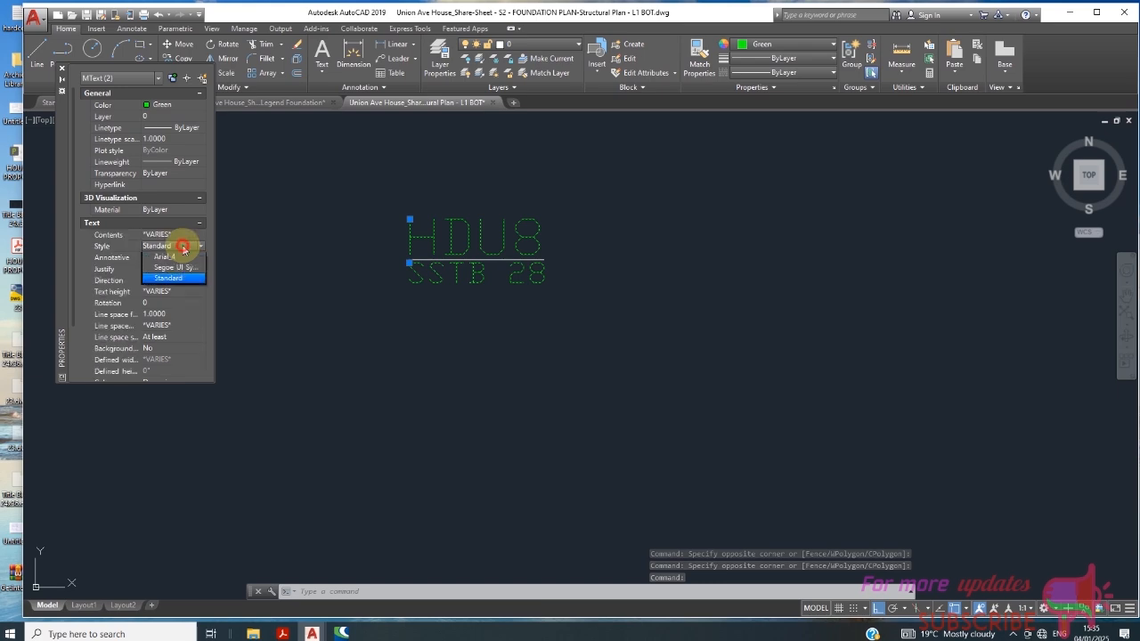
click(183, 269)
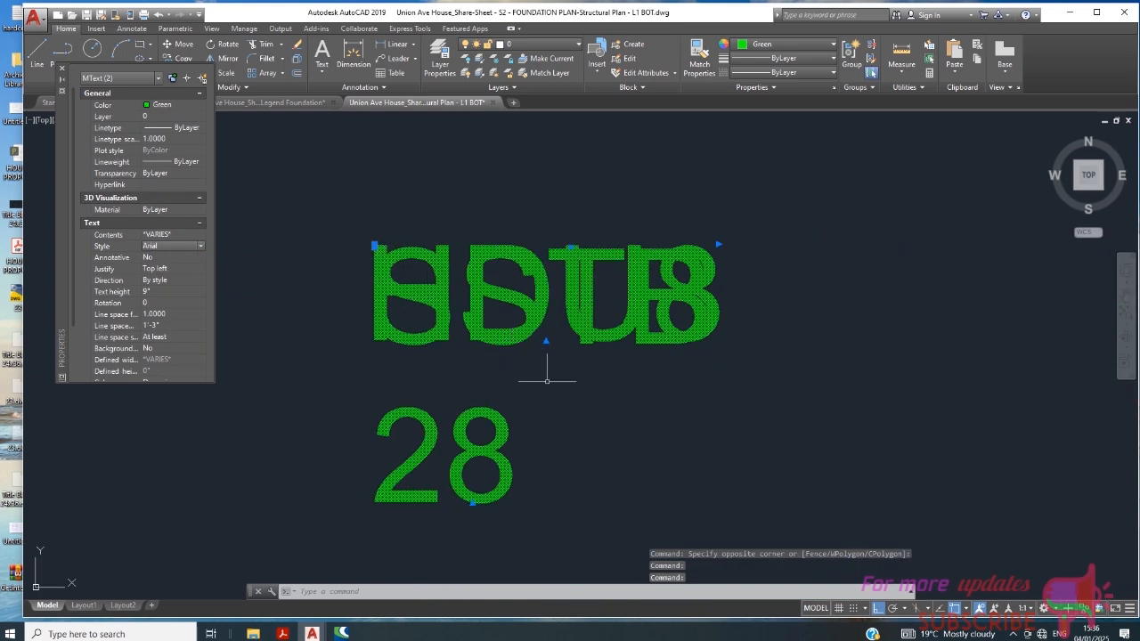
key(Escape)
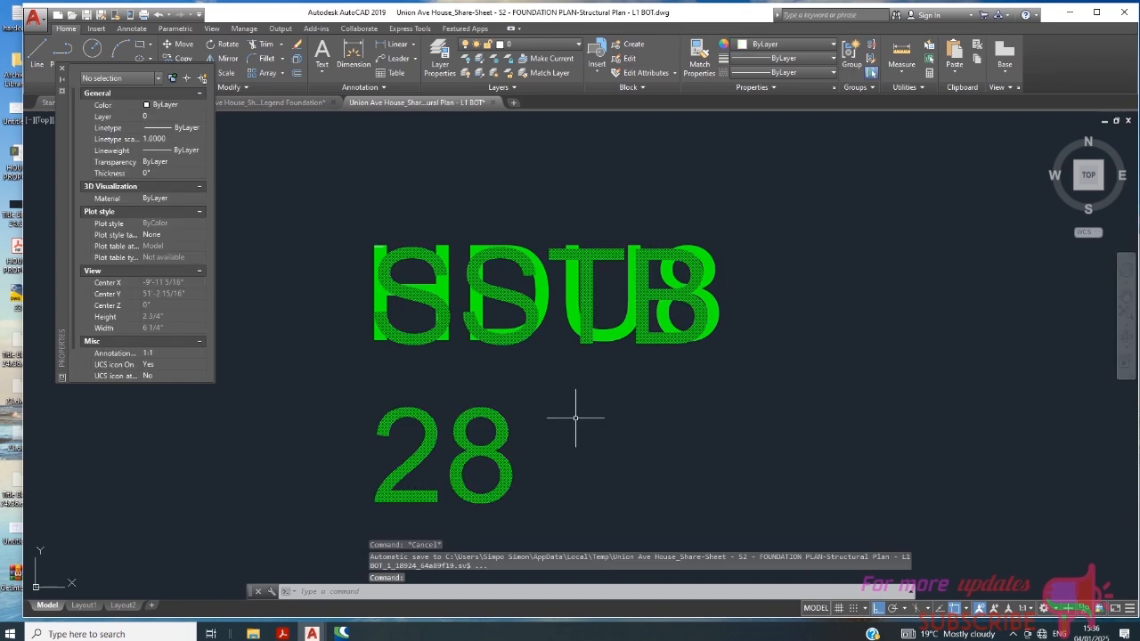
- Widen the SSTB 28 text frame to about 2'-11 3/4", just past the end of the HDU8 text
click(465, 447)
click(481, 462)
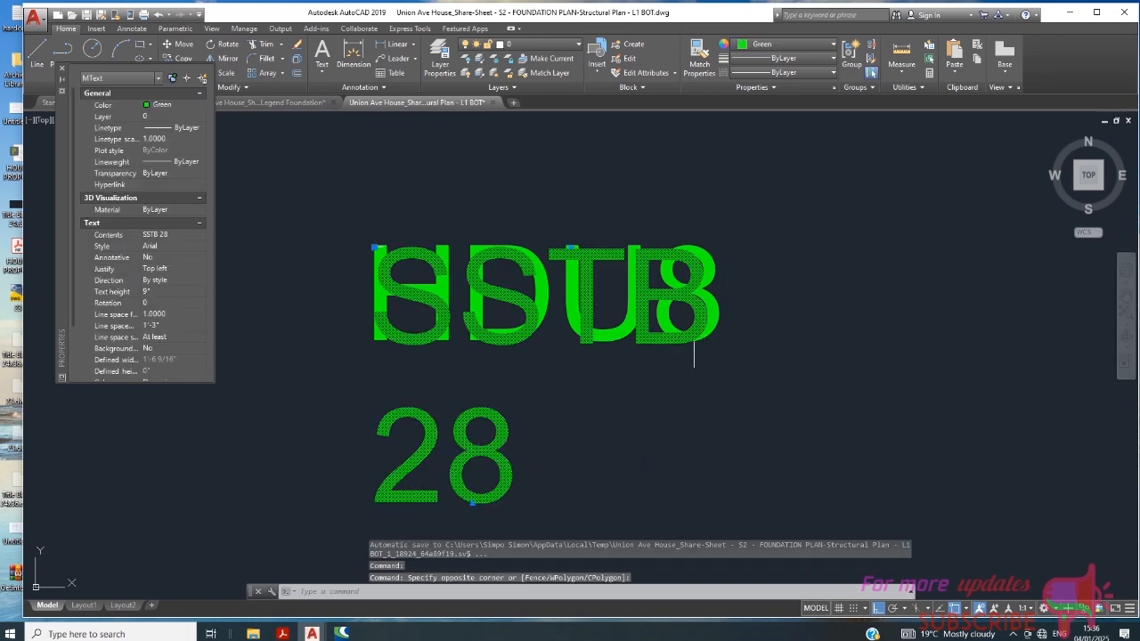
click(571, 247)
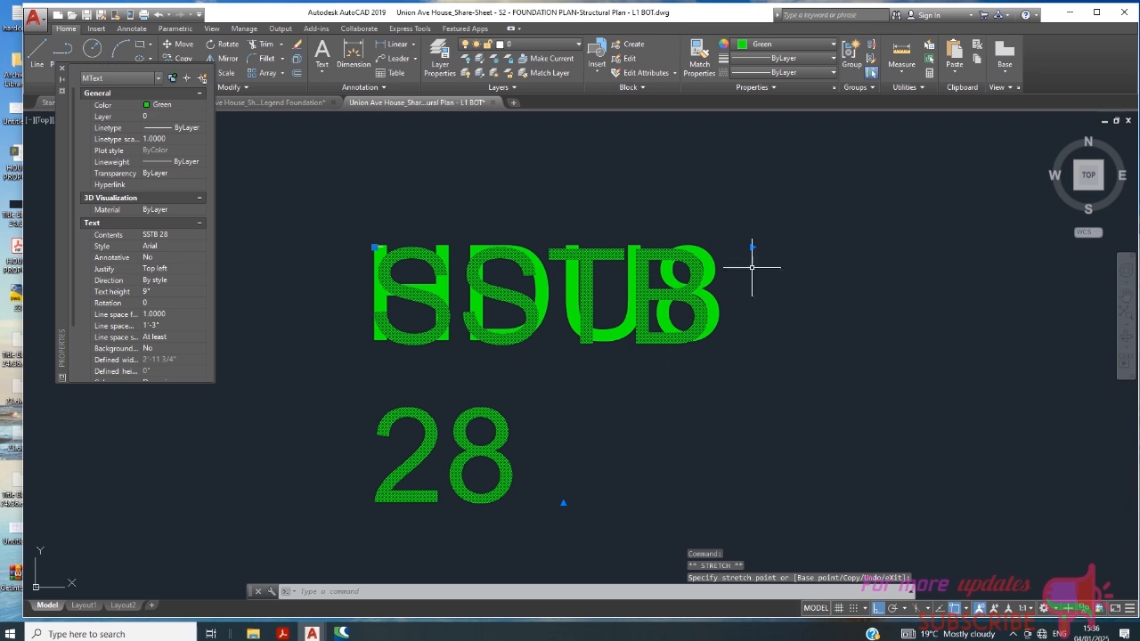
key(Escape)
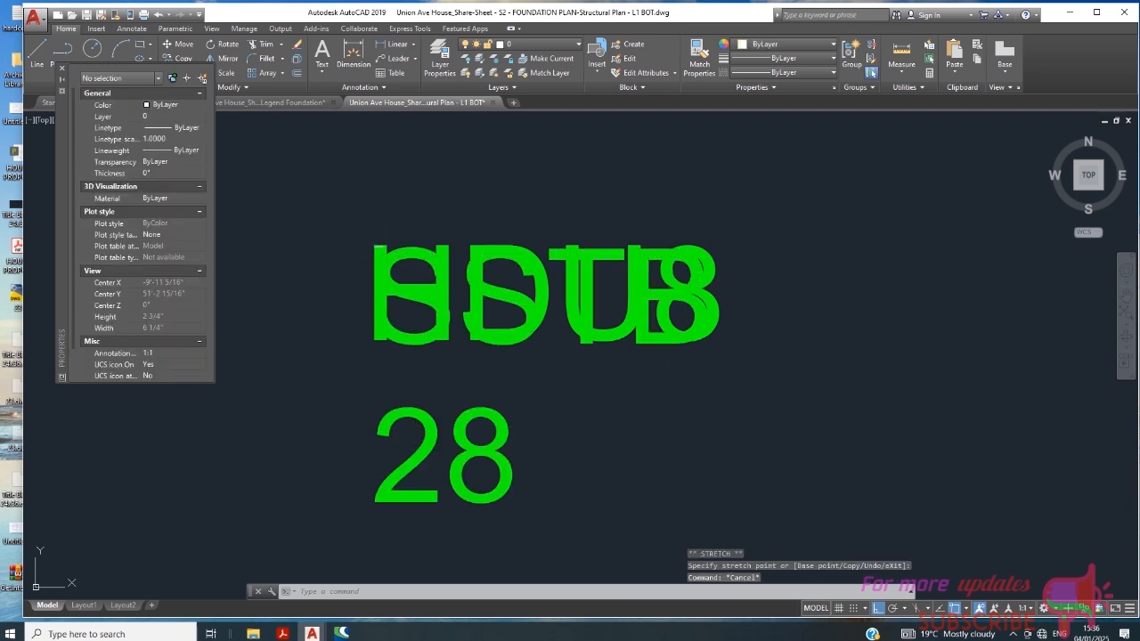
key(Escape)
- Move the overlapping HDU8 text straight up so it sits just above the SSTB 28 text
scroll(440, 314, down, 2)
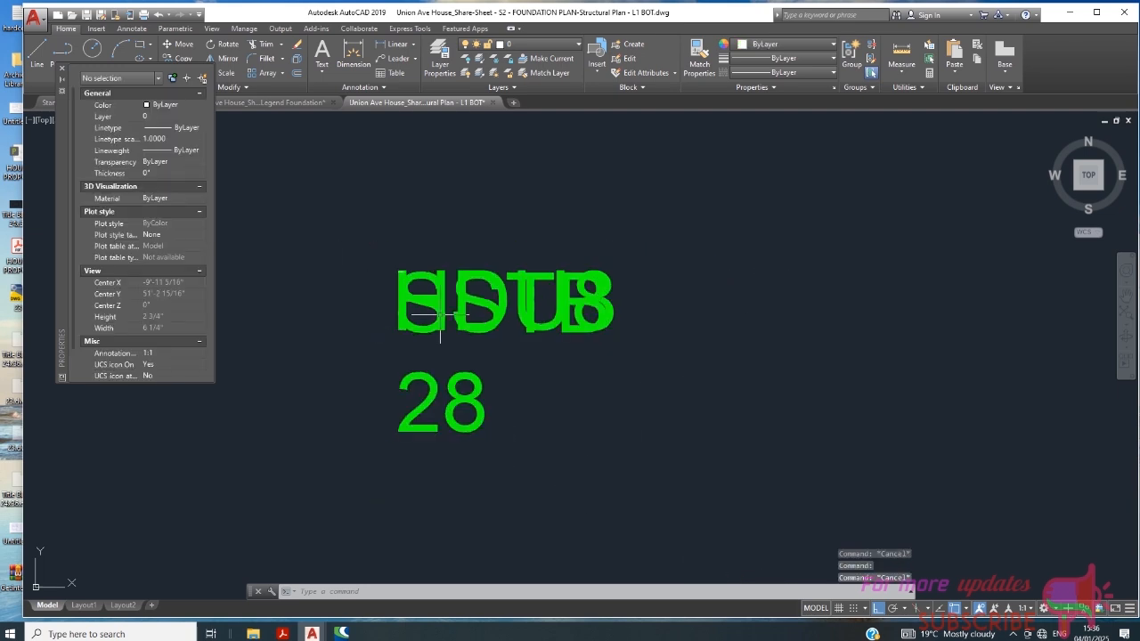
scroll(468, 298, up, 2)
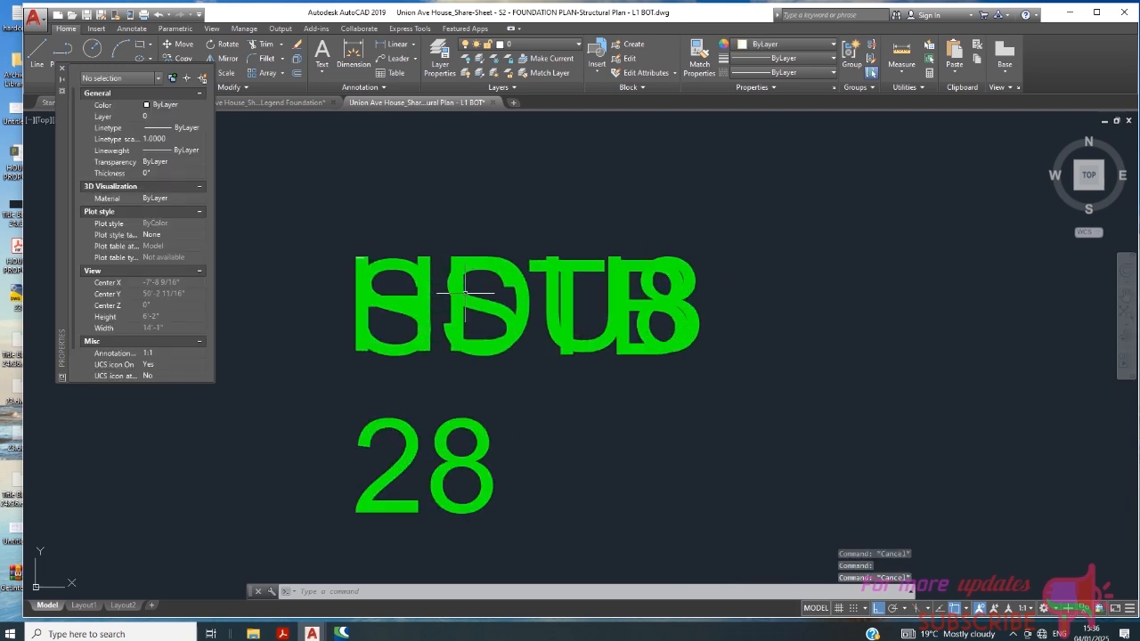
click(544, 328)
click(527, 351)
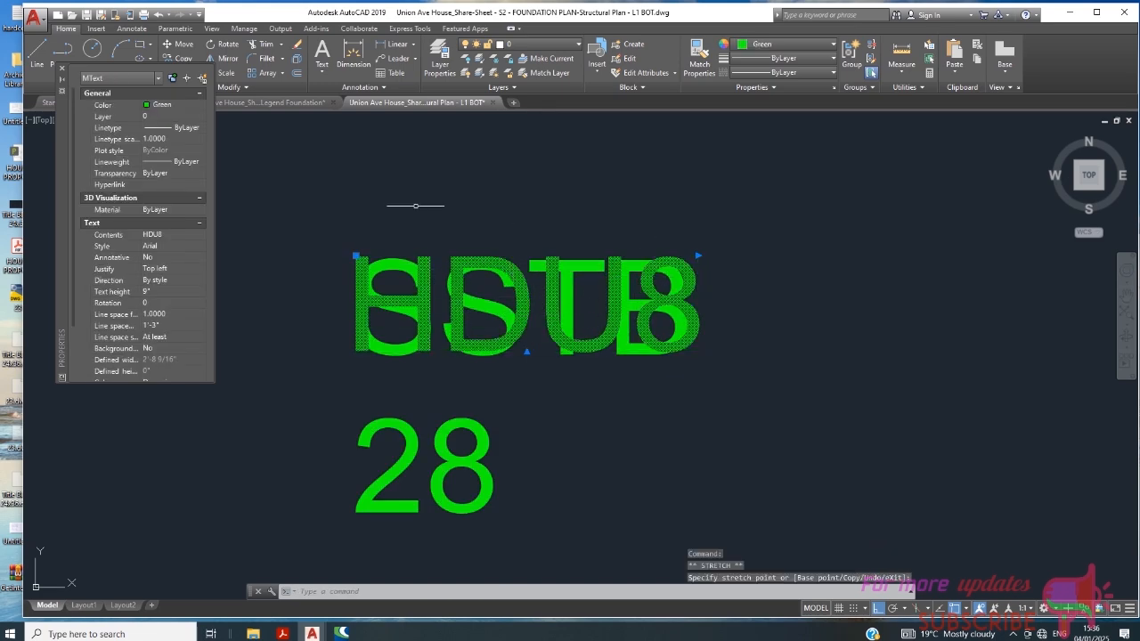
key(Escape)
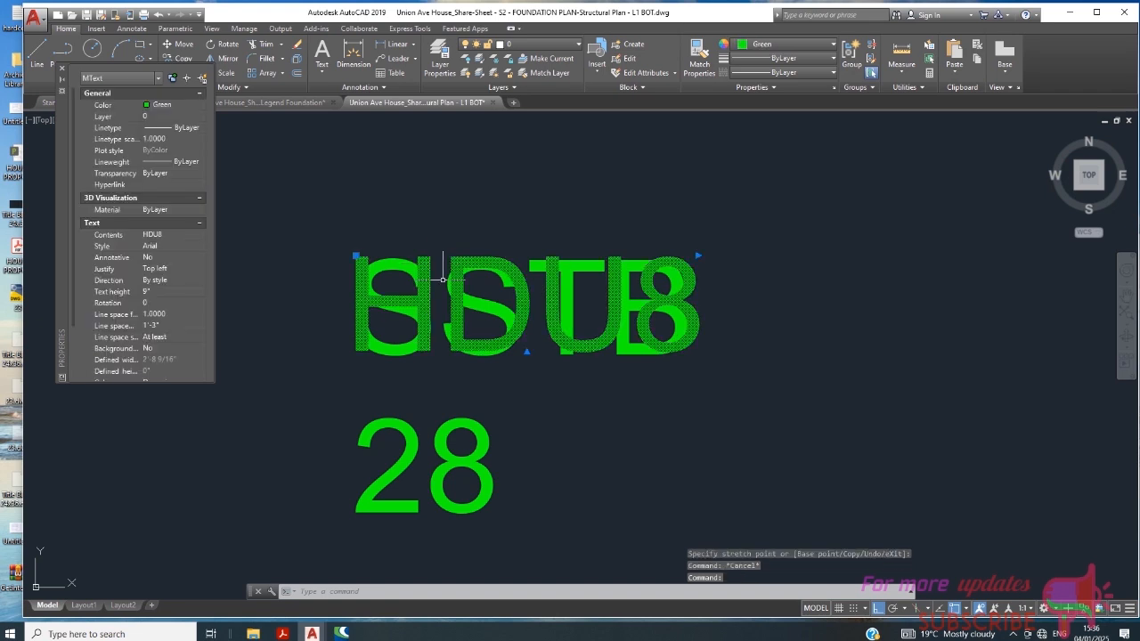
click(179, 44)
click(441, 334)
click(418, 209)
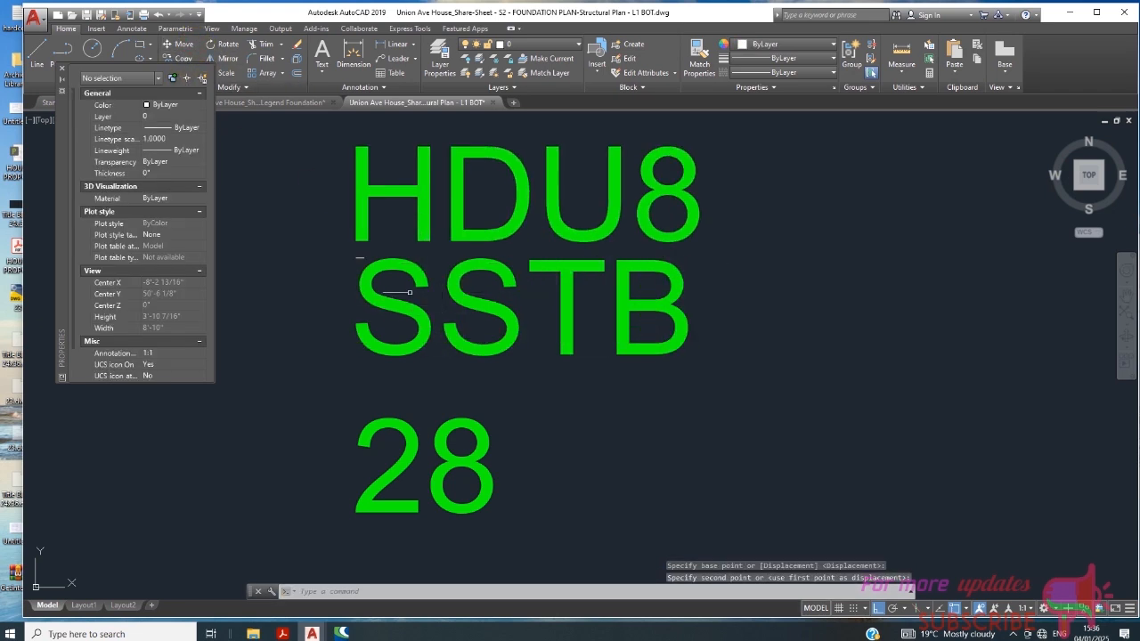
- Widen the SSTB 28 text frame to about 4'-9 11/16" so the text fits on one line
click(410, 314)
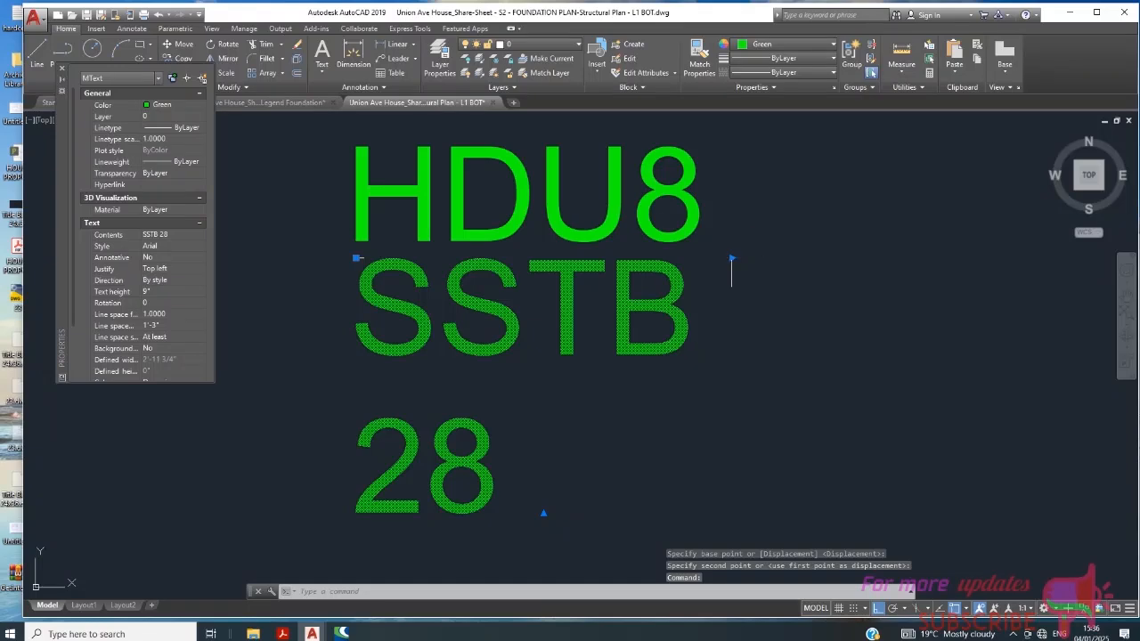
click(758, 257)
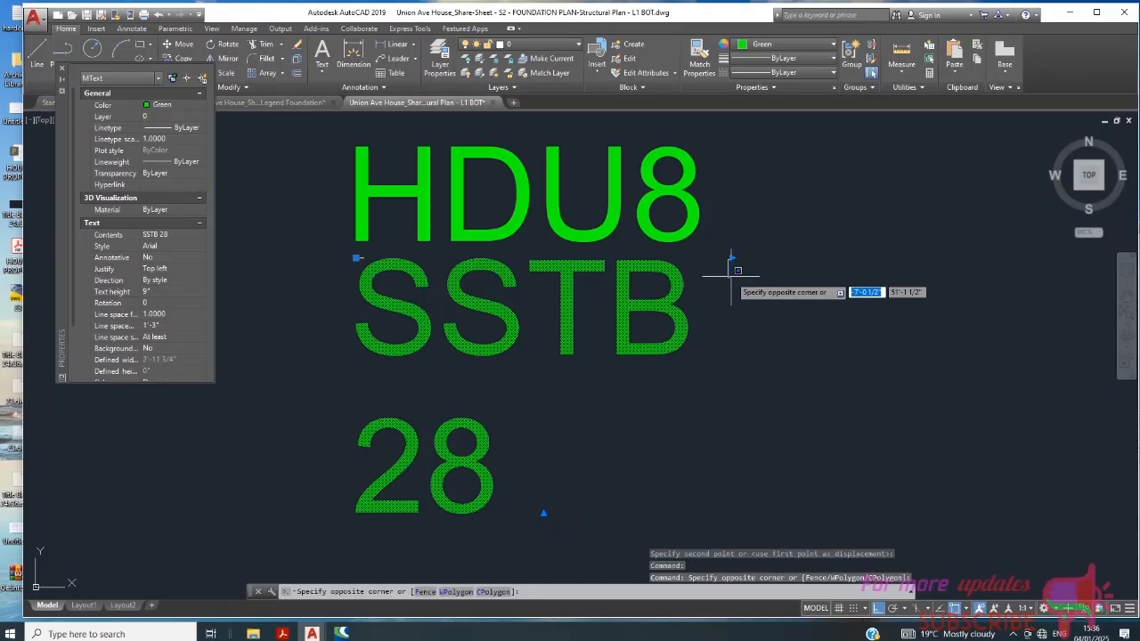
click(731, 259)
click(962, 254)
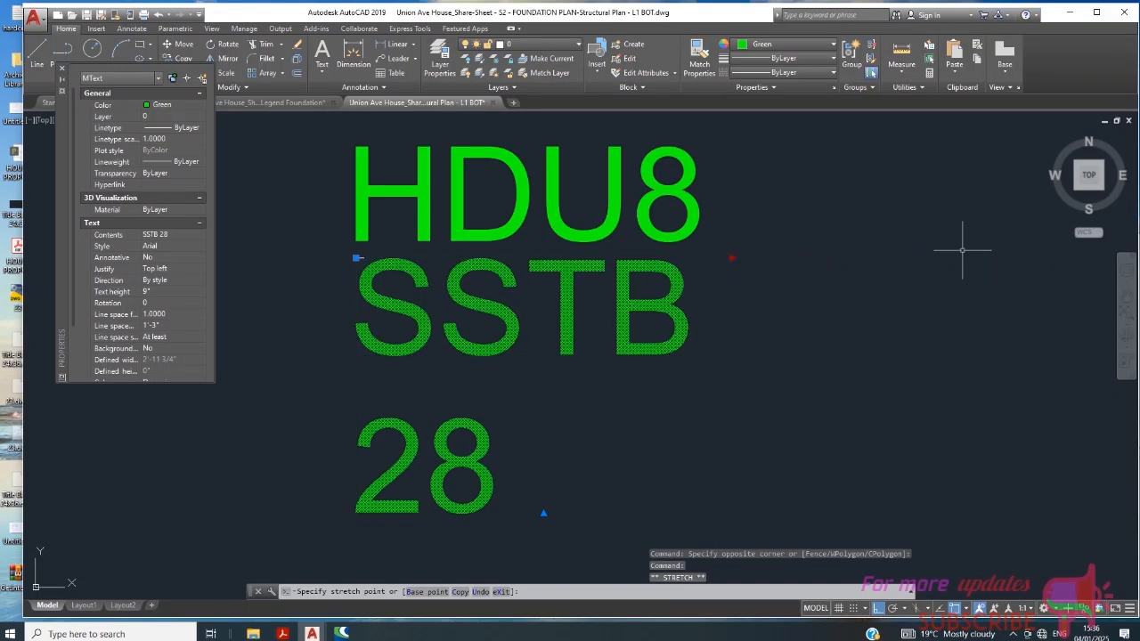
key(Escape)
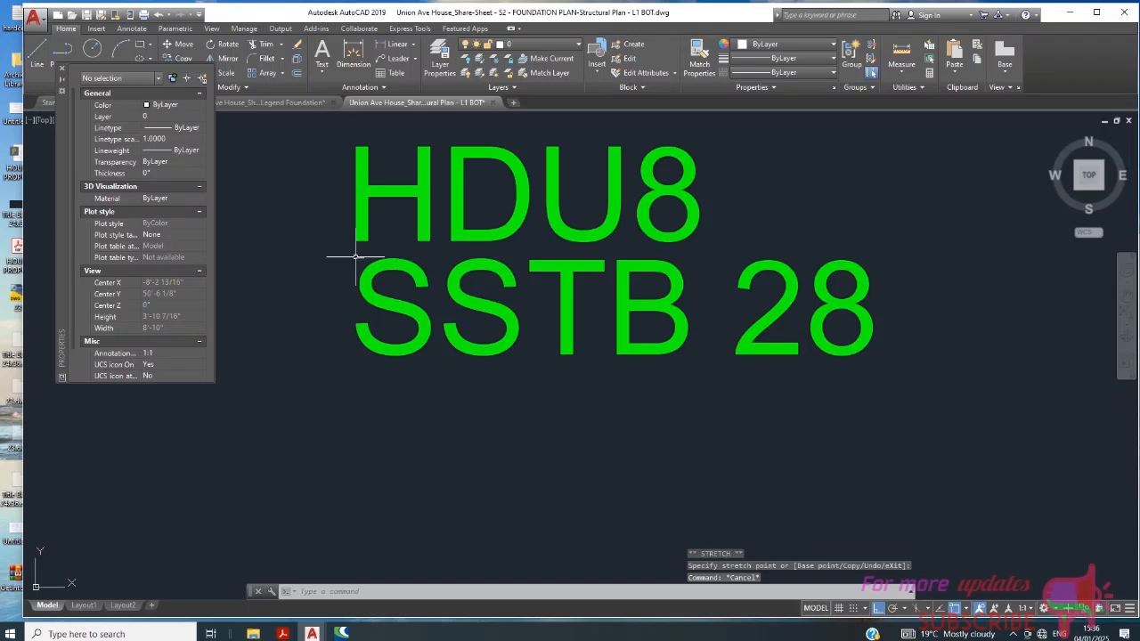
- Stretch the short horizontal line between the texts to about 4'-0 11/16", reaching the end of the SSTB 28 text
click(356, 258)
scroll(359, 259, up, 2)
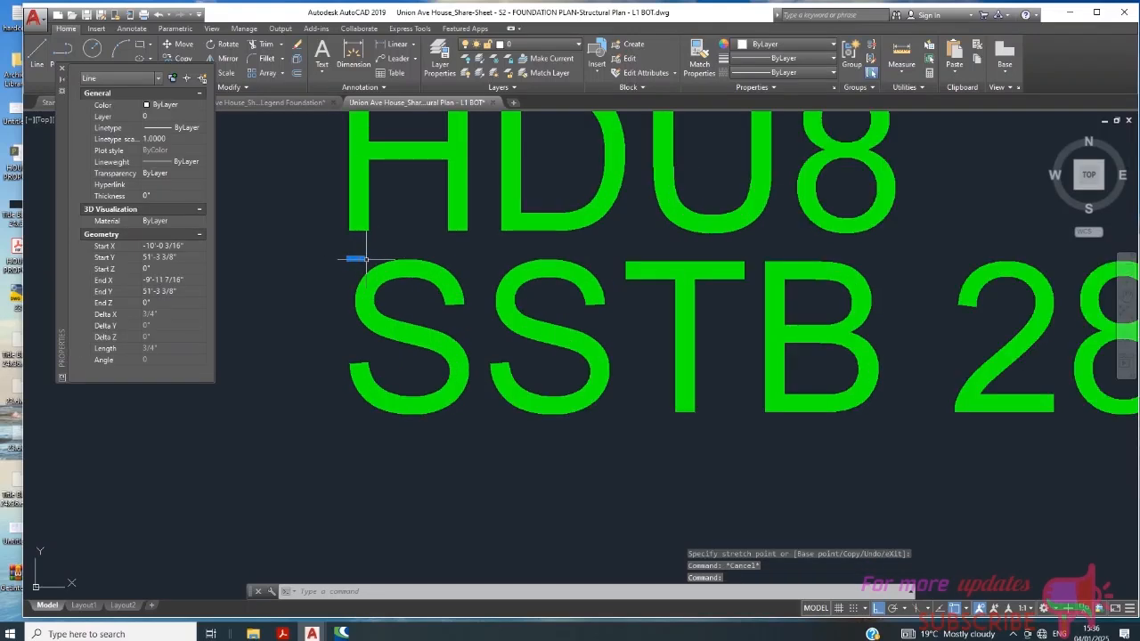
click(366, 259)
click(362, 258)
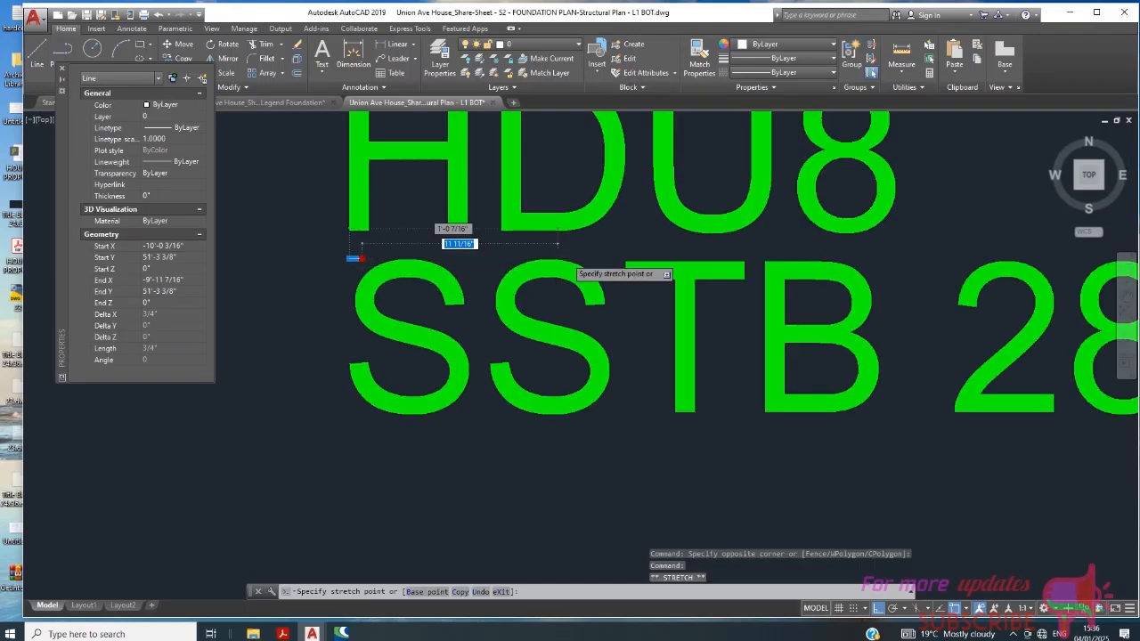
scroll(563, 256, down, 5)
scroll(671, 250, up, 2)
scroll(671, 250, up, 2)
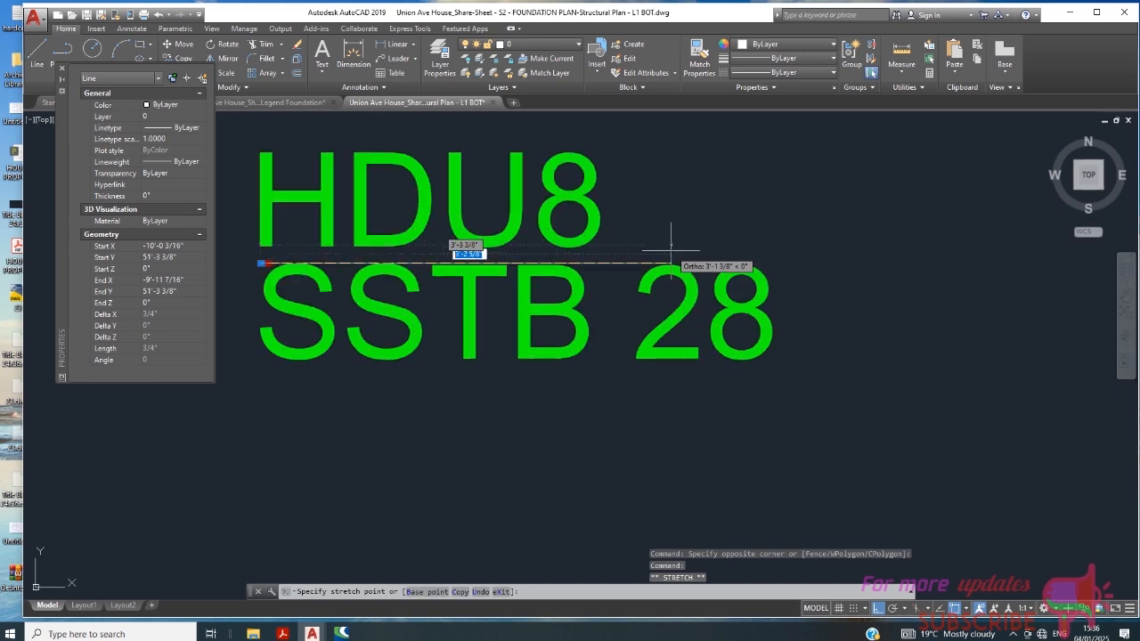
click(768, 262)
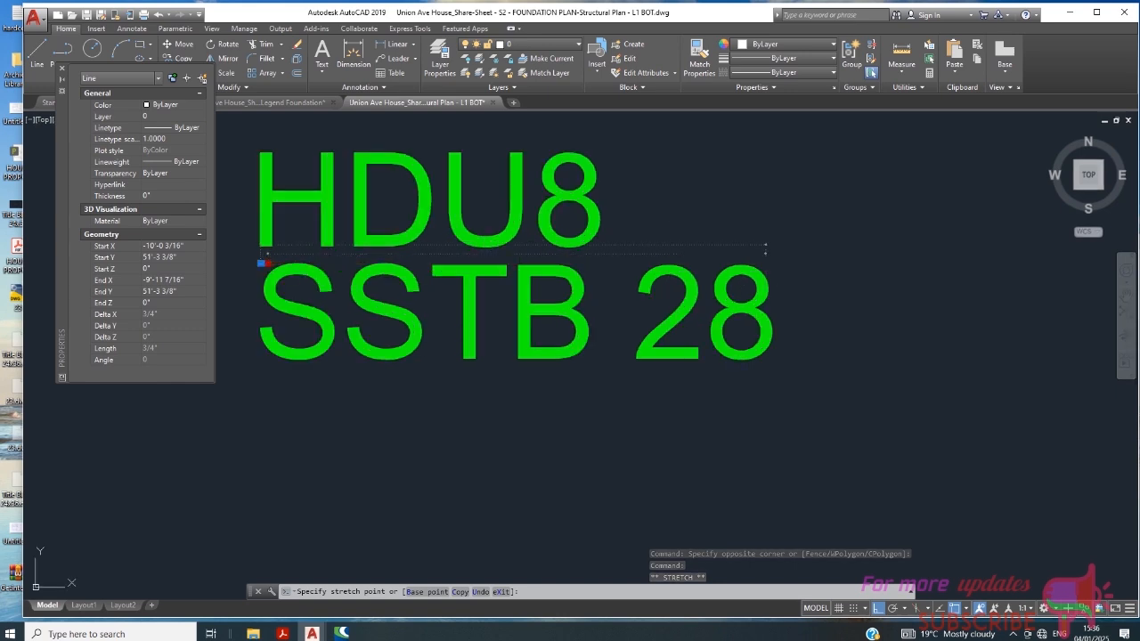
key(Escape)
- Set the separator line's length to about 2'-9 9/16" by pulling its right endpoint to just past the HDU8 text
scroll(779, 286, down, 2)
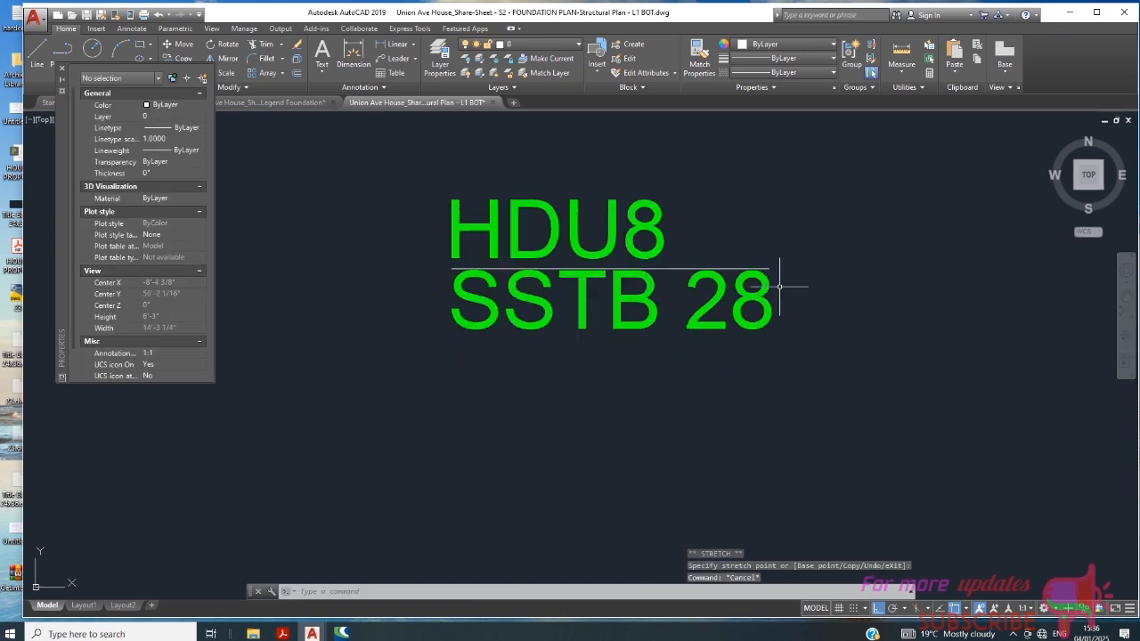
scroll(705, 270, up, 2)
click(809, 268)
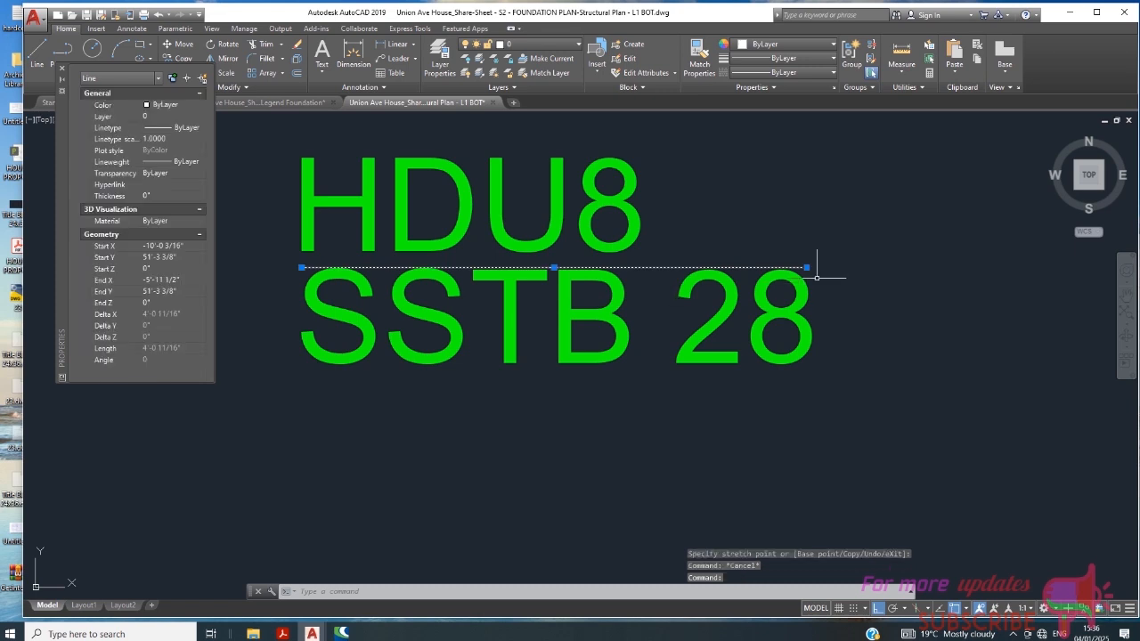
click(807, 267)
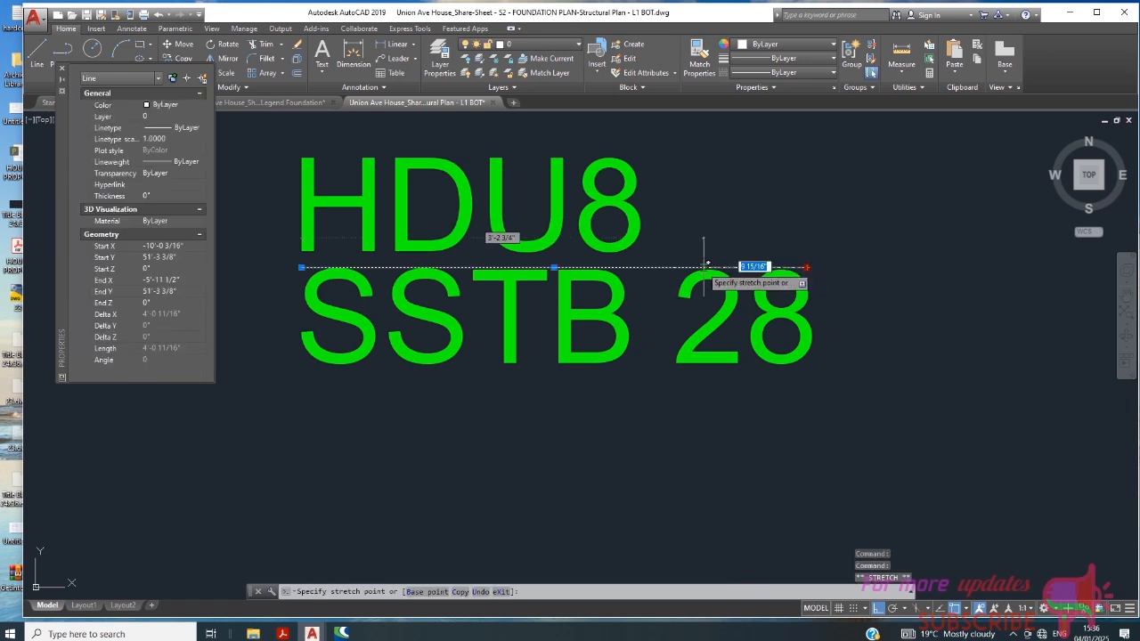
click(649, 266)
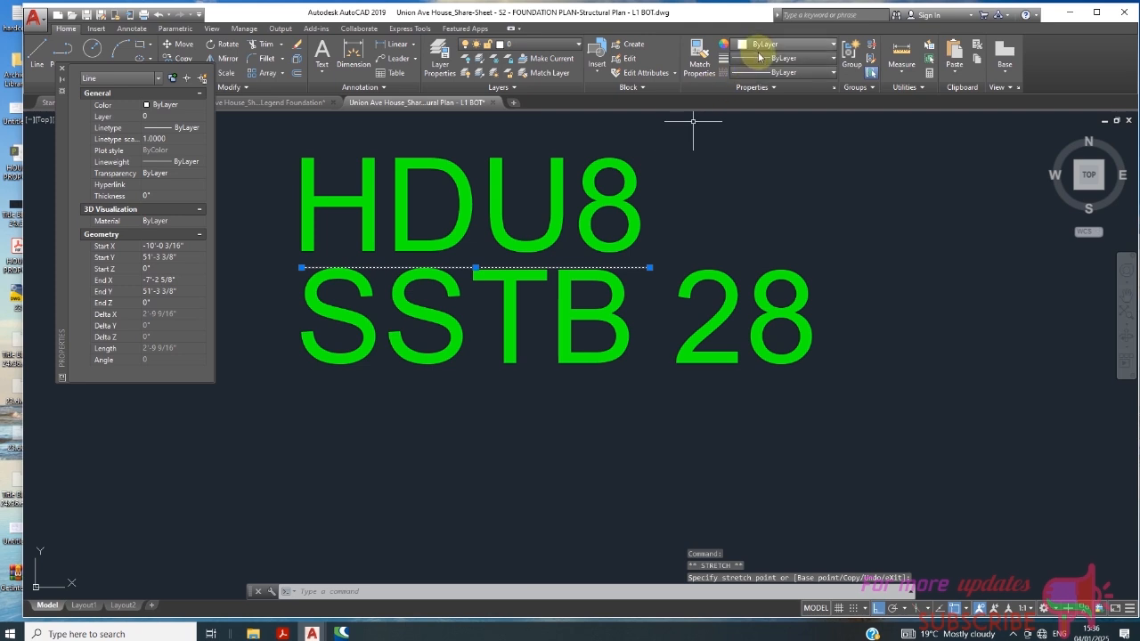
- Set the separator line's lineweight to 0.30 mm and its color to Green
click(781, 72)
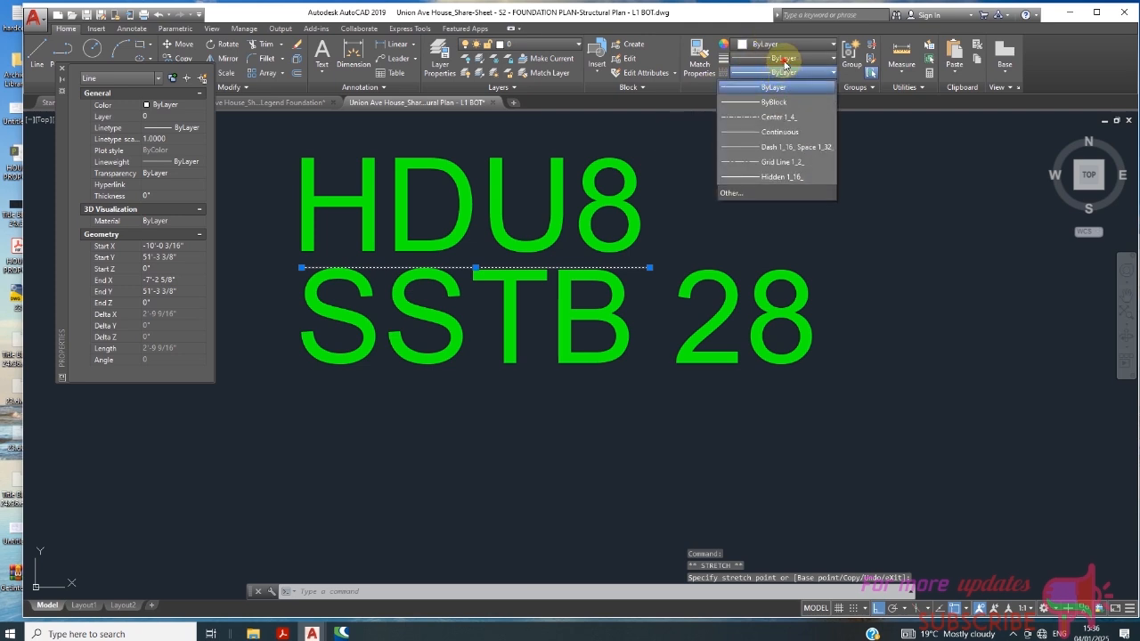
click(784, 62)
click(784, 72)
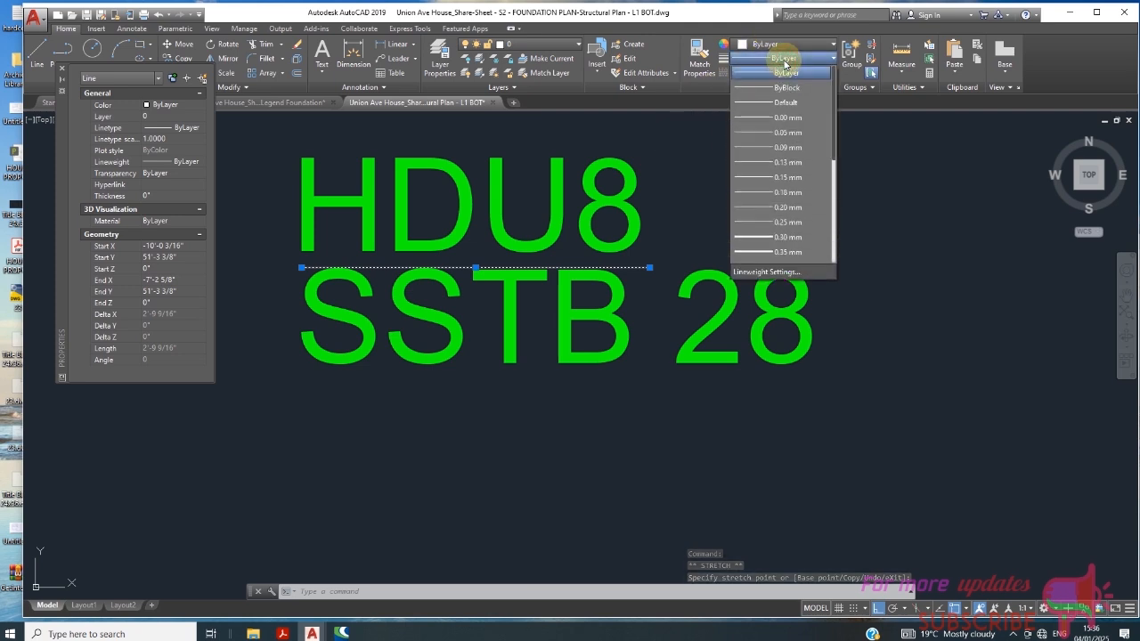
click(788, 238)
click(759, 44)
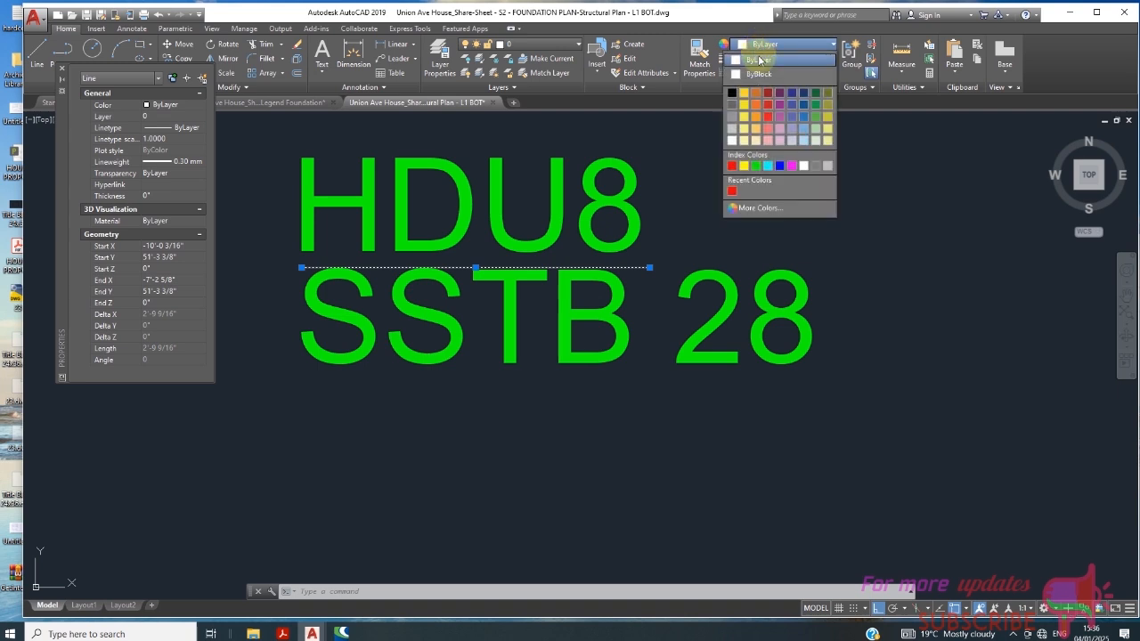
click(757, 167)
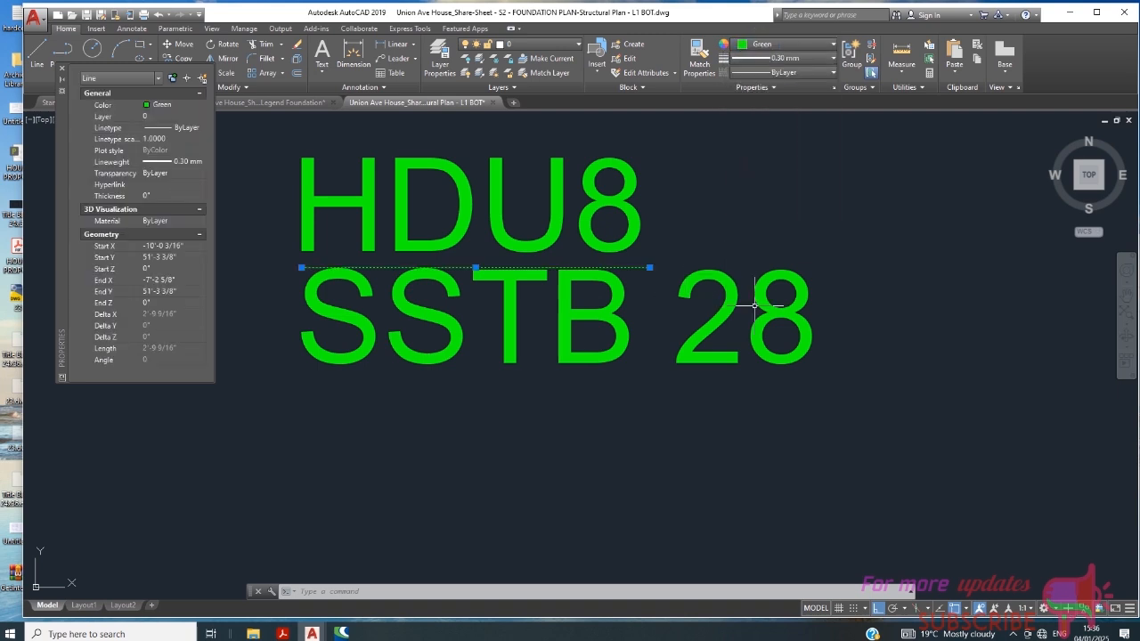
key(Escape)
- Scale the SSTB 28 text by reference from the line's left endpoint so its width matches the separator line
click(834, 302)
click(642, 366)
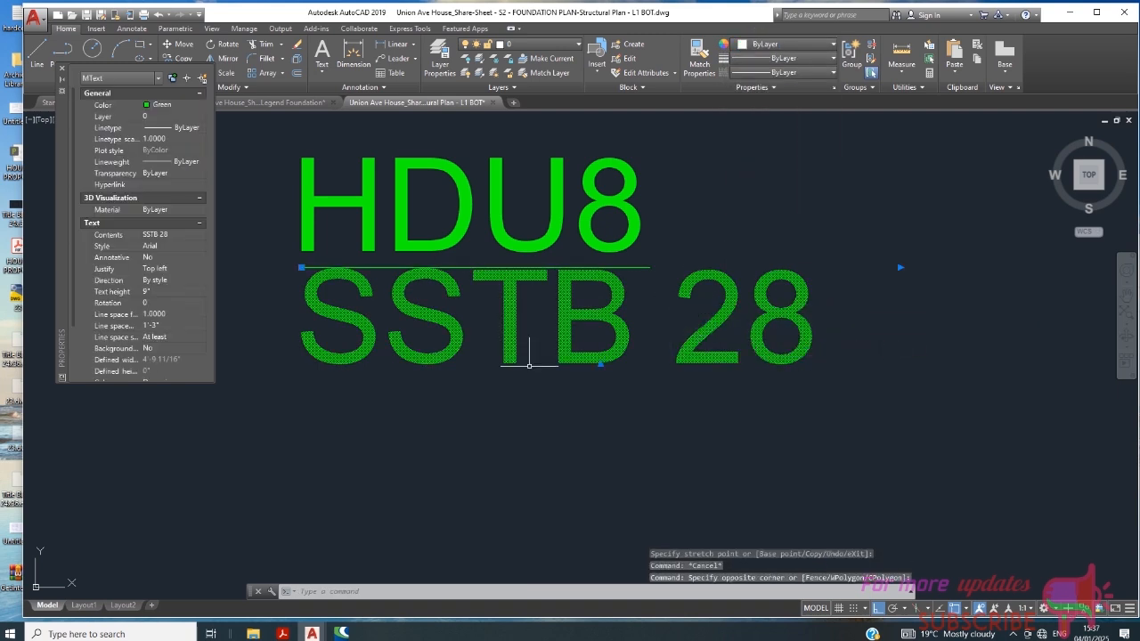
click(218, 72)
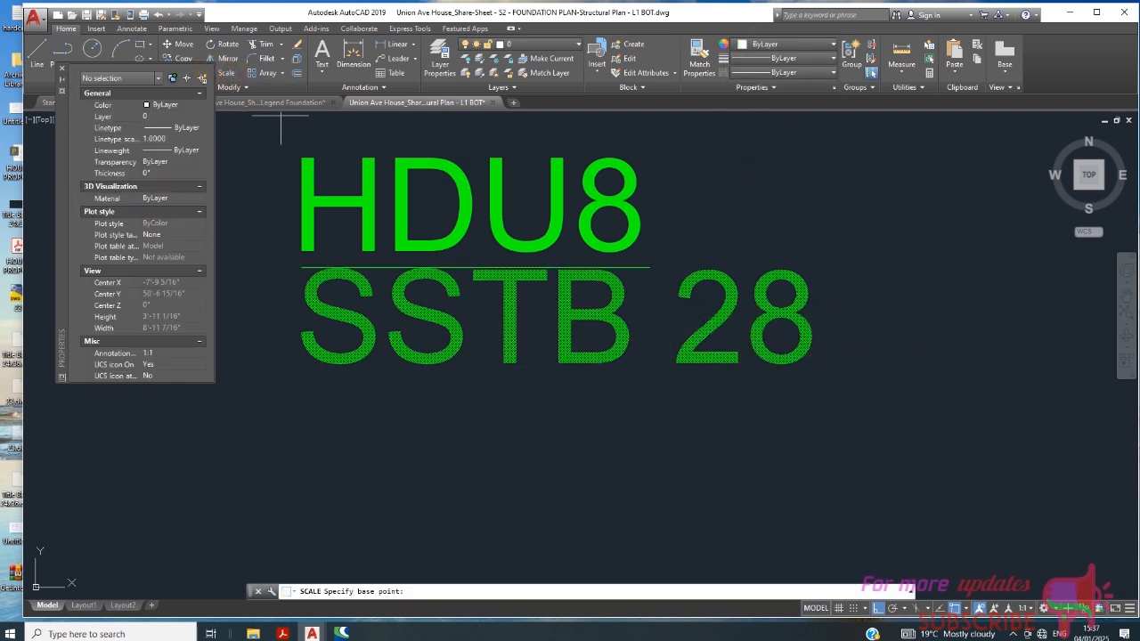
click(301, 267)
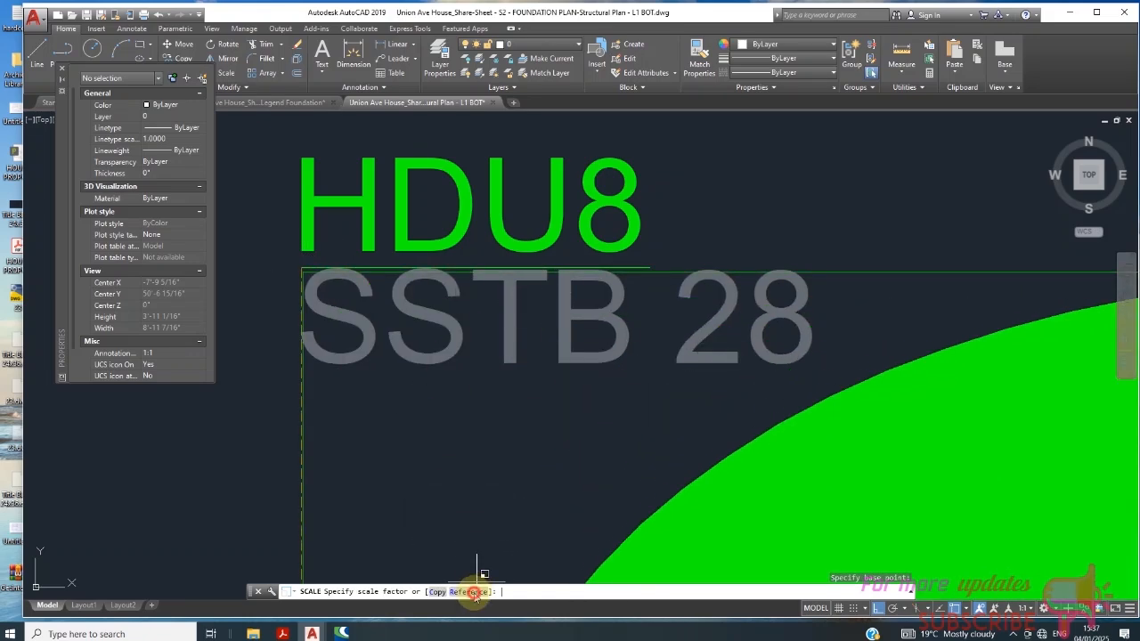
click(470, 592)
click(301, 267)
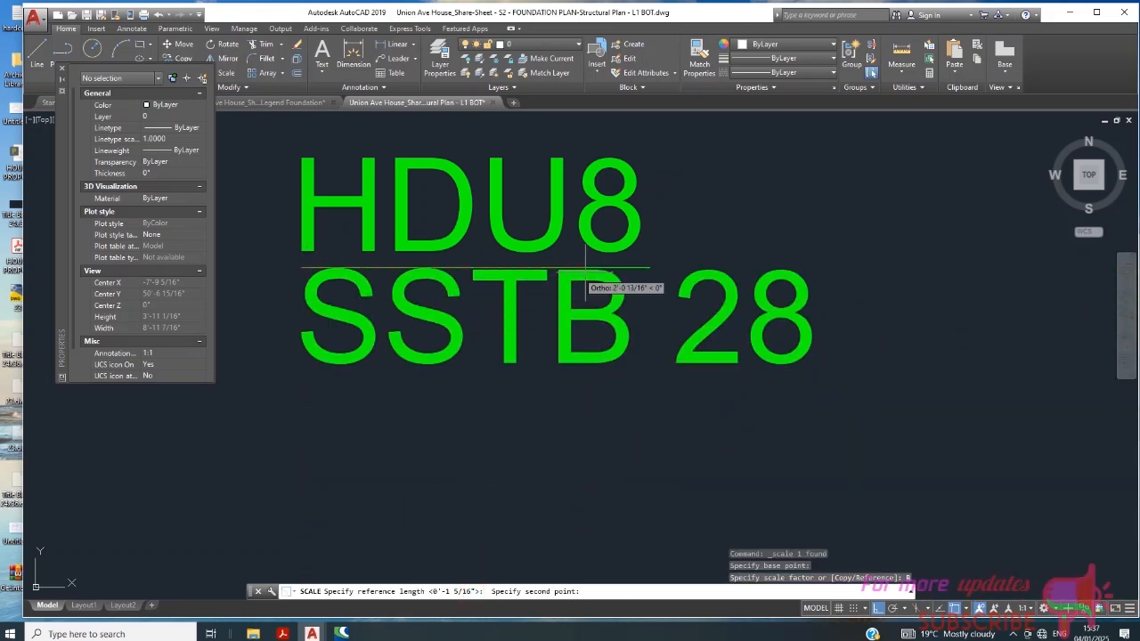
click(806, 265)
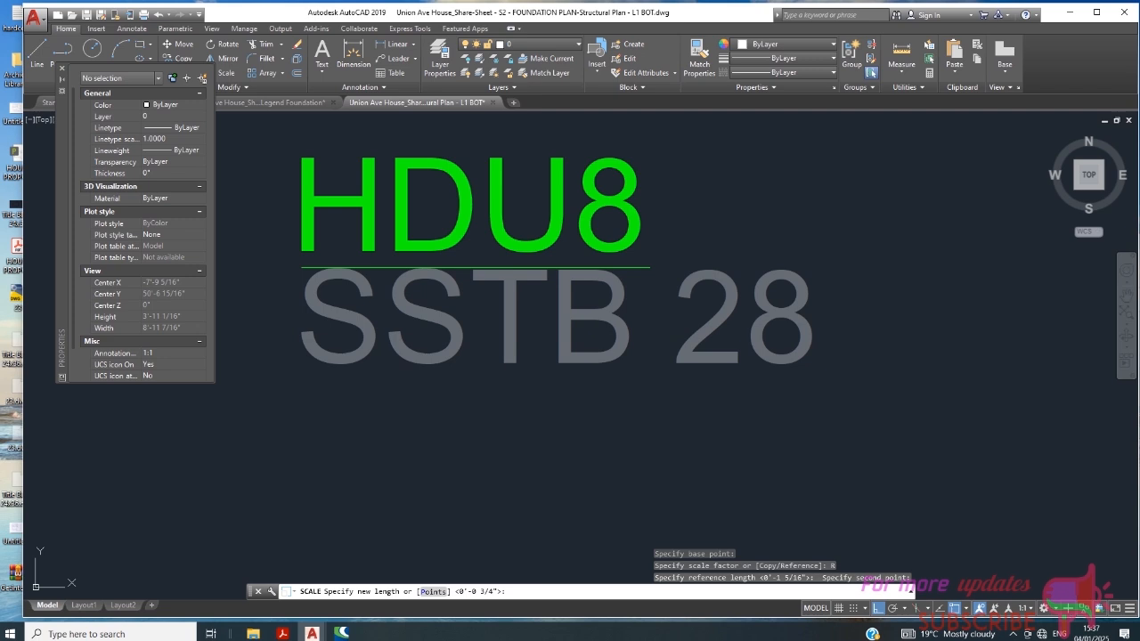
click(650, 267)
scroll(485, 332, down, 2)
scroll(493, 313, up, 2)
- Move the SSTB 28 text slightly down to leave a gap below the separator line
click(471, 326)
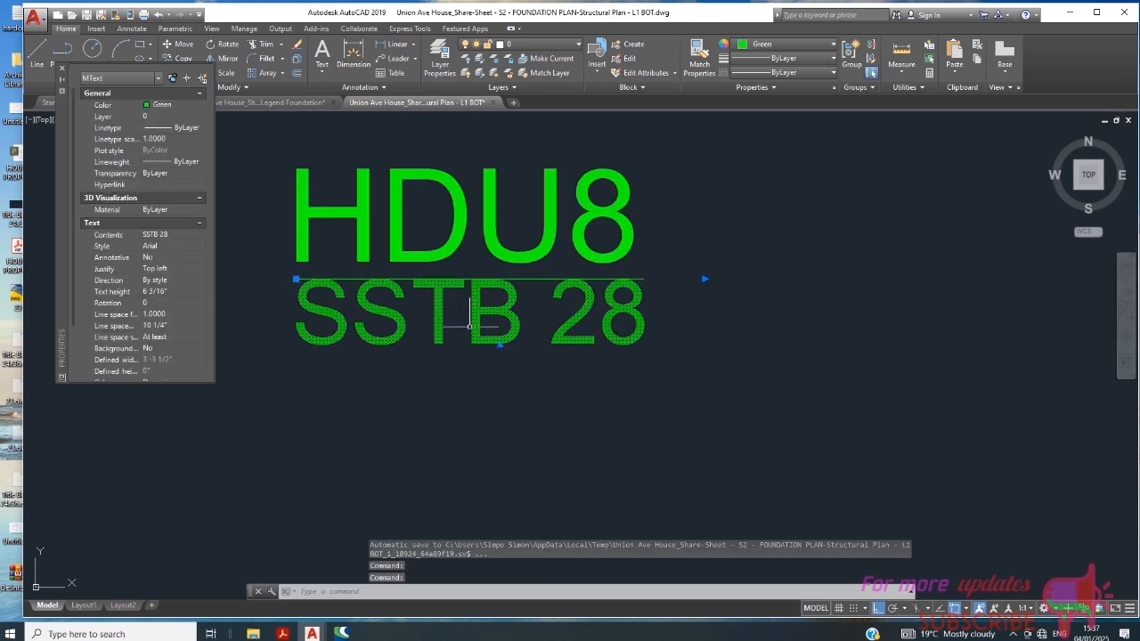
click(183, 43)
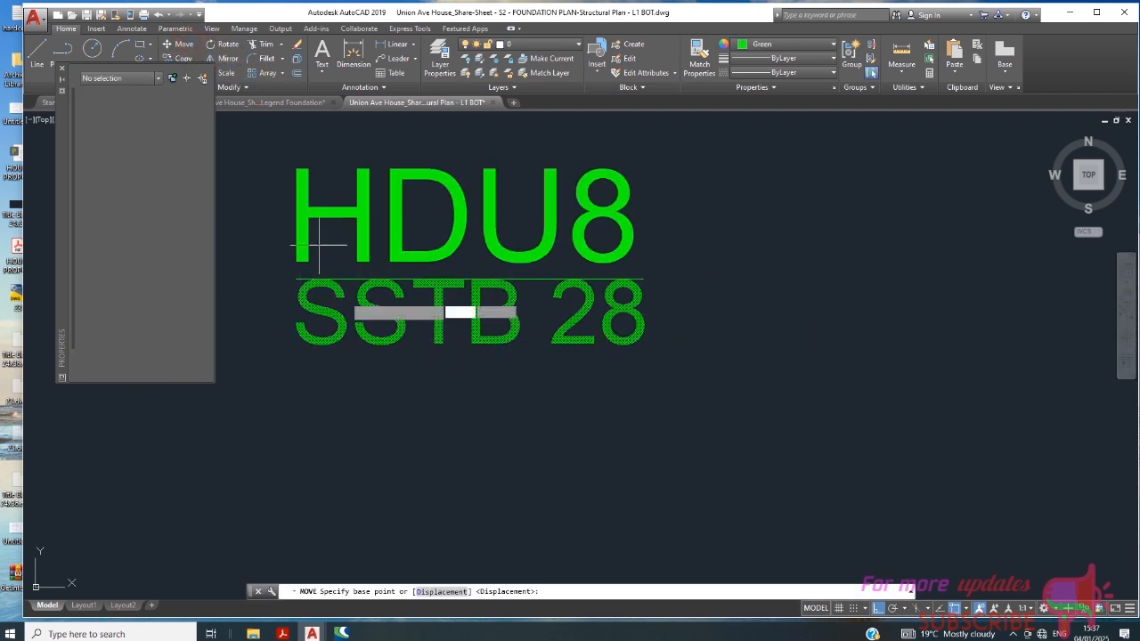
click(356, 303)
click(354, 319)
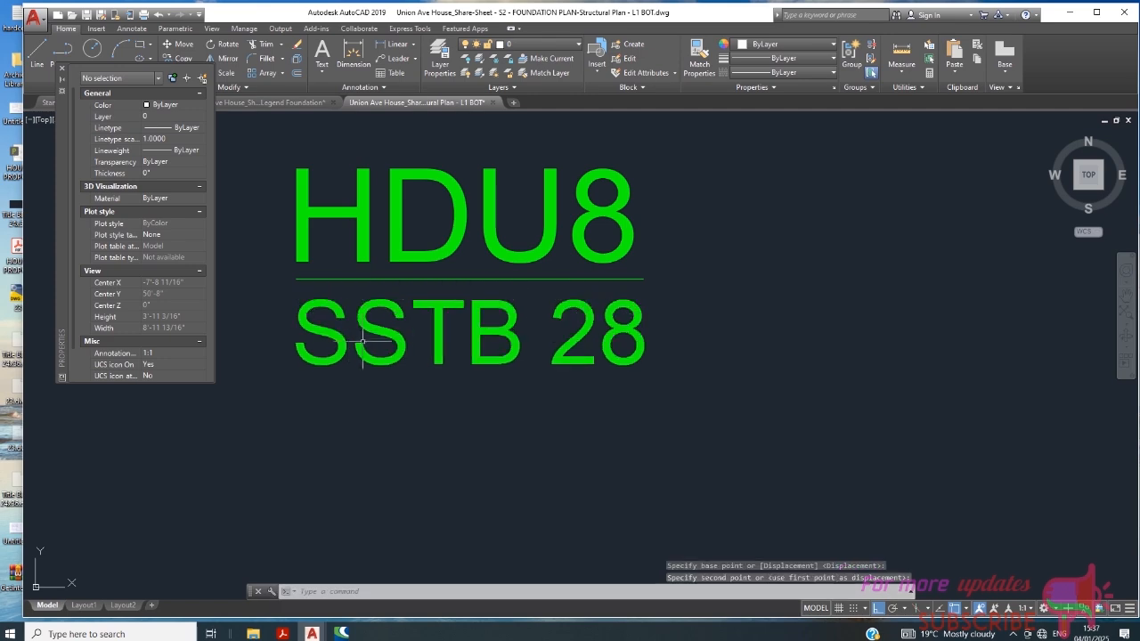
- Draw a rectangular frame about 1'-8" high around the HDU8 text, the separator line and the SSTB 28 text
scroll(427, 312, down, 5)
scroll(497, 283, down, 2)
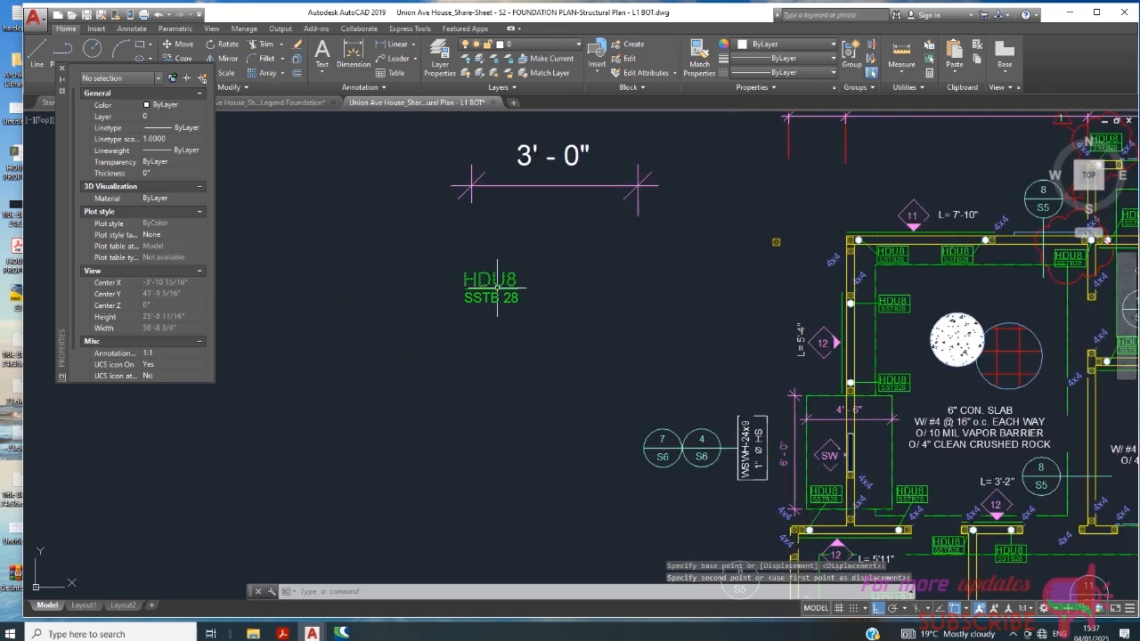
scroll(904, 383, up, 8)
scroll(898, 389, down, 5)
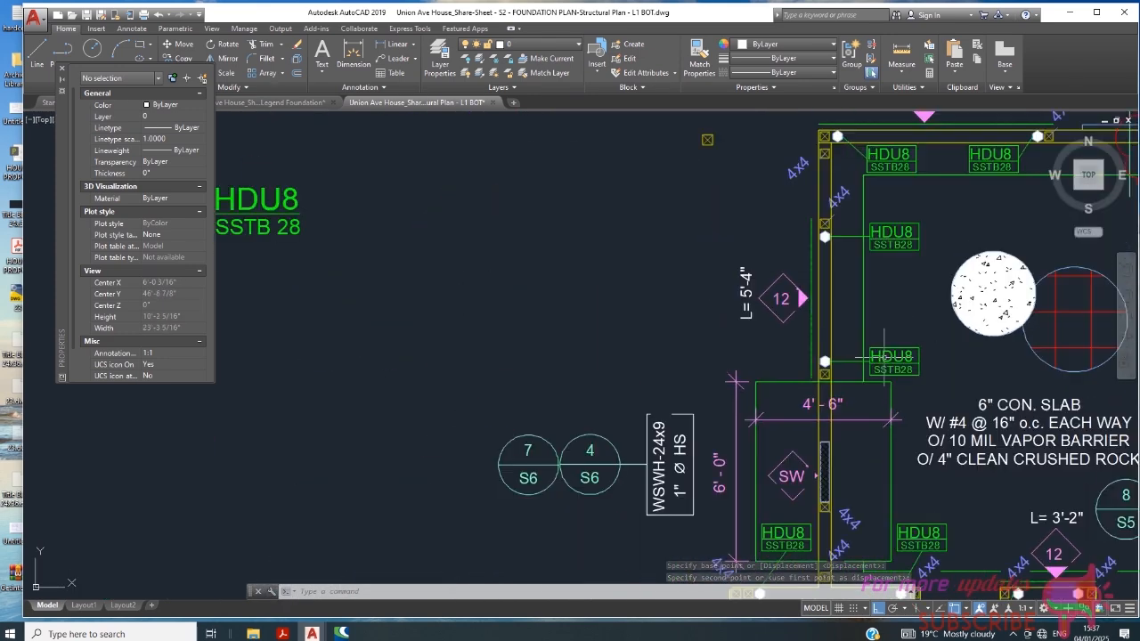
scroll(373, 272, down, 2)
key(Escape)
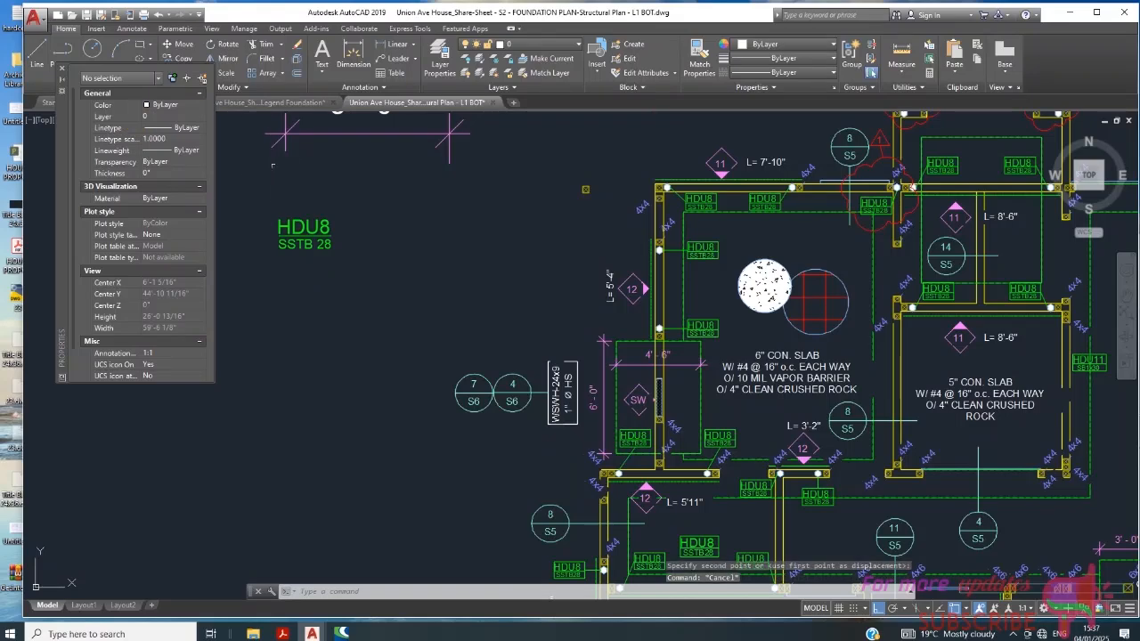
click(61, 68)
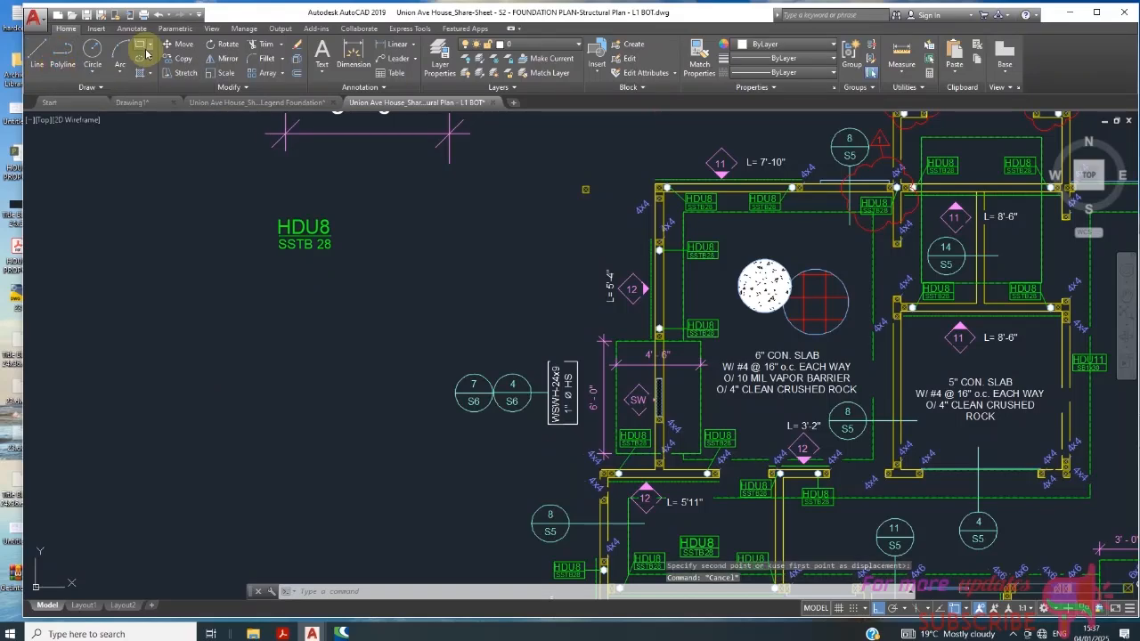
click(140, 43)
scroll(287, 261, up, 6)
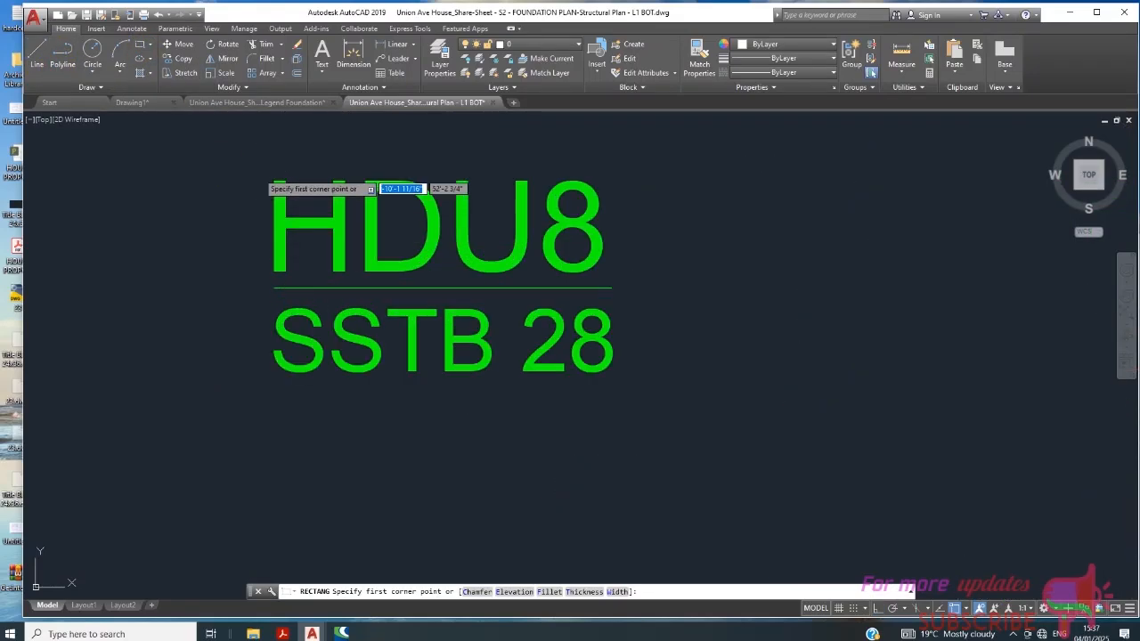
click(258, 173)
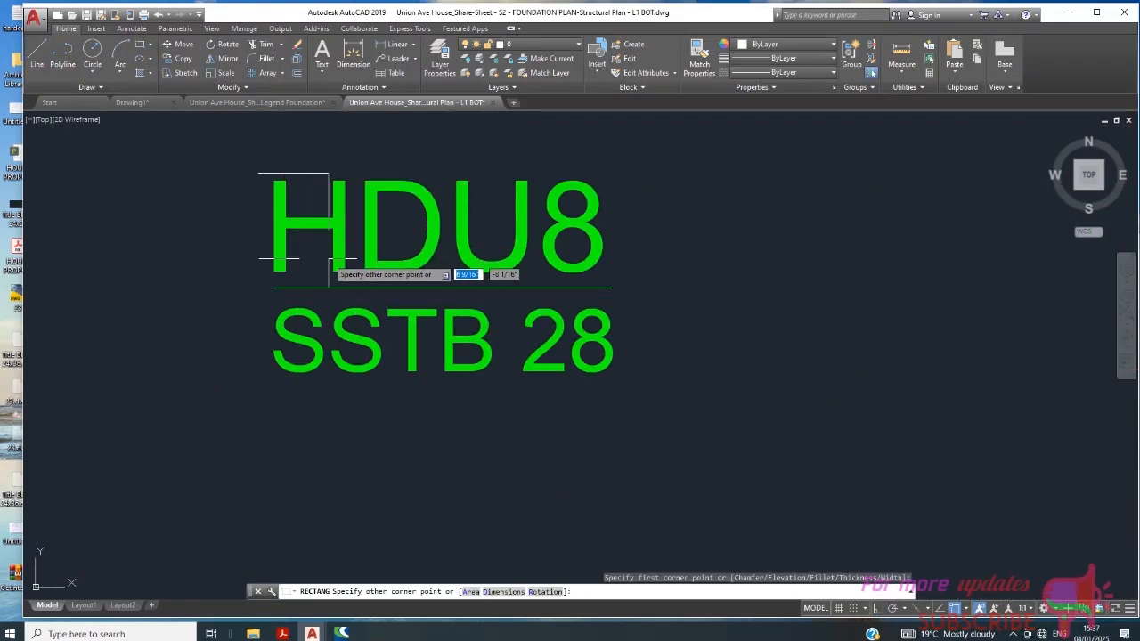
click(619, 379)
- Stretch the frame's right edge inward to the right end of the separator line
scroll(628, 285, up, 4)
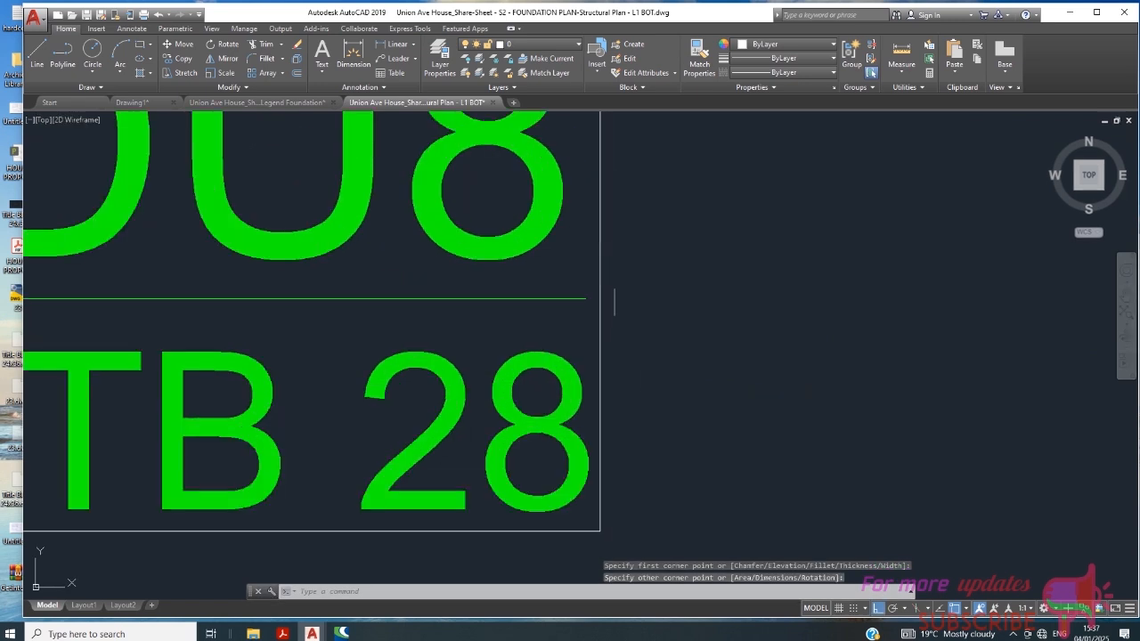
click(602, 297)
scroll(601, 294, up, 2)
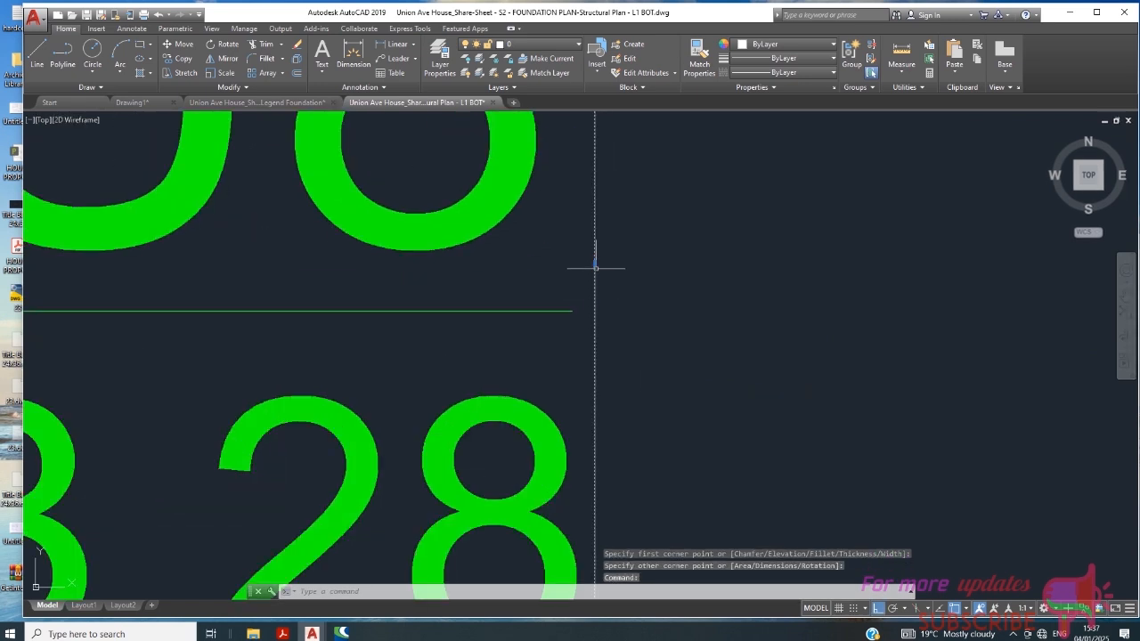
click(595, 260)
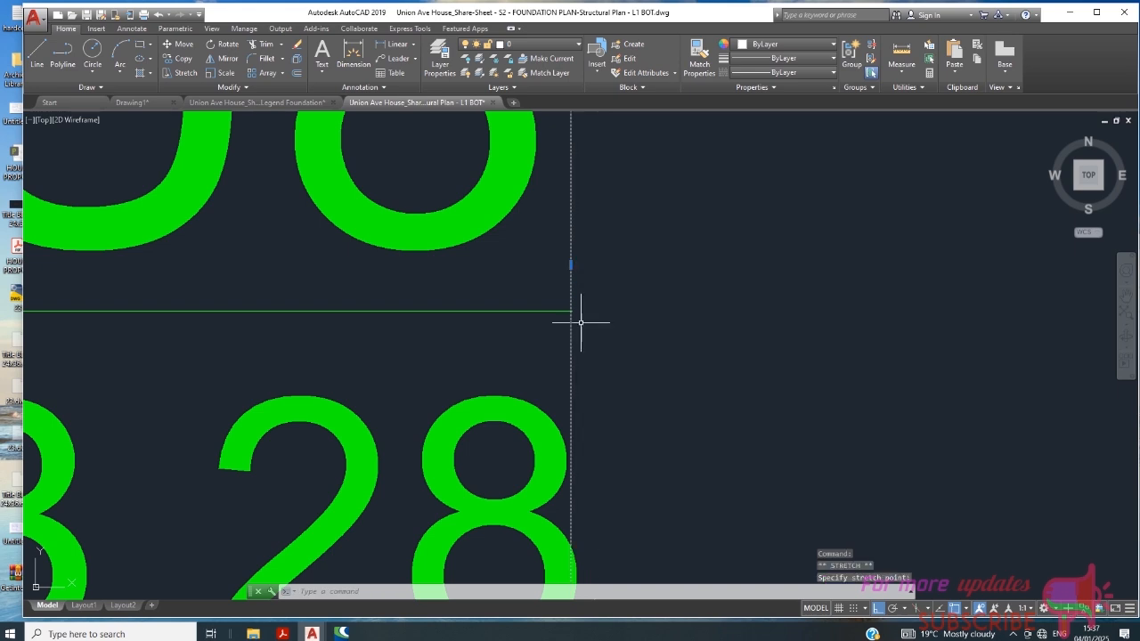
- Trim the end of the separator line that projects past the frame's right edge
scroll(577, 321, up, 8)
click(266, 44)
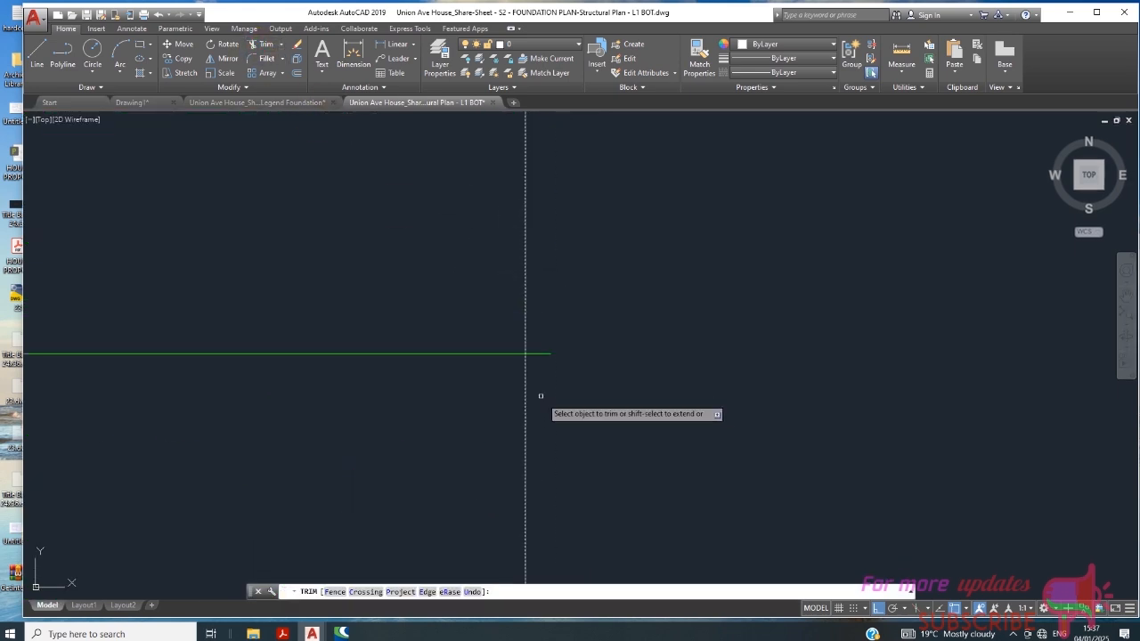
click(539, 354)
middle_drag(545, 357, 613, 329)
right_click(612, 312)
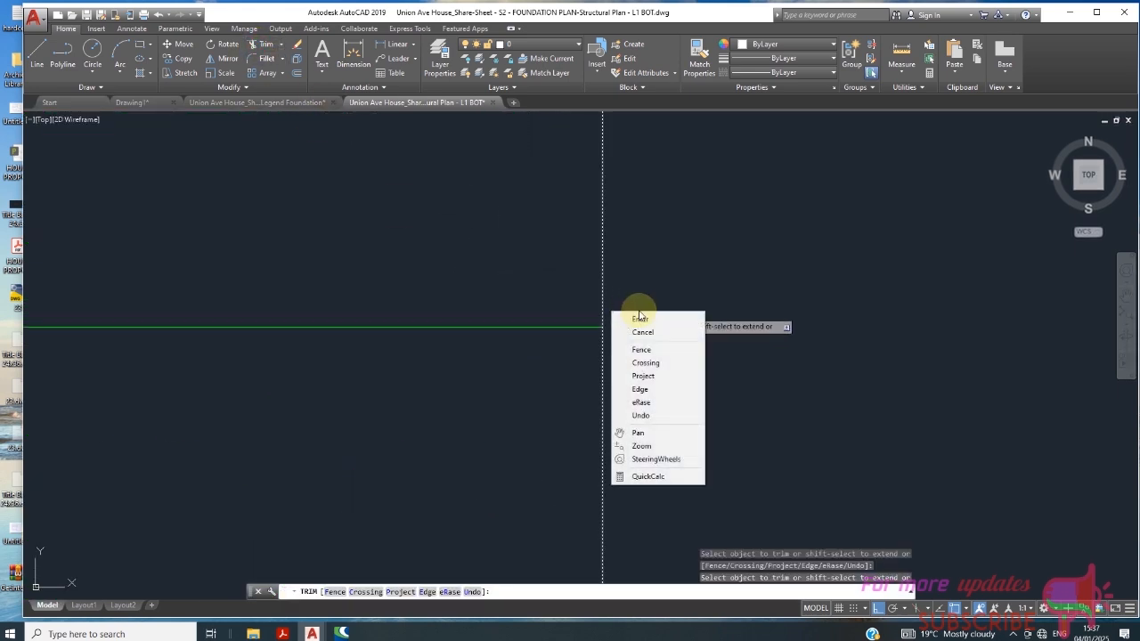
- Set both the current drawing color and the rectangular frame's color to Green
click(751, 44)
click(751, 45)
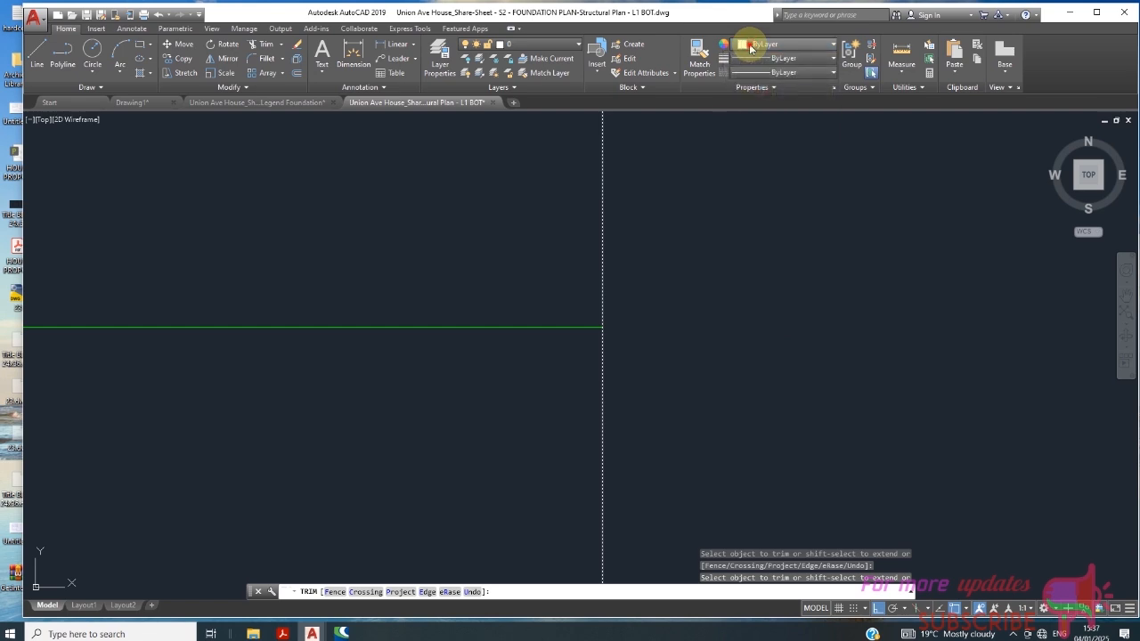
click(750, 44)
click(756, 166)
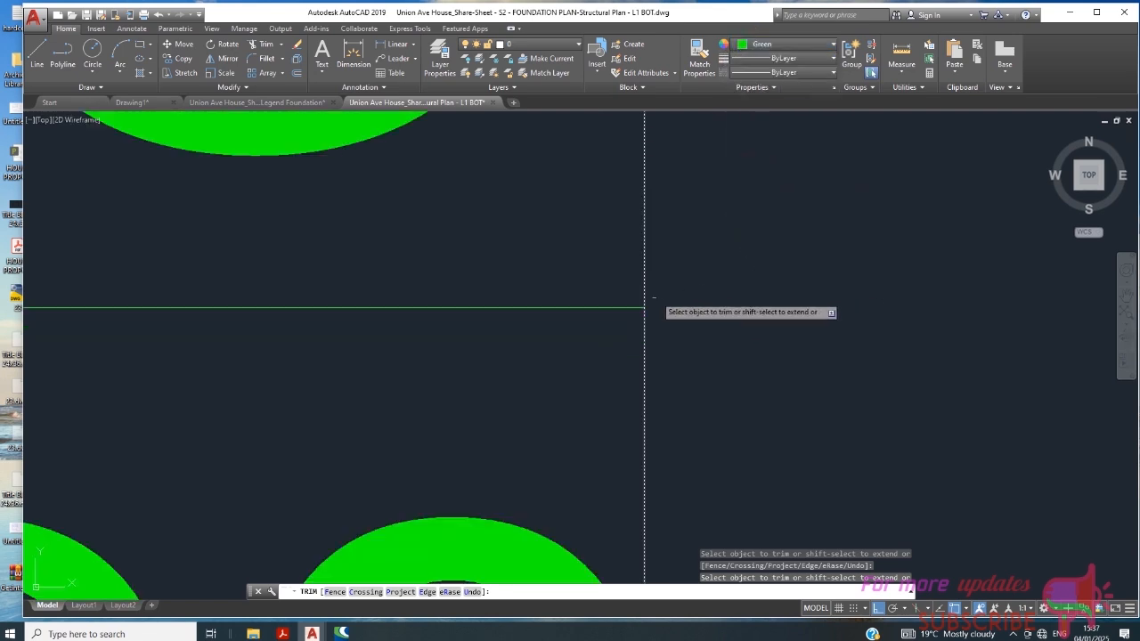
scroll(697, 336, down, 5)
click(706, 308)
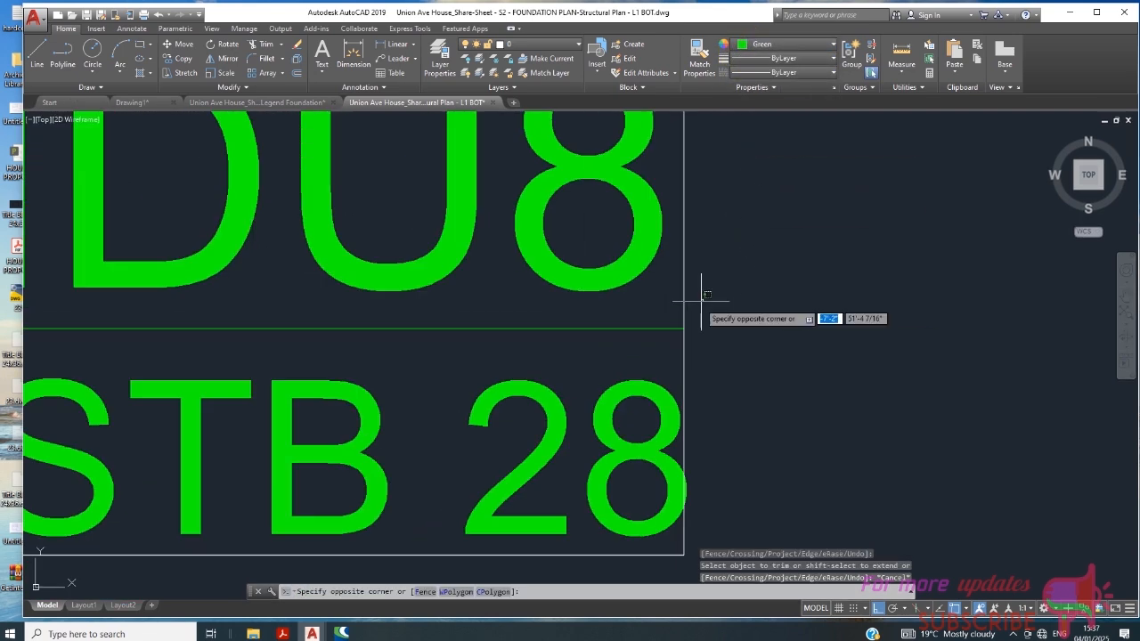
click(673, 285)
click(756, 45)
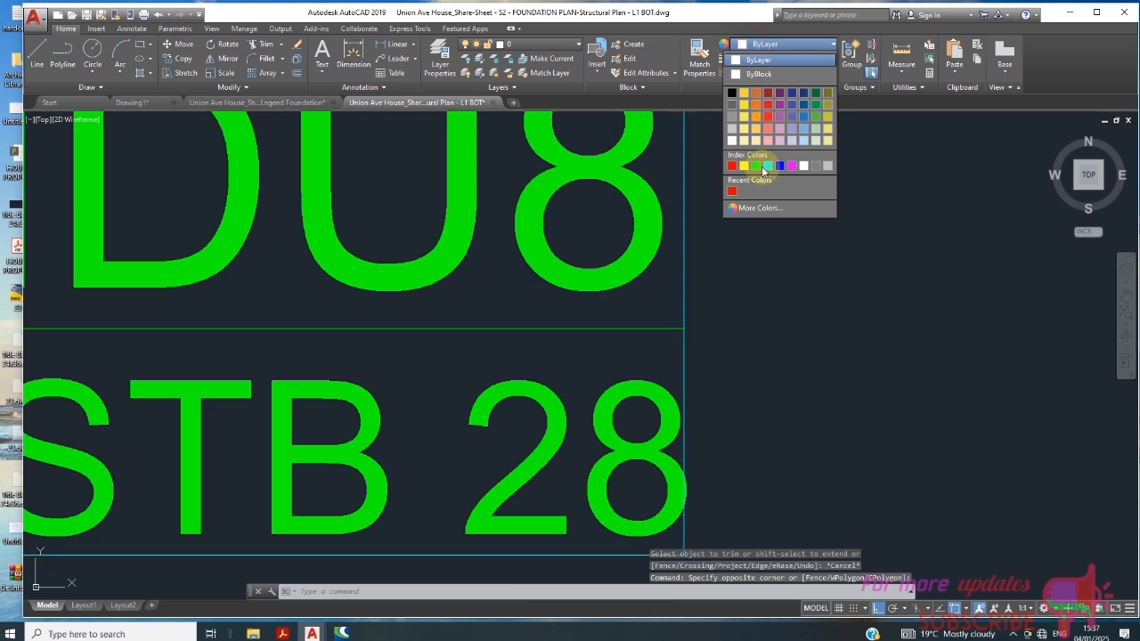
click(761, 168)
scroll(704, 245, down, 5)
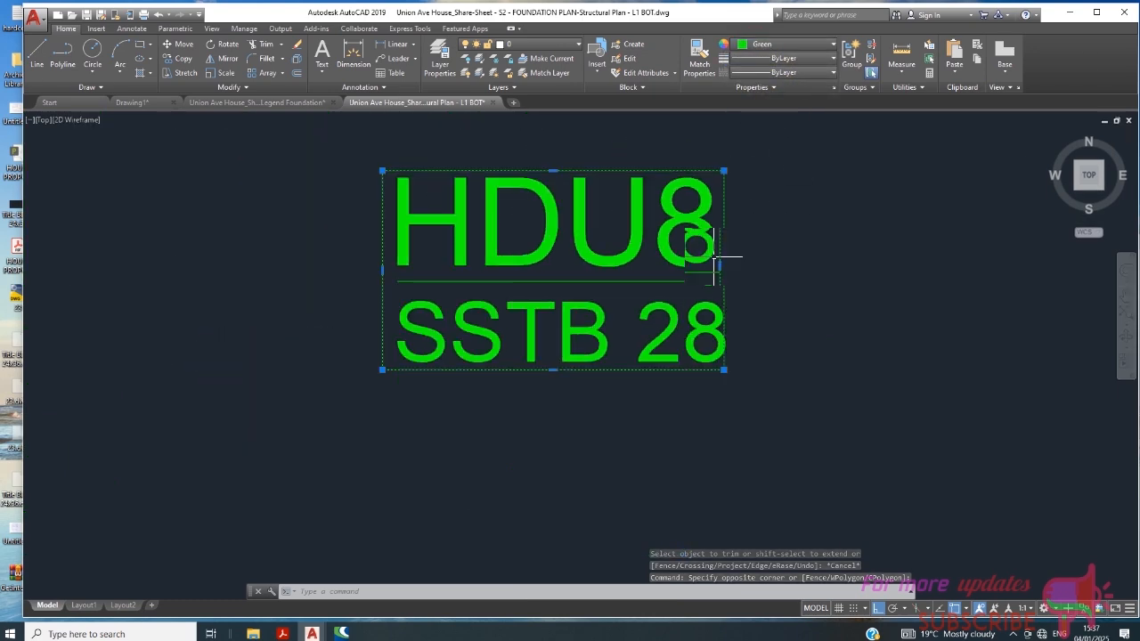
key(Escape)
- Stretch the frame's right edge slightly outward so it clears the end of the SSTB 28 text
scroll(727, 308, up, 4)
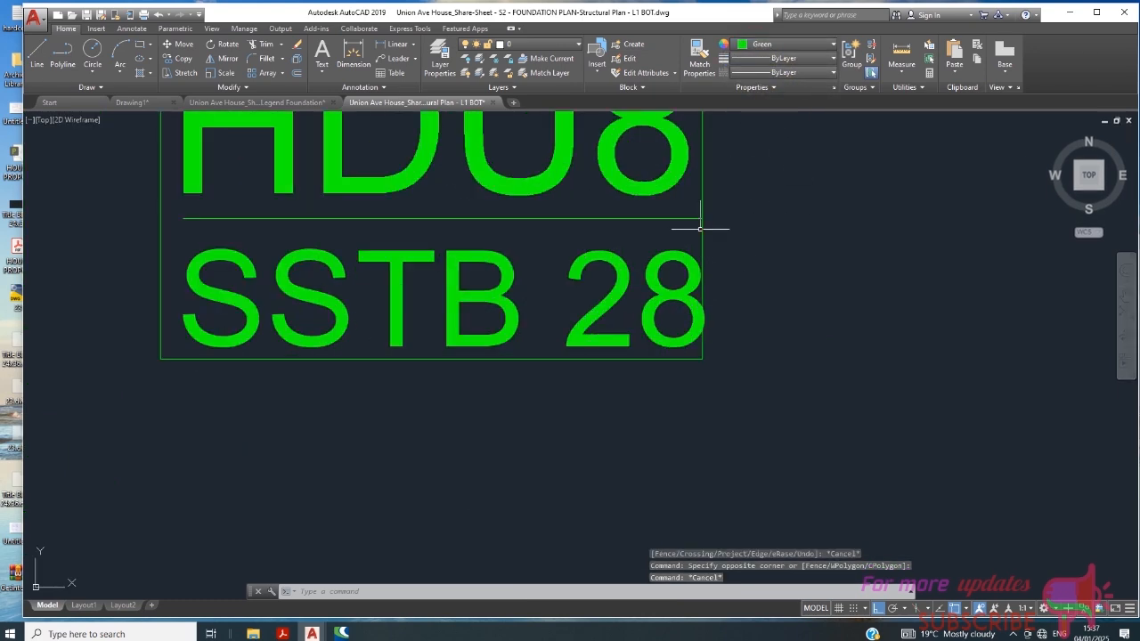
click(712, 253)
scroll(715, 241, up, 2)
click(694, 238)
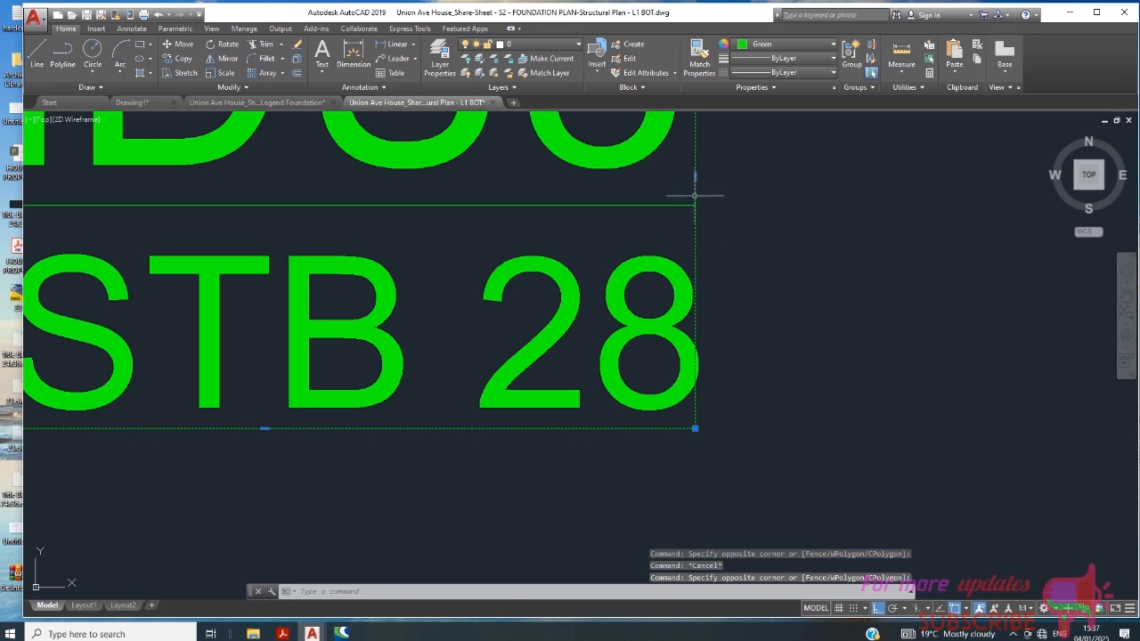
click(694, 176)
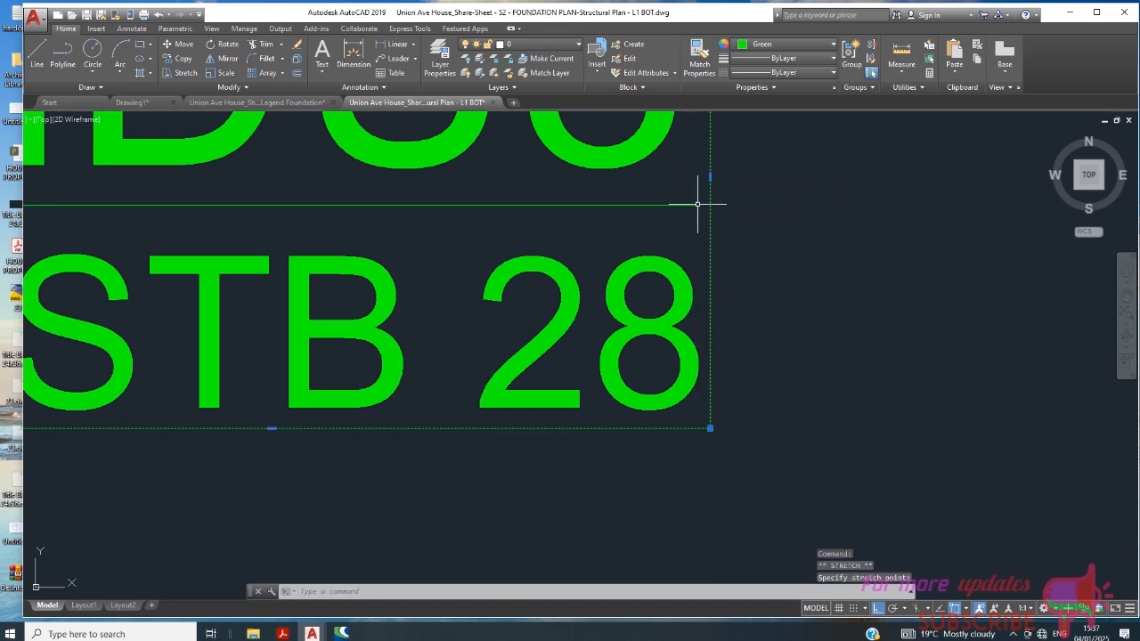
key(Escape)
key(Escape)
- Stretch the separator line's right endpoint about 5/8" to the frame's right edge, making the line about 2'-10 1/8" long
click(691, 203)
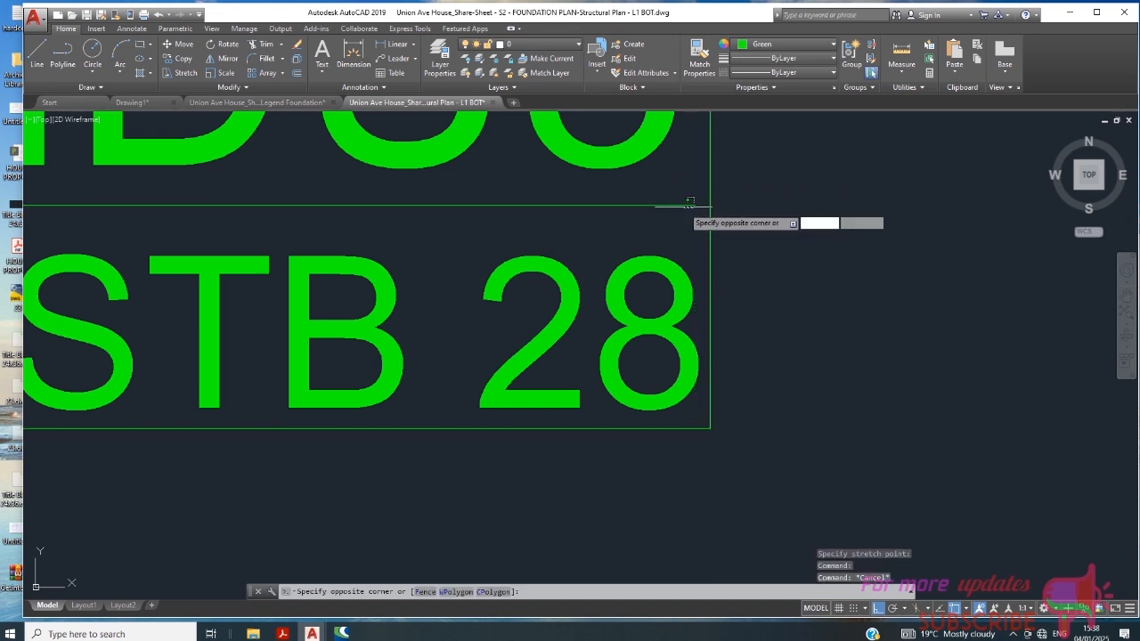
click(682, 209)
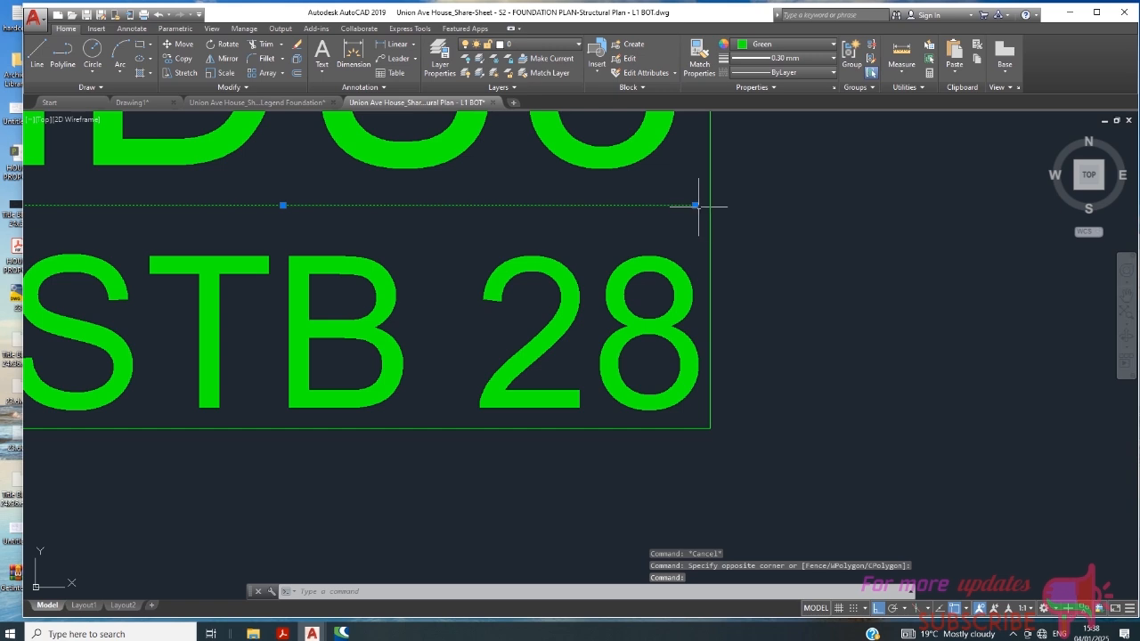
click(695, 205)
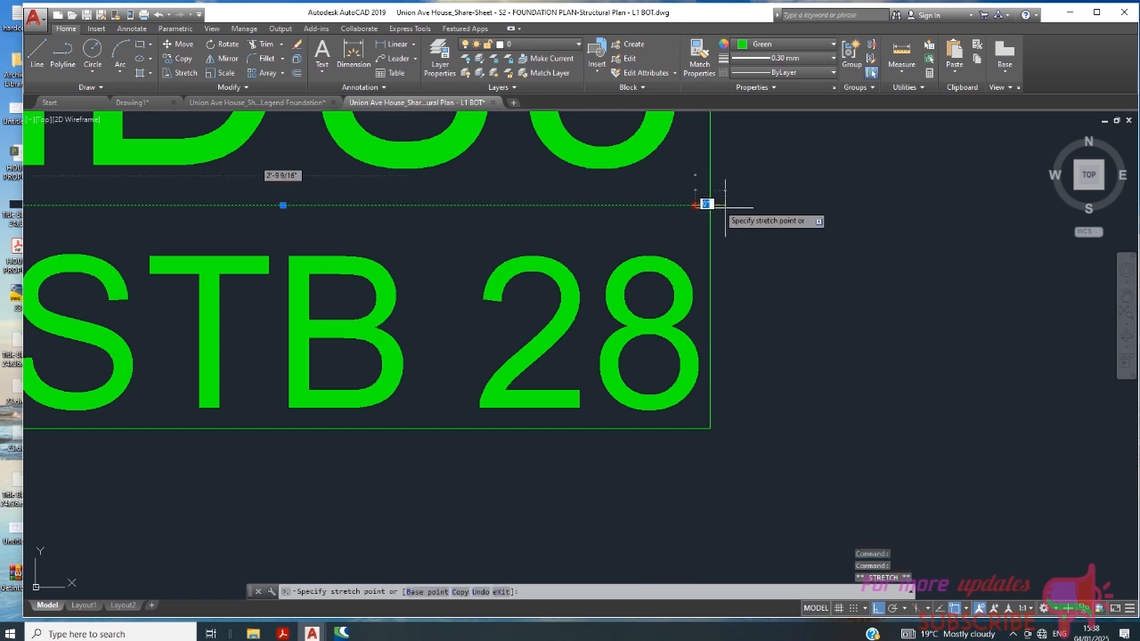
scroll(702, 205, up, 4)
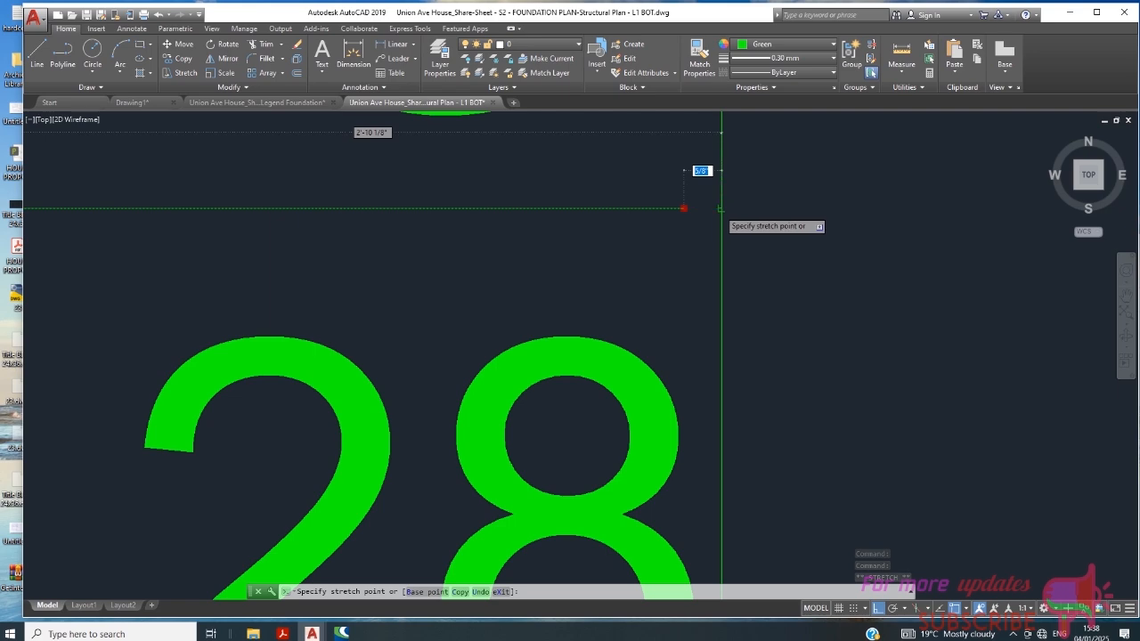
scroll(720, 208, down, 5)
key(Escape)
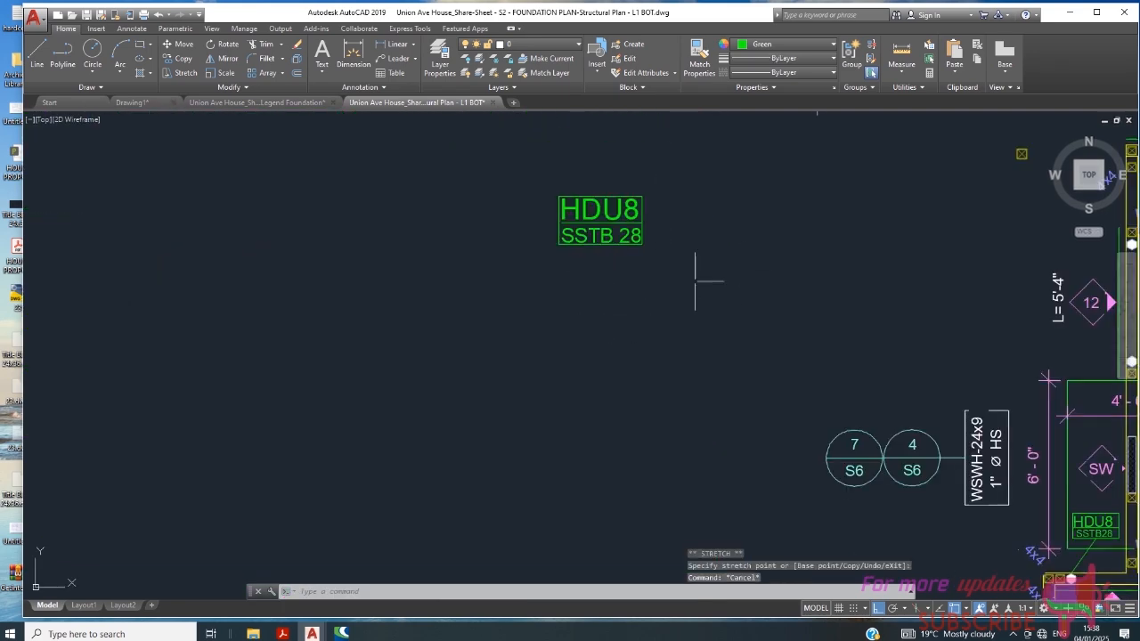
- Begin a block definition named HDU8 NEW with its insertion base point at the tag frame's upper-left corner
scroll(678, 237, down, 2)
scroll(657, 182, up, 4)
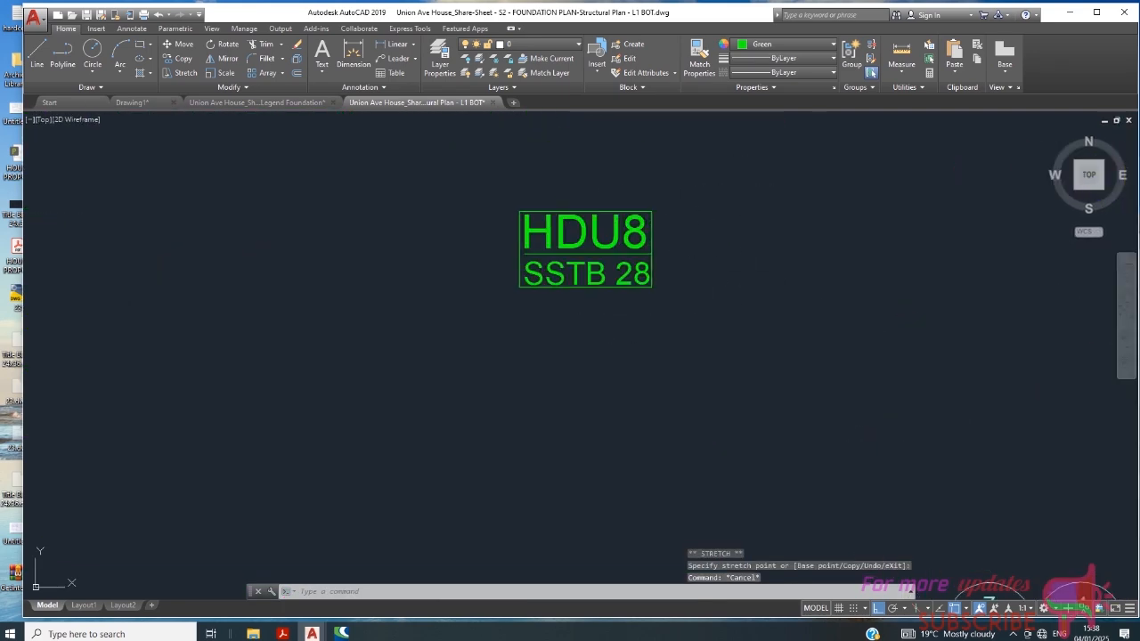
scroll(641, 183, down, 4)
scroll(621, 184, up, 4)
scroll(410, 251, down, 2)
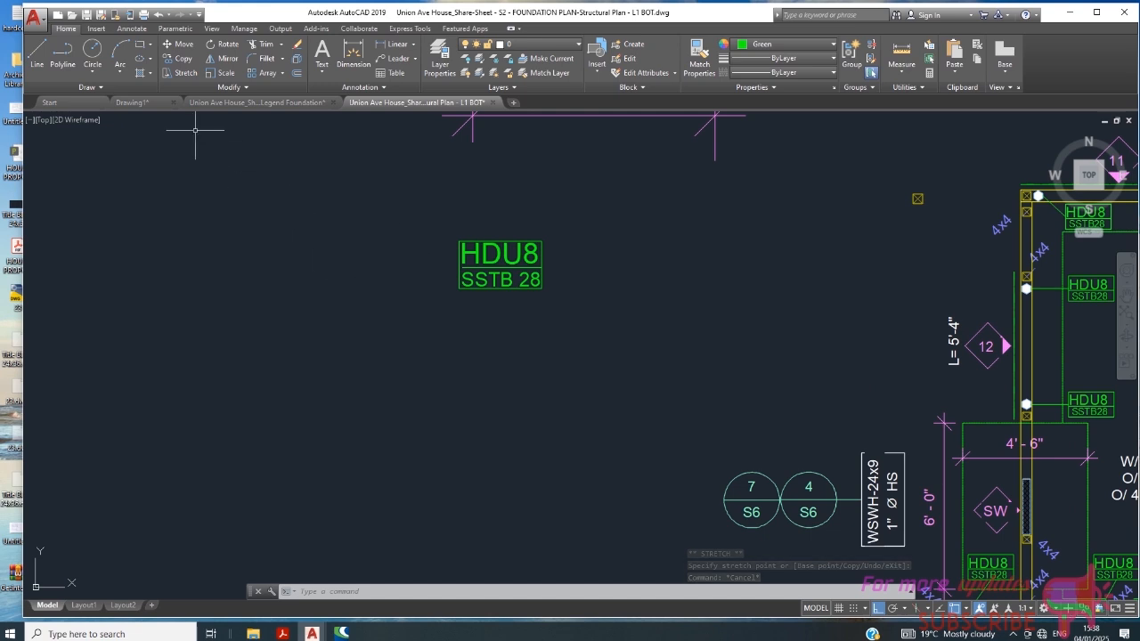
click(96, 27)
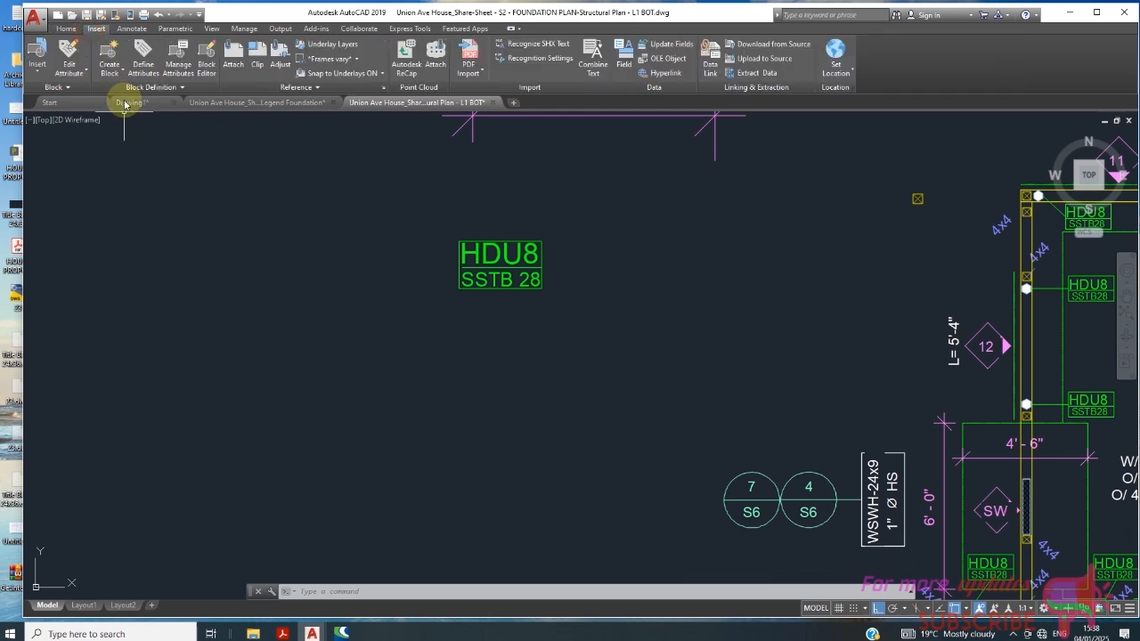
click(109, 61)
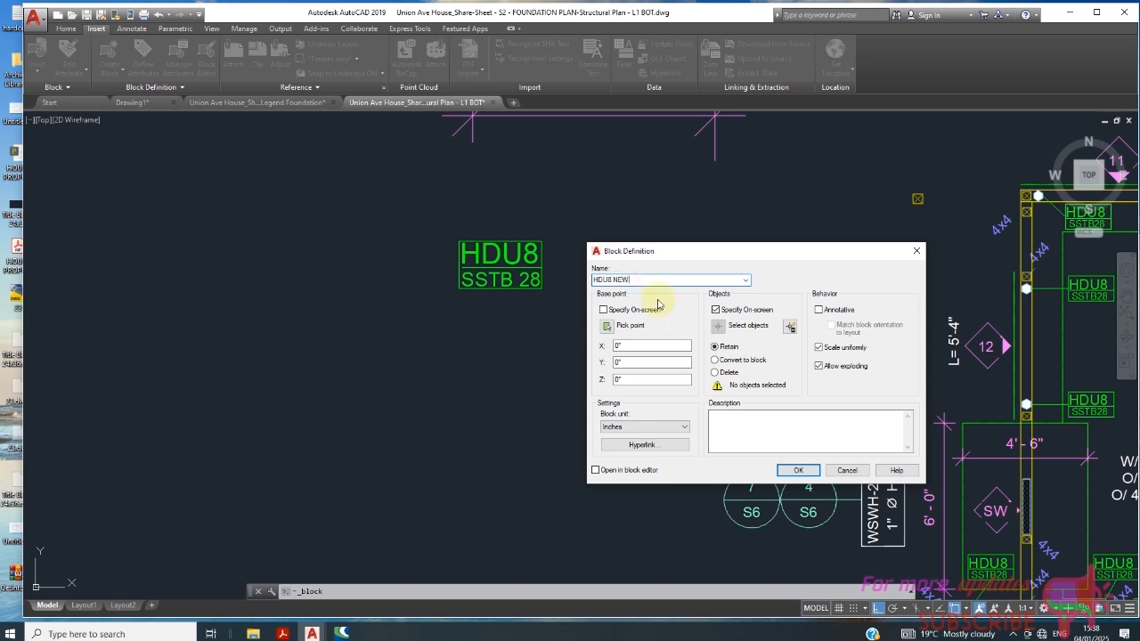
click(606, 327)
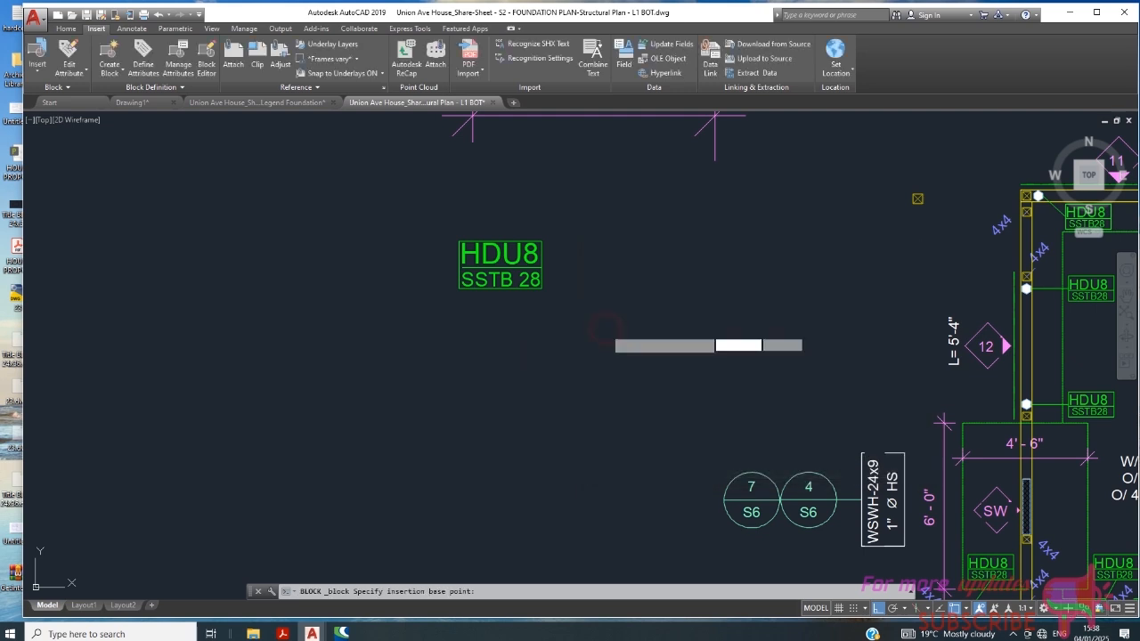
click(460, 243)
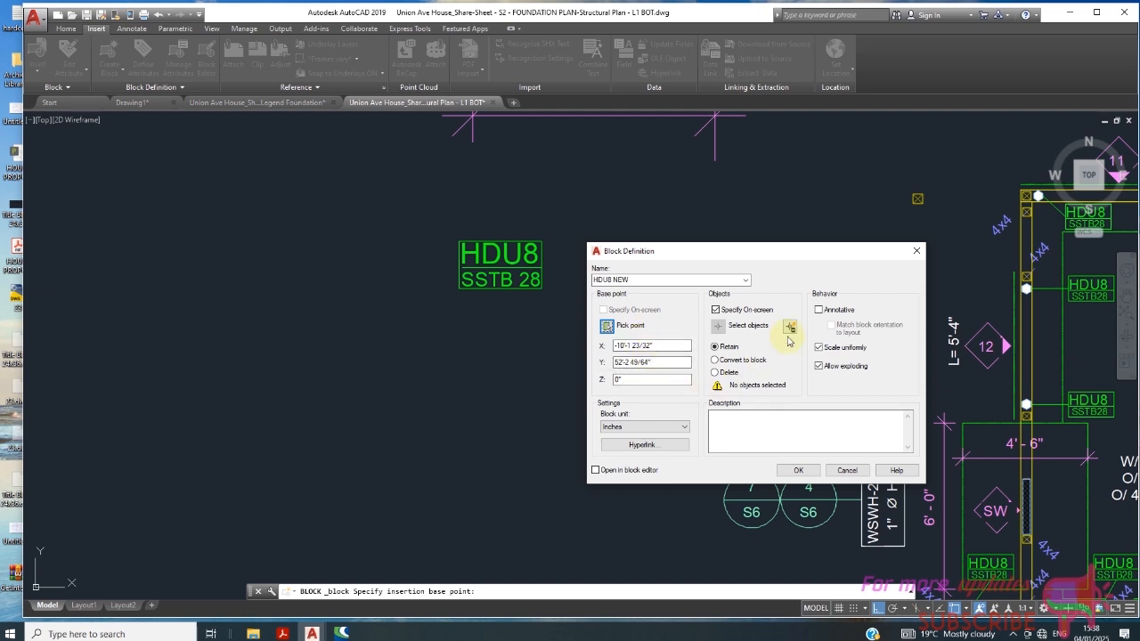
- Choose the block's objects with a Quick Select over the entire drawing for multiple object types whose Layer equals 0
click(790, 328)
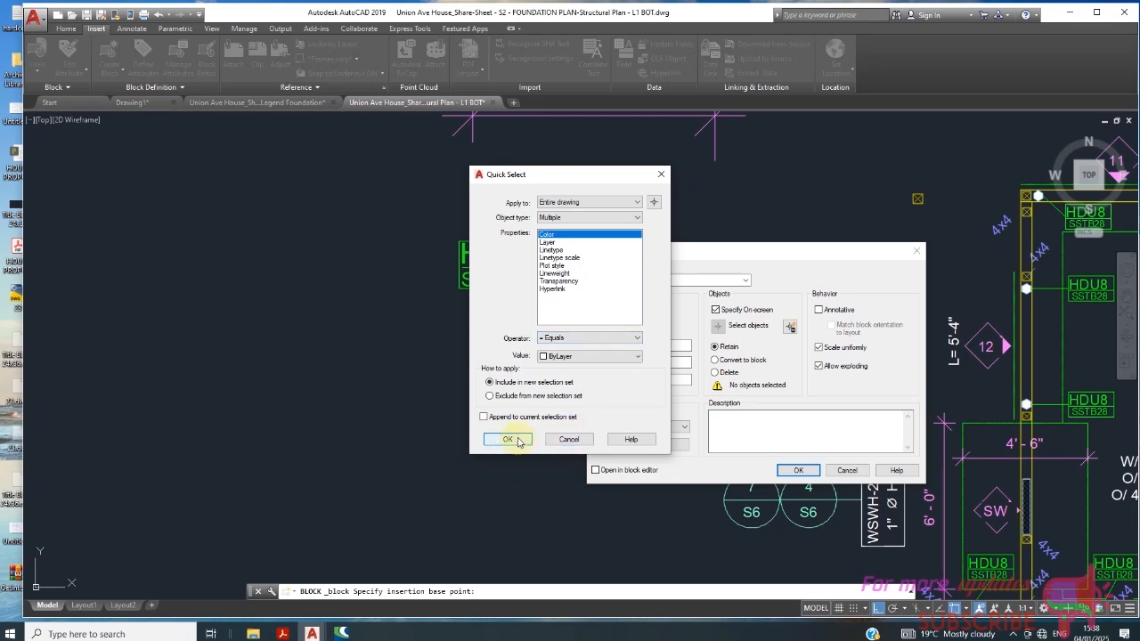
click(563, 243)
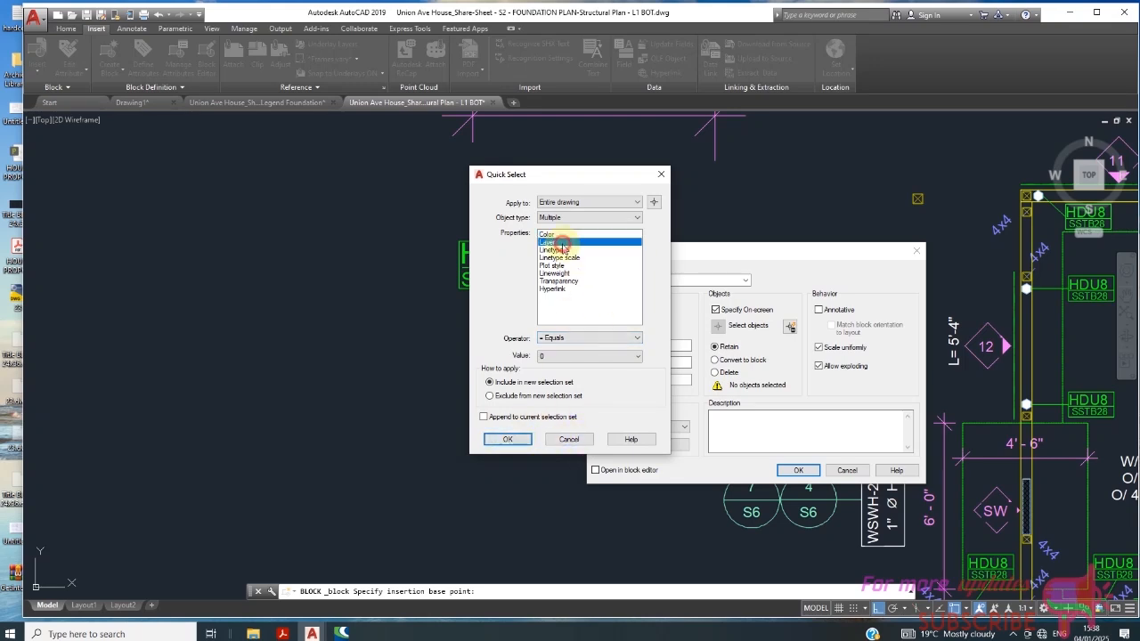
click(511, 439)
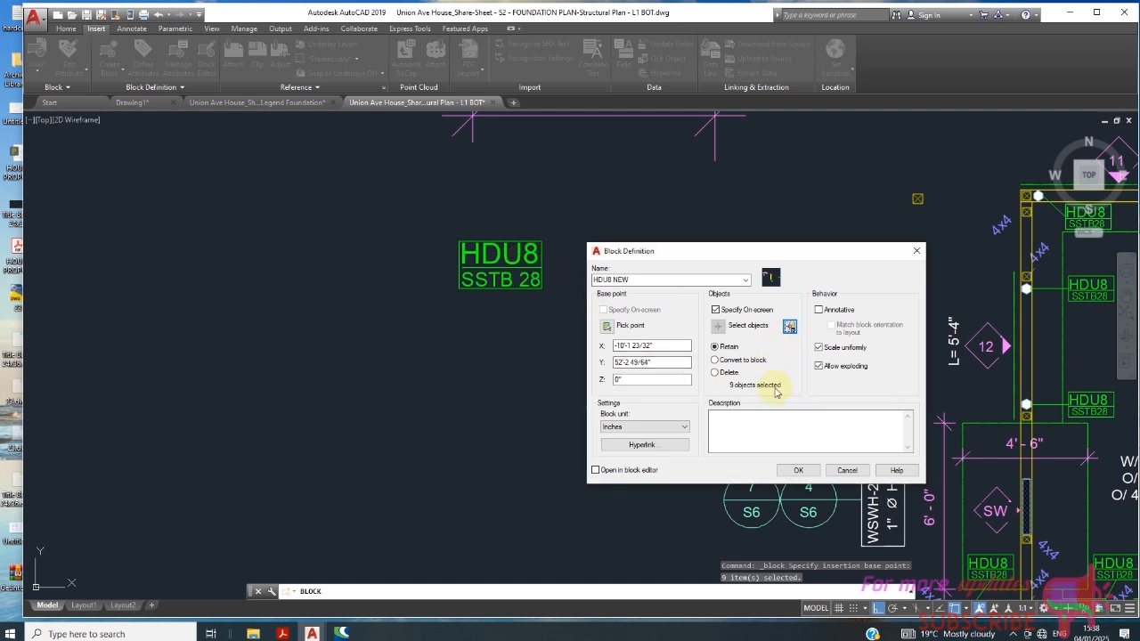
- Repick the block's insertion base point inside the tag, in its right half near the separator line
click(606, 311)
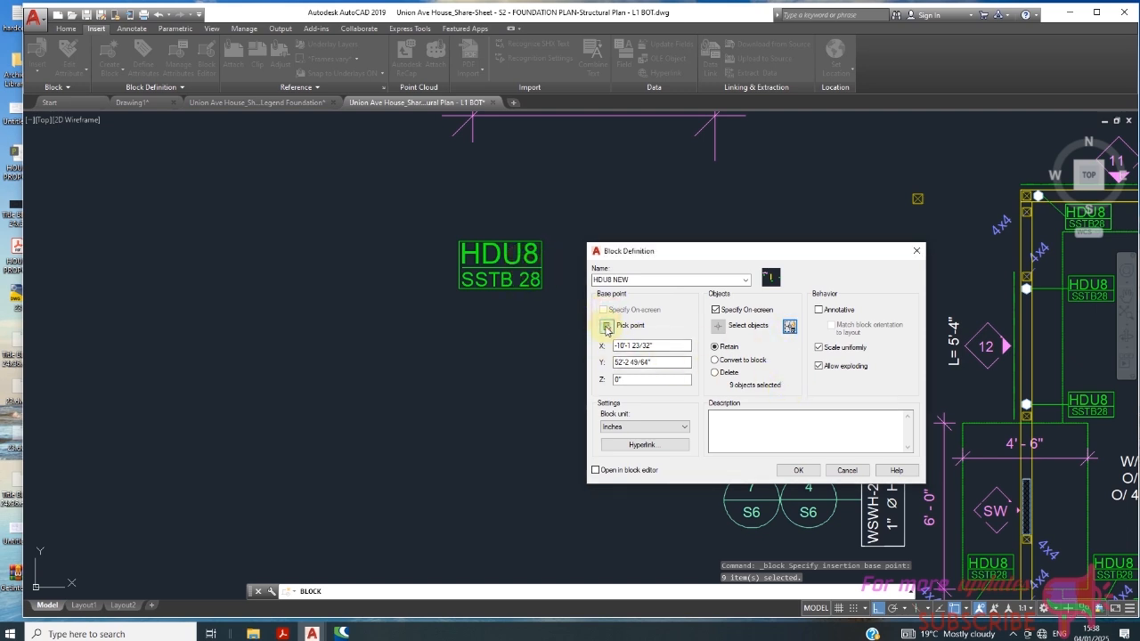
click(605, 327)
click(519, 284)
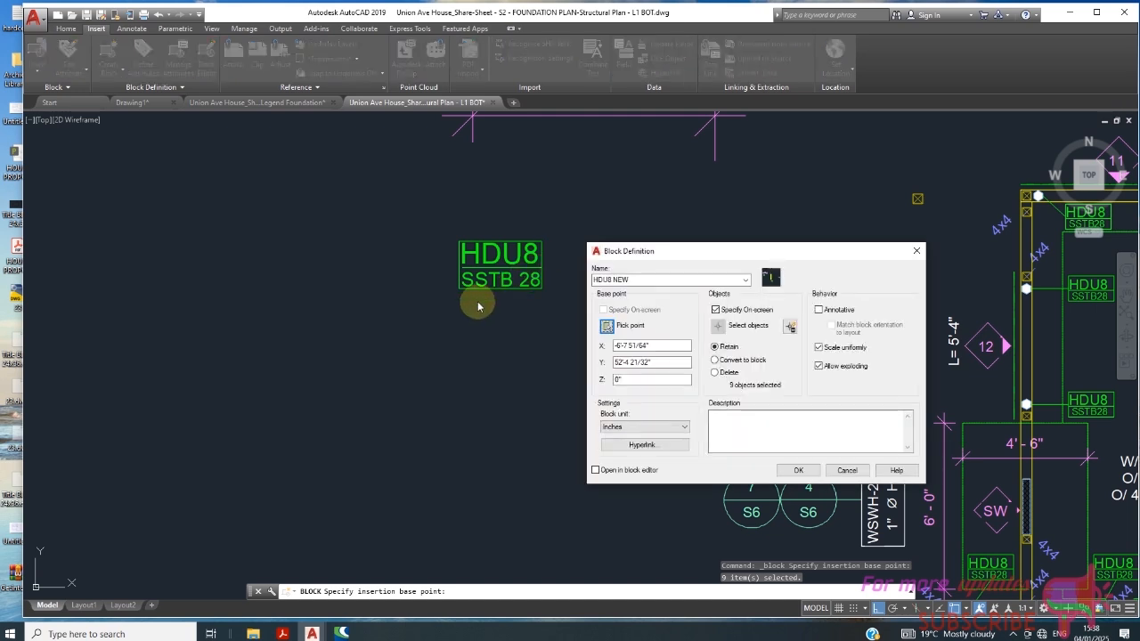
click(631, 346)
click(608, 327)
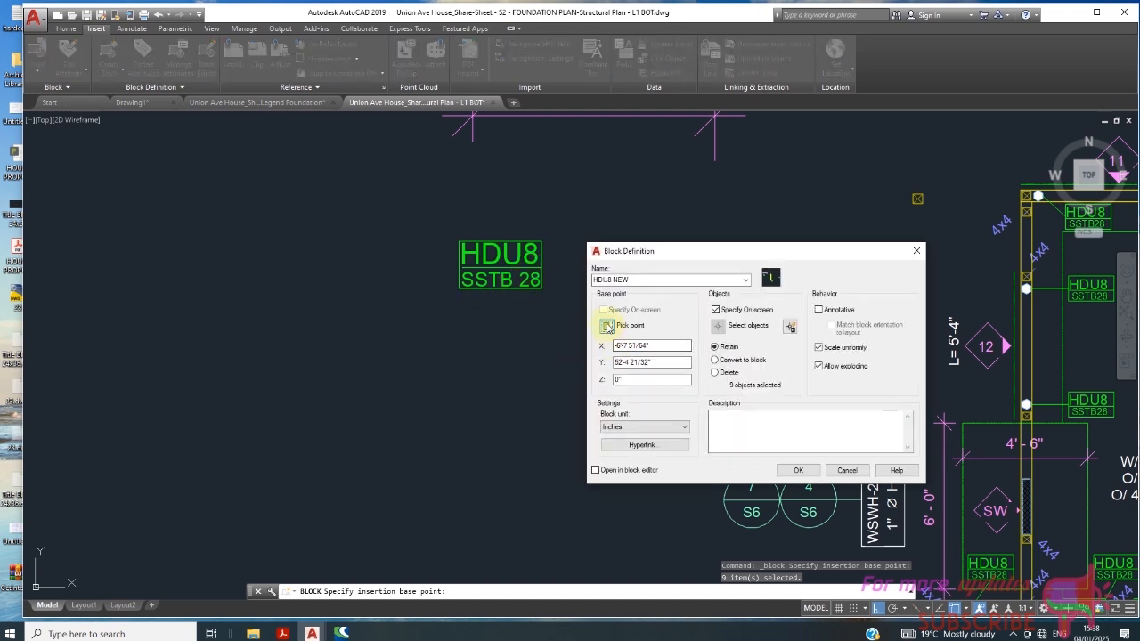
click(608, 327)
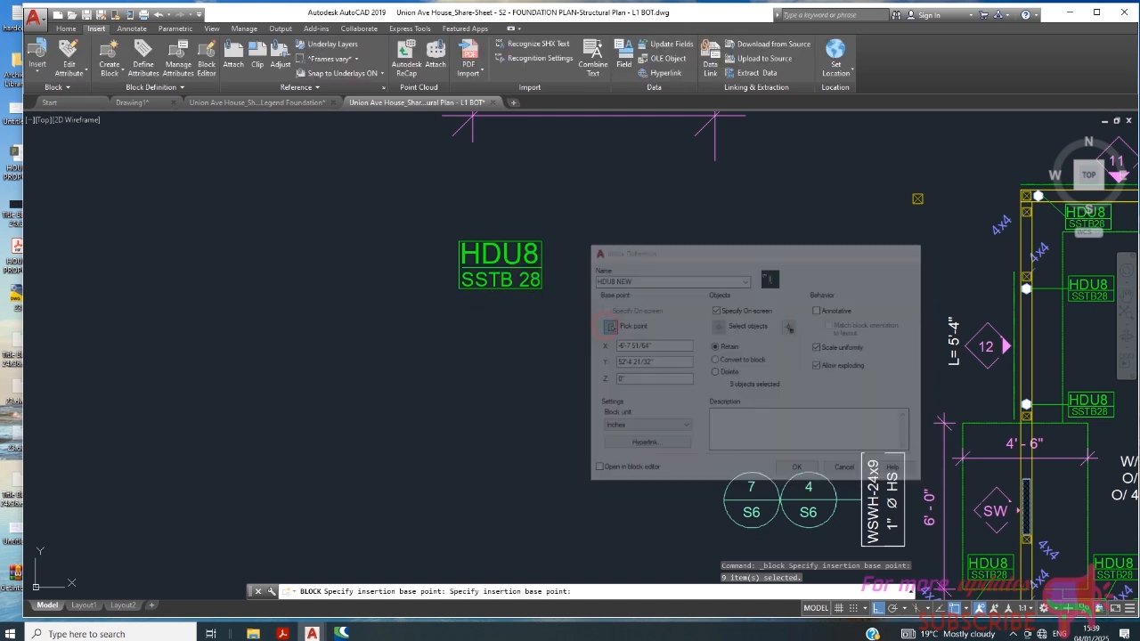
click(538, 283)
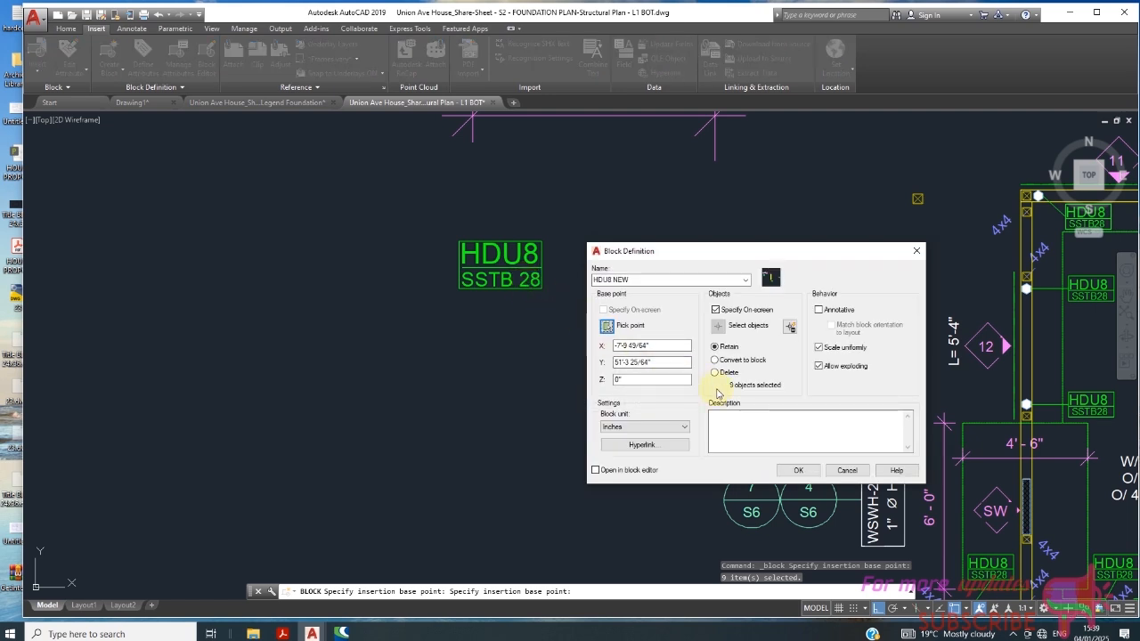
- Turn off on-screen specification of objects and select the complete HDU8 / SSTB 28 tag, including frame and separator line, as the block's objects
click(789, 328)
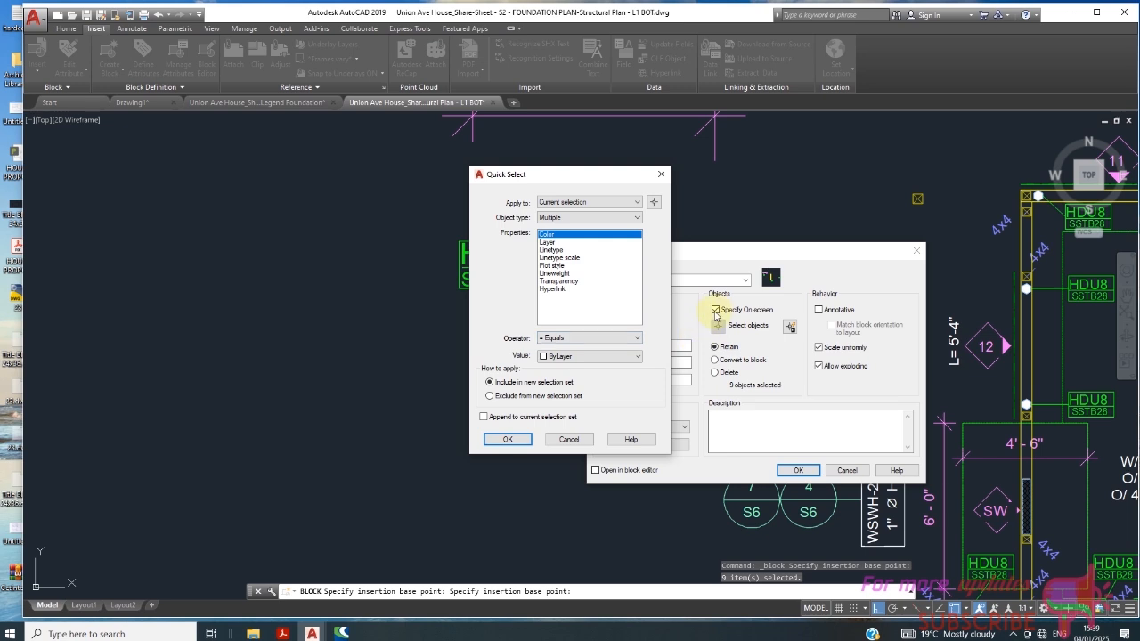
click(569, 439)
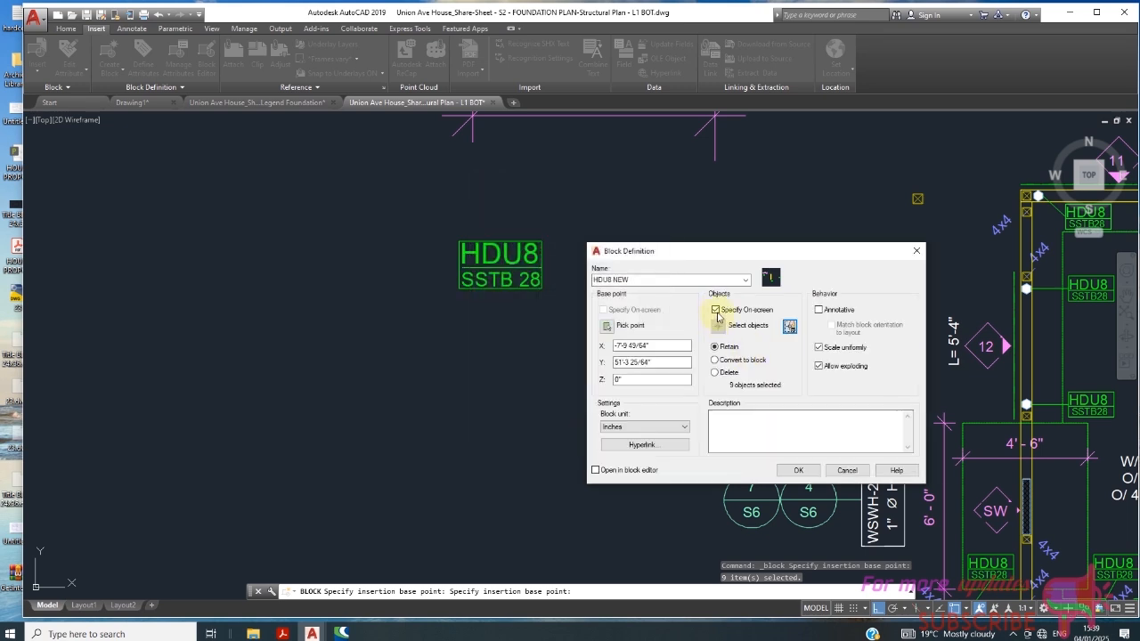
click(716, 311)
click(720, 326)
mouse_move(434, 223)
mouse_down()
mouse_move(577, 299)
mouse_move(410, 312)
mouse_move(427, 233)
mouse_up()
click(564, 219)
click(399, 331)
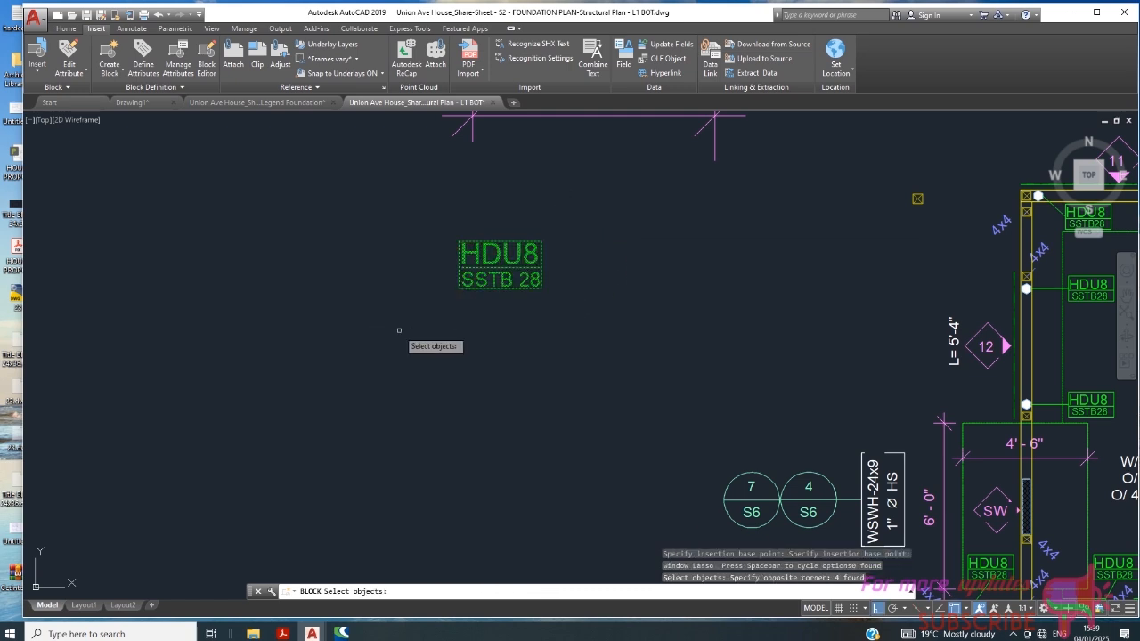
right_click(526, 323)
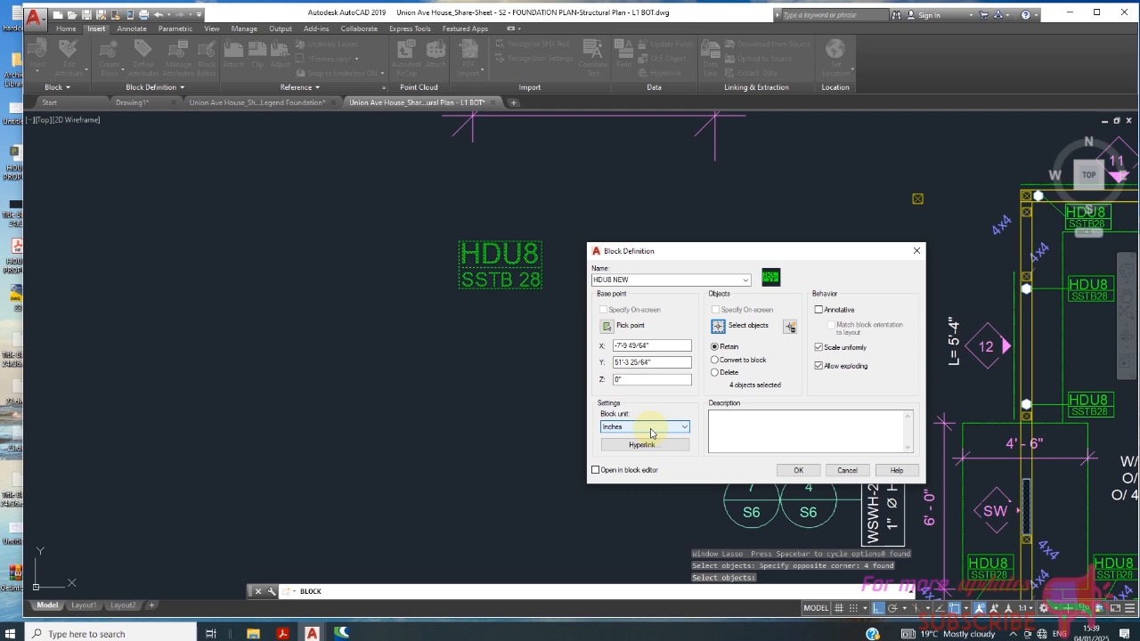
- Complete the HDU8 NEW block definition with inches as block unit and no description
click(715, 432)
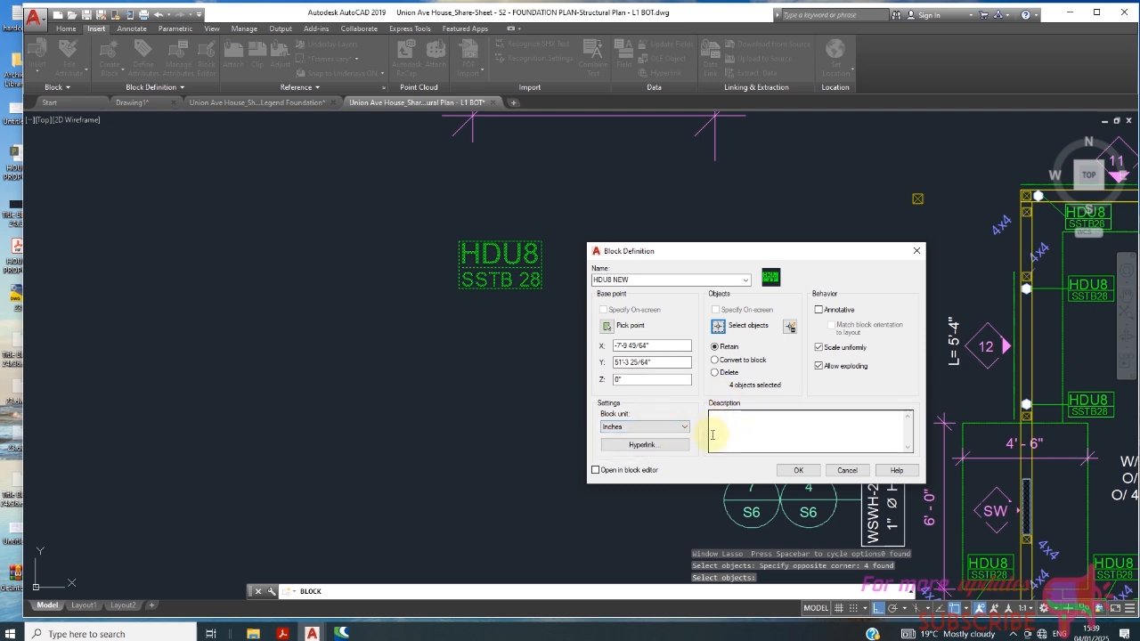
click(725, 417)
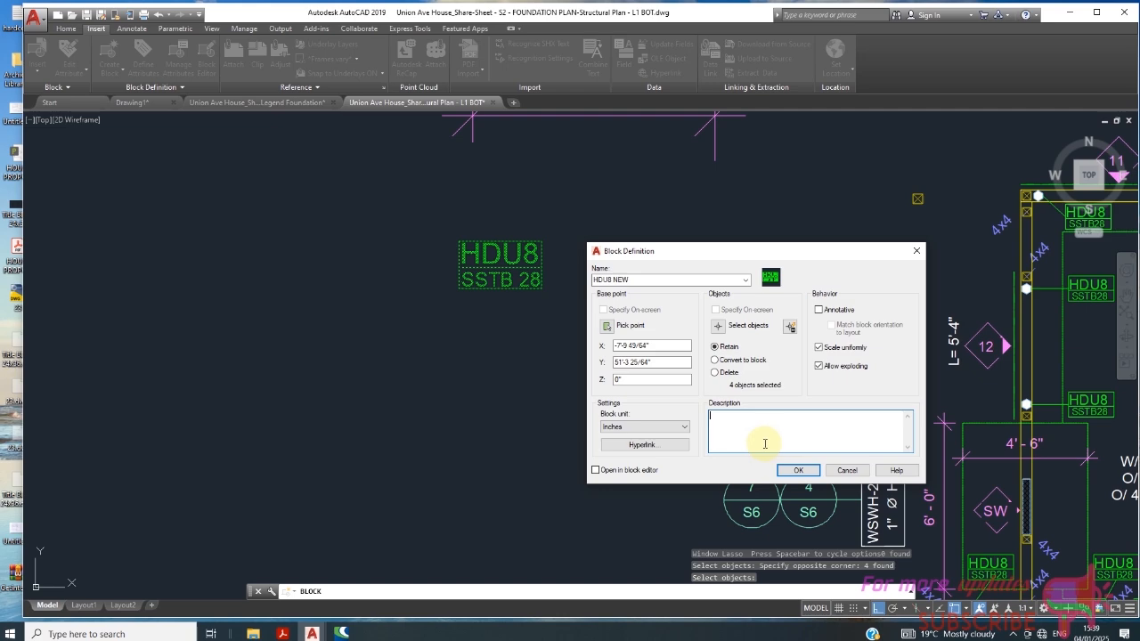
click(796, 472)
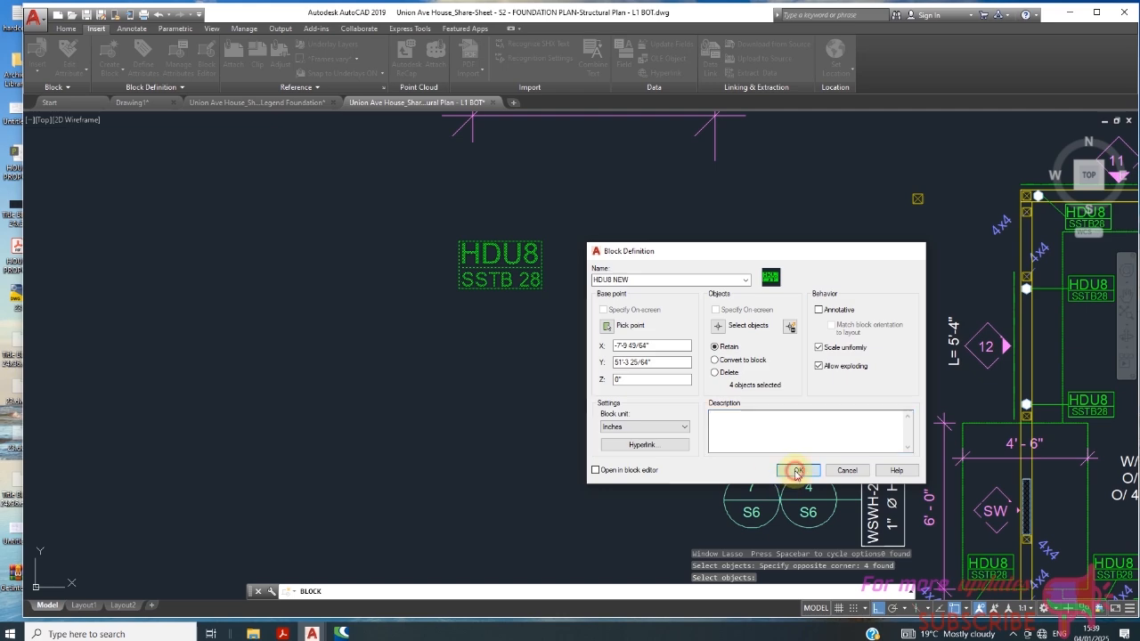
scroll(472, 343, down, 5)
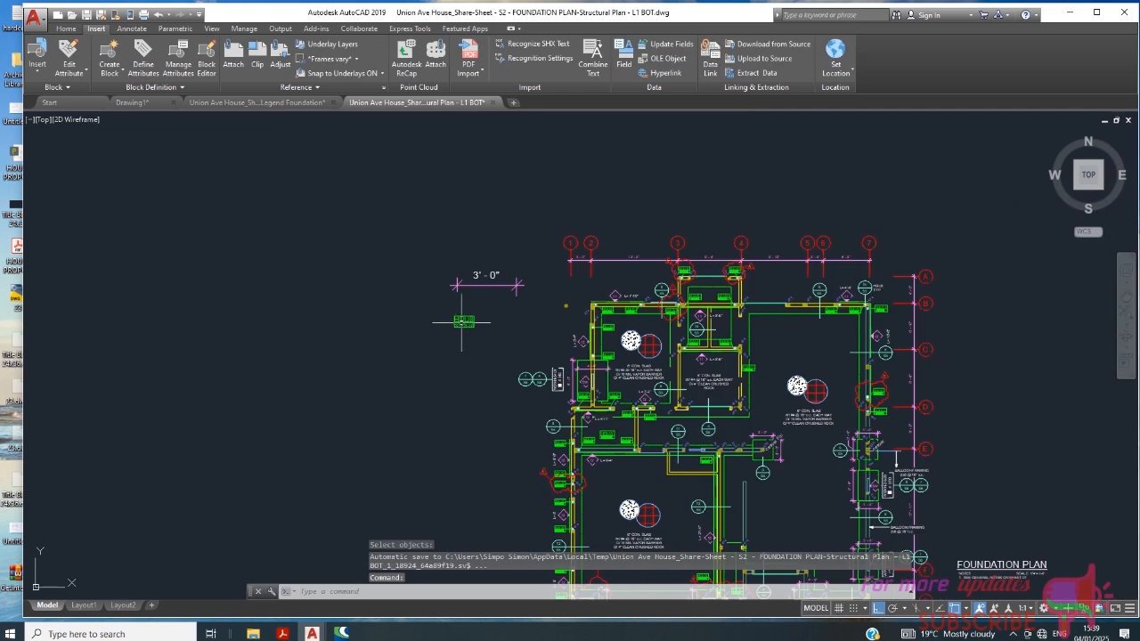
double_click(462, 322)
scroll(475, 336, up, 5)
click(480, 326)
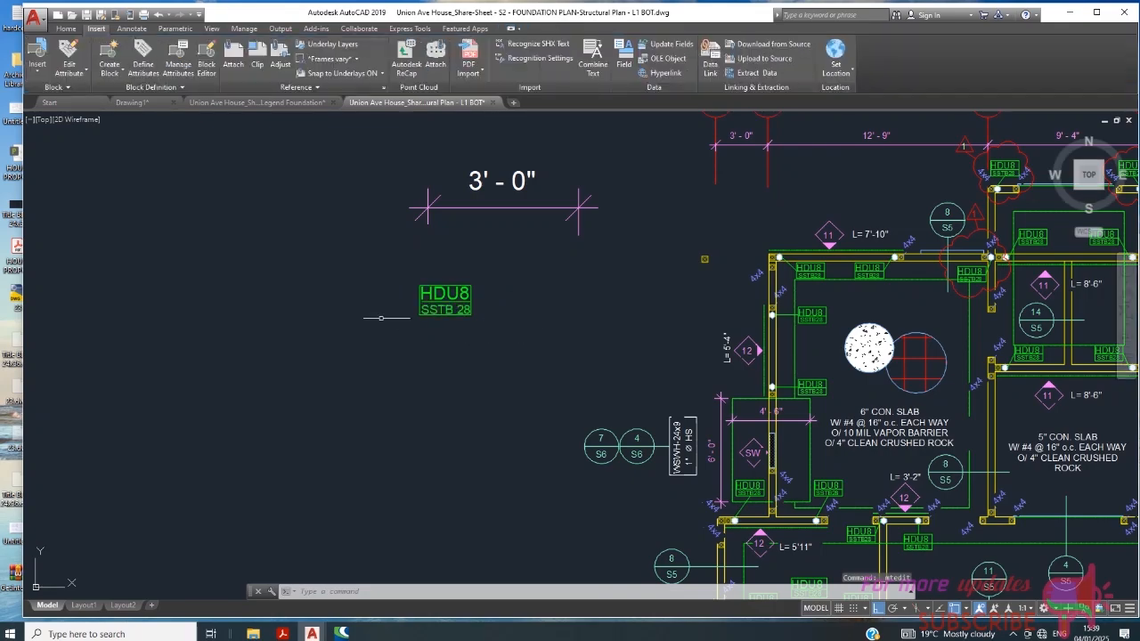
scroll(381, 317, down, 5)
scroll(491, 306, up, 6)
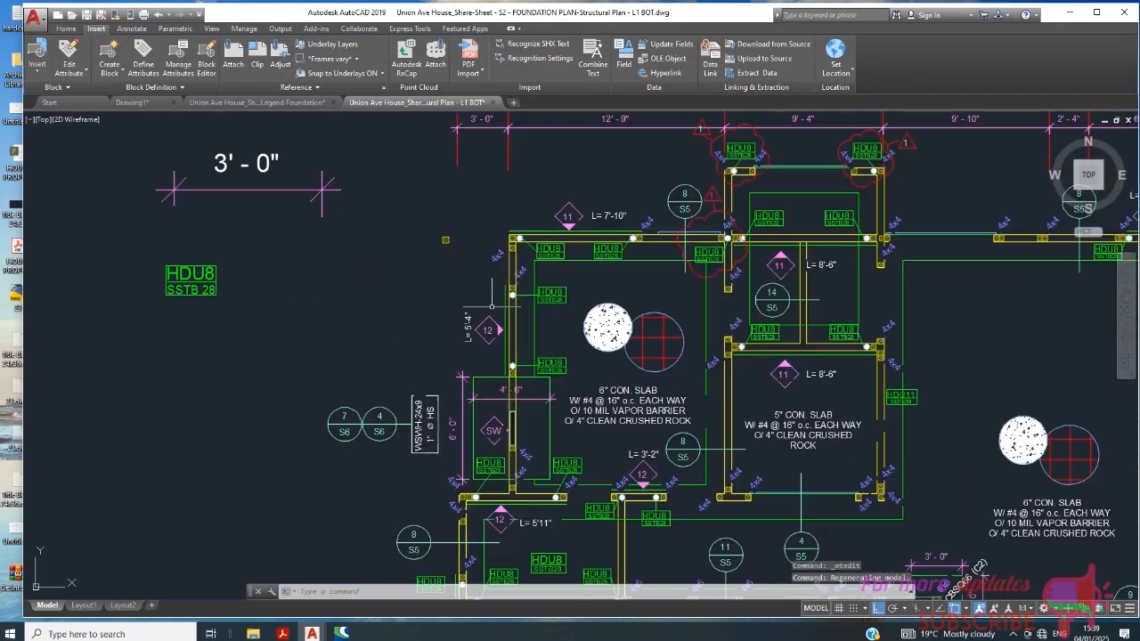
scroll(569, 298, up, 4)
scroll(549, 289, down, 4)
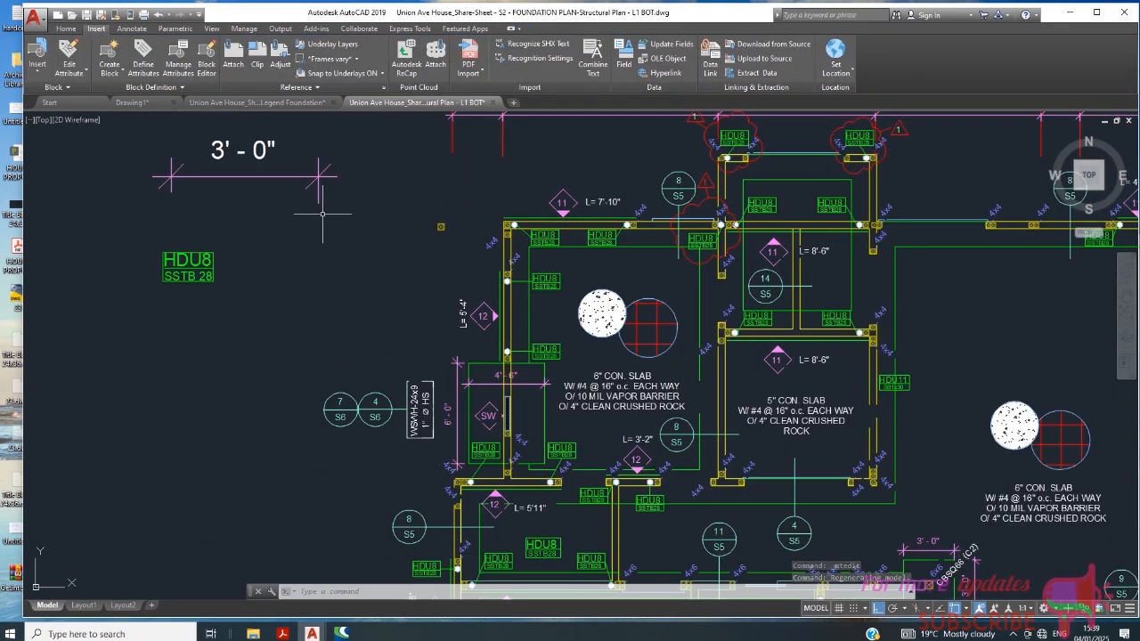
- Insert the HDU8 NEW block at scale 1 and rotation 0 in the large room between grid lines 4 and 7, above the slab note
click(37, 58)
scroll(97, 125, down, 2)
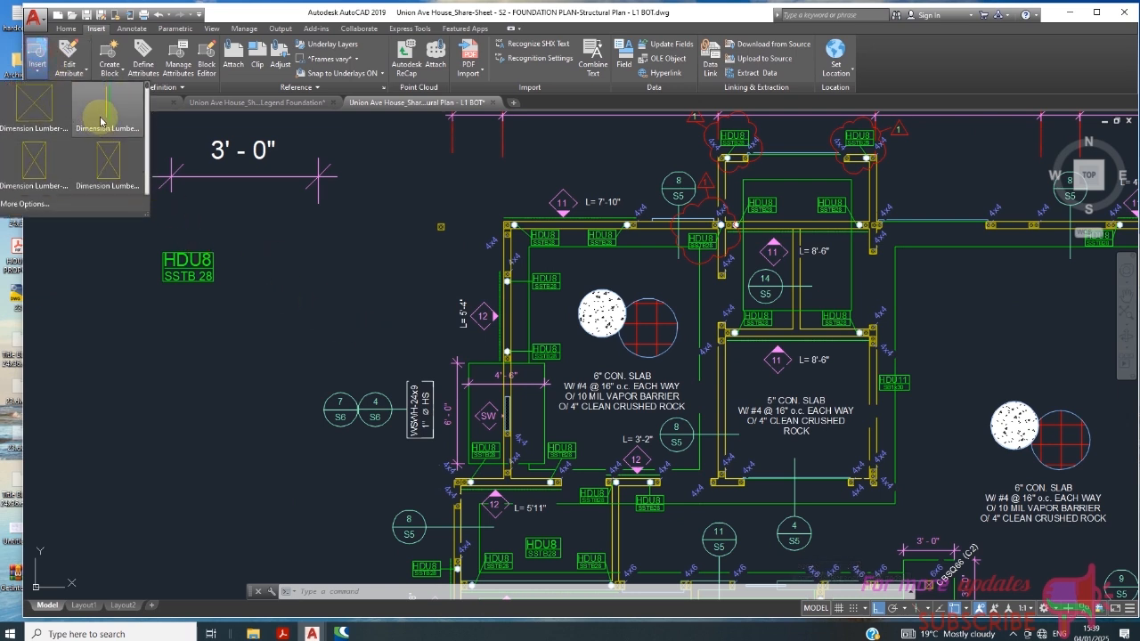
scroll(93, 133, down, 3)
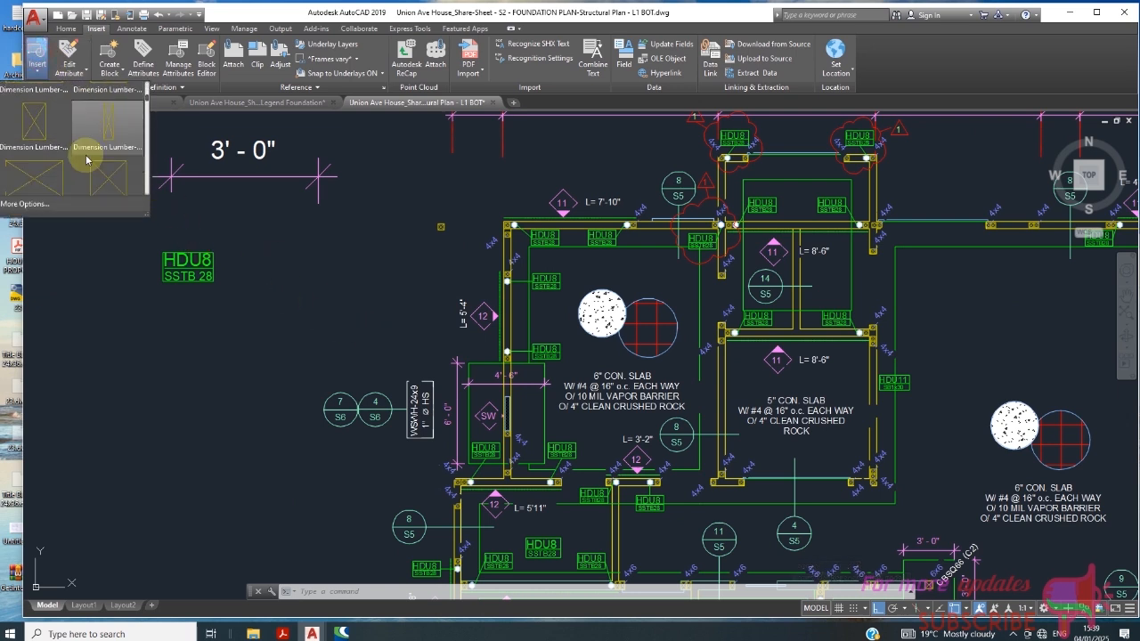
scroll(89, 154, down, 6)
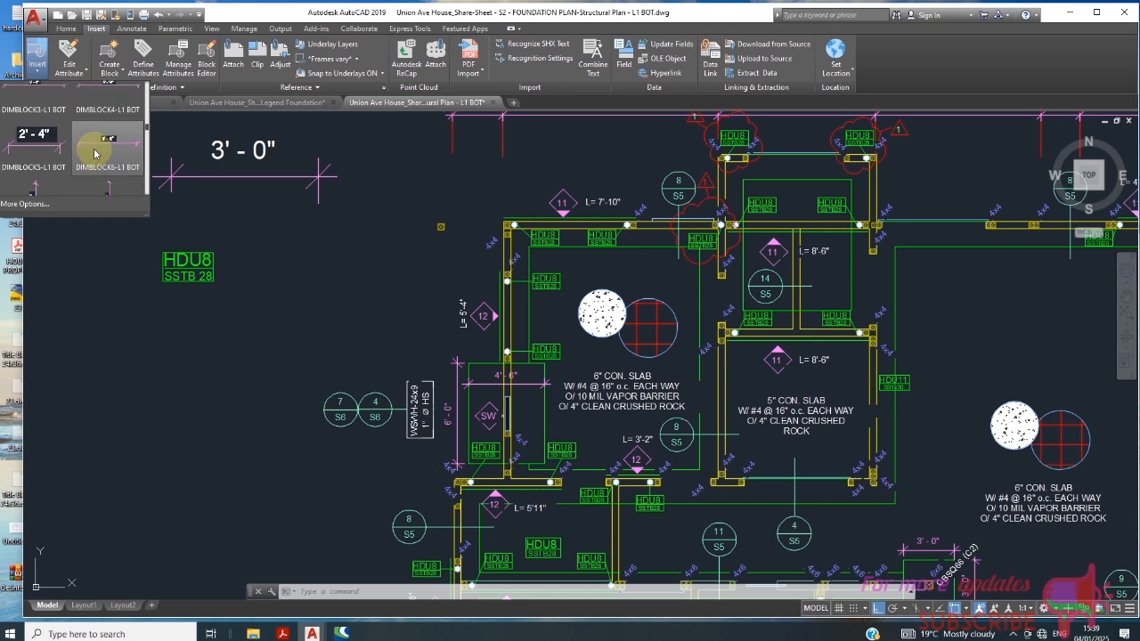
scroll(96, 154, down, 4)
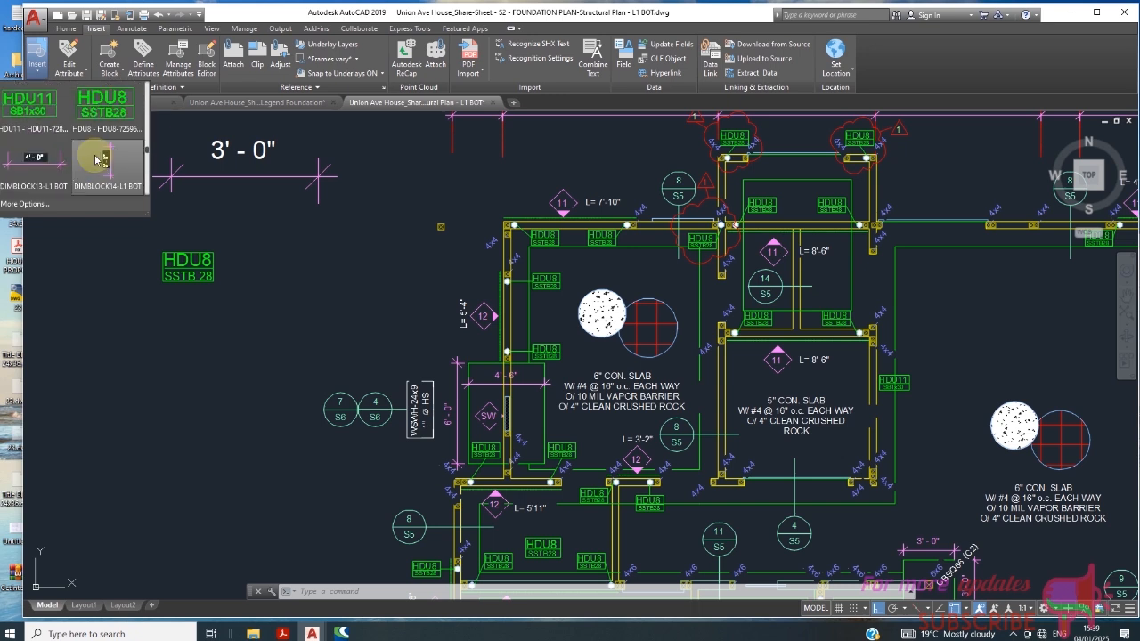
scroll(97, 159, down, 5)
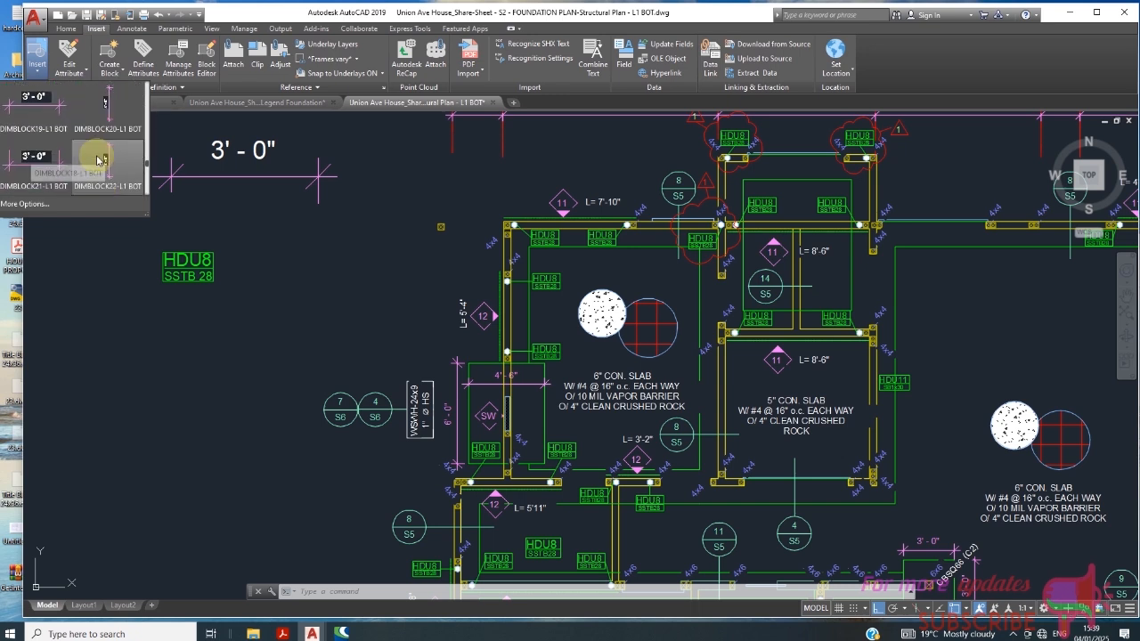
scroll(98, 159, down, 8)
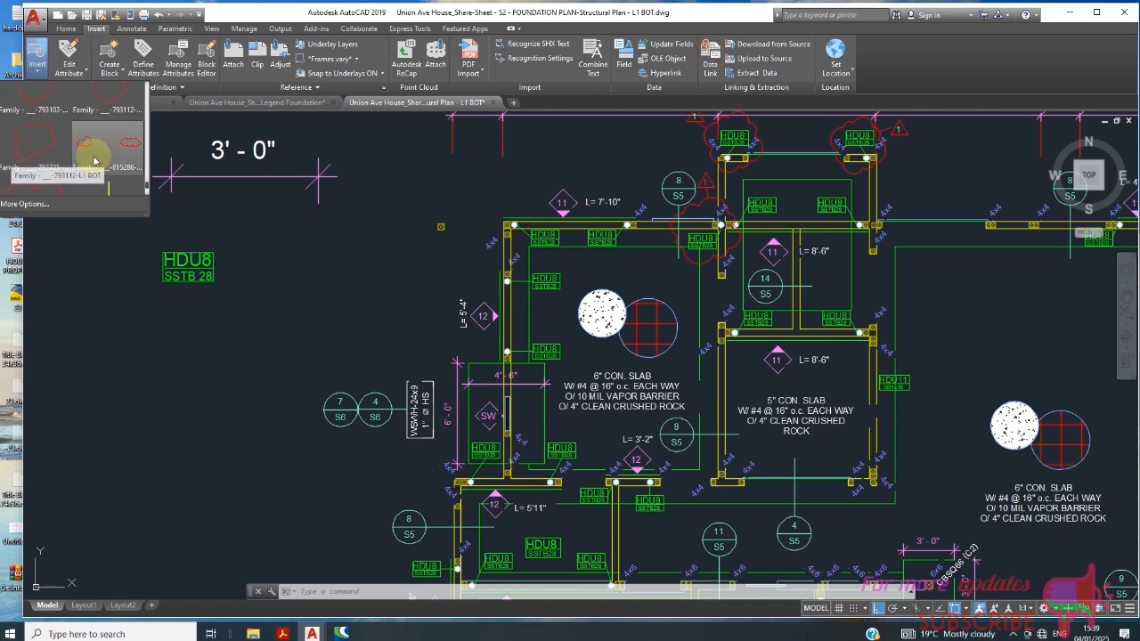
click(58, 164)
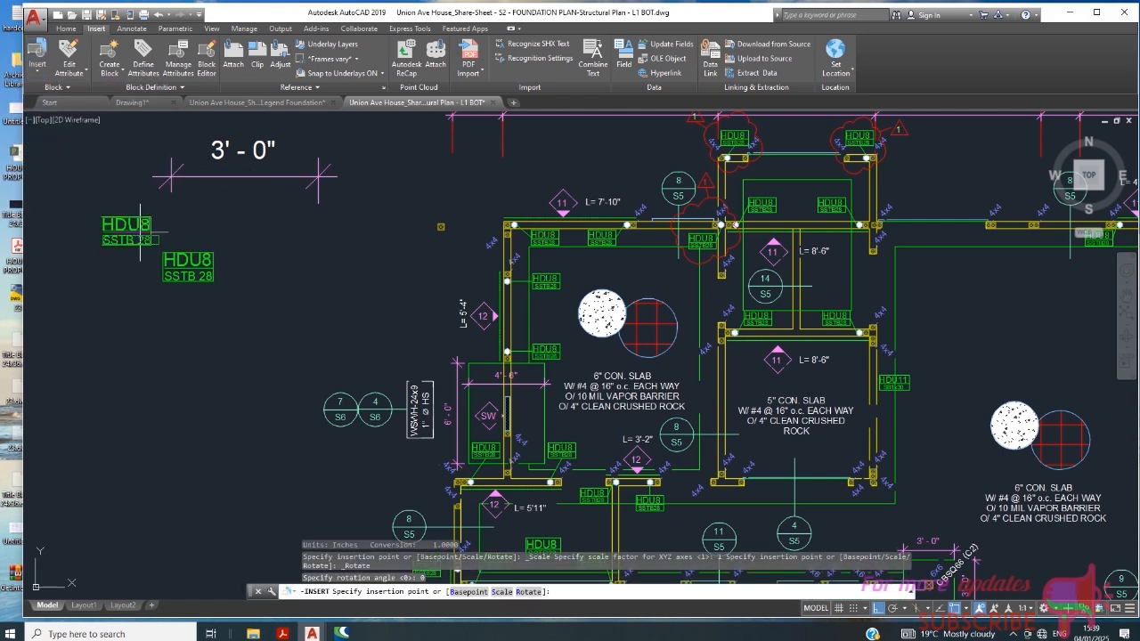
scroll(543, 312, up, 3)
scroll(472, 294, down, 6)
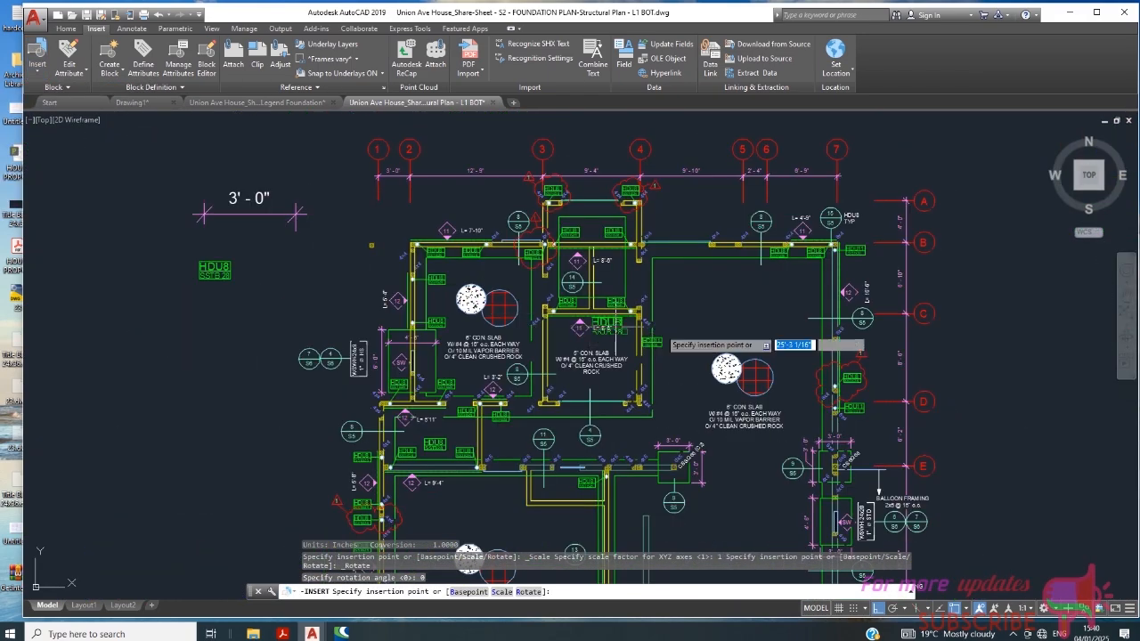
scroll(777, 305, up, 4)
click(655, 290)
- Compare the inserted HDU8 / SSTB 28 tag with the plan's existing HDU8 / SSTB28 tags around grid lines 3 and 4
scroll(758, 264, down, 4)
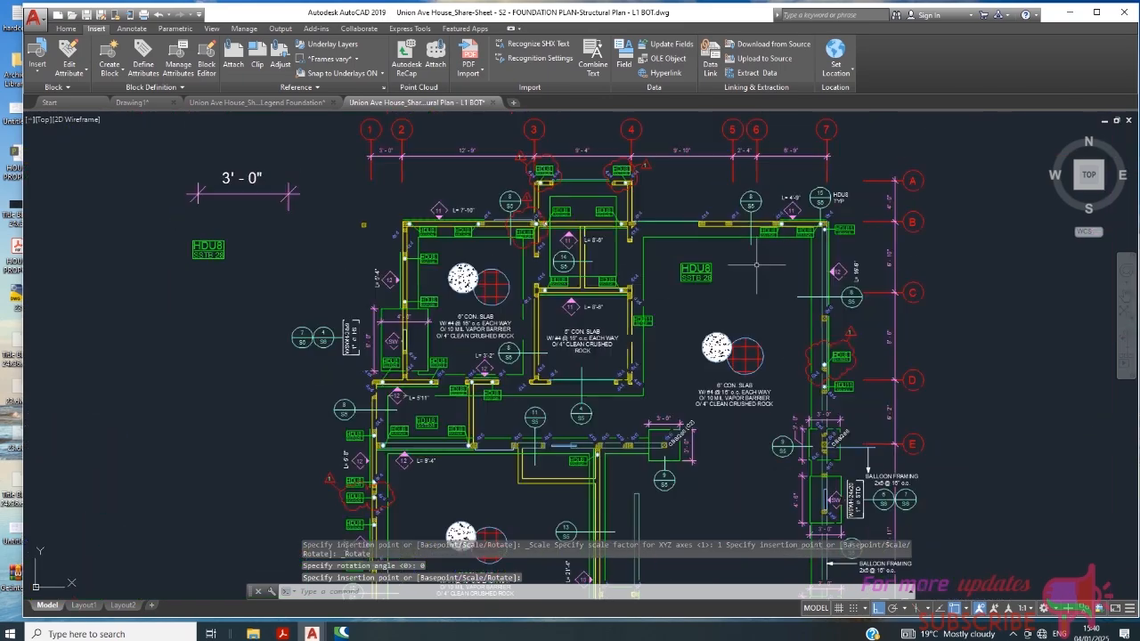
scroll(660, 280, up, 5)
scroll(690, 274, down, 4)
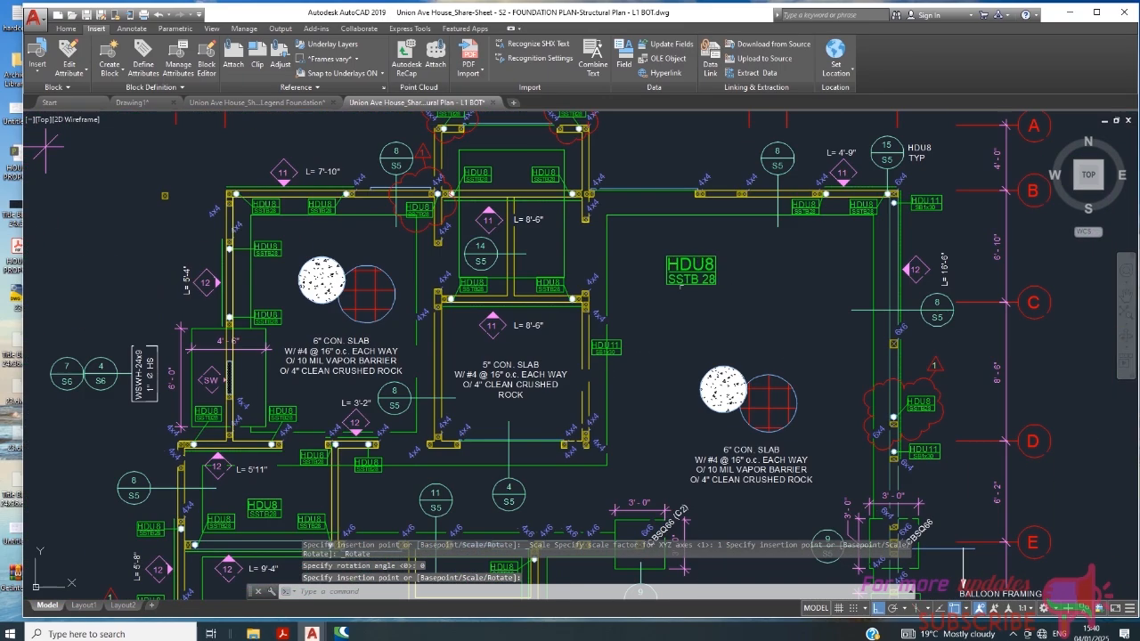
scroll(691, 276, up, 3)
scroll(661, 276, down, 5)
scroll(672, 271, up, 3)
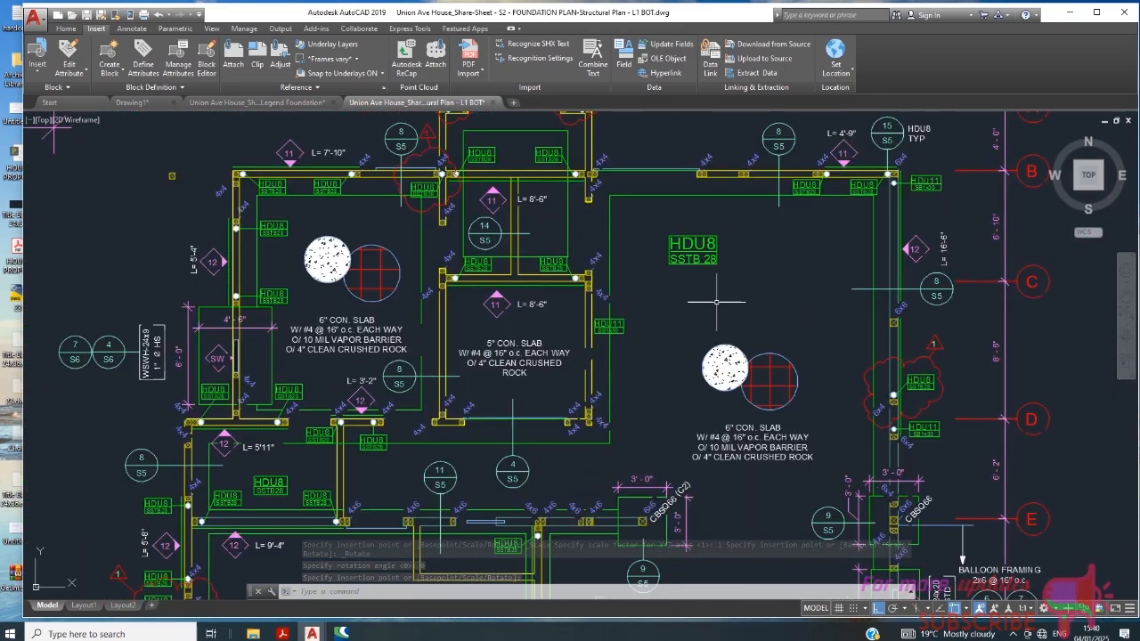
scroll(574, 207, up, 8)
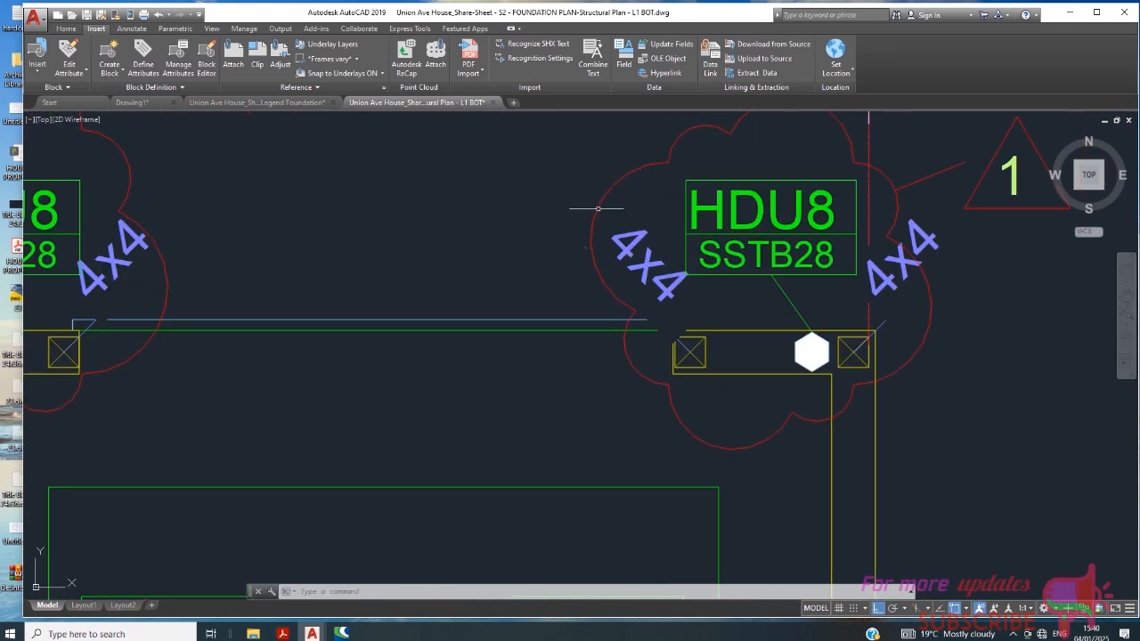
scroll(470, 236, down, 3)
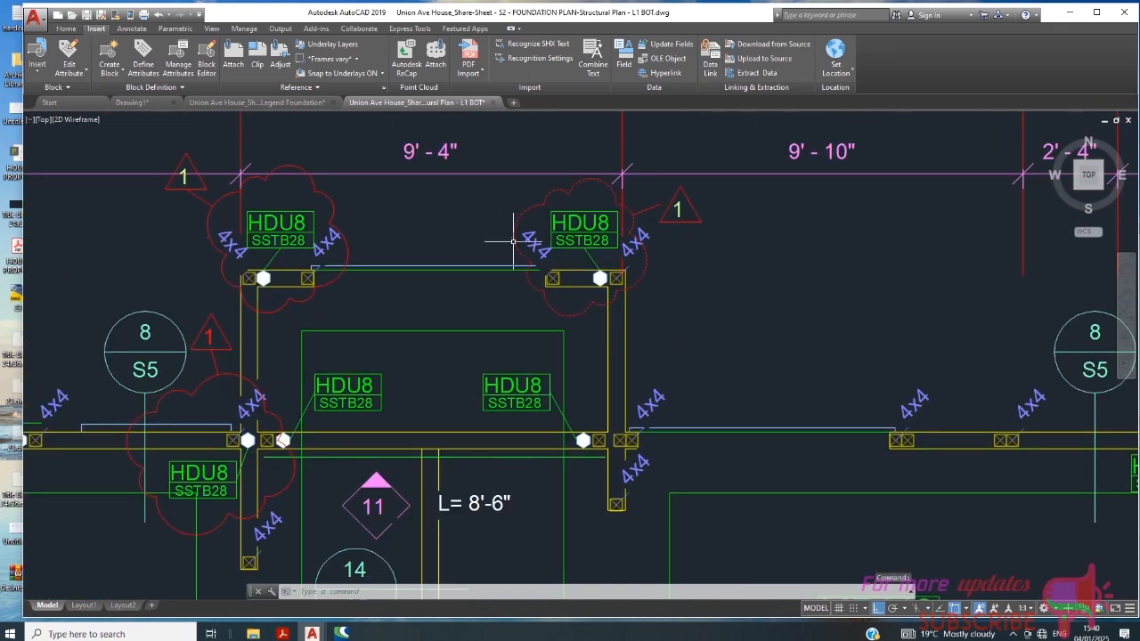
scroll(513, 241, down, 2)
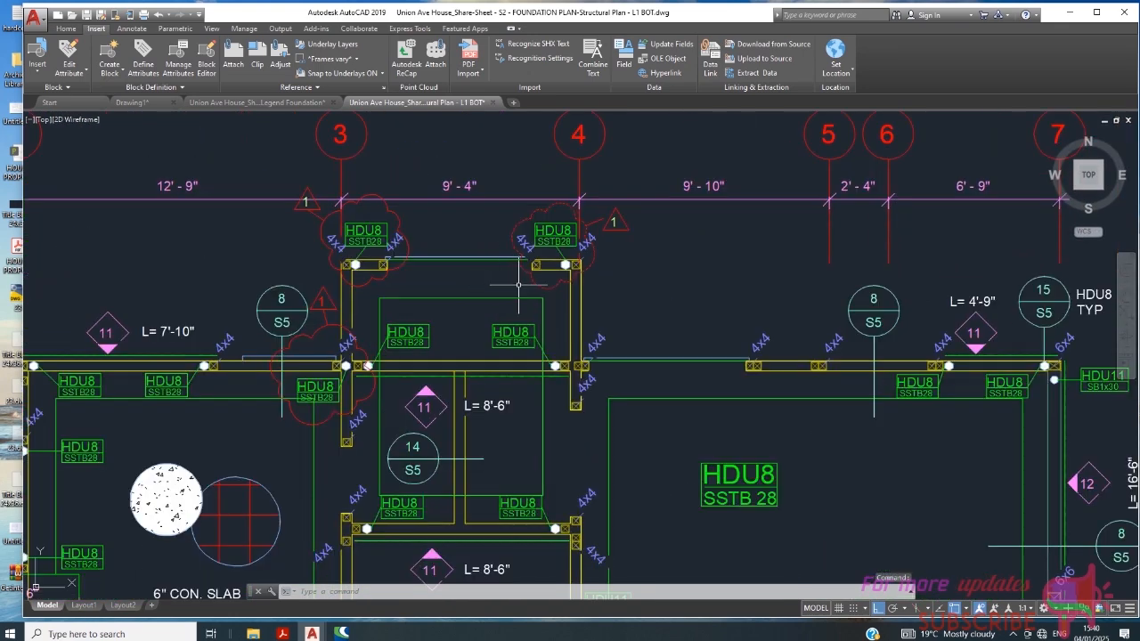
scroll(561, 222, up, 3)
scroll(596, 231, down, 3)
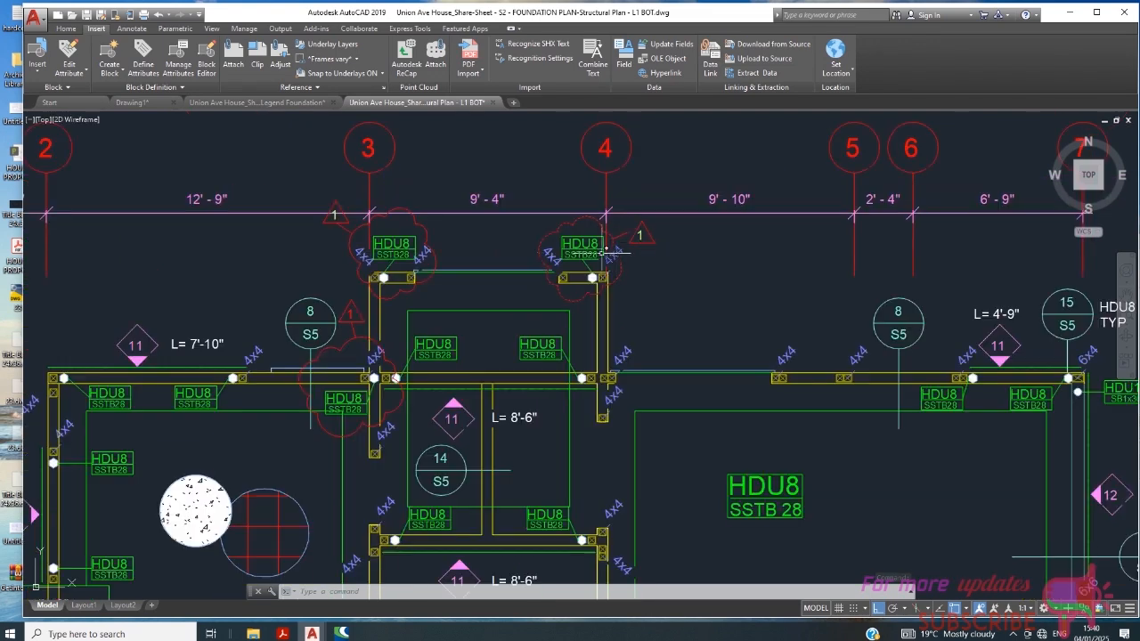
- Examine the revision clouds around the HDU8 / SSTB28 tags at grid lines 3 and 4 and look for the Revision Cloud command
key(Escape)
scroll(558, 229, up, 4)
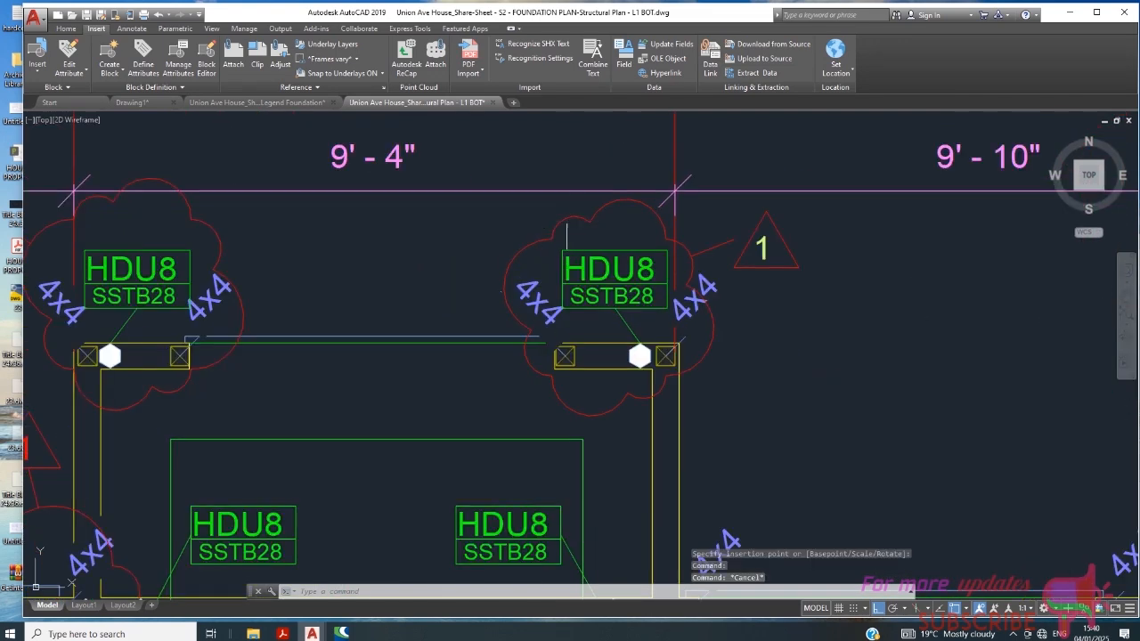
scroll(675, 199, down, 4)
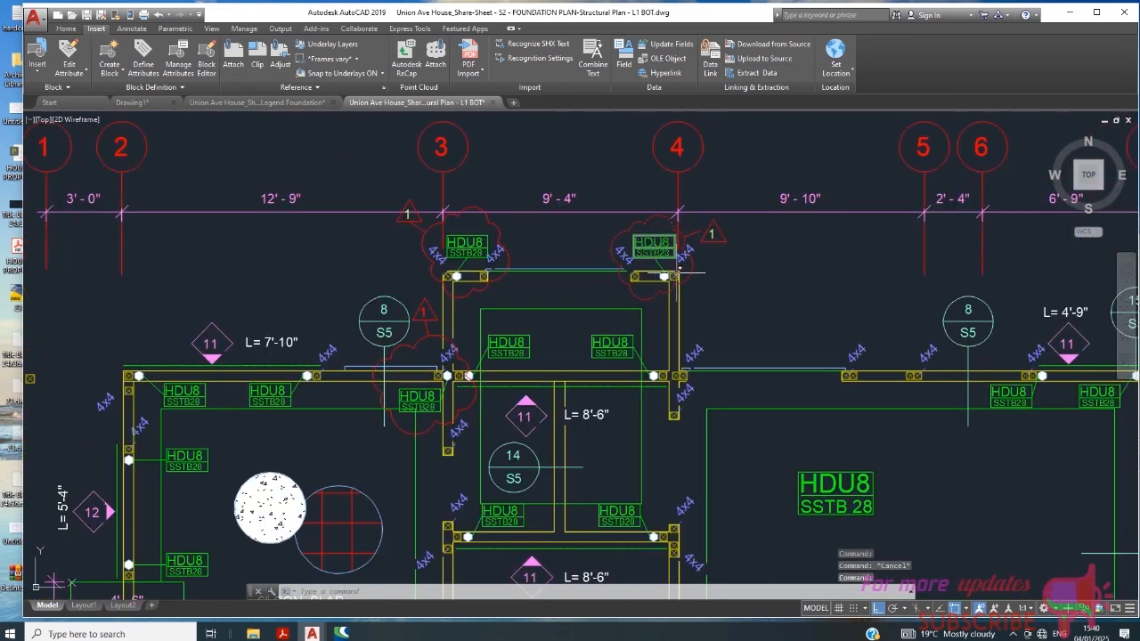
scroll(679, 269, up, 2)
key(Escape)
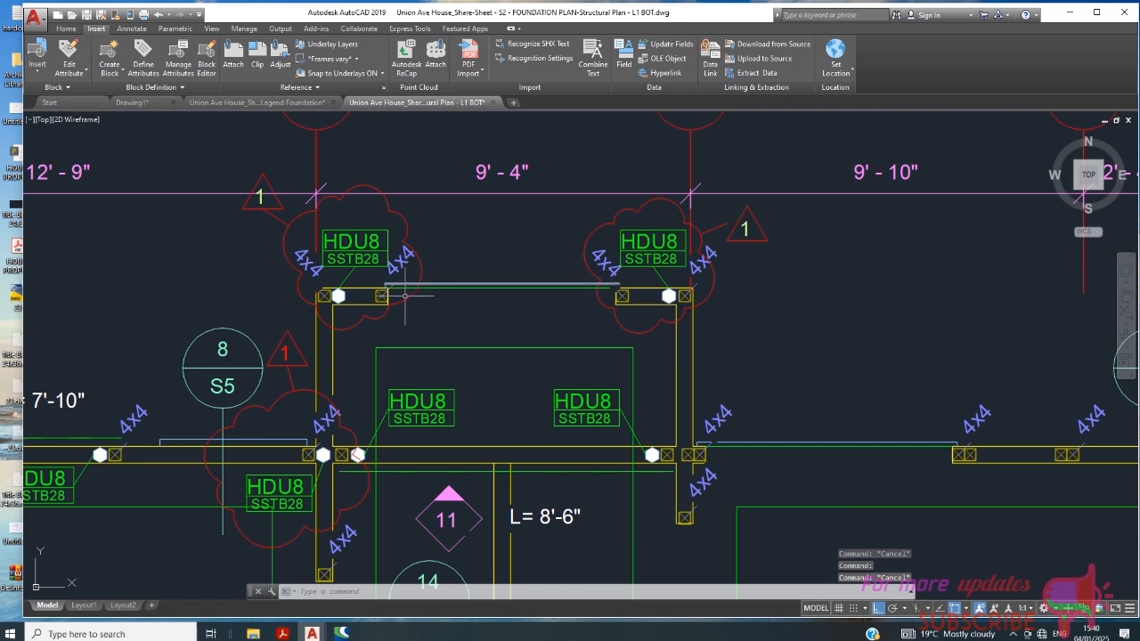
click(594, 231)
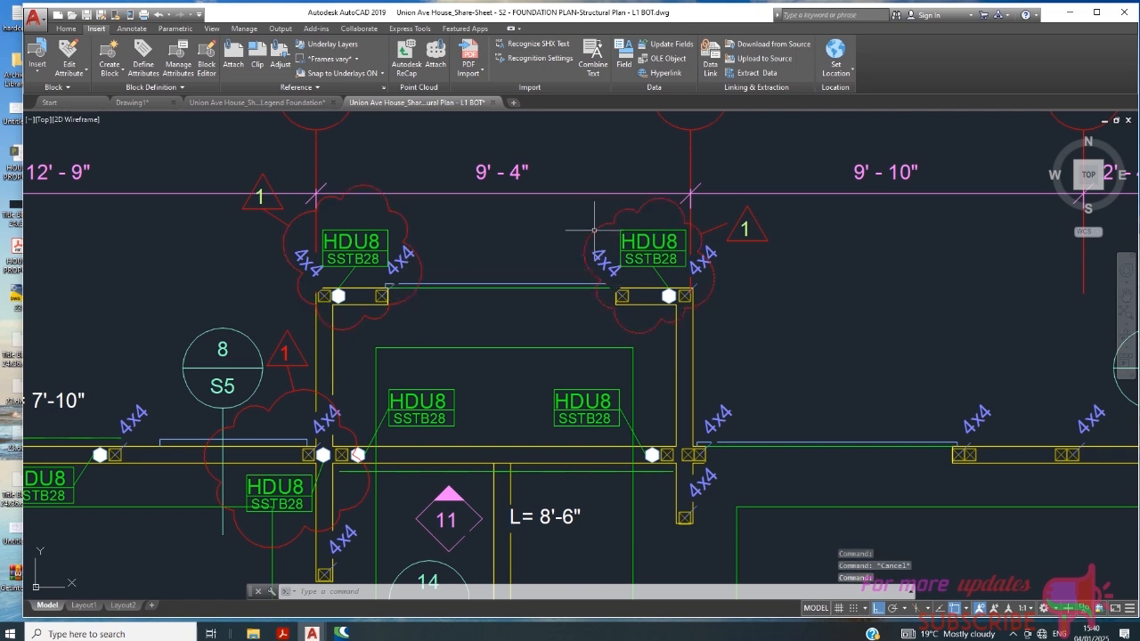
click(593, 244)
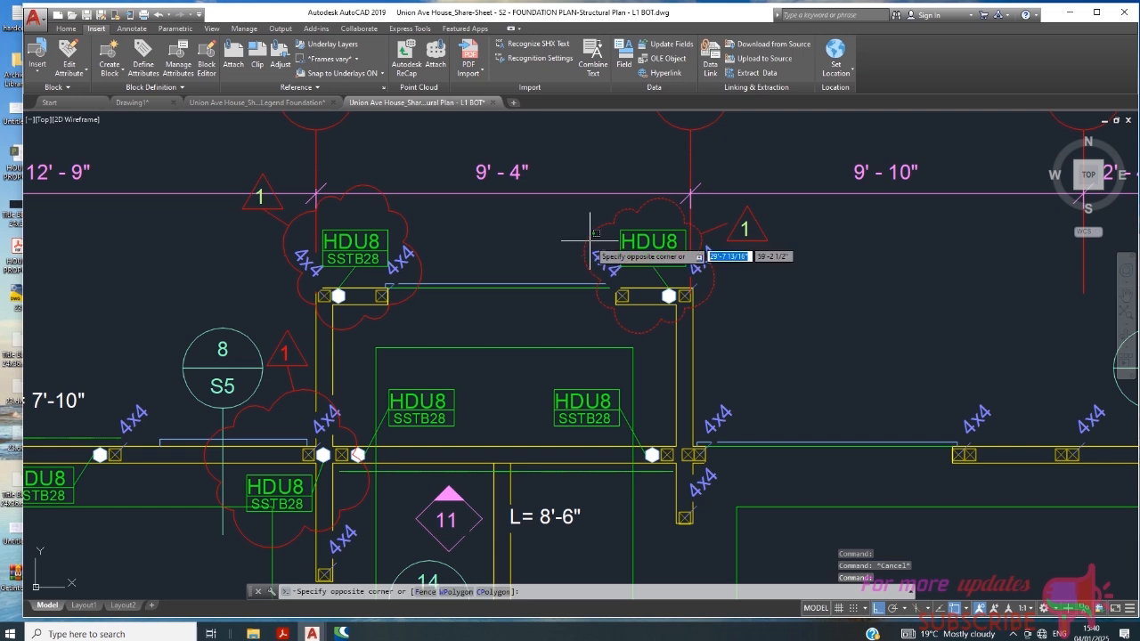
key(Escape)
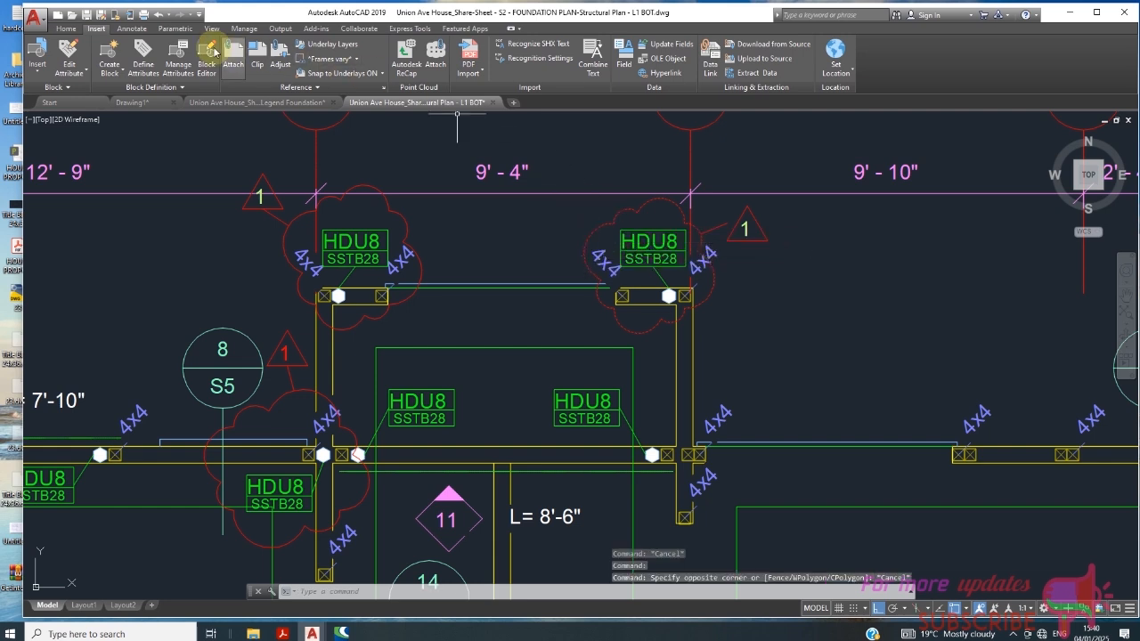
key(Escape)
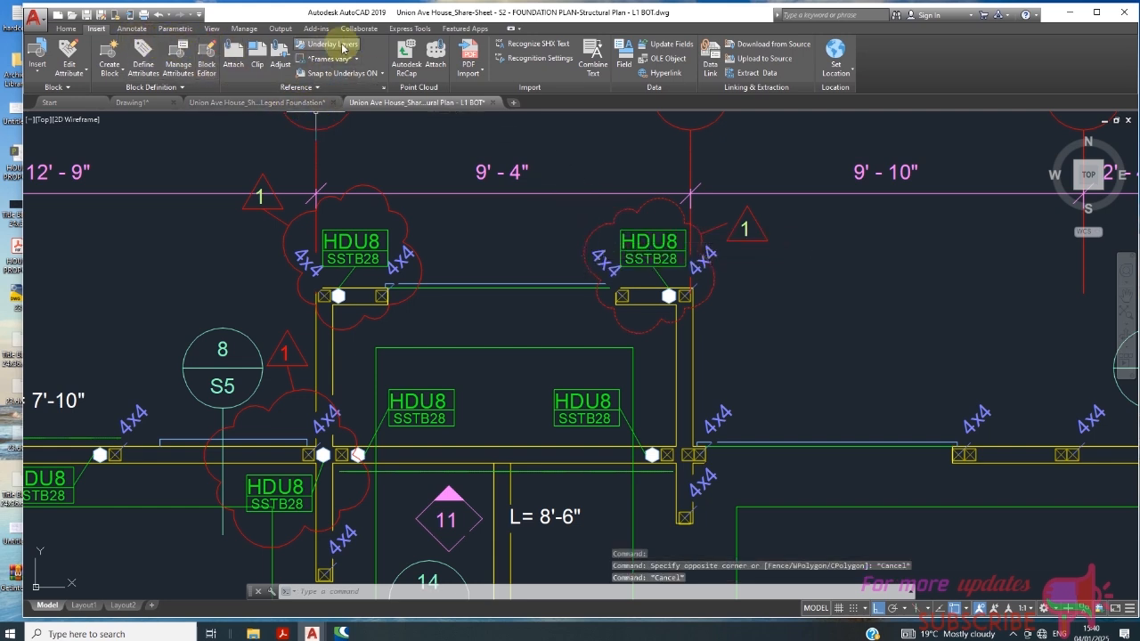
click(410, 29)
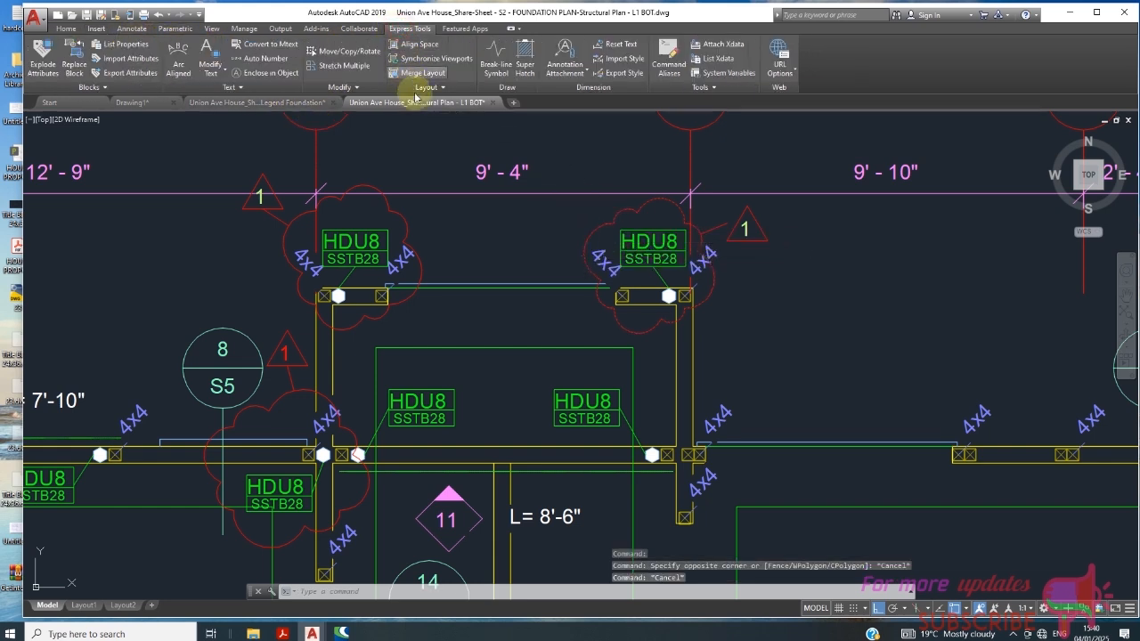
click(96, 28)
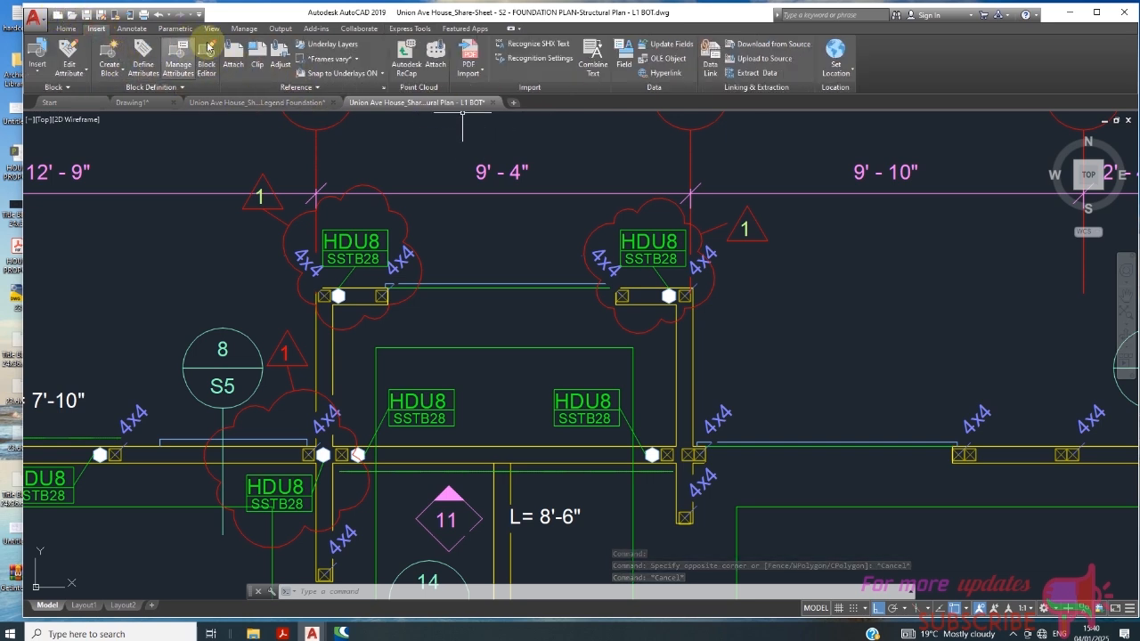
click(404, 30)
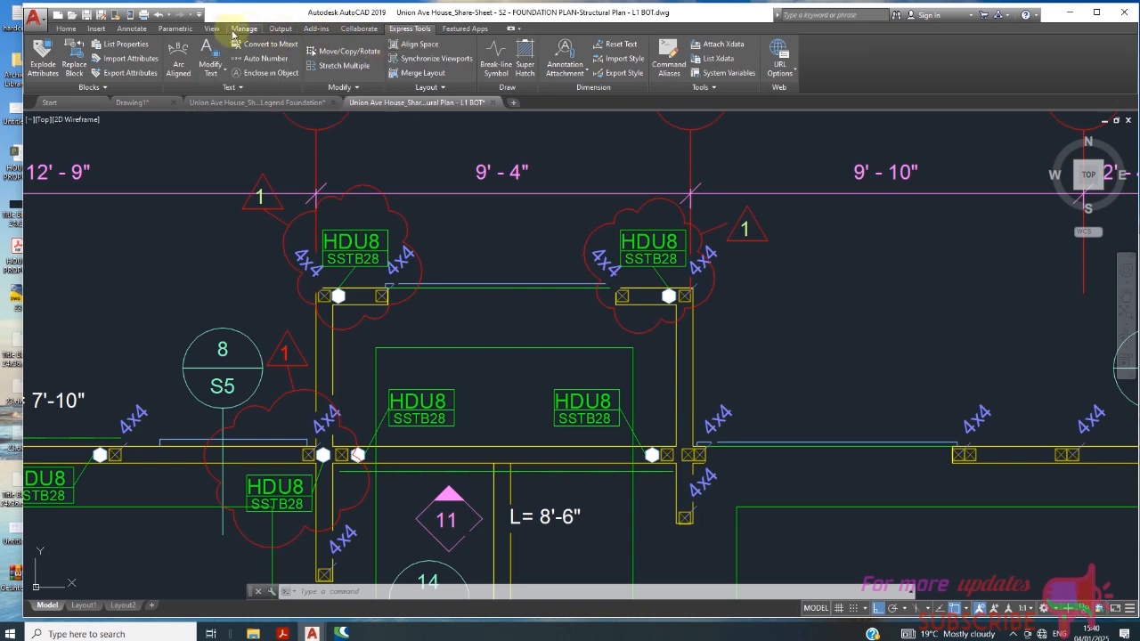
click(211, 28)
click(133, 29)
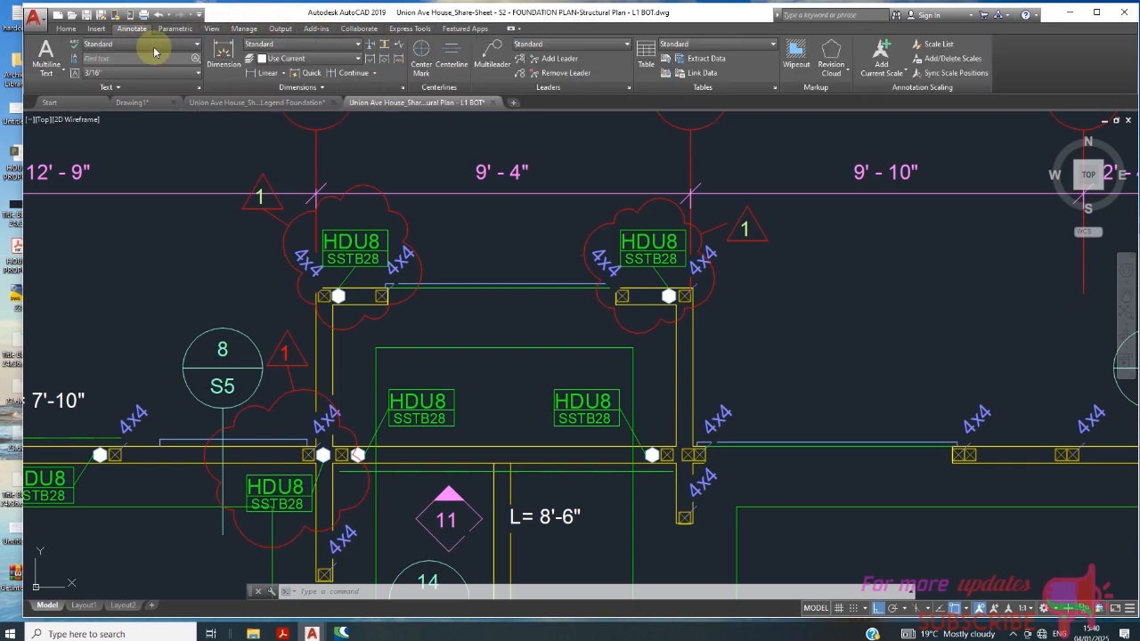
- Review the clouded HDU8 / SSTB28 tags at grid lines 3 and 4 and the concrete slab notes in the neighbouring rooms
scroll(694, 231, down, 2)
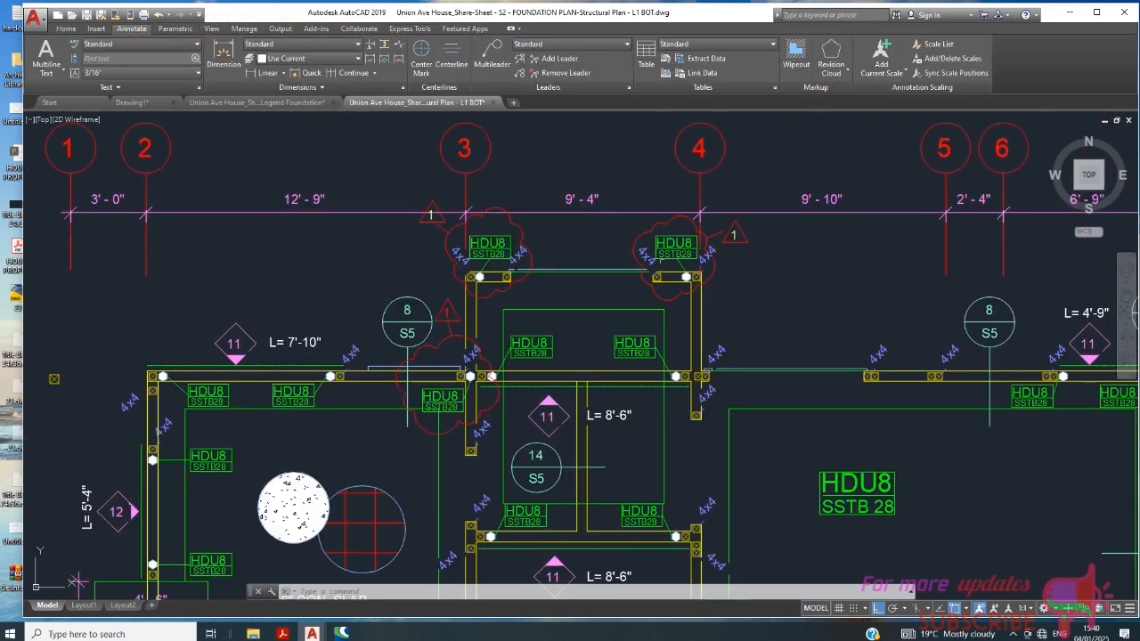
scroll(659, 222, up, 4)
scroll(650, 262, down, 3)
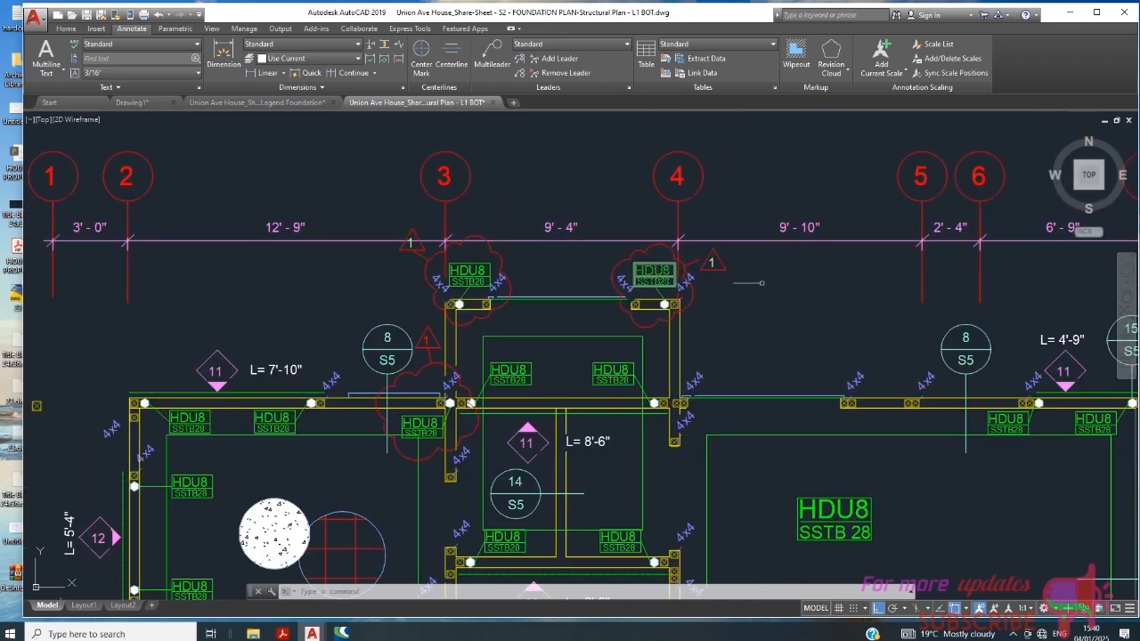
scroll(651, 260, up, 2)
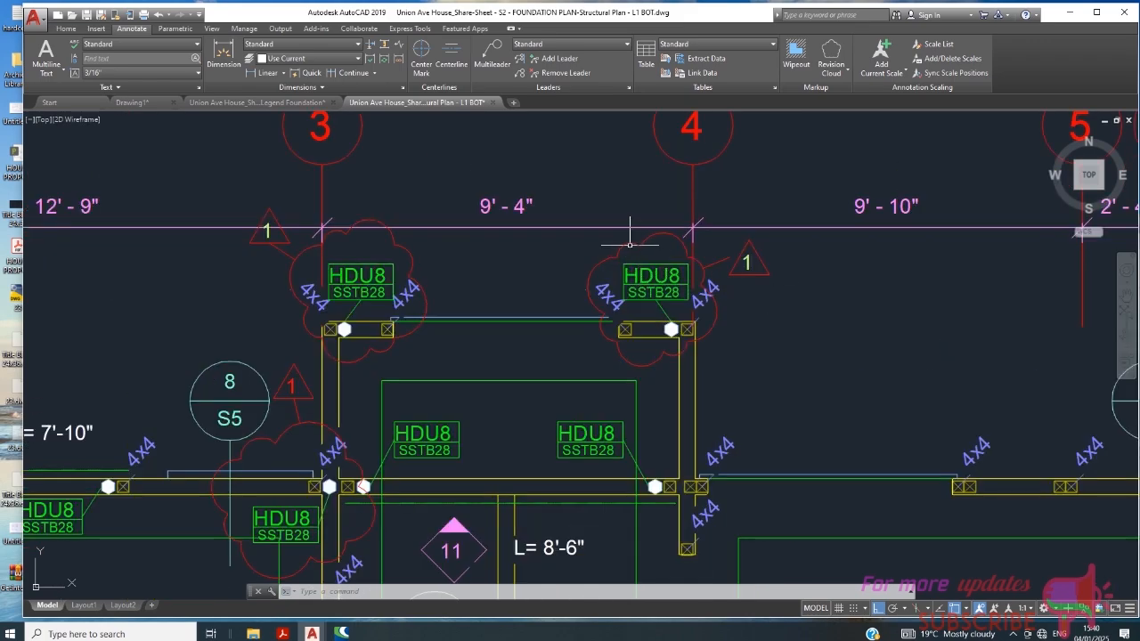
scroll(630, 240, down, 4)
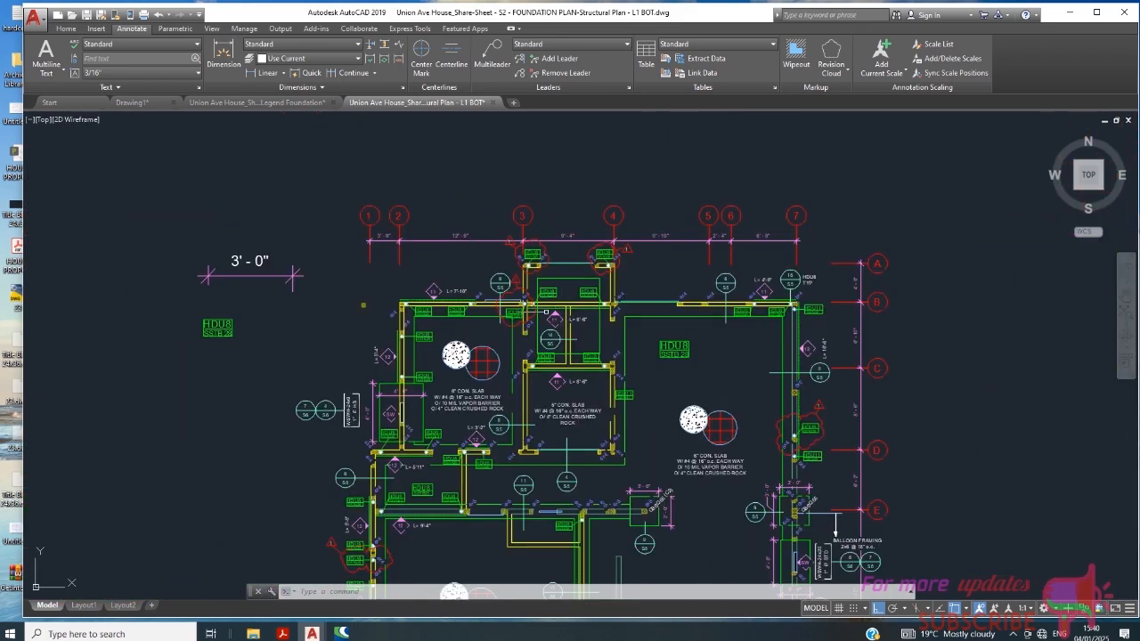
scroll(477, 355, up, 5)
scroll(478, 356, down, 4)
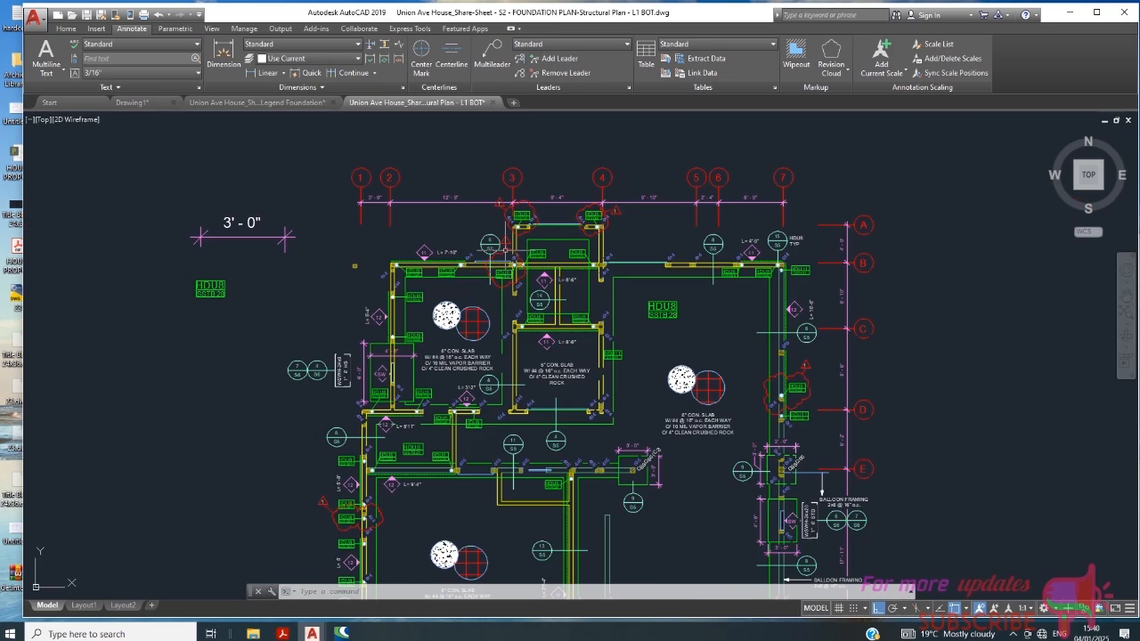
scroll(618, 307, up, 5)
scroll(614, 267, down, 5)
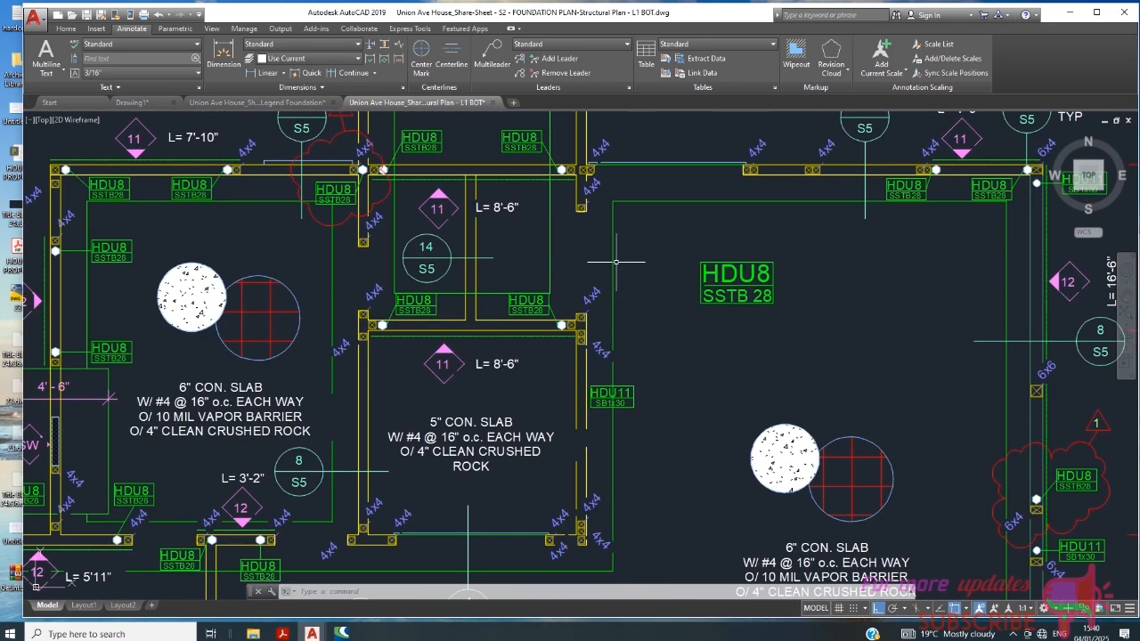
scroll(499, 304, up, 5)
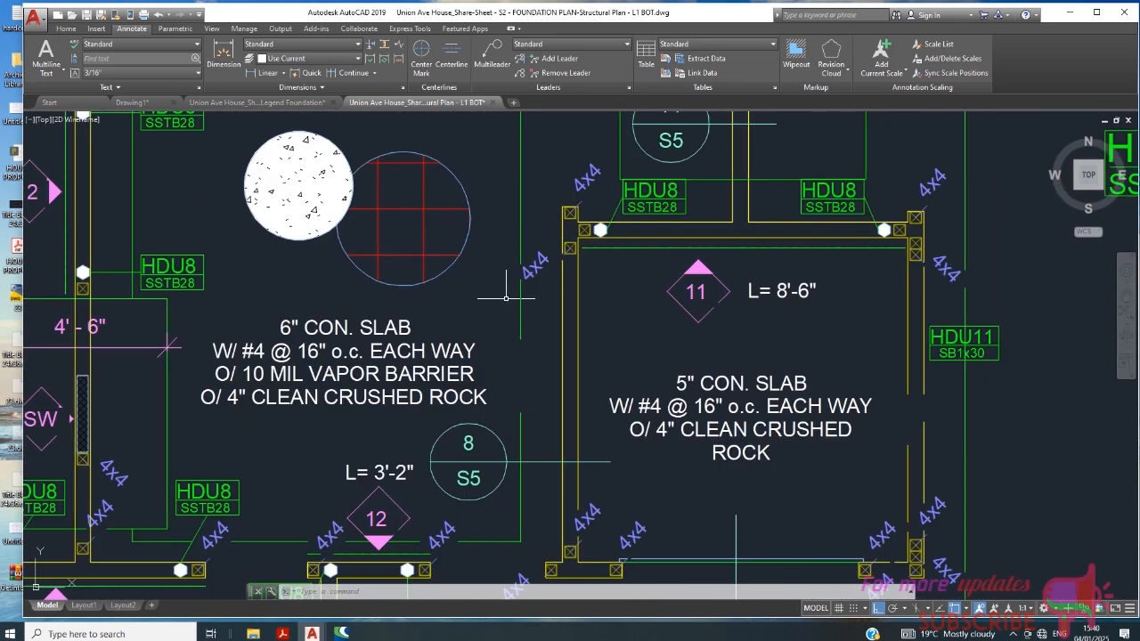
scroll(506, 297, down, 3)
scroll(515, 292, down, 2)
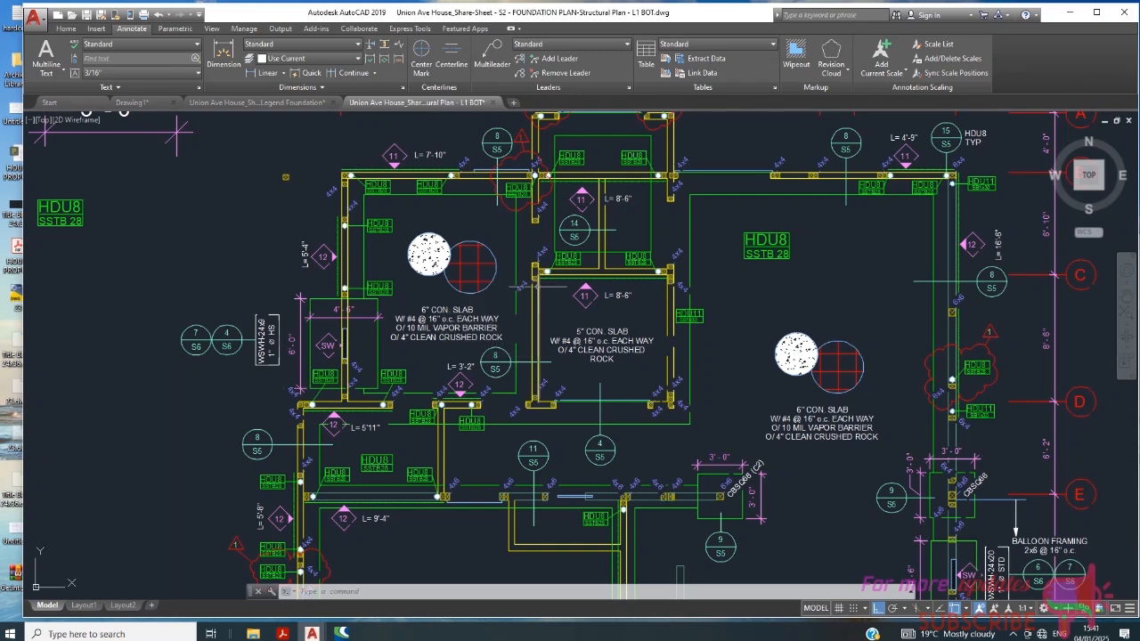
mouse_move(519, 287)
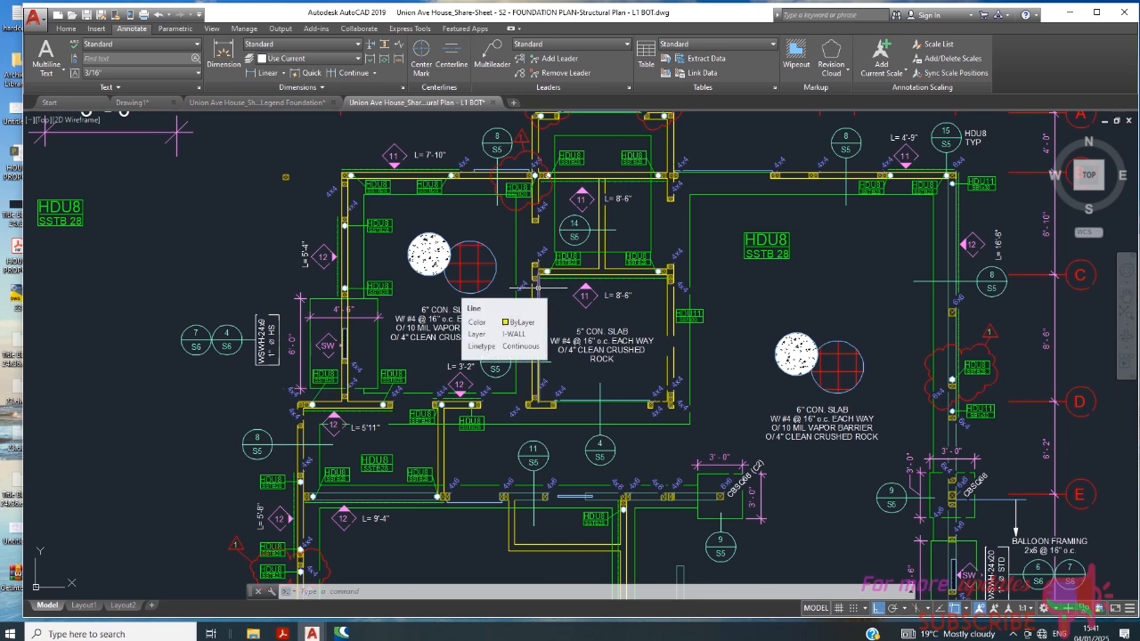
scroll(579, 292, down, 2)
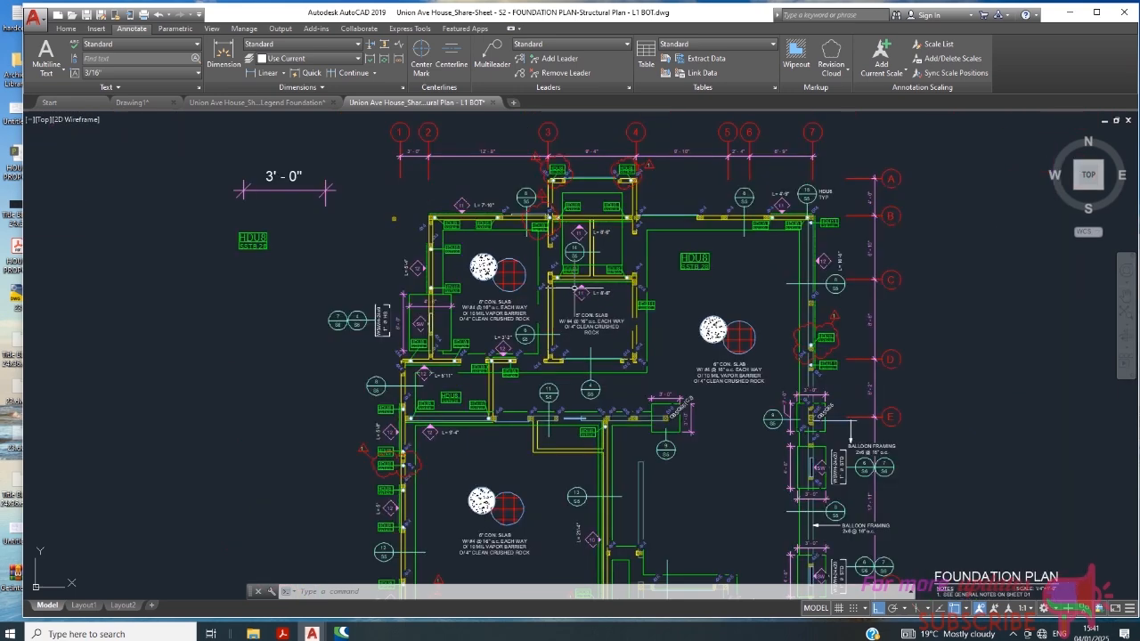
- Examine the HDU8 / SSTB28 tags, their leaders, the hexagonal hold-down markers and the 4x4 posts at the wall corner near grid lines 2 and B
scroll(451, 214, up, 4)
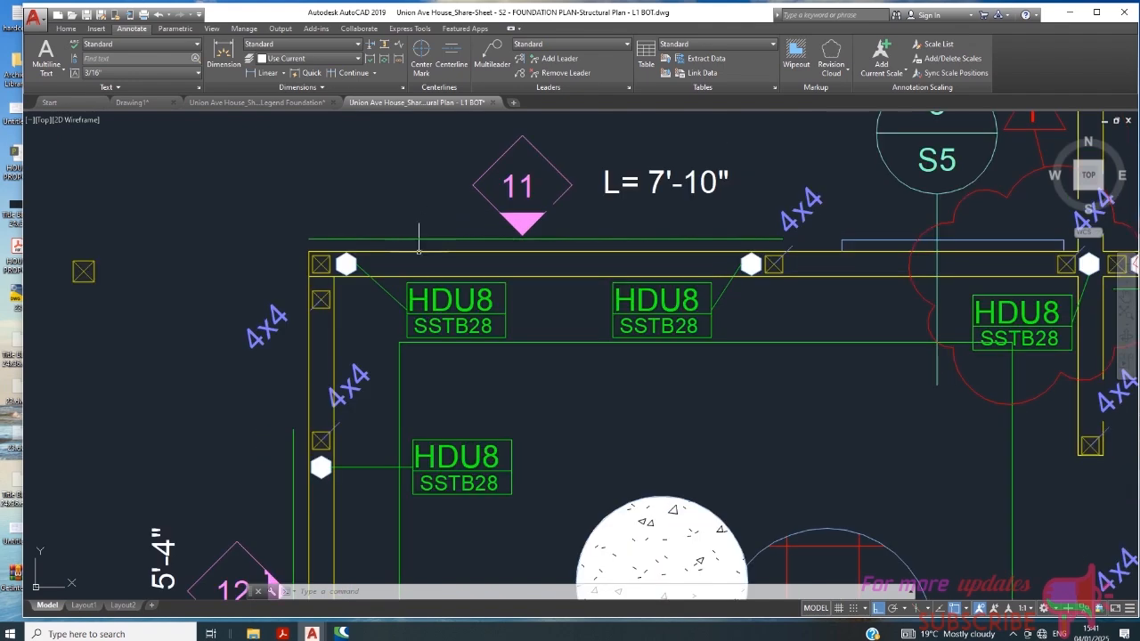
scroll(459, 242, up, 1)
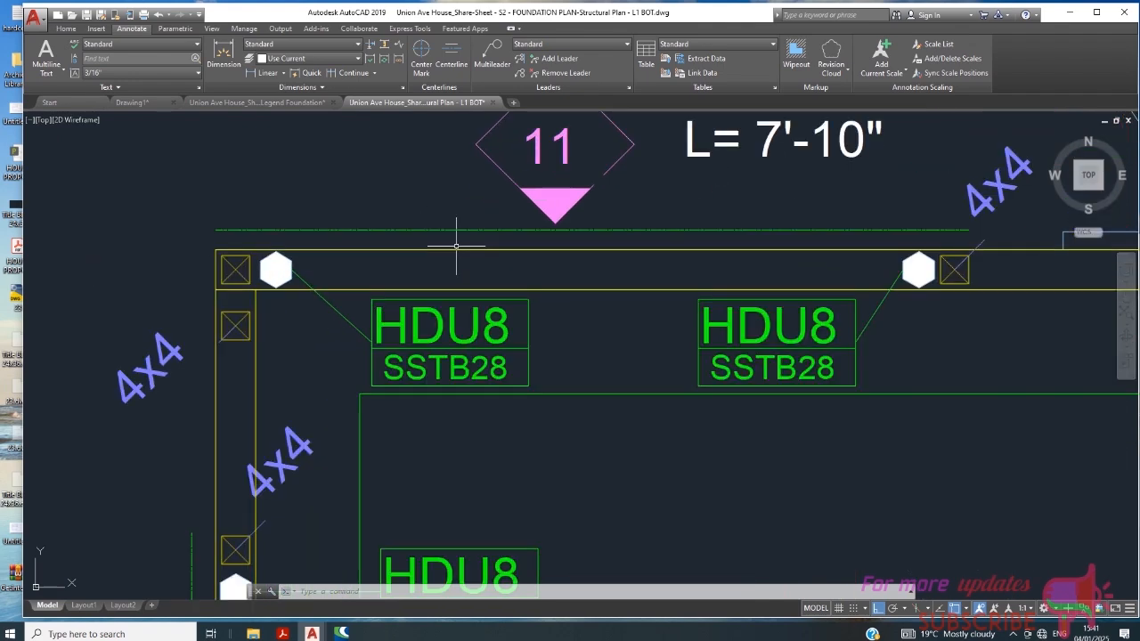
scroll(445, 218, down, 3)
scroll(395, 237, up, 4)
scroll(307, 242, down, 2)
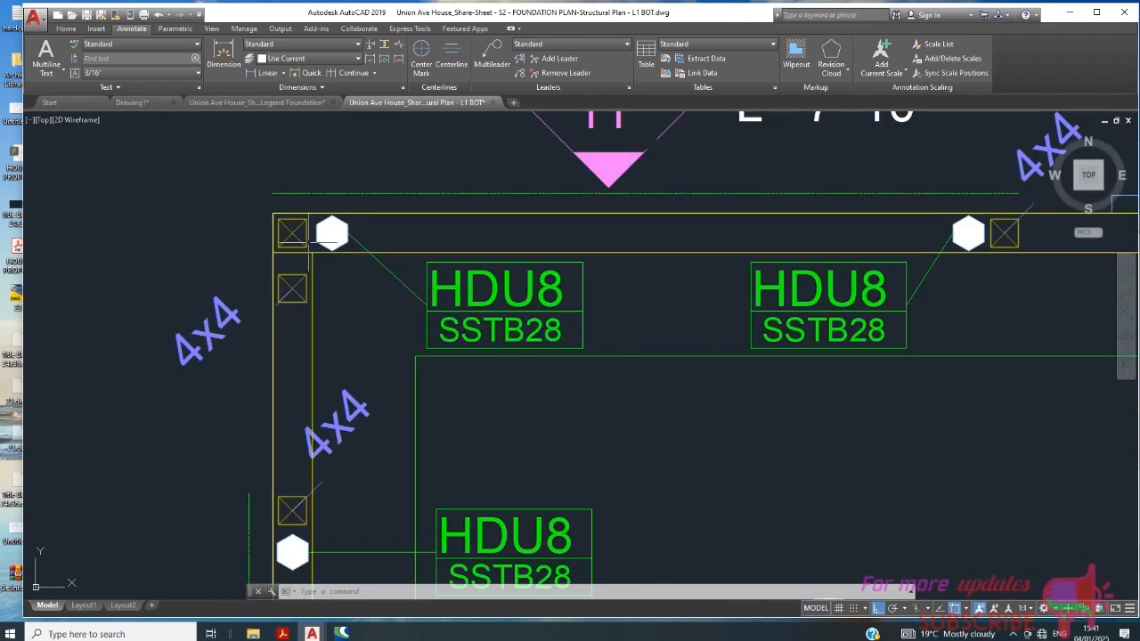
scroll(339, 238, down, 1)
scroll(436, 240, up, 1)
scroll(462, 241, down, 5)
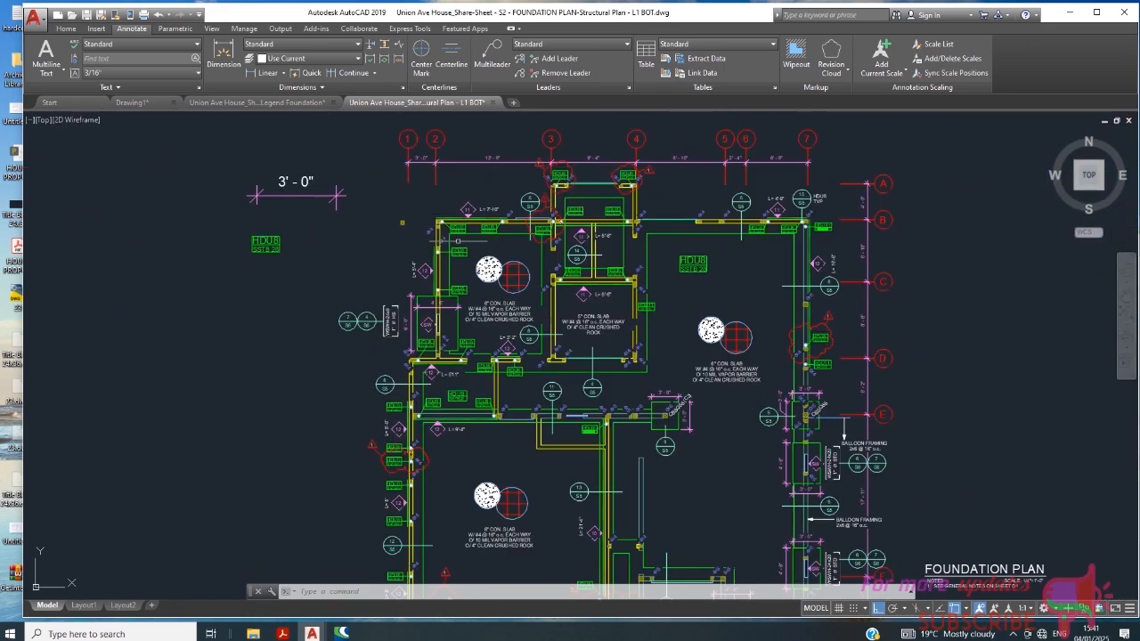
- Review the rest of the foundation plan, including the clouded WSWH-18x9 shear walls and the CBSQ66 post footings near grid line E
scroll(498, 314, up, 6)
scroll(486, 372, down, 4)
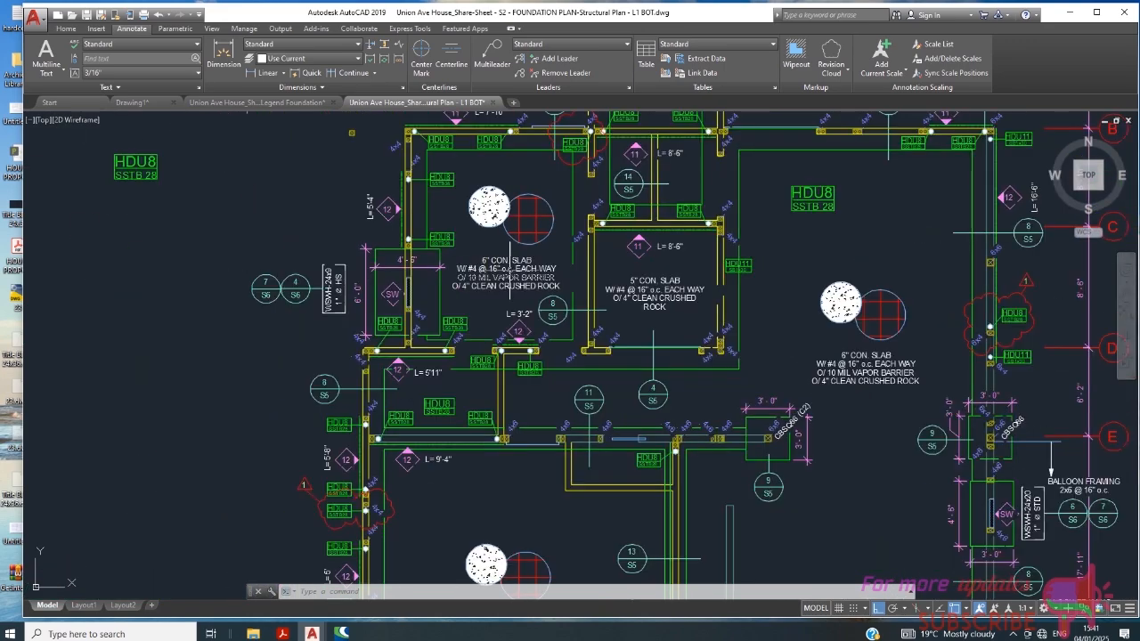
scroll(507, 236, down, 4)
scroll(499, 370, up, 4)
scroll(467, 441, up, 3)
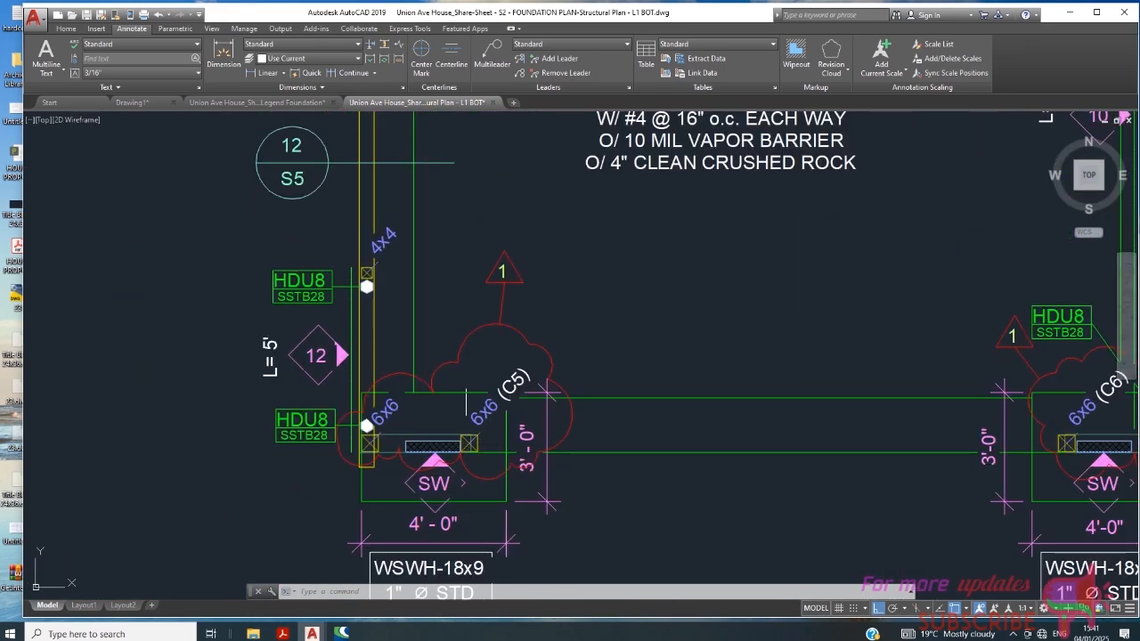
scroll(466, 402, up, 4)
scroll(504, 412, down, 9)
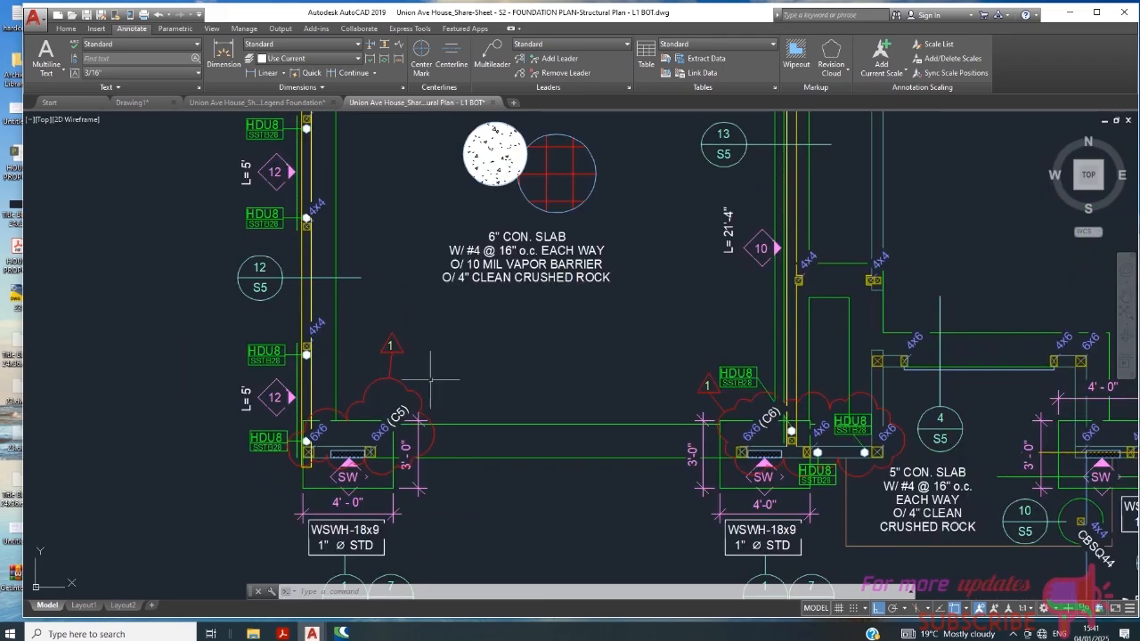
scroll(661, 478, down, 4)
scroll(824, 228, up, 4)
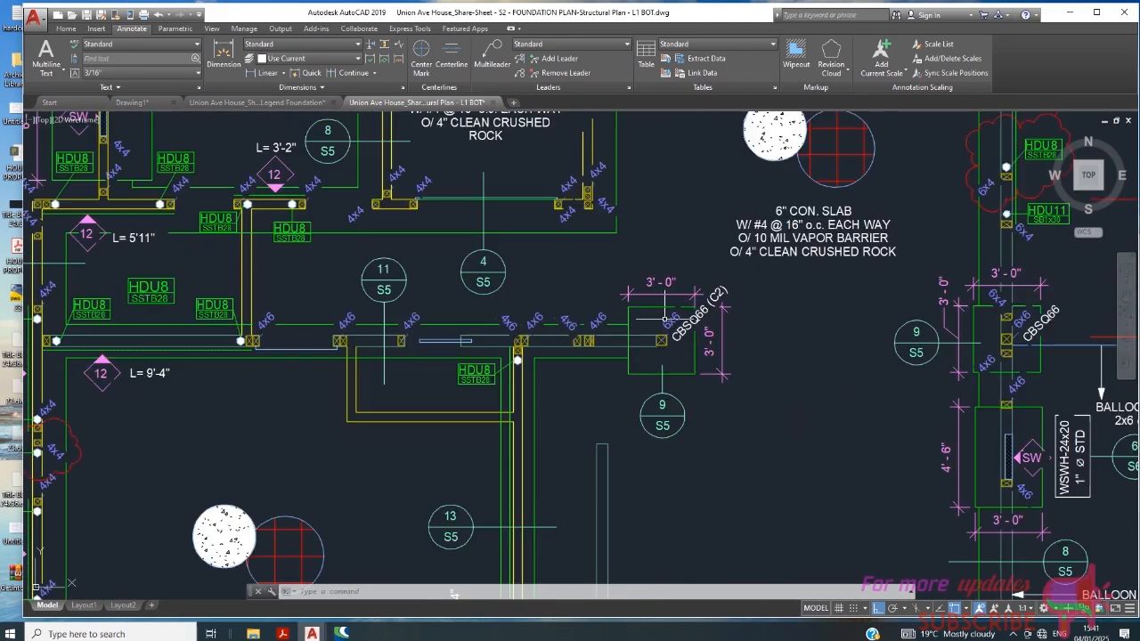
scroll(661, 348, down, 5)
scroll(543, 305, up, 7)
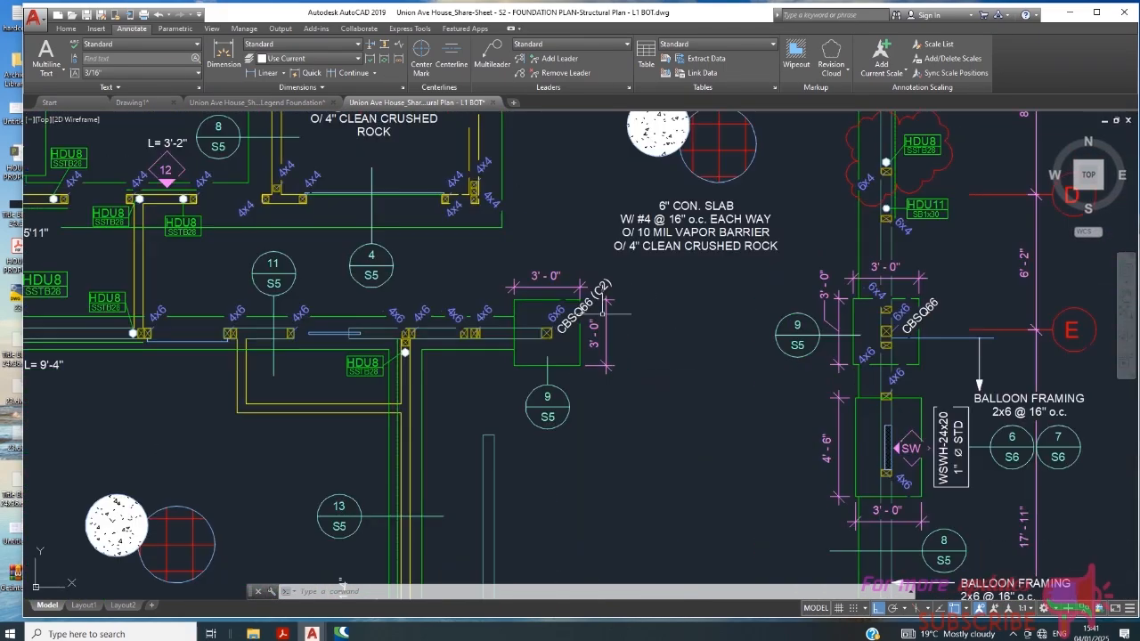
scroll(562, 294, down, 3)
scroll(611, 342, down, 5)
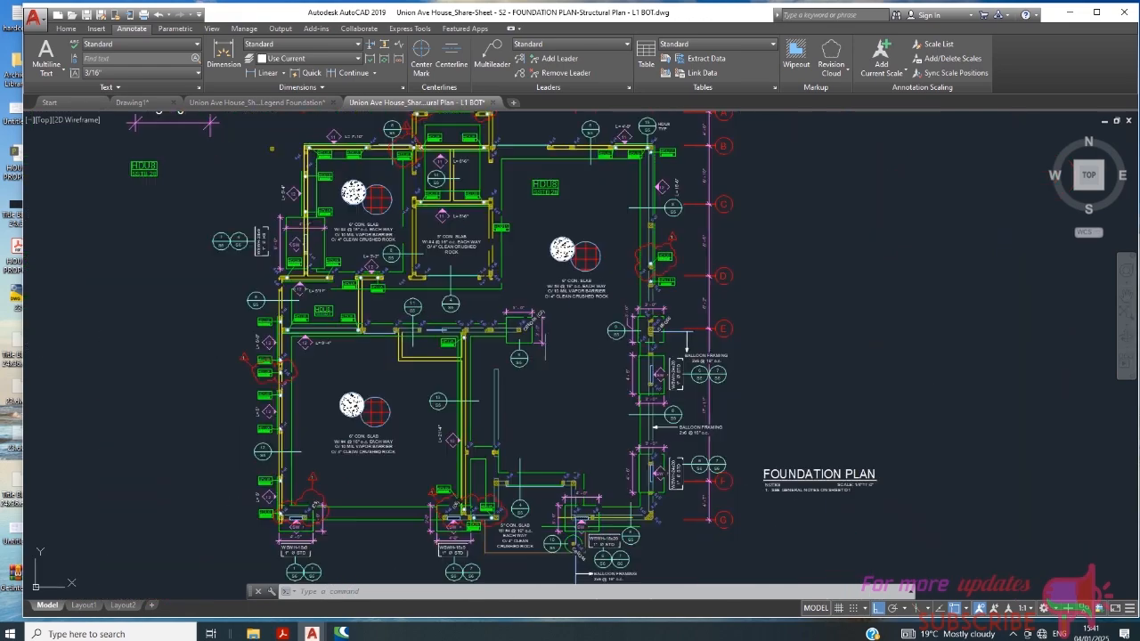
scroll(597, 321, up, 5)
scroll(590, 308, down, 7)
scroll(550, 225, up, 6)
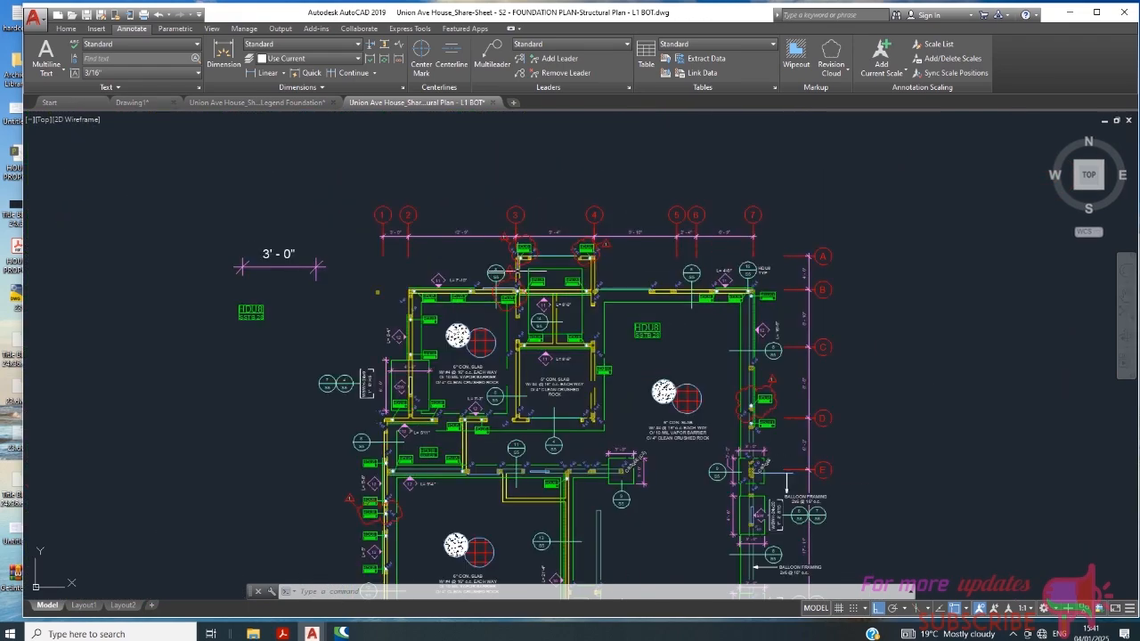
scroll(469, 284, down, 2)
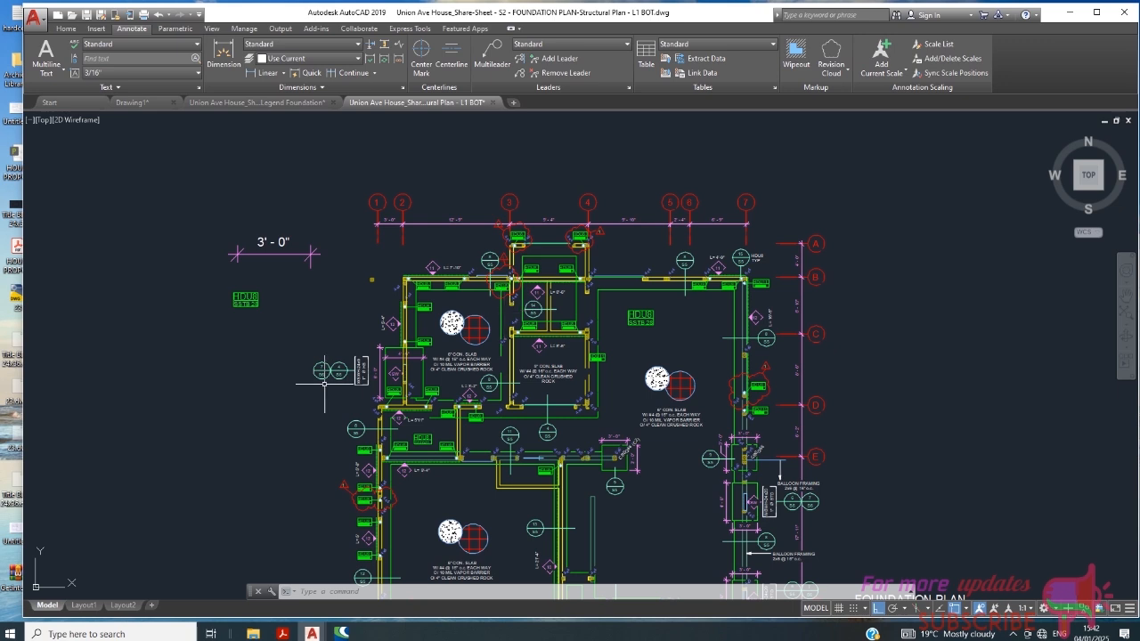
click(1012, 634)
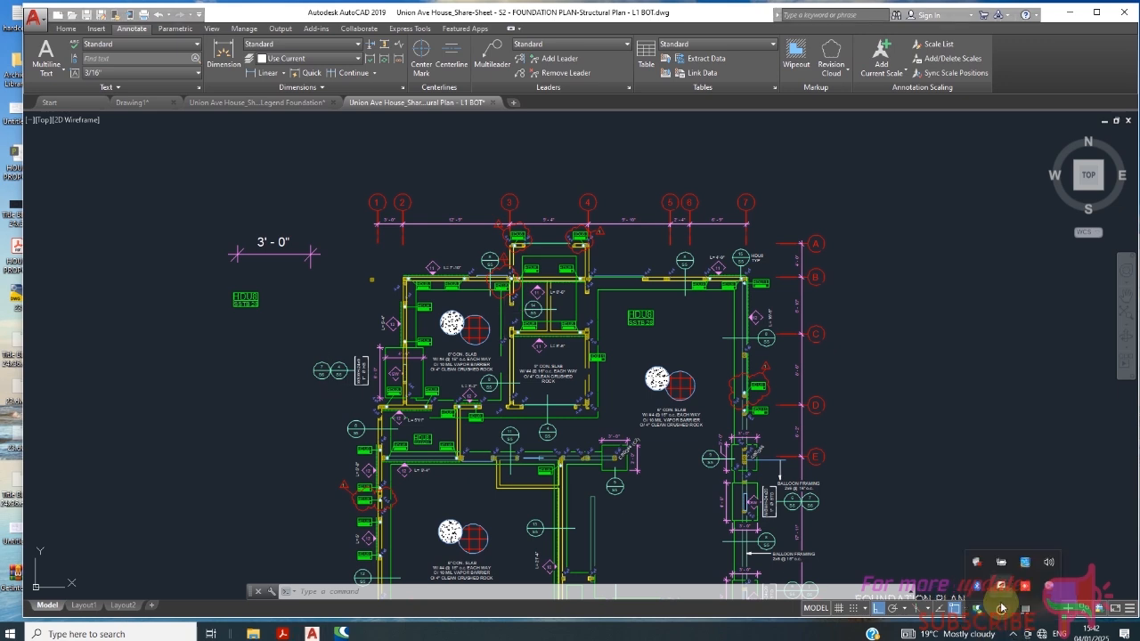
click(1001, 610)
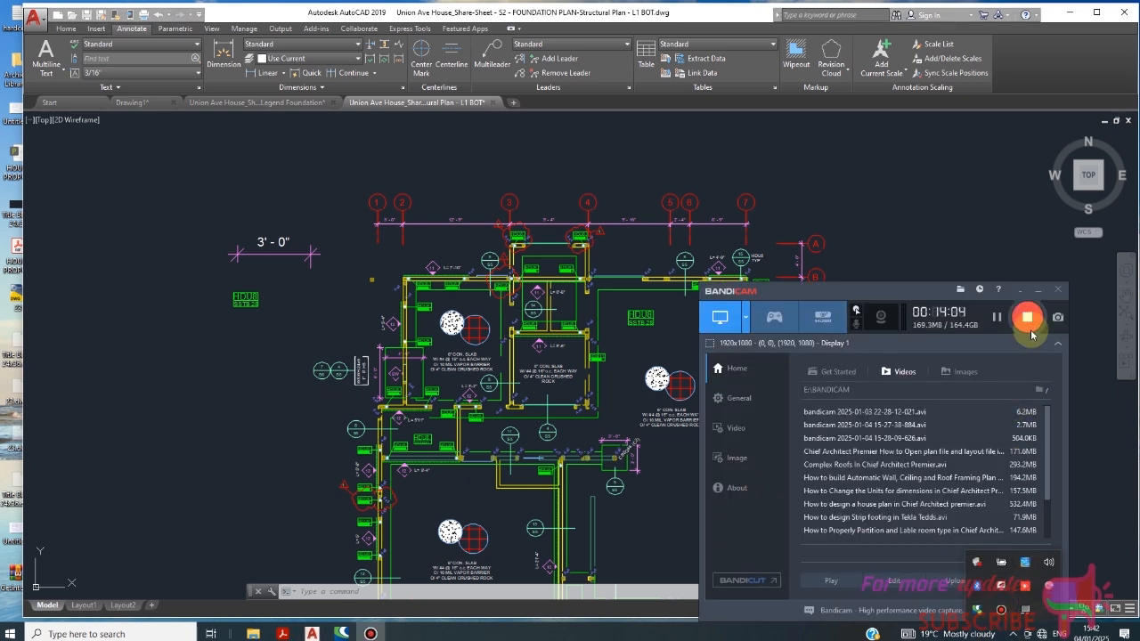